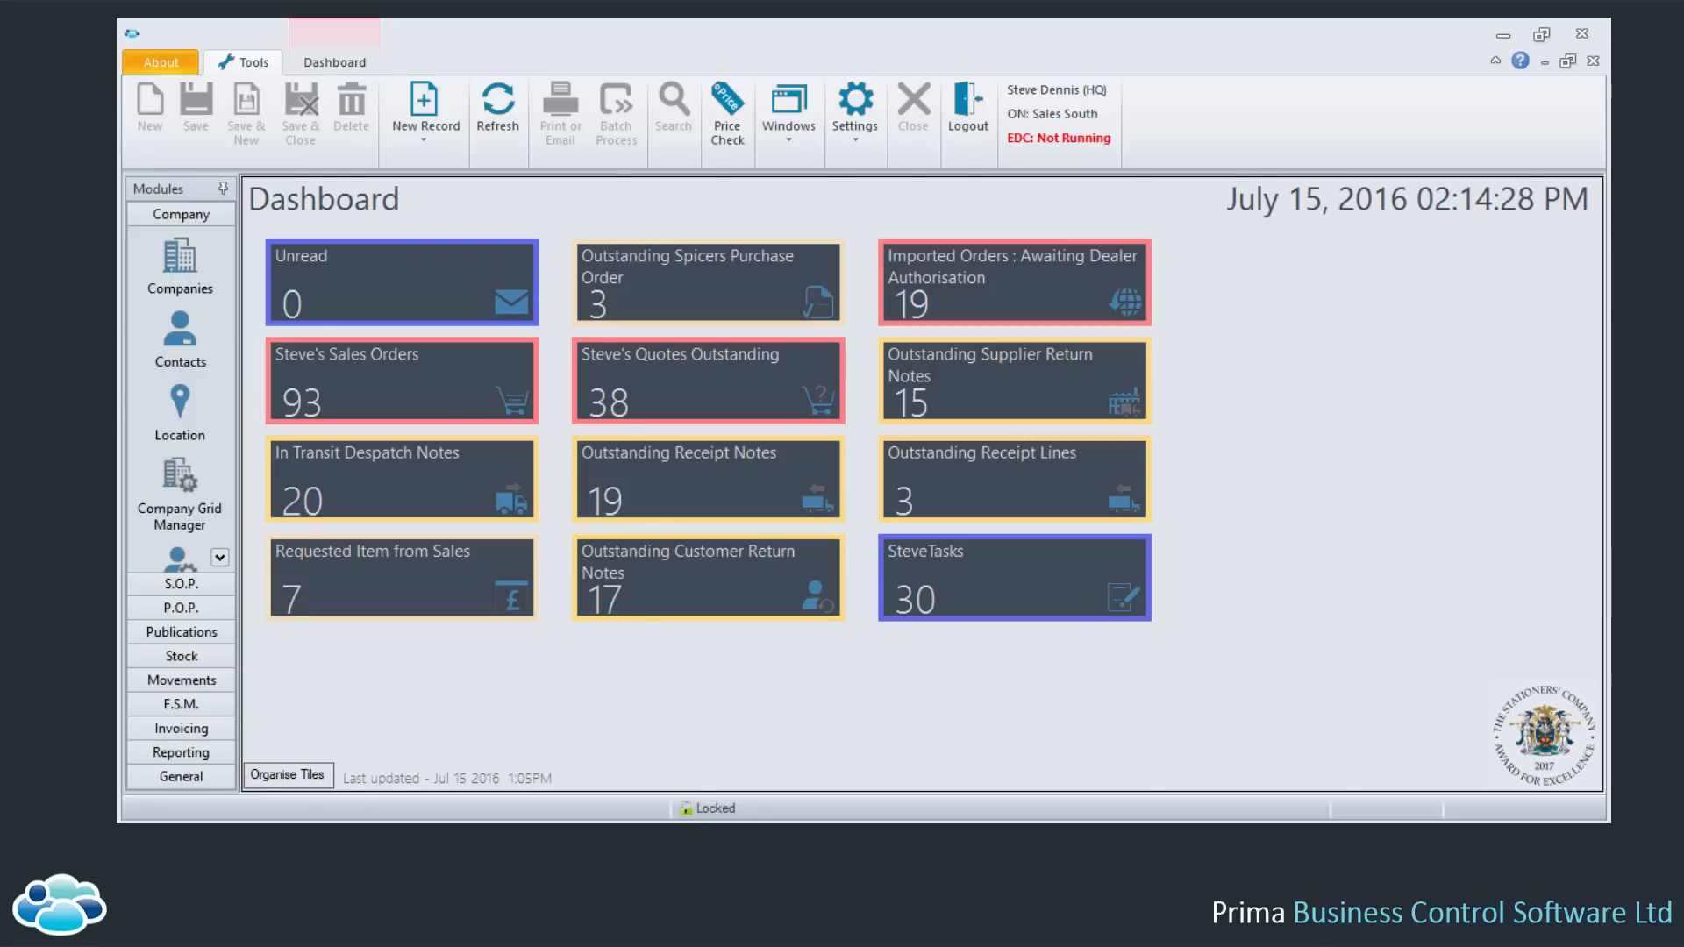
# Open the S.O.P. sales order lookup and run a search with the existing creator filter
pyautogui.click(165, 585)
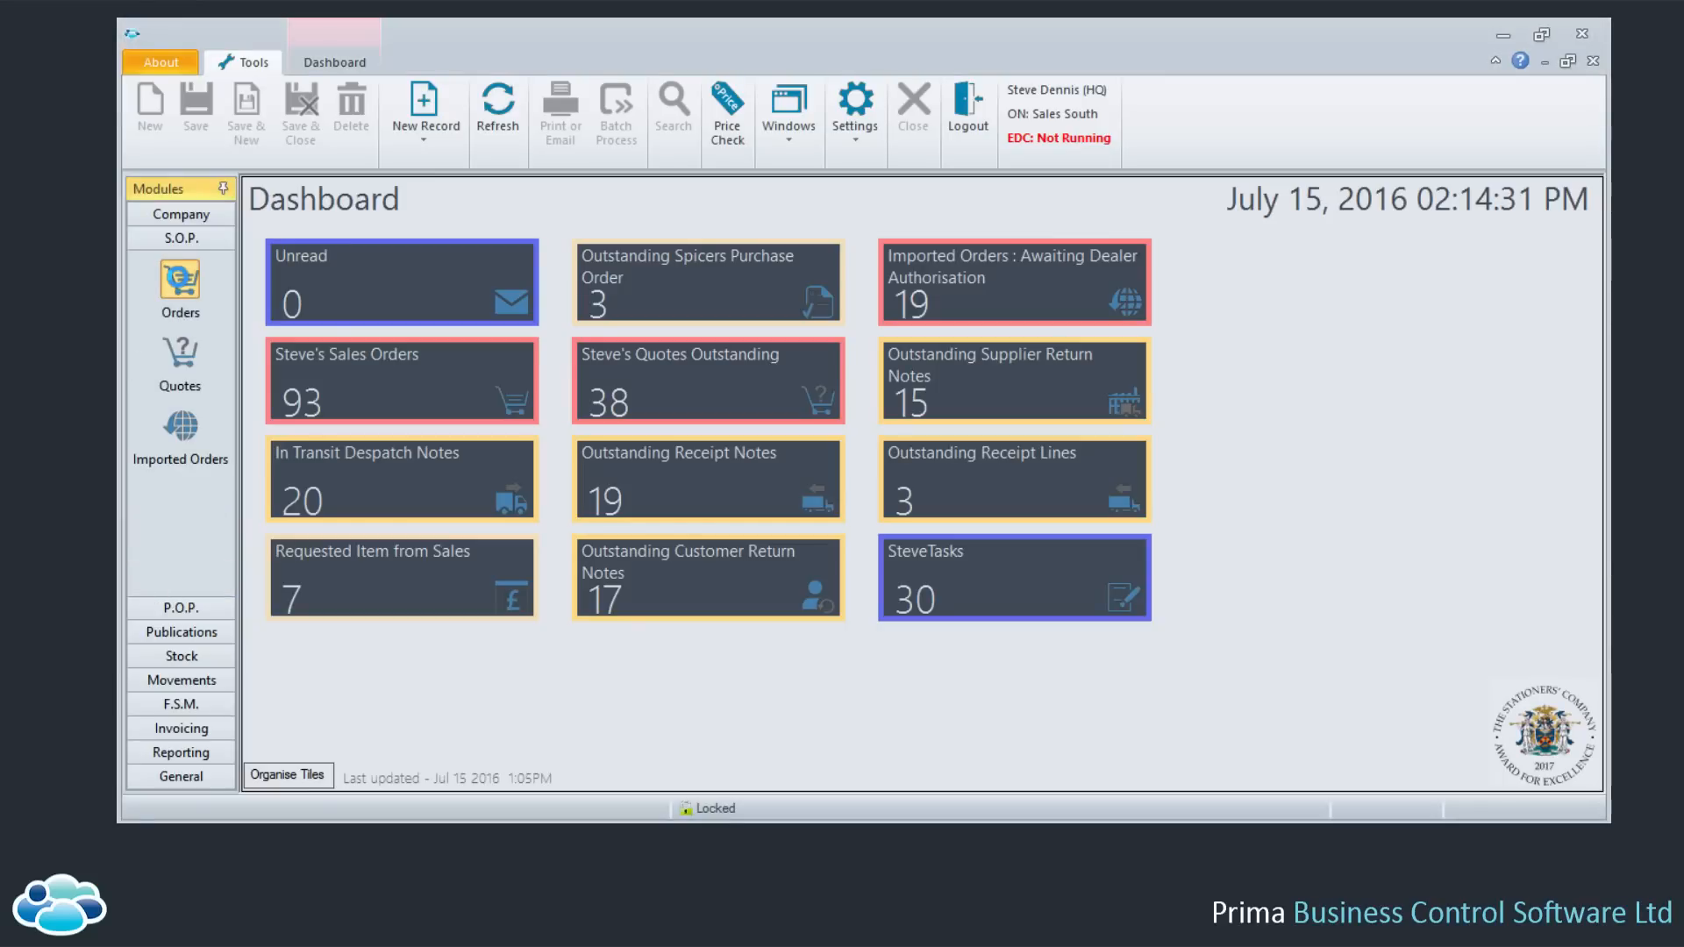
pyautogui.click(178, 277)
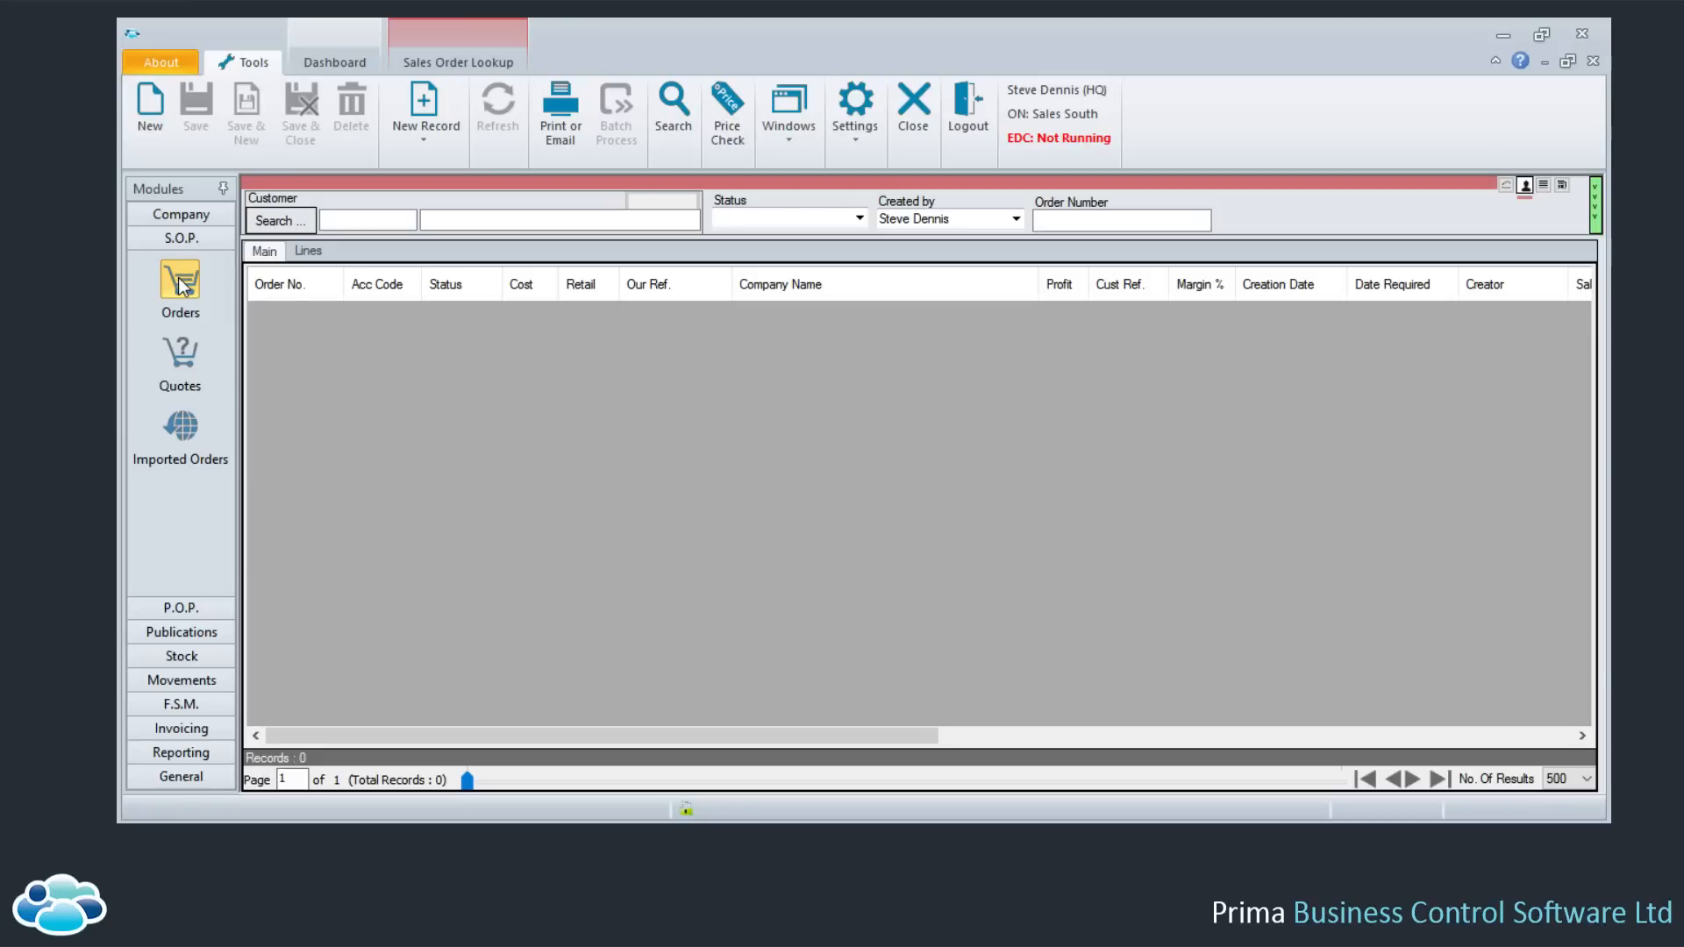
pyautogui.click(615, 216)
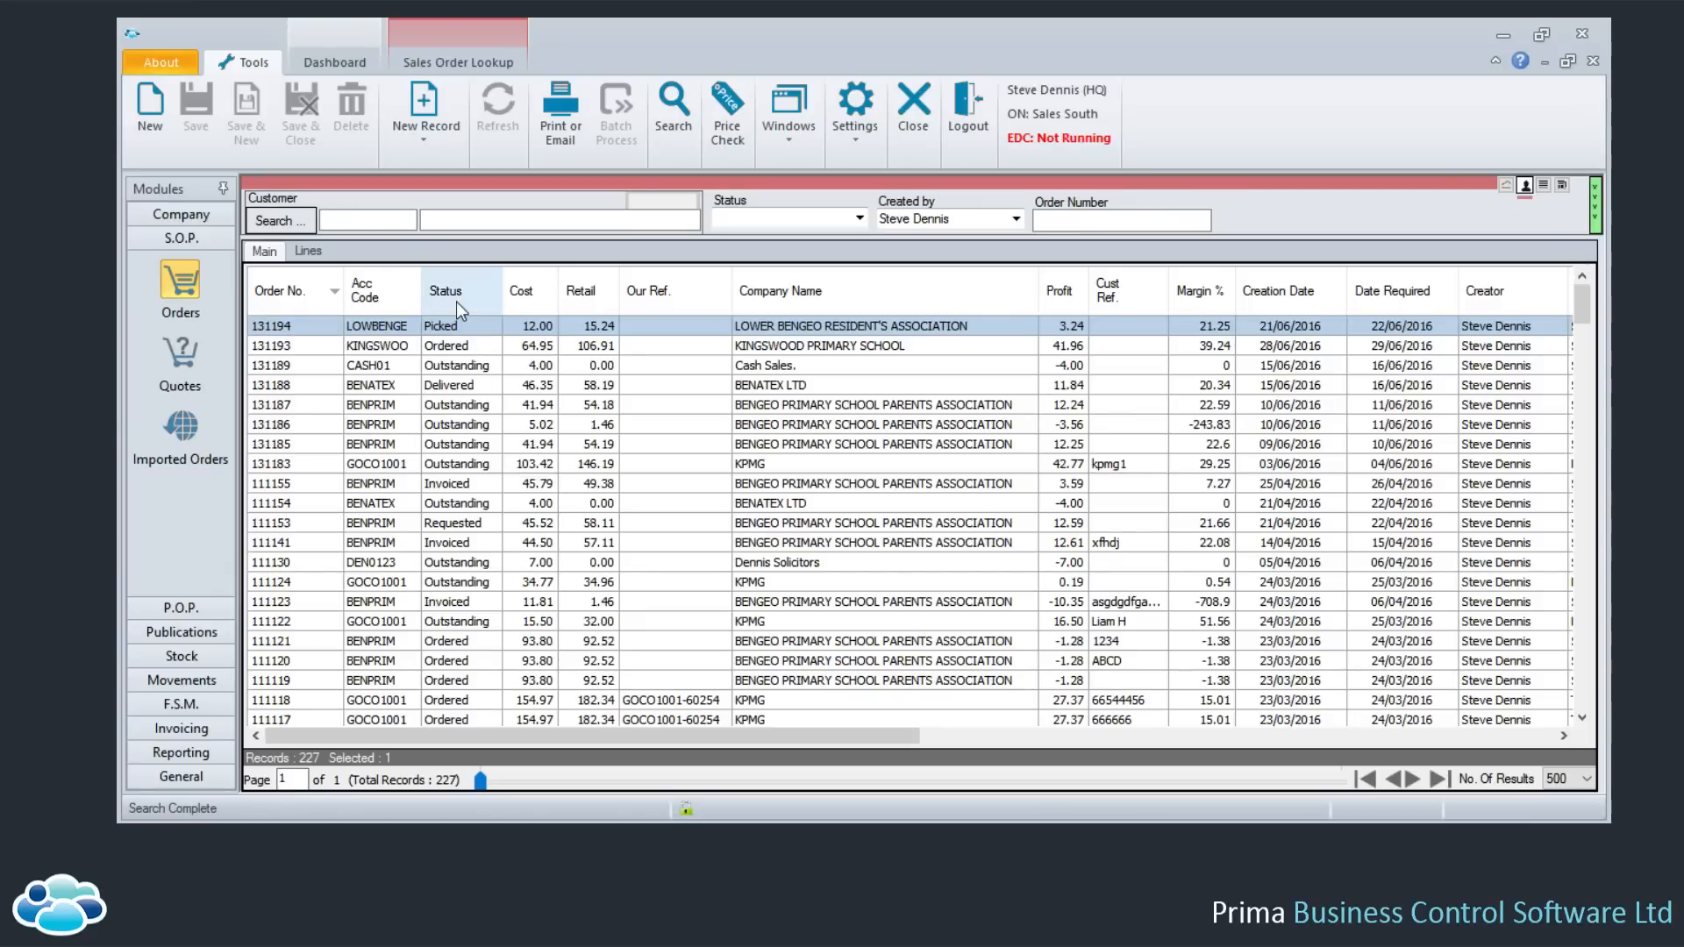
# Make Status the first column of the sales order list and widen it
pyautogui.moveTo(456, 302); pyautogui.dragTo(250, 298)
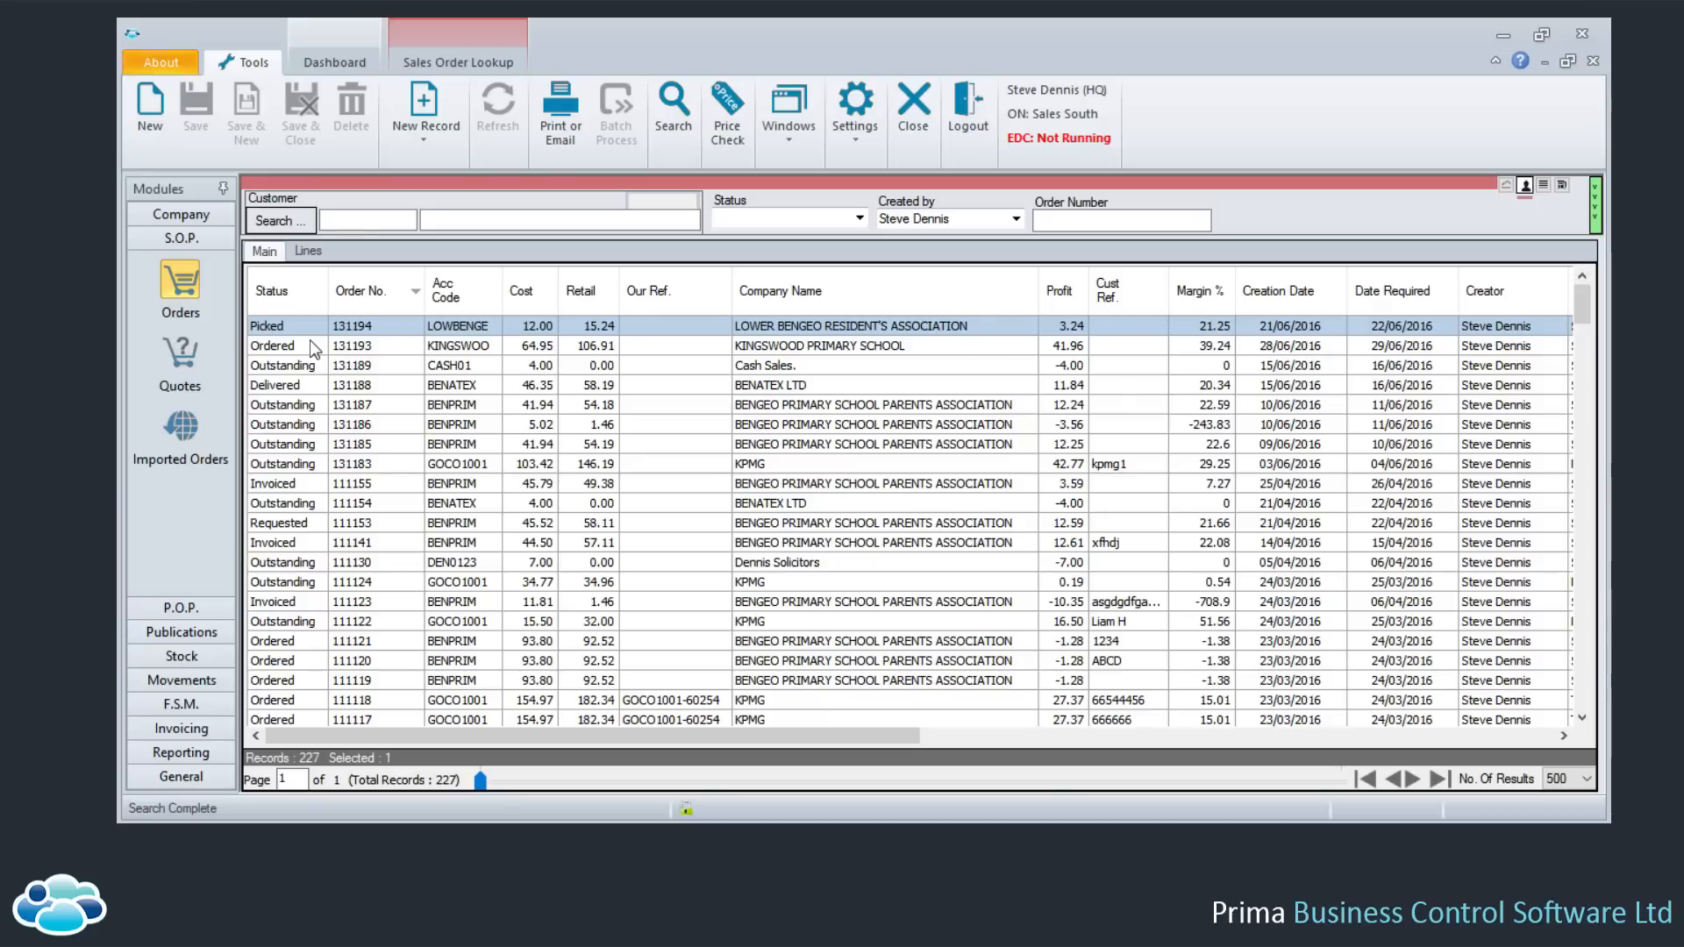
pyautogui.moveTo(328, 290); pyautogui.dragTo(381, 286)
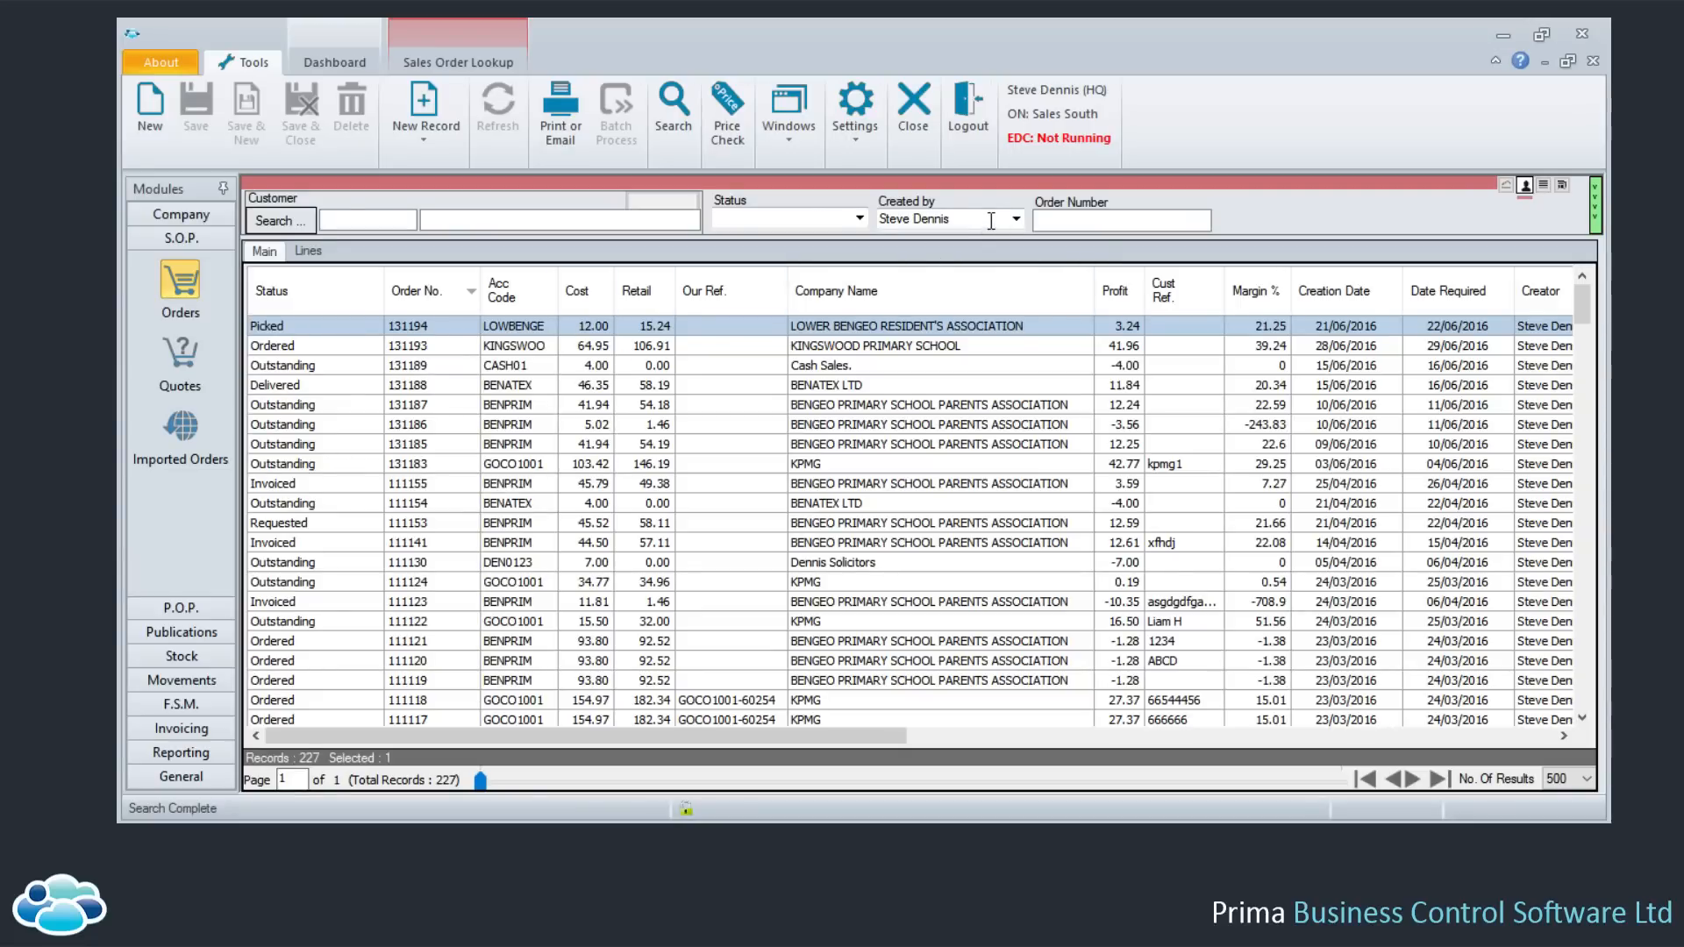
# Filter the sales order search to the Not Invoiced status and rerun it
pyautogui.click(860, 220)
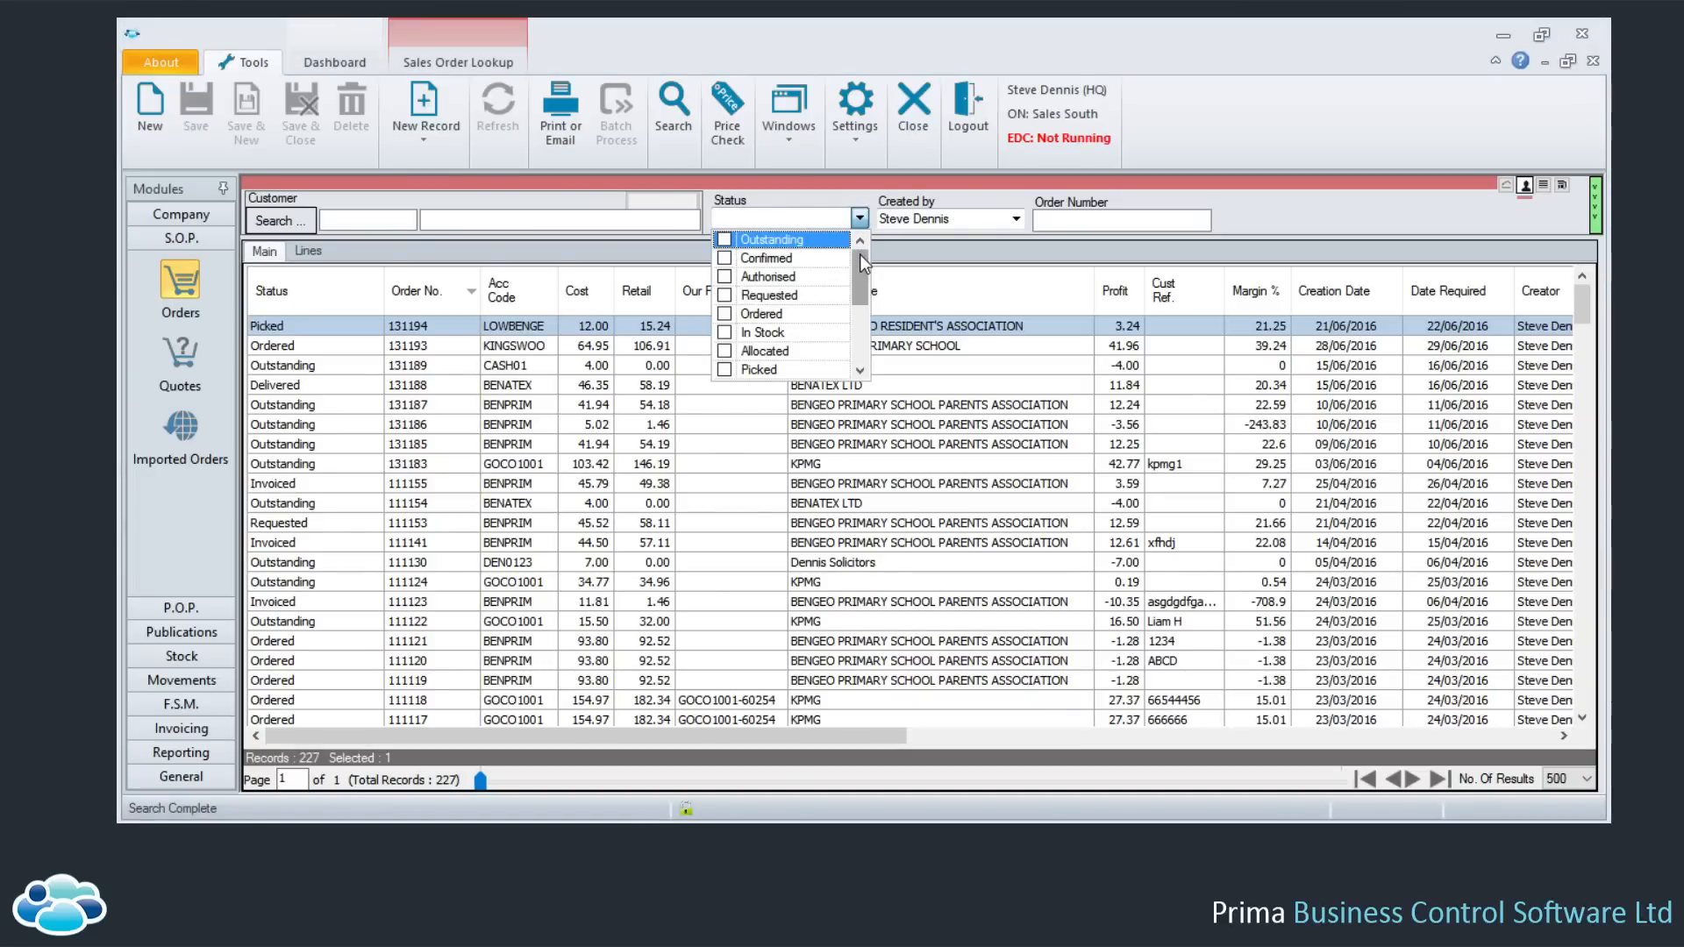
pyautogui.moveTo(864, 263); pyautogui.dragTo(888, 336)
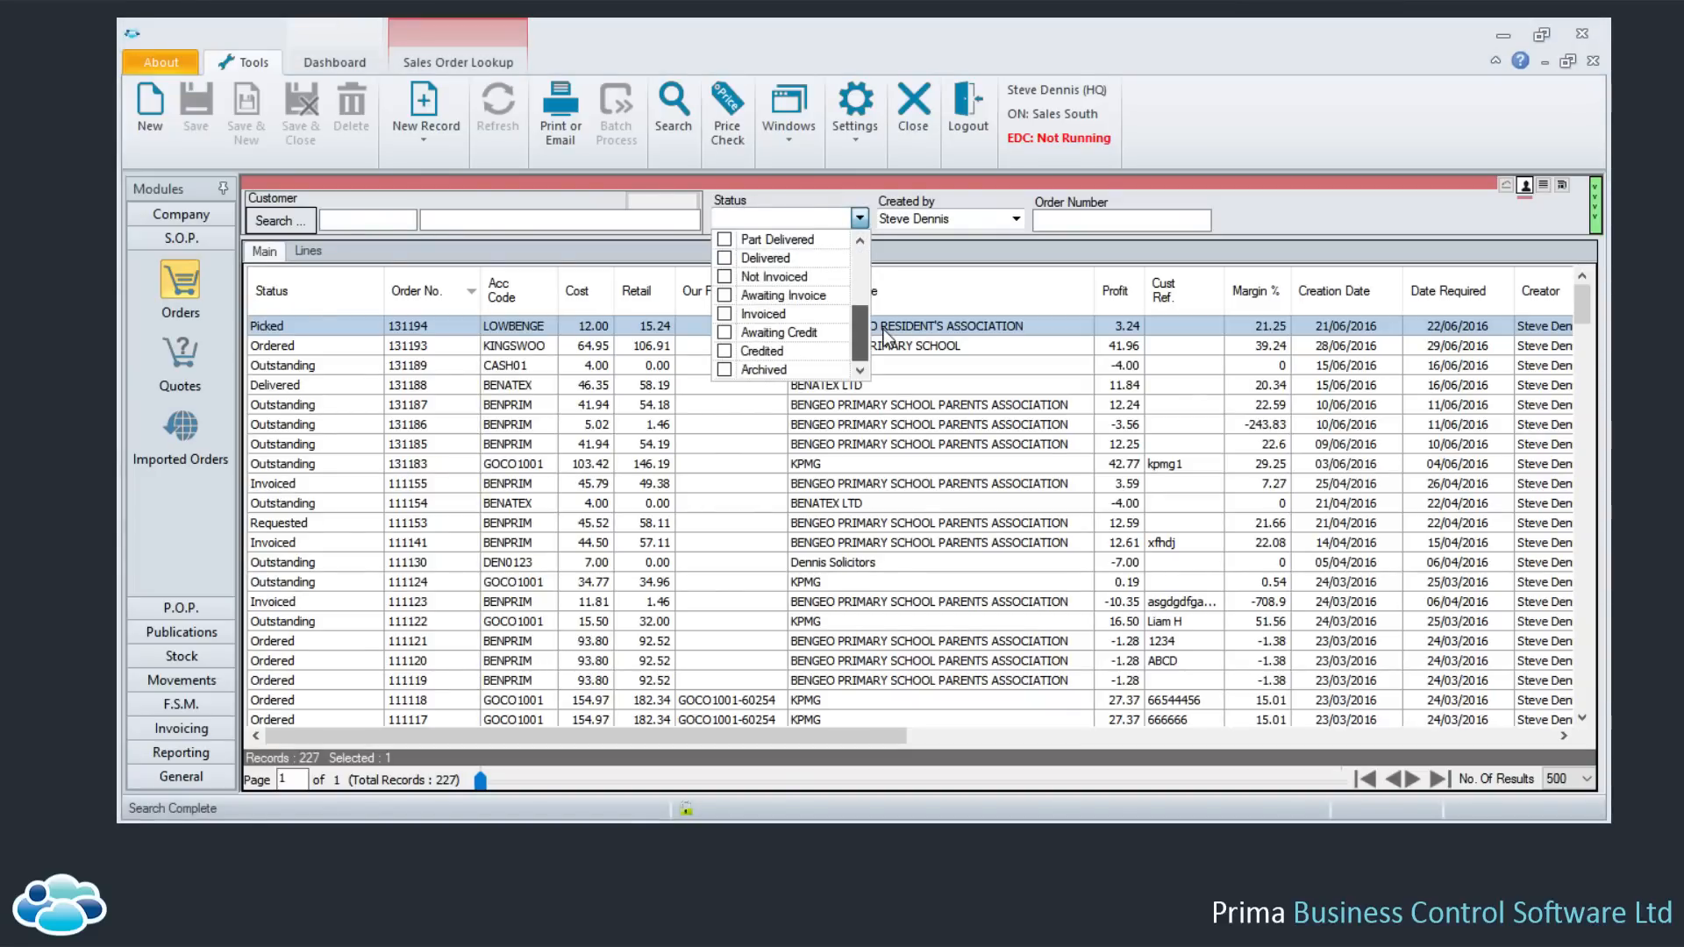
pyautogui.click(724, 276)
pyautogui.click(739, 217)
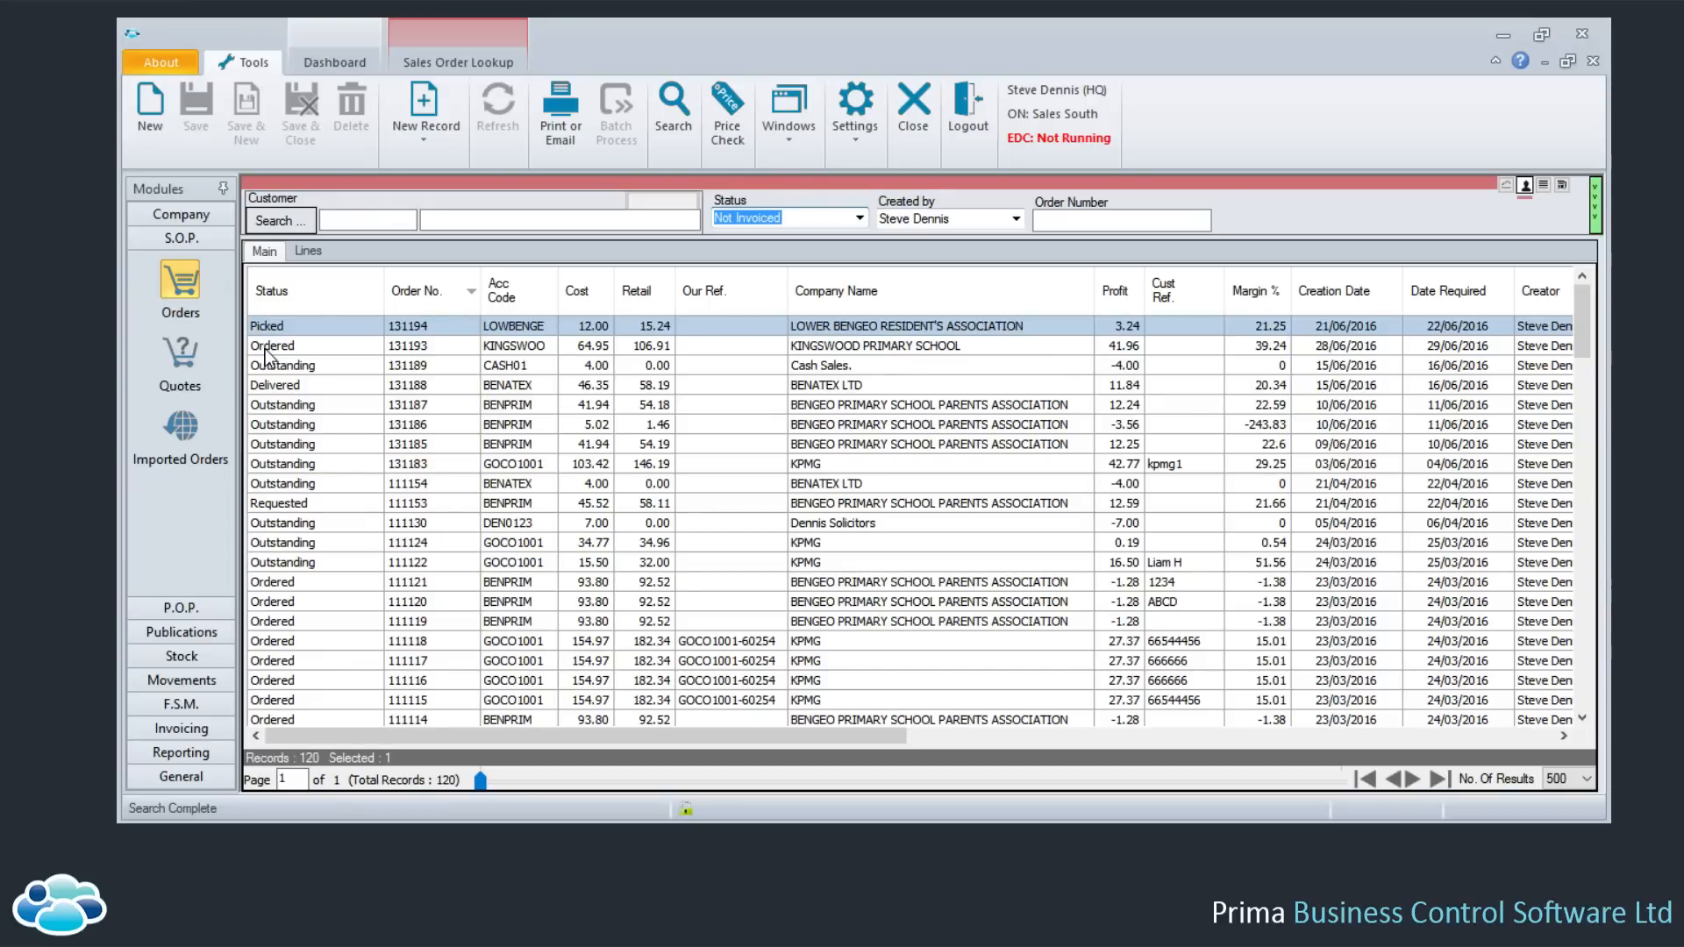
# Sort the not-invoiced orders by Status and review the list from Delivered through Picked
pyautogui.click(291, 507)
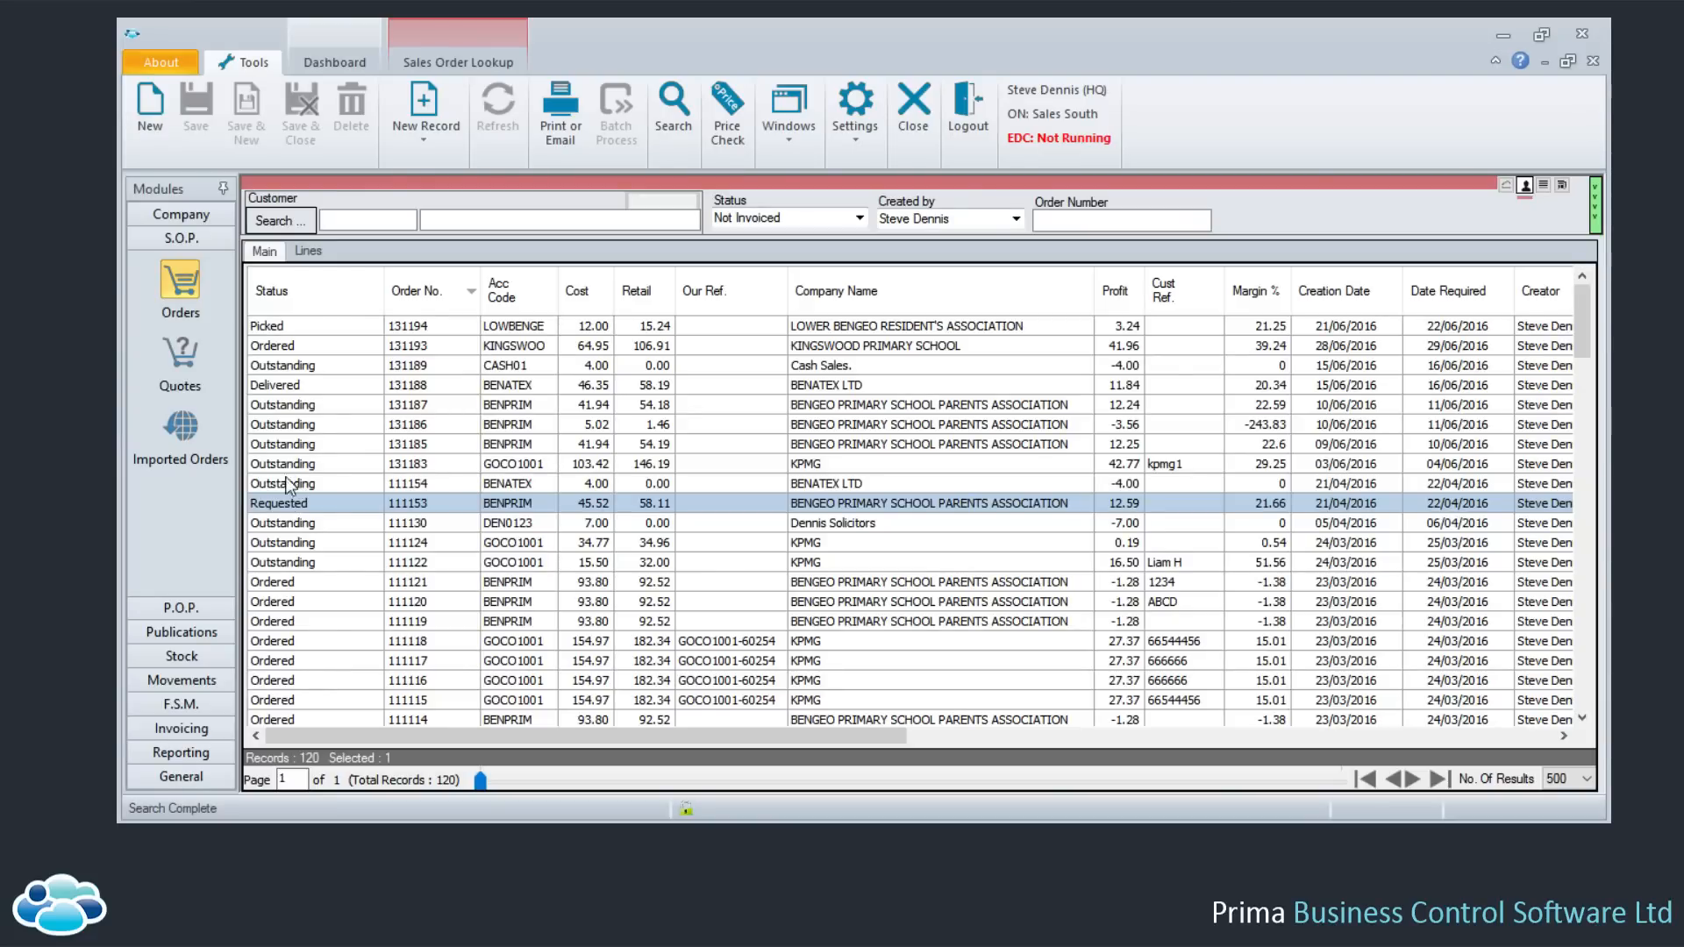
pyautogui.click(278, 387)
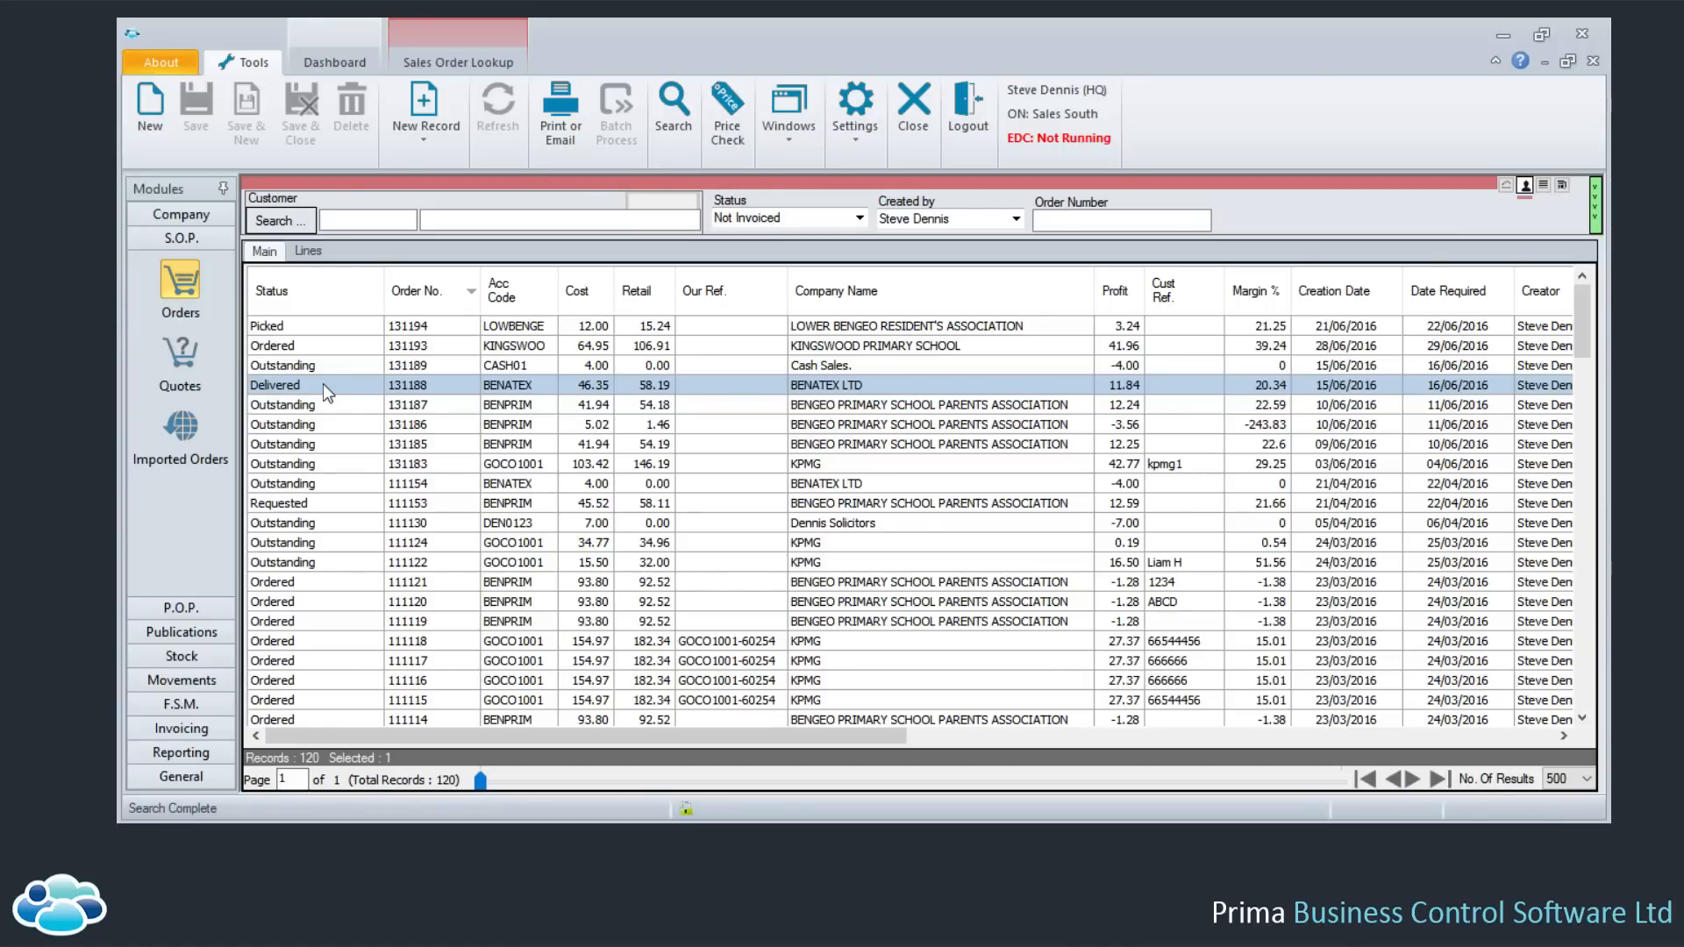
pyautogui.click(355, 309)
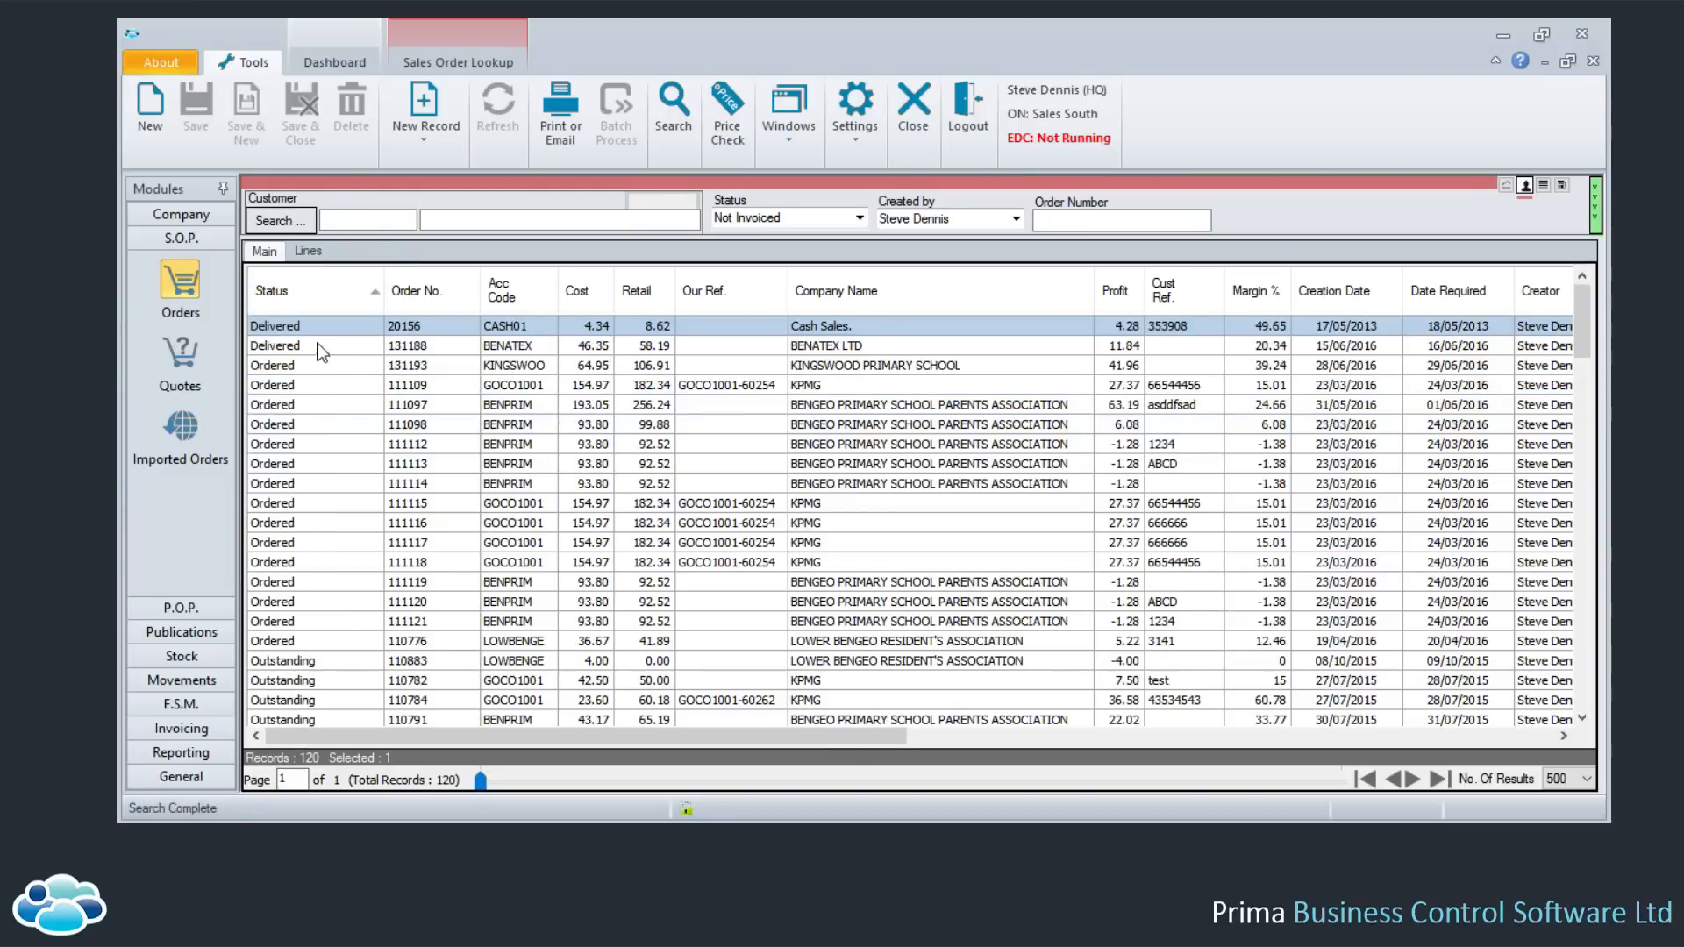
pyautogui.scroll(-2, 312, 376)
pyautogui.scroll(2, 311, 377)
pyautogui.scroll(-10, 310, 374)
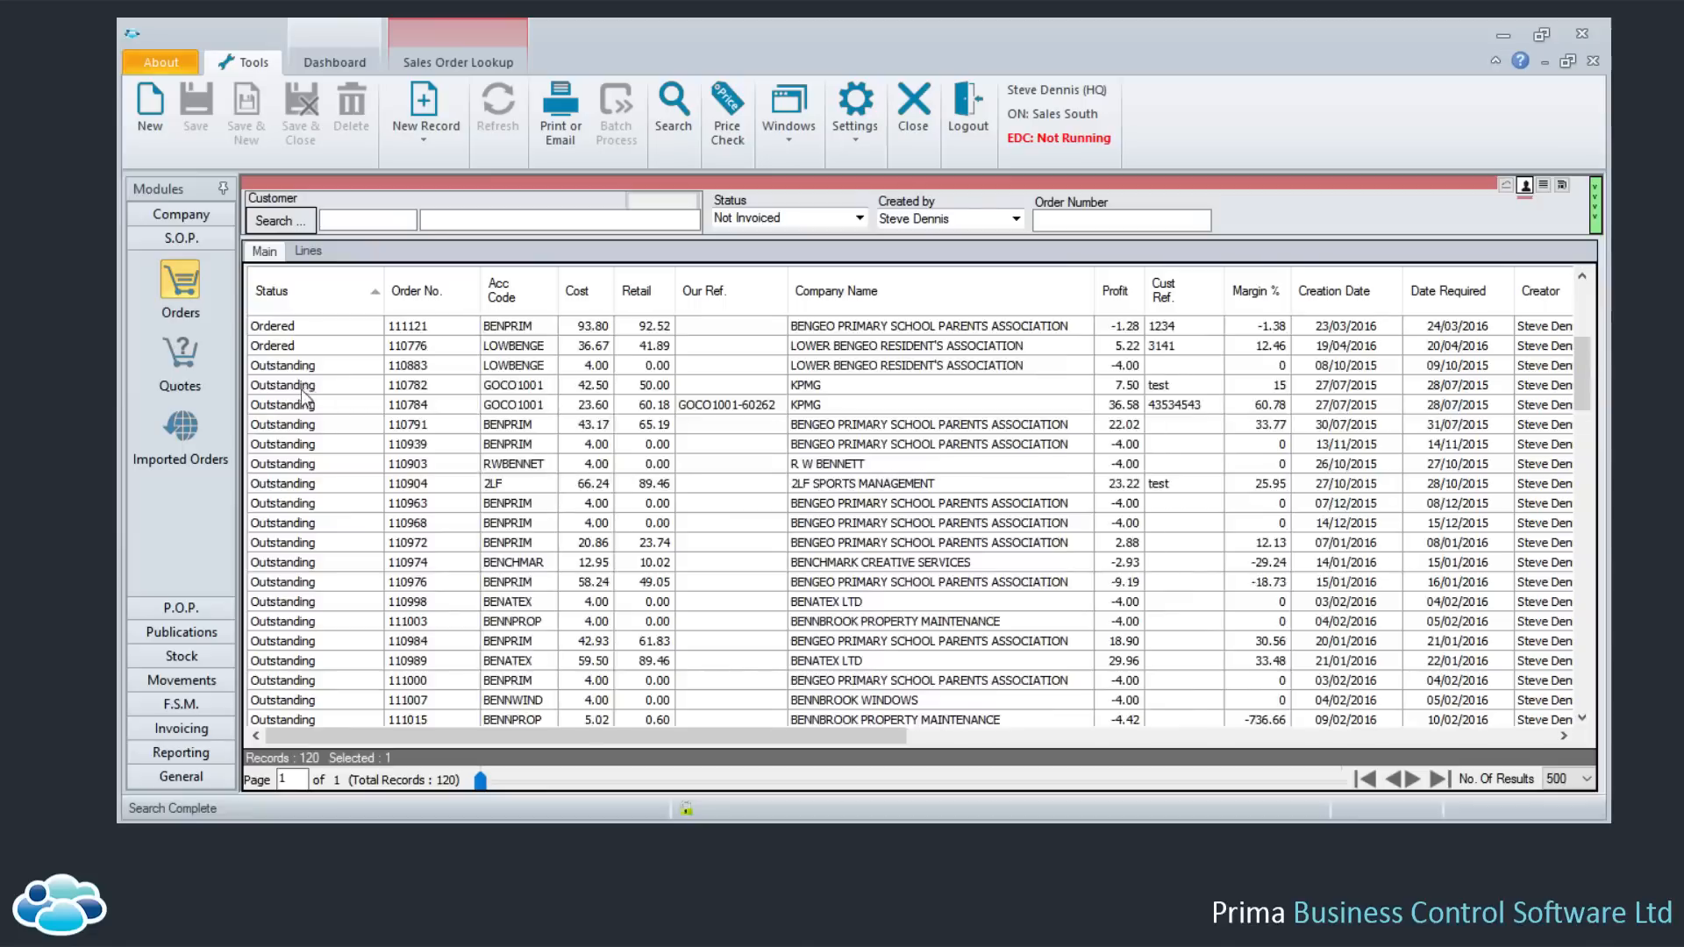
pyautogui.scroll(-20, 302, 399)
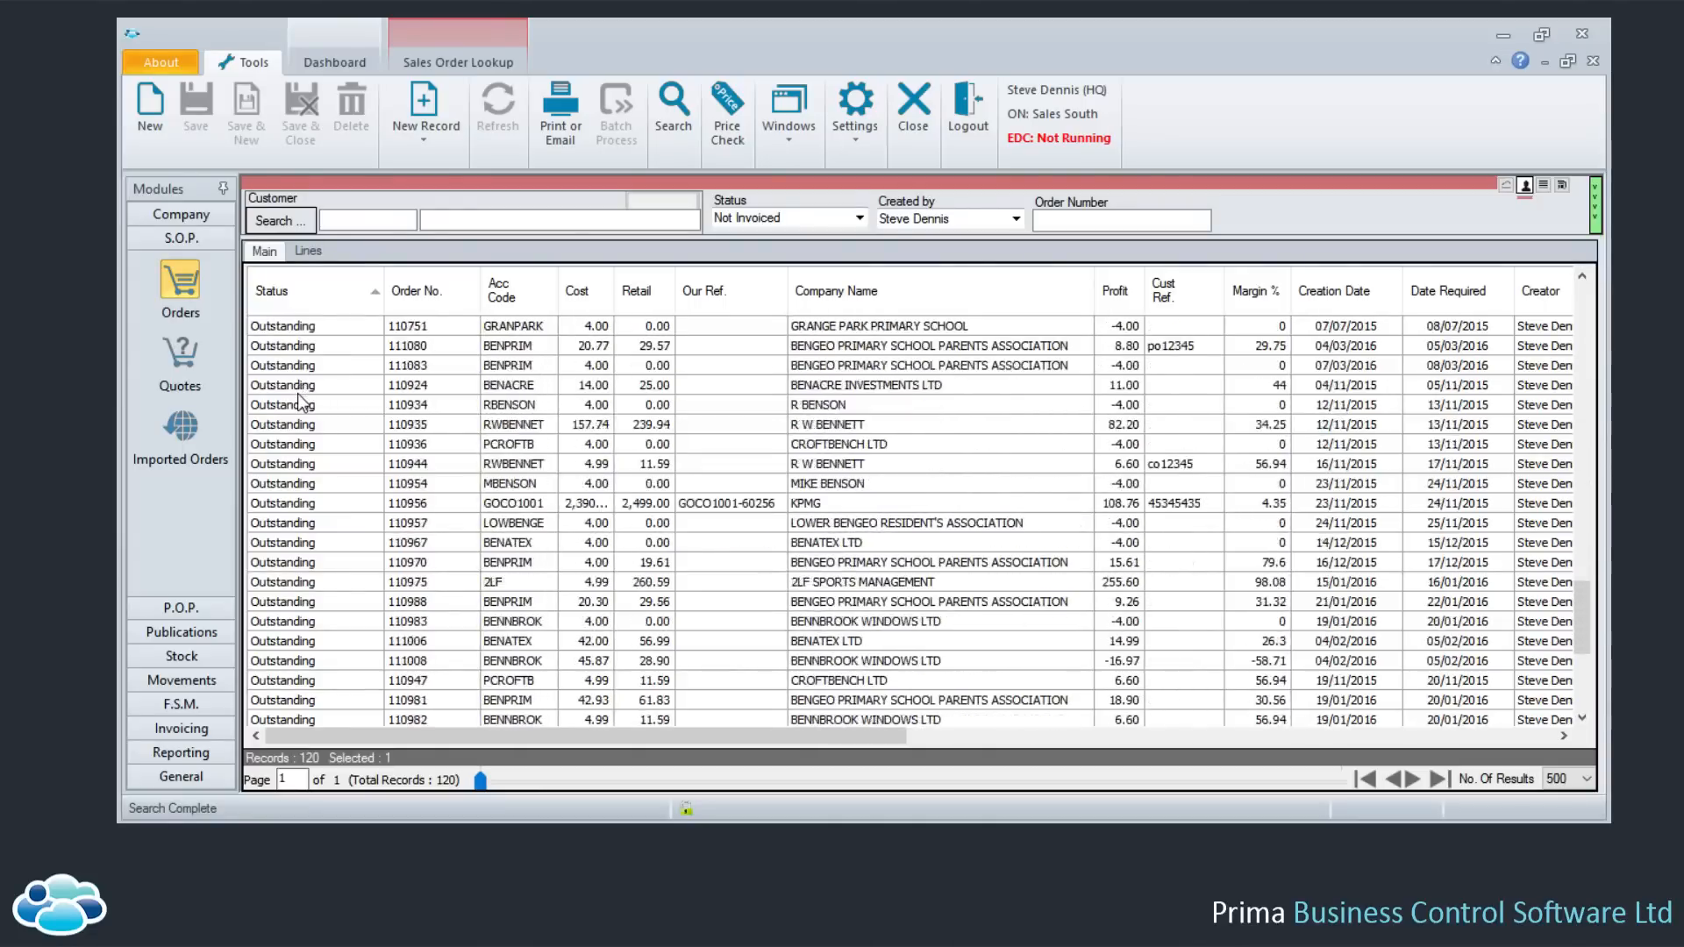
pyautogui.scroll(10, 297, 413)
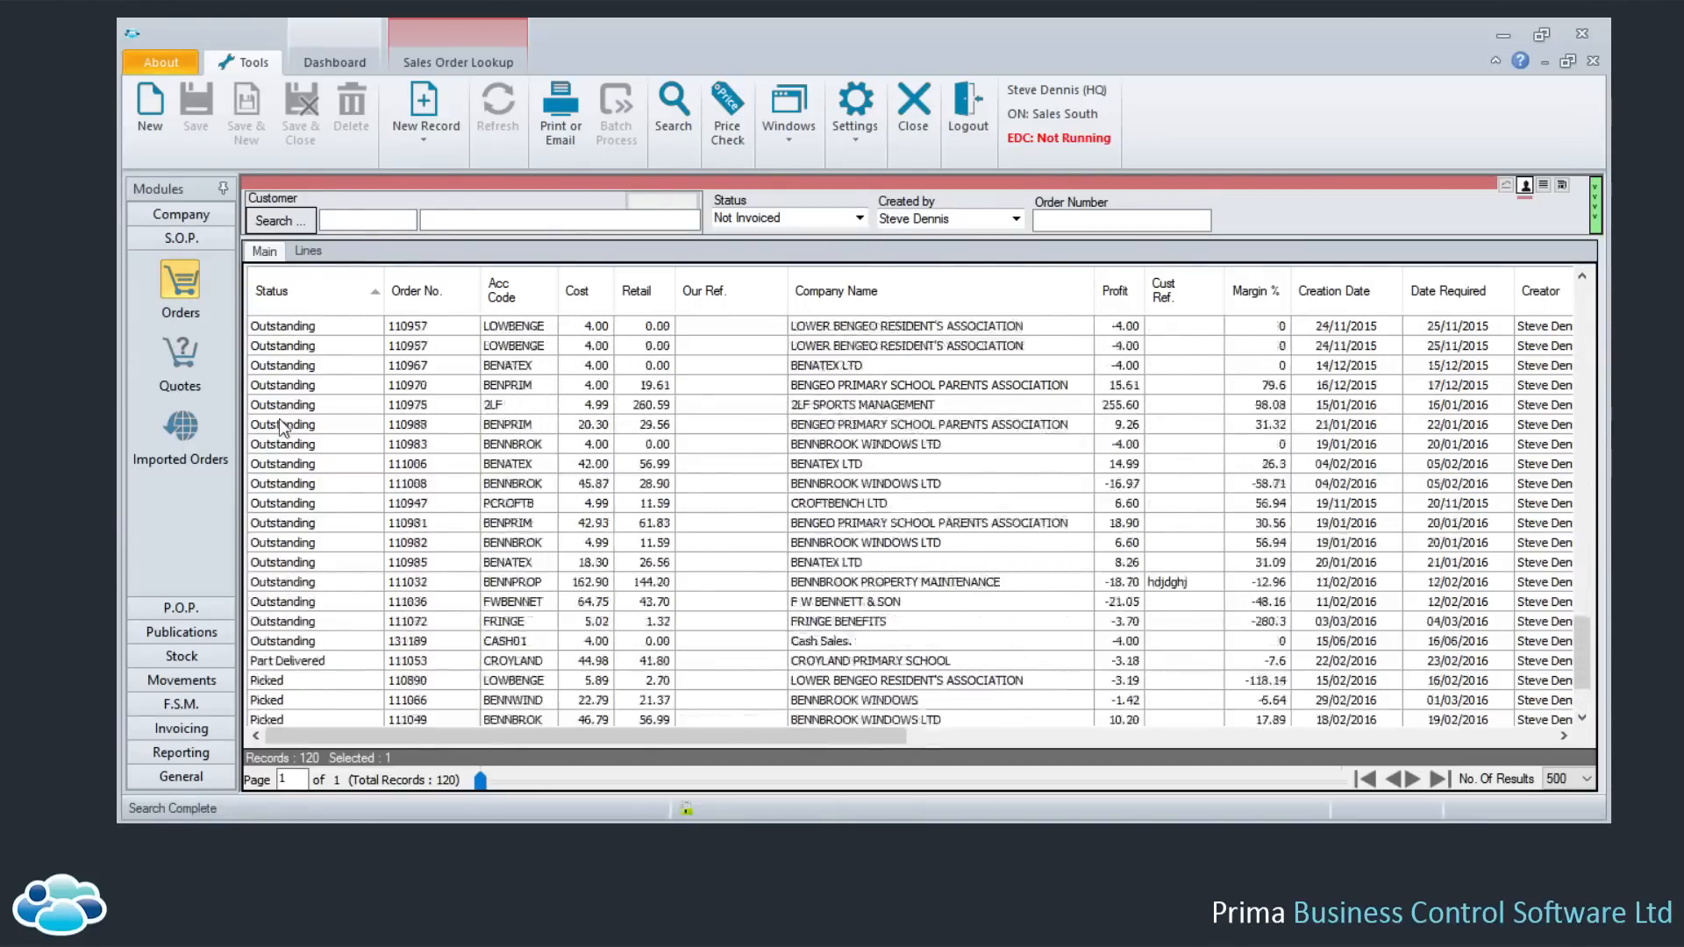
pyautogui.scroll(10, 298, 421)
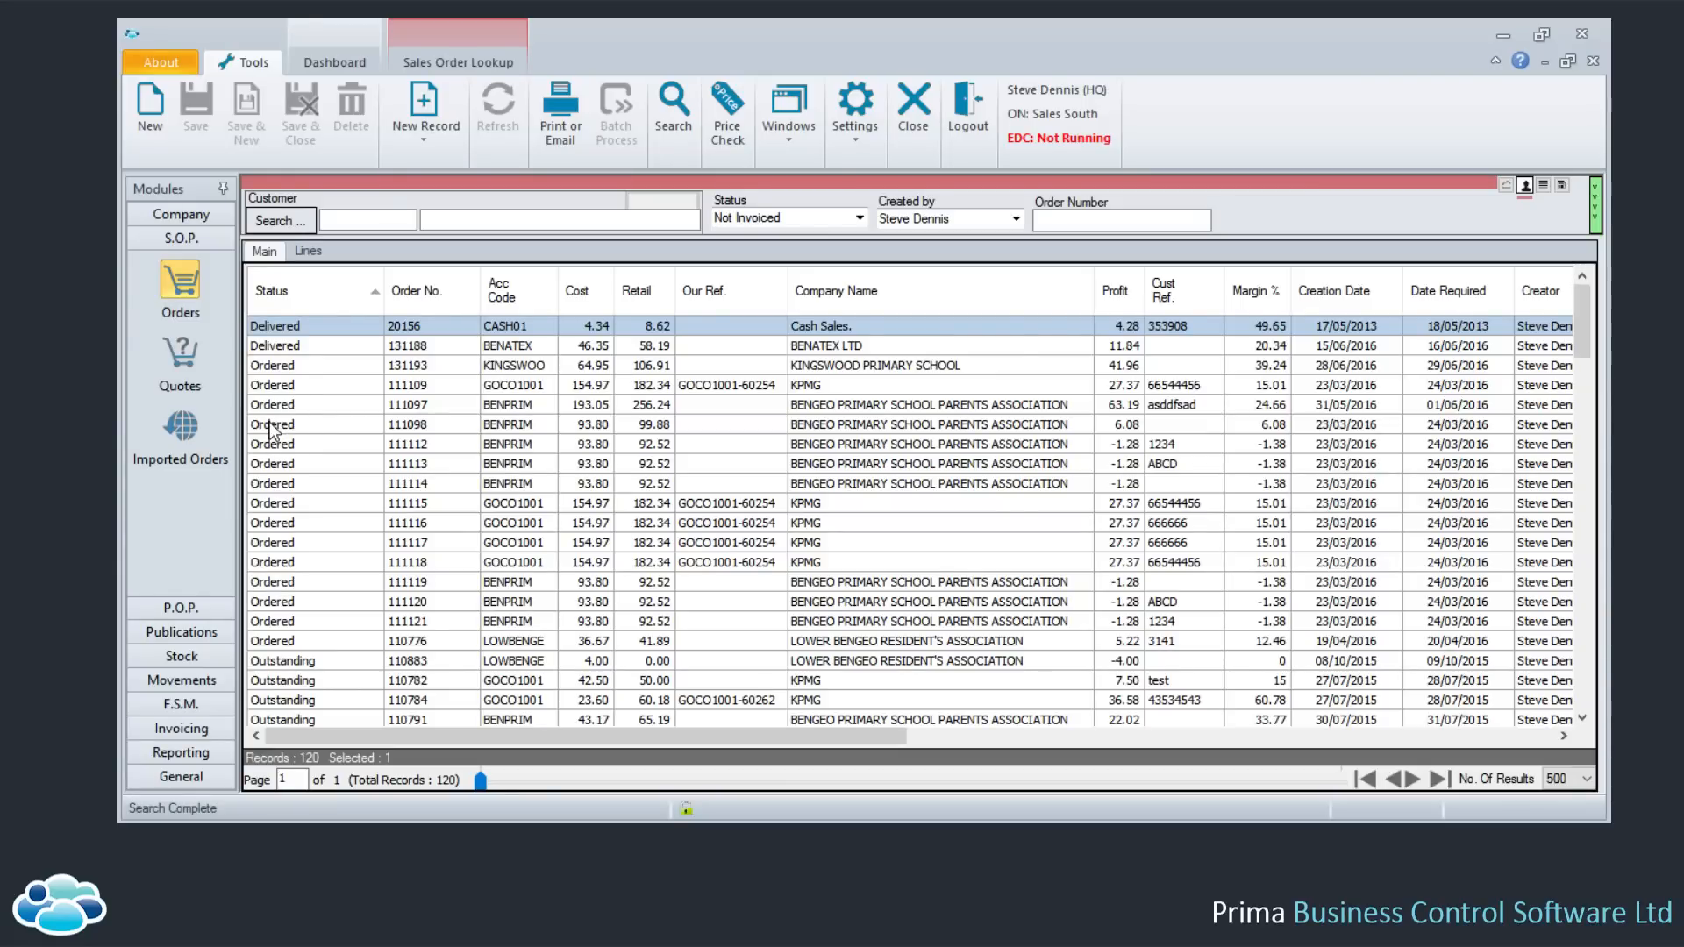
# Open the Ordered sales order for Bengeo Primary School Parents Association with a retail value of 99.88
pyautogui.click(268, 424)
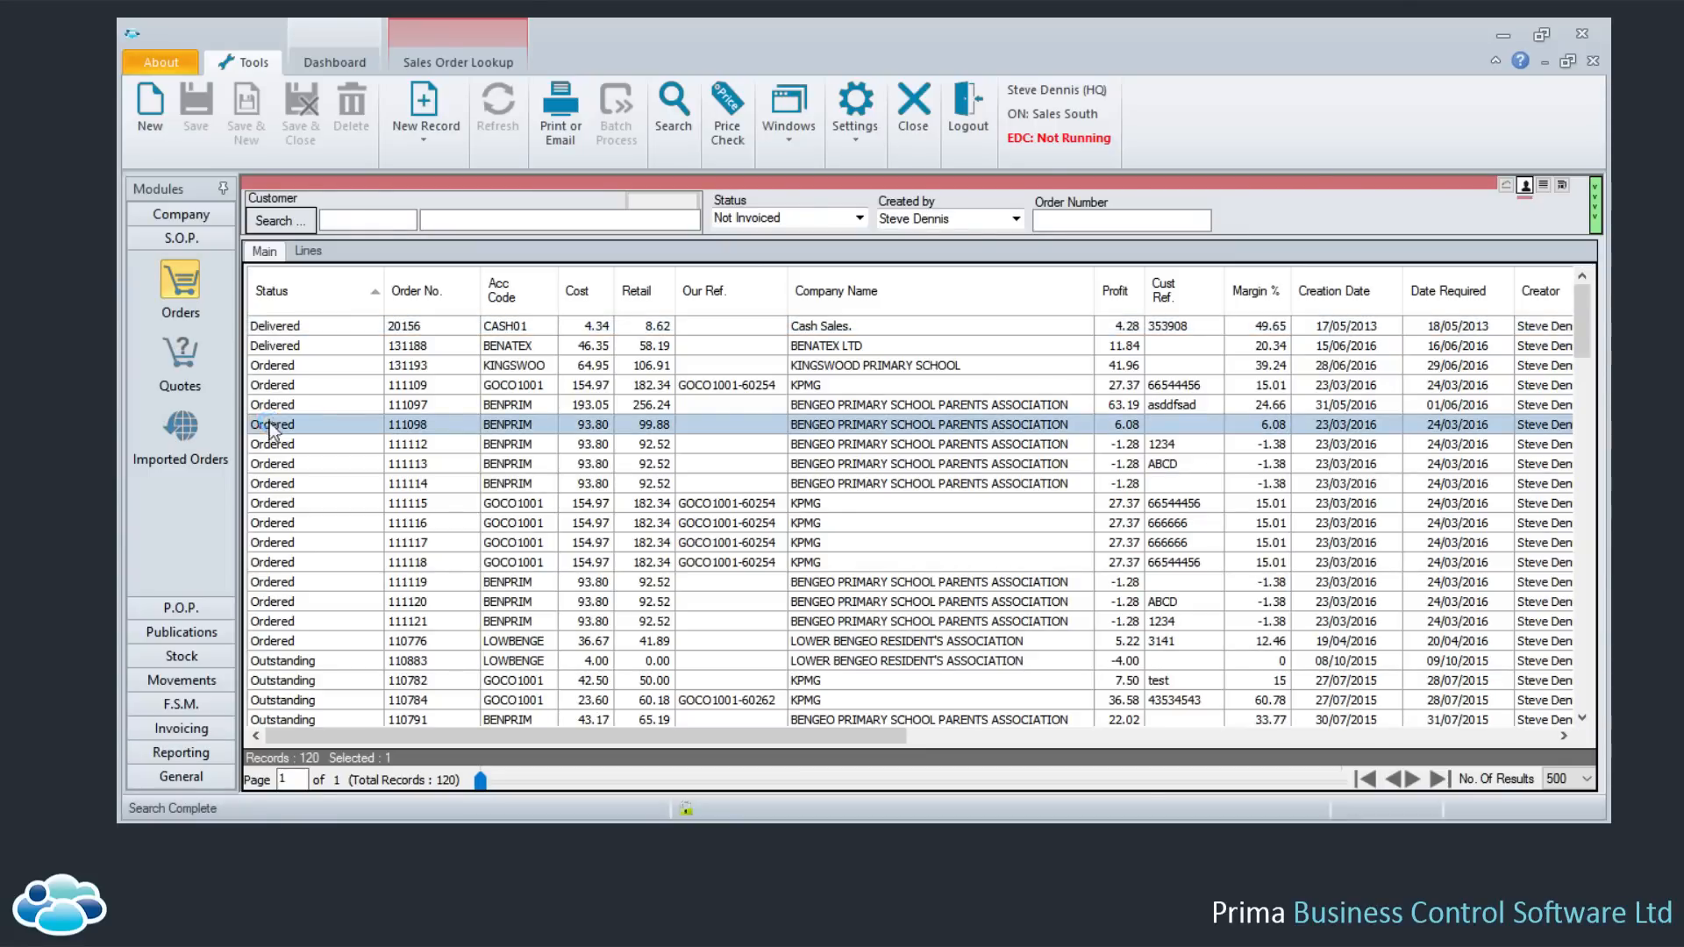
pyautogui.doubleClick(269, 424)
pyautogui.moveTo(470, 837)
pyautogui.click(528, 755)
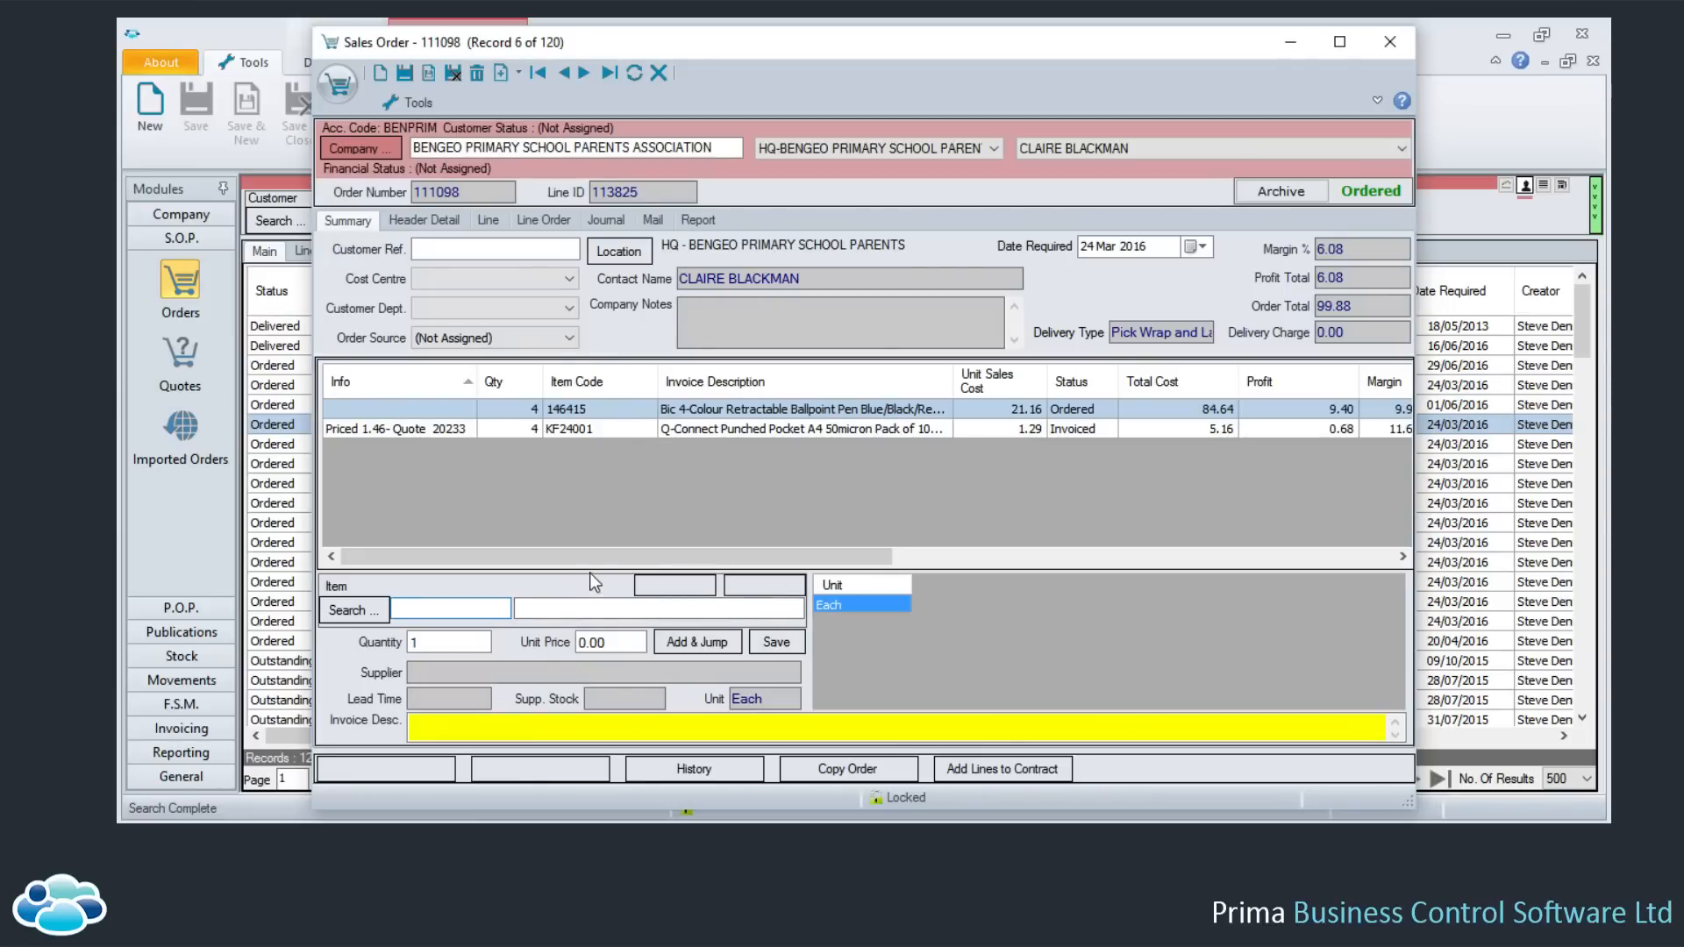
# Check the remaining columns of the order lines and make Status the first column
pyautogui.moveTo(593, 558); pyautogui.dragTo(1110, 532)
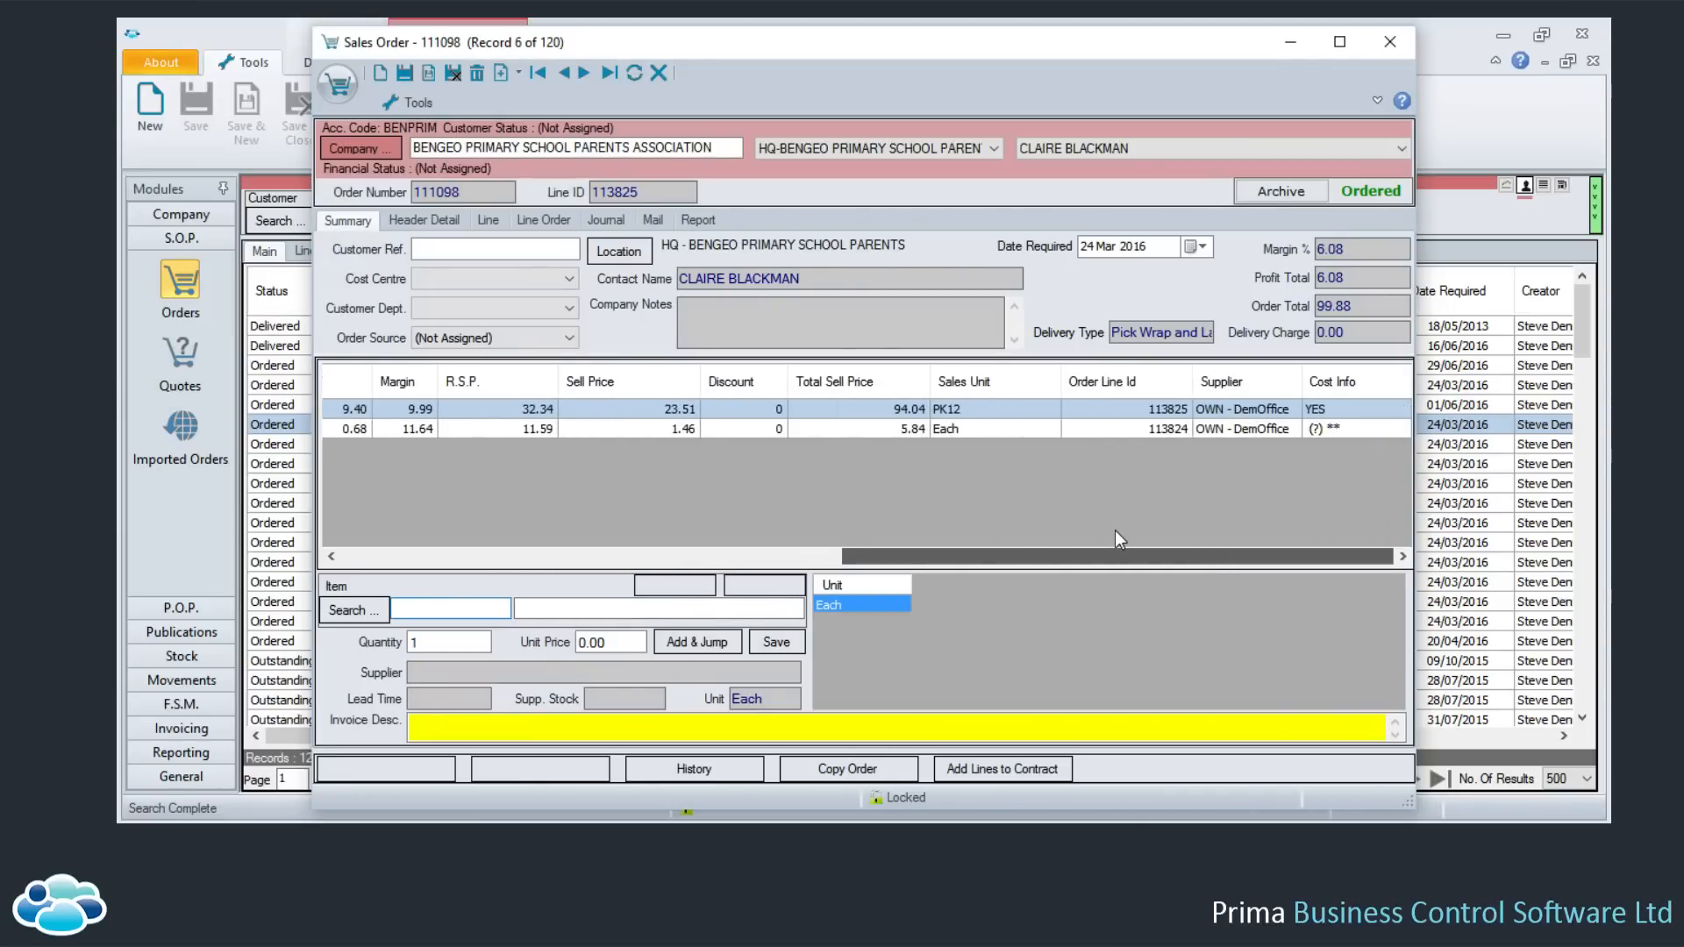
pyautogui.moveTo(1201, 556); pyautogui.dragTo(554, 549)
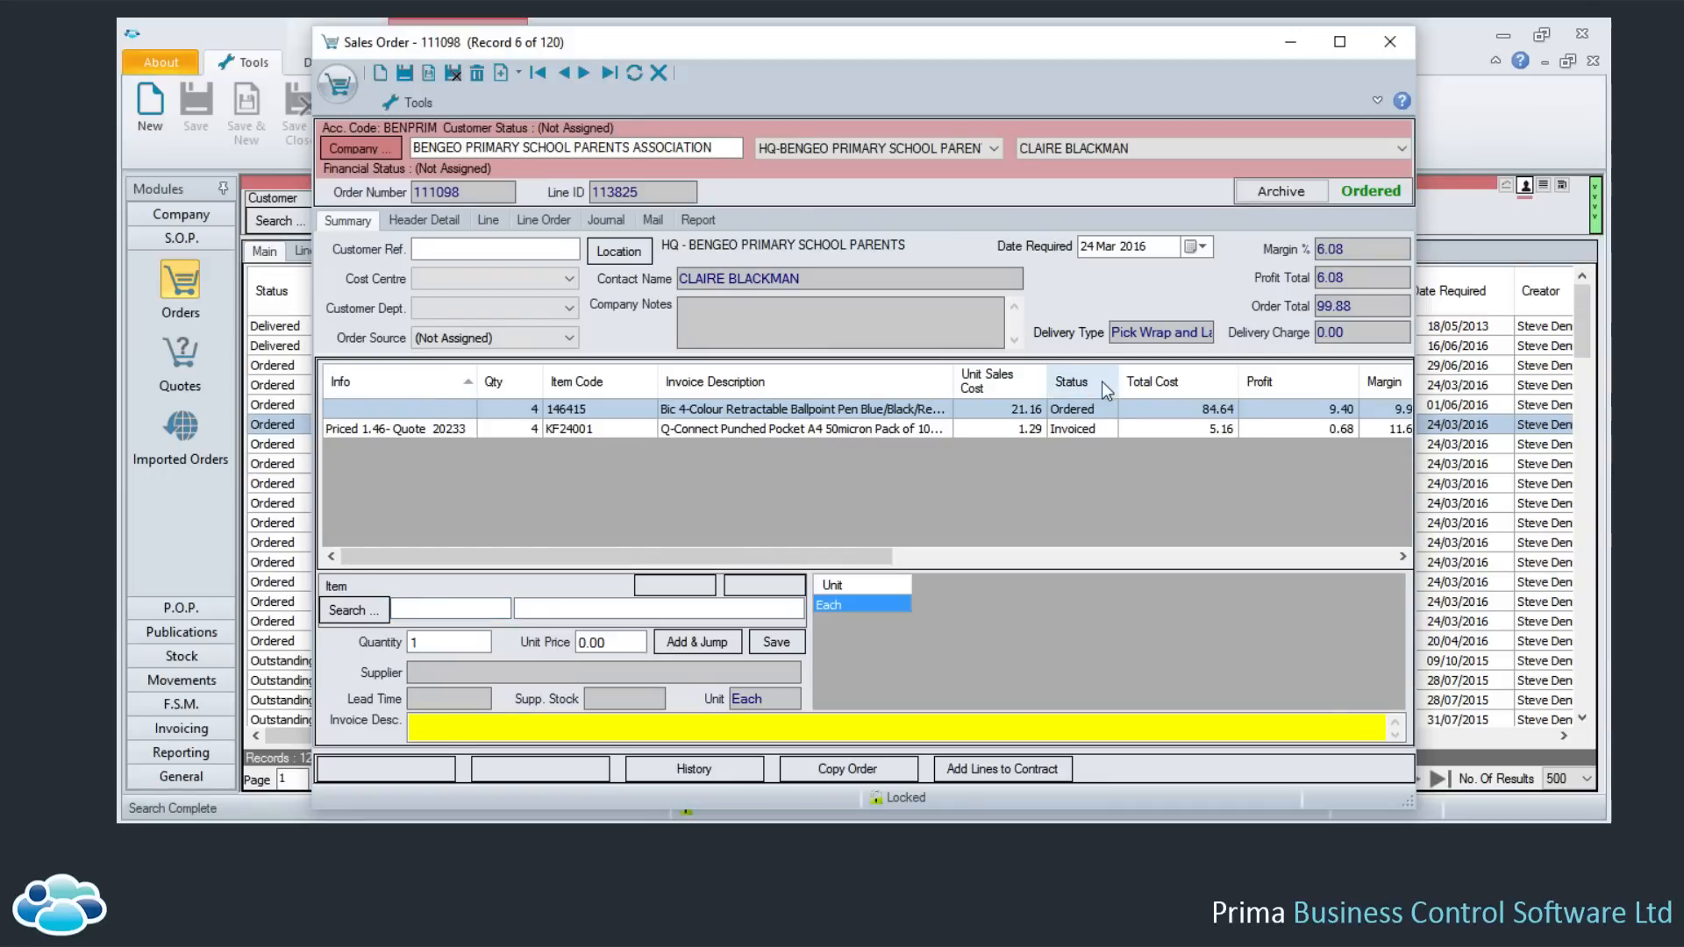
pyautogui.moveTo(1102, 381); pyautogui.dragTo(377, 395)
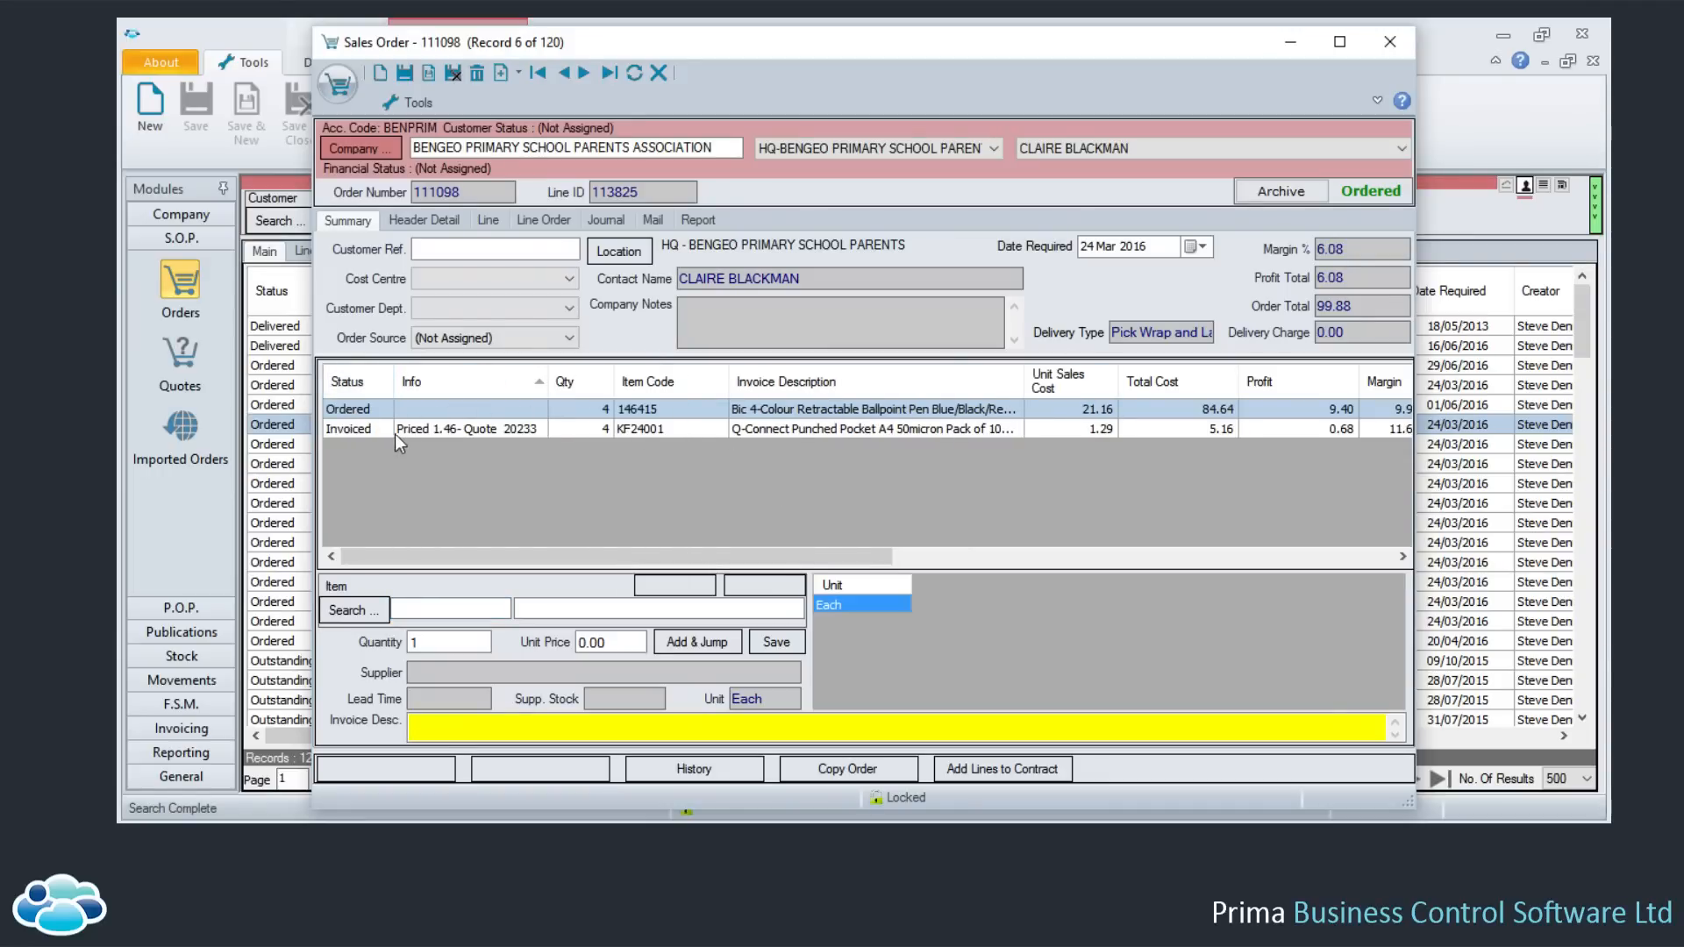
# Compare the order lines, view the sales links of the Bic 4-Colour ballpoint pen line, and leave the order
pyautogui.click(351, 426)
pyautogui.click(357, 409)
pyautogui.doubleClick(752, 405)
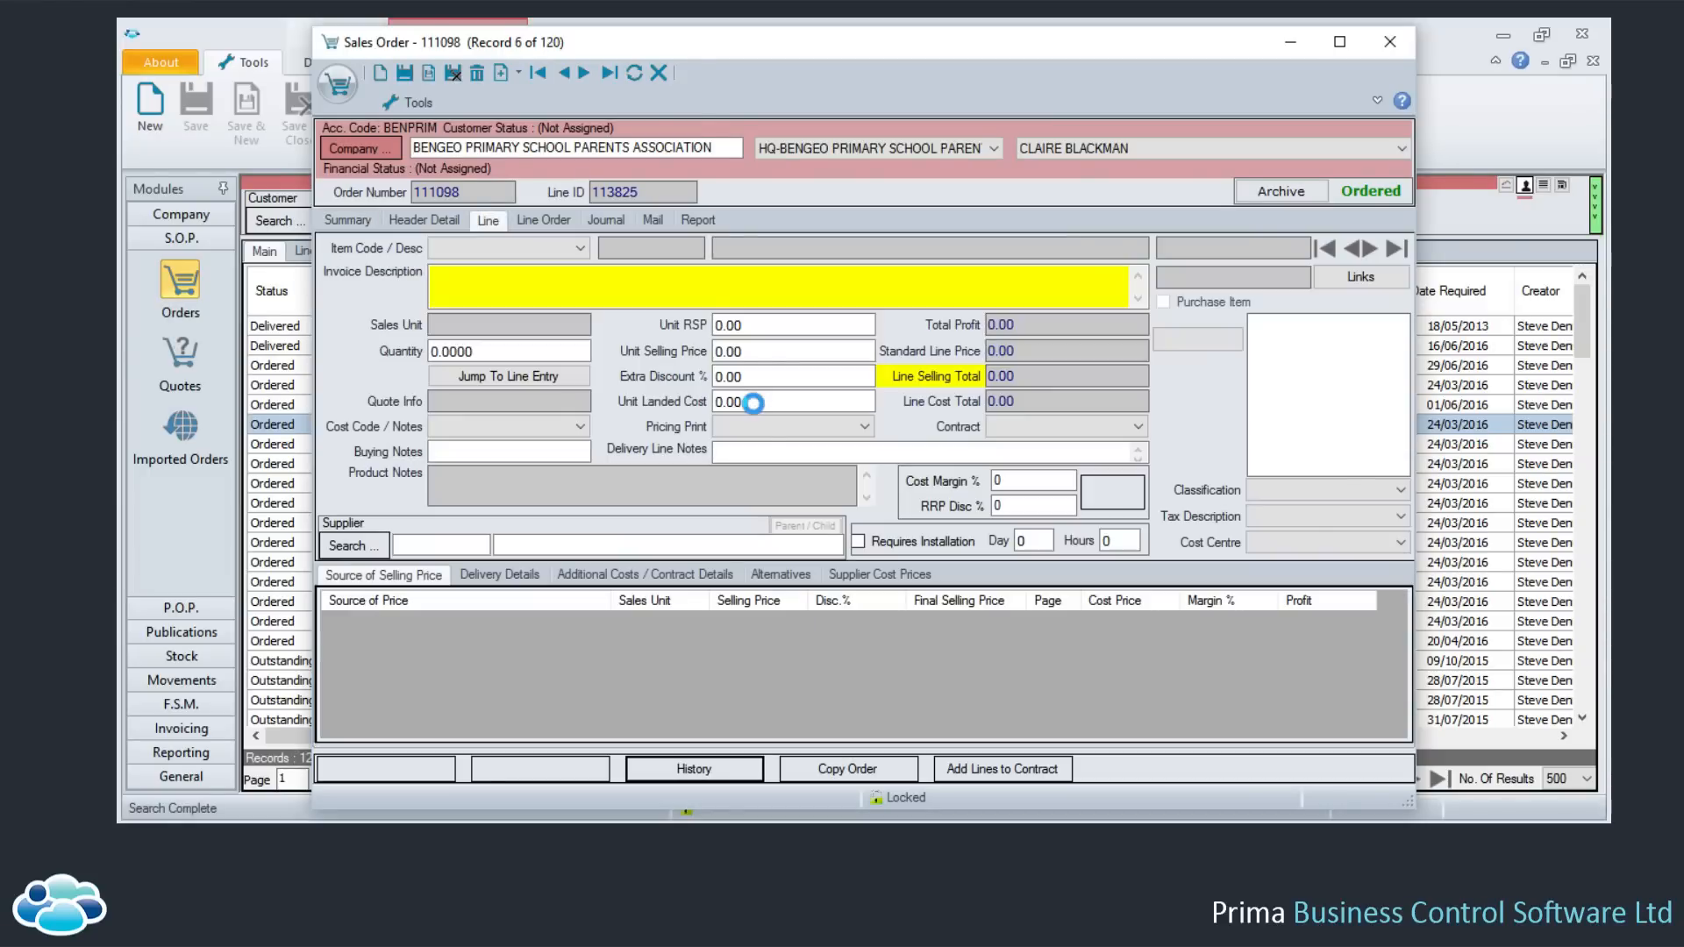
pyautogui.click(1342, 274)
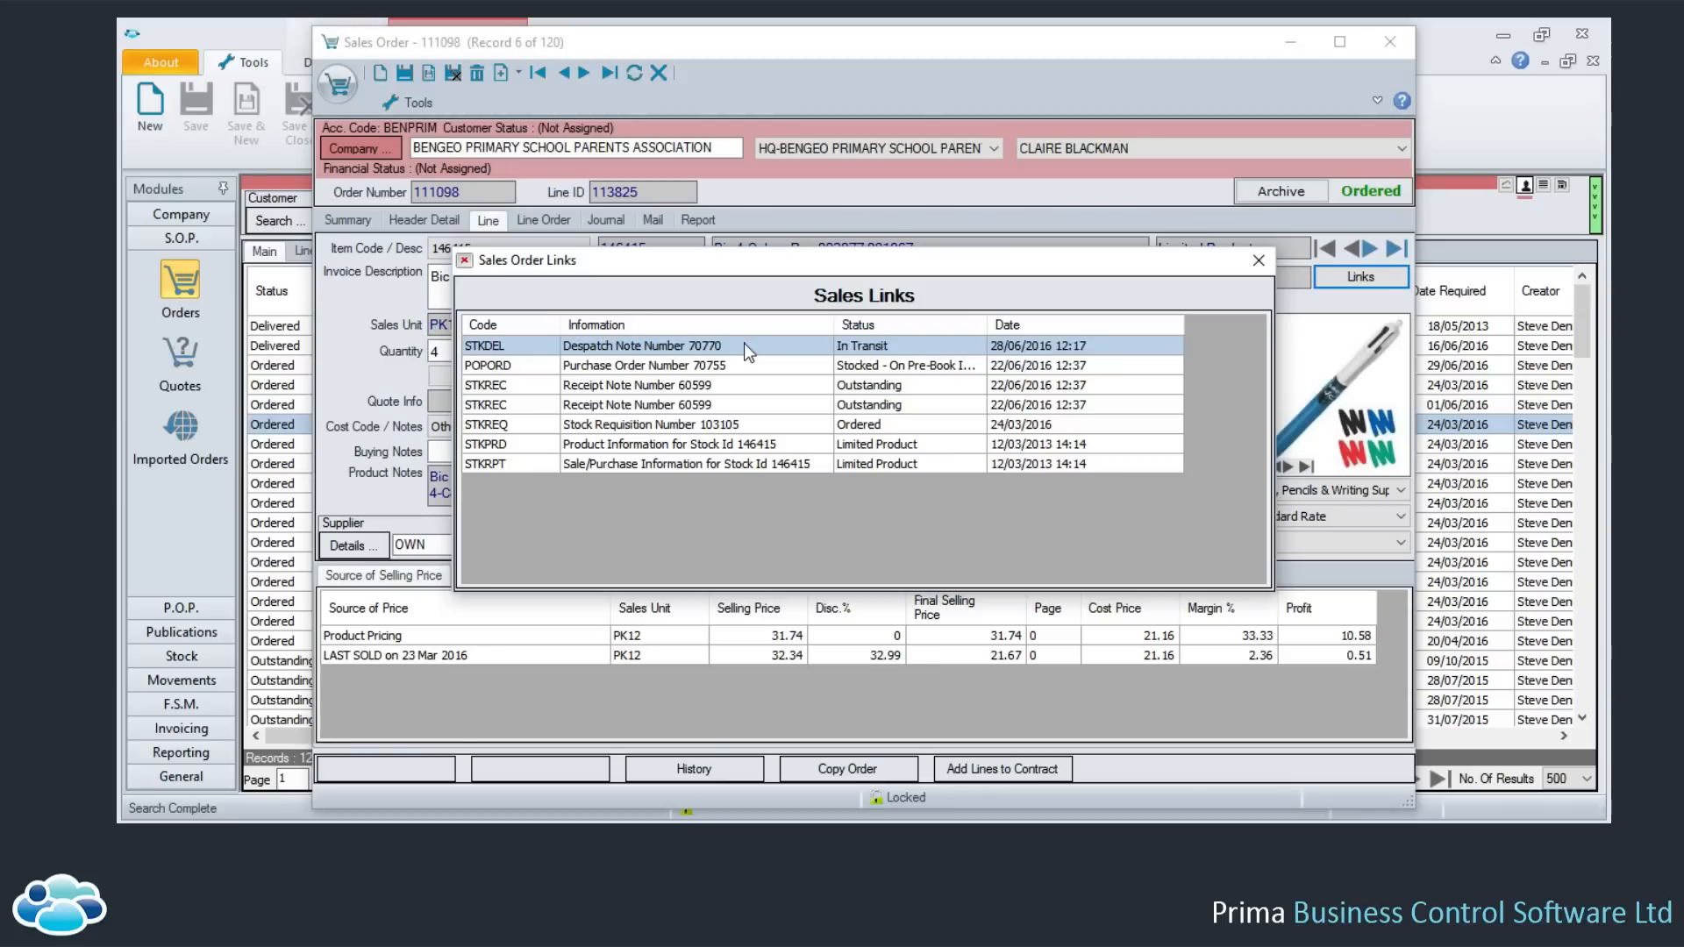
pyautogui.click(1258, 260)
pyautogui.click(1294, 49)
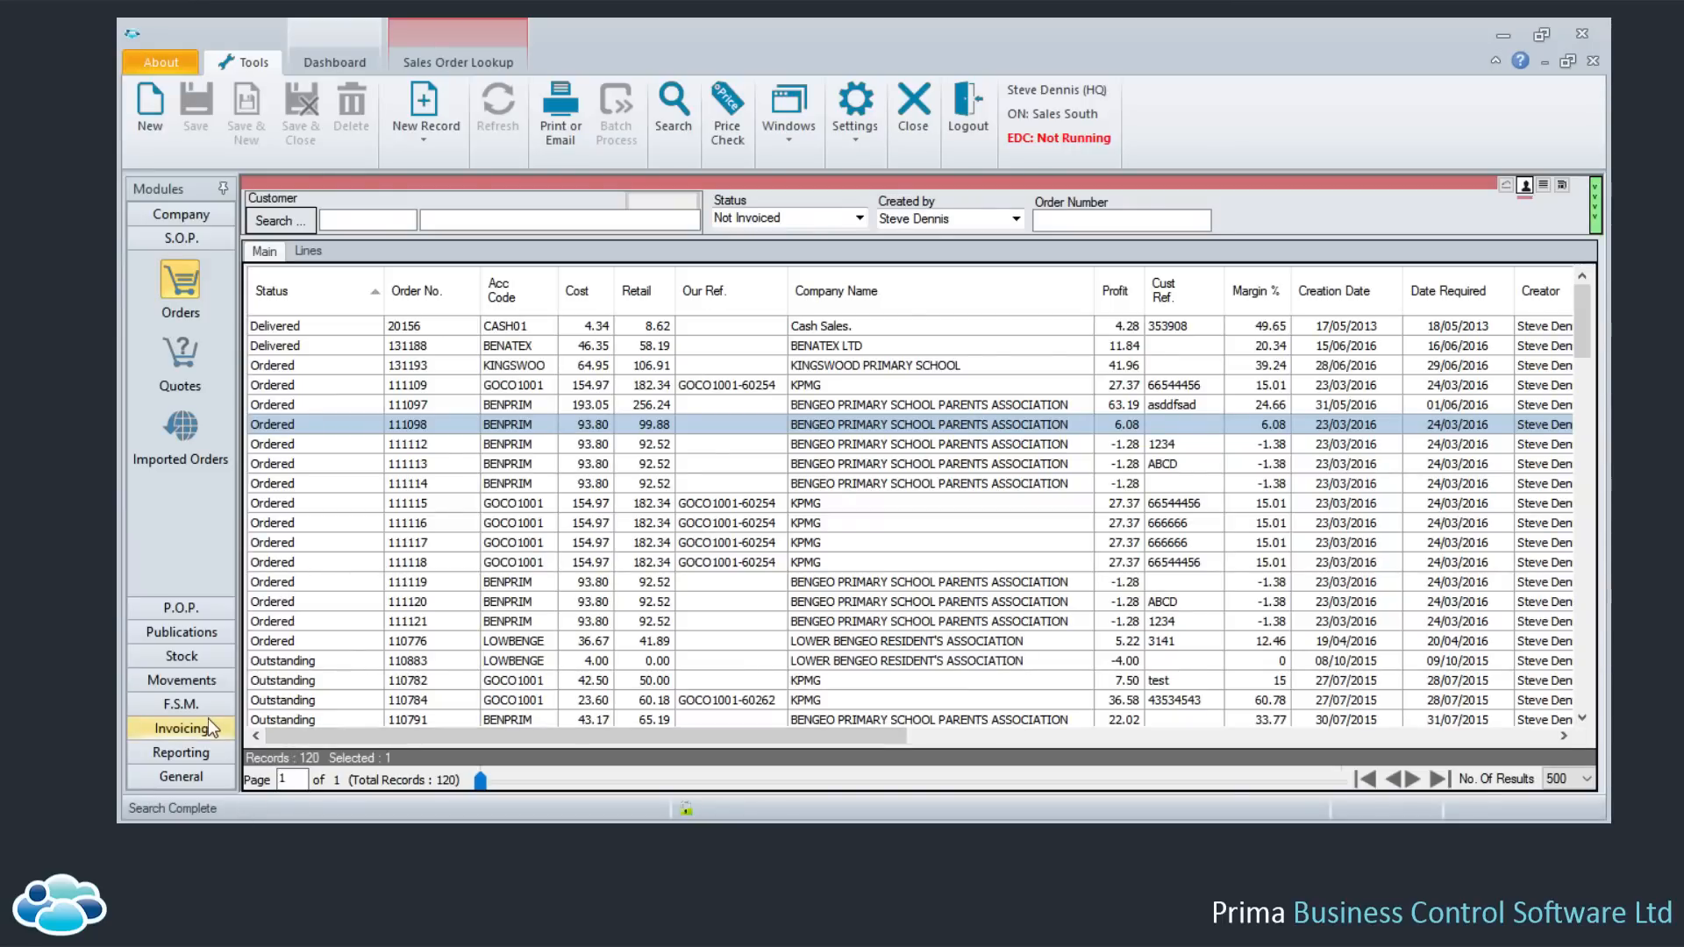
# Open the Despatch lookup in the Movements module and search for despatch notes
pyautogui.click(208, 680)
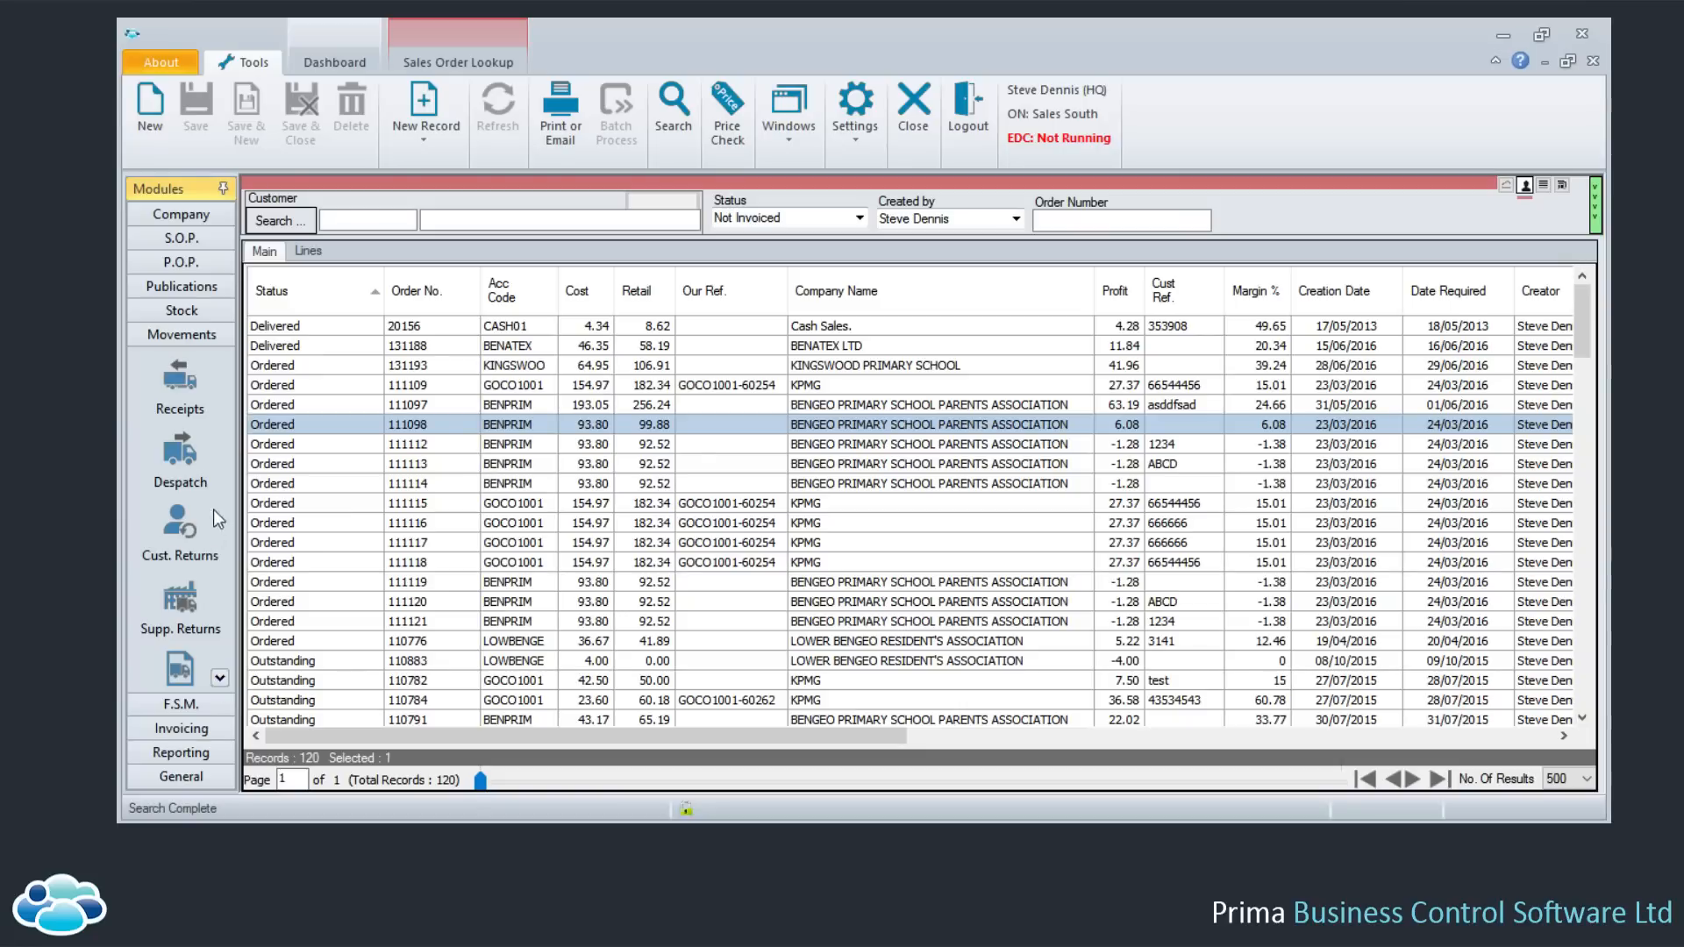
pyautogui.click(197, 452)
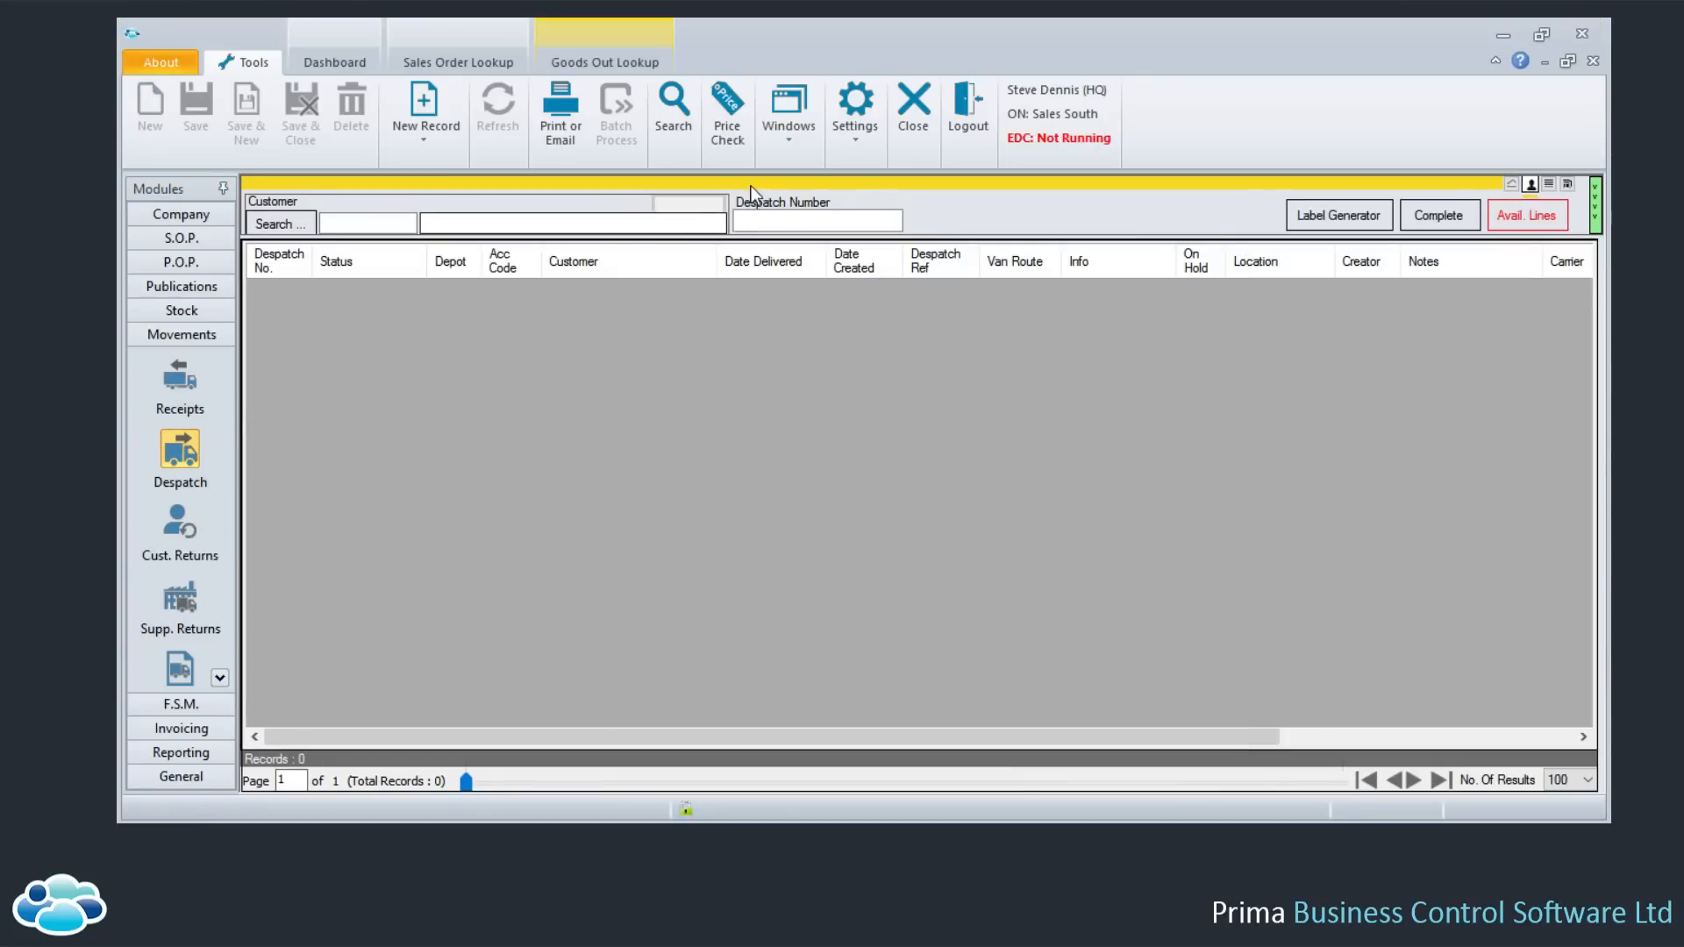
pyautogui.click(689, 220)
pyautogui.press('Return')
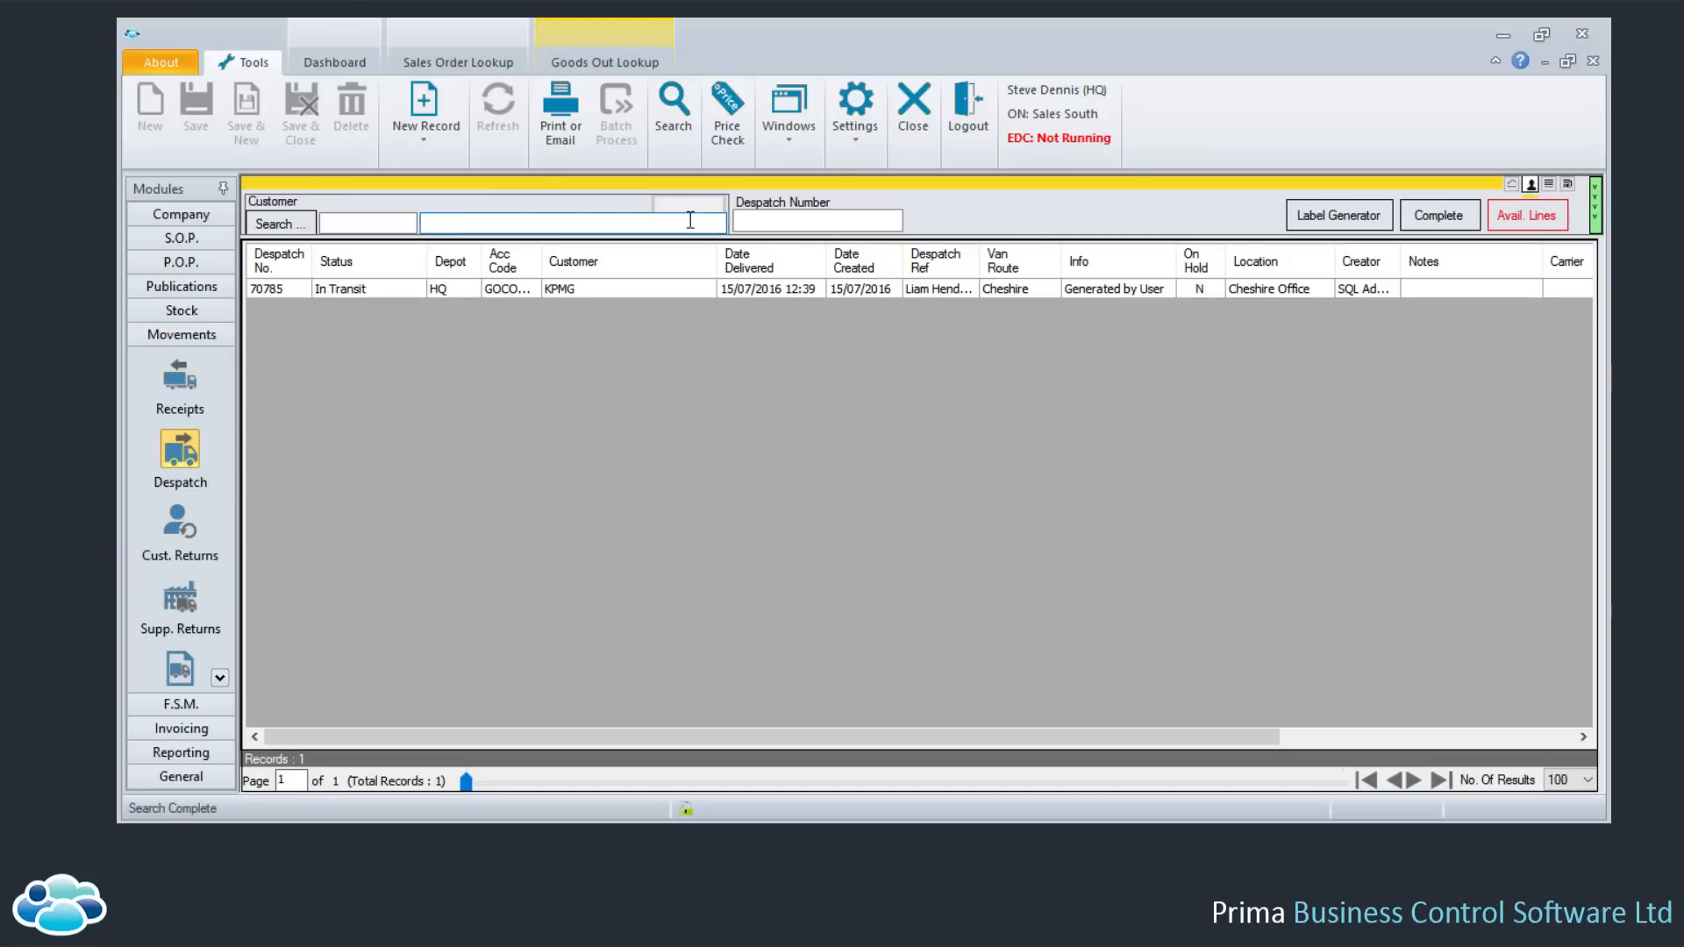
# Try to confirm the in-transit KPMG despatch note through batch completion
pyautogui.click(680, 291)
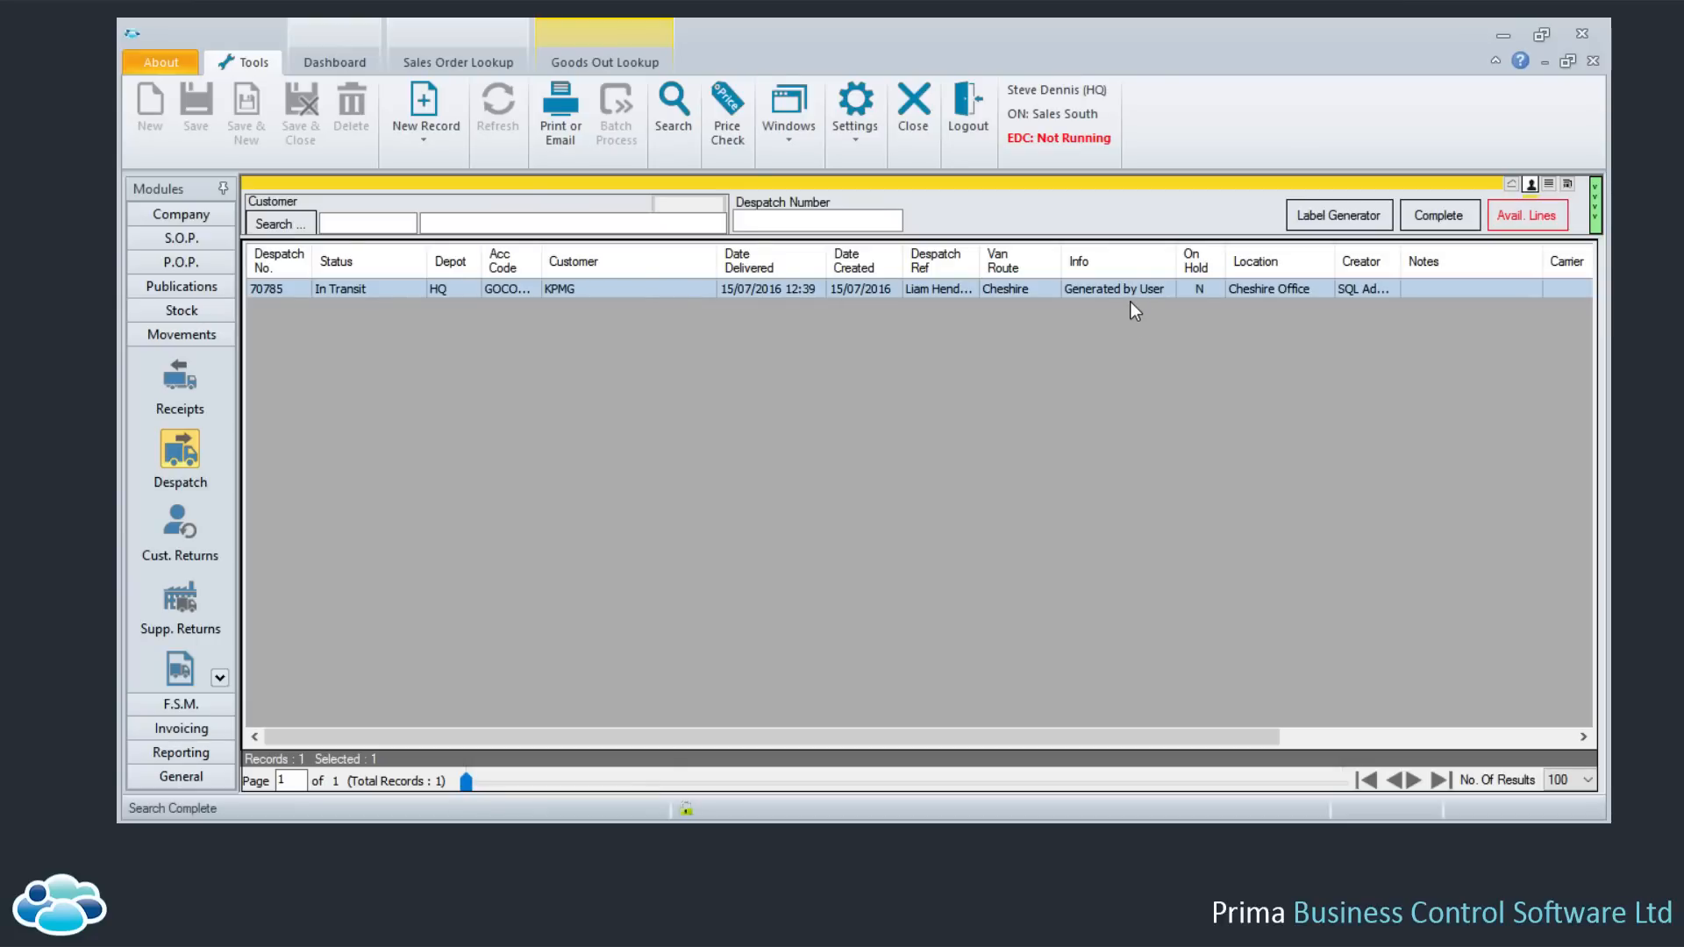
pyautogui.click(1435, 219)
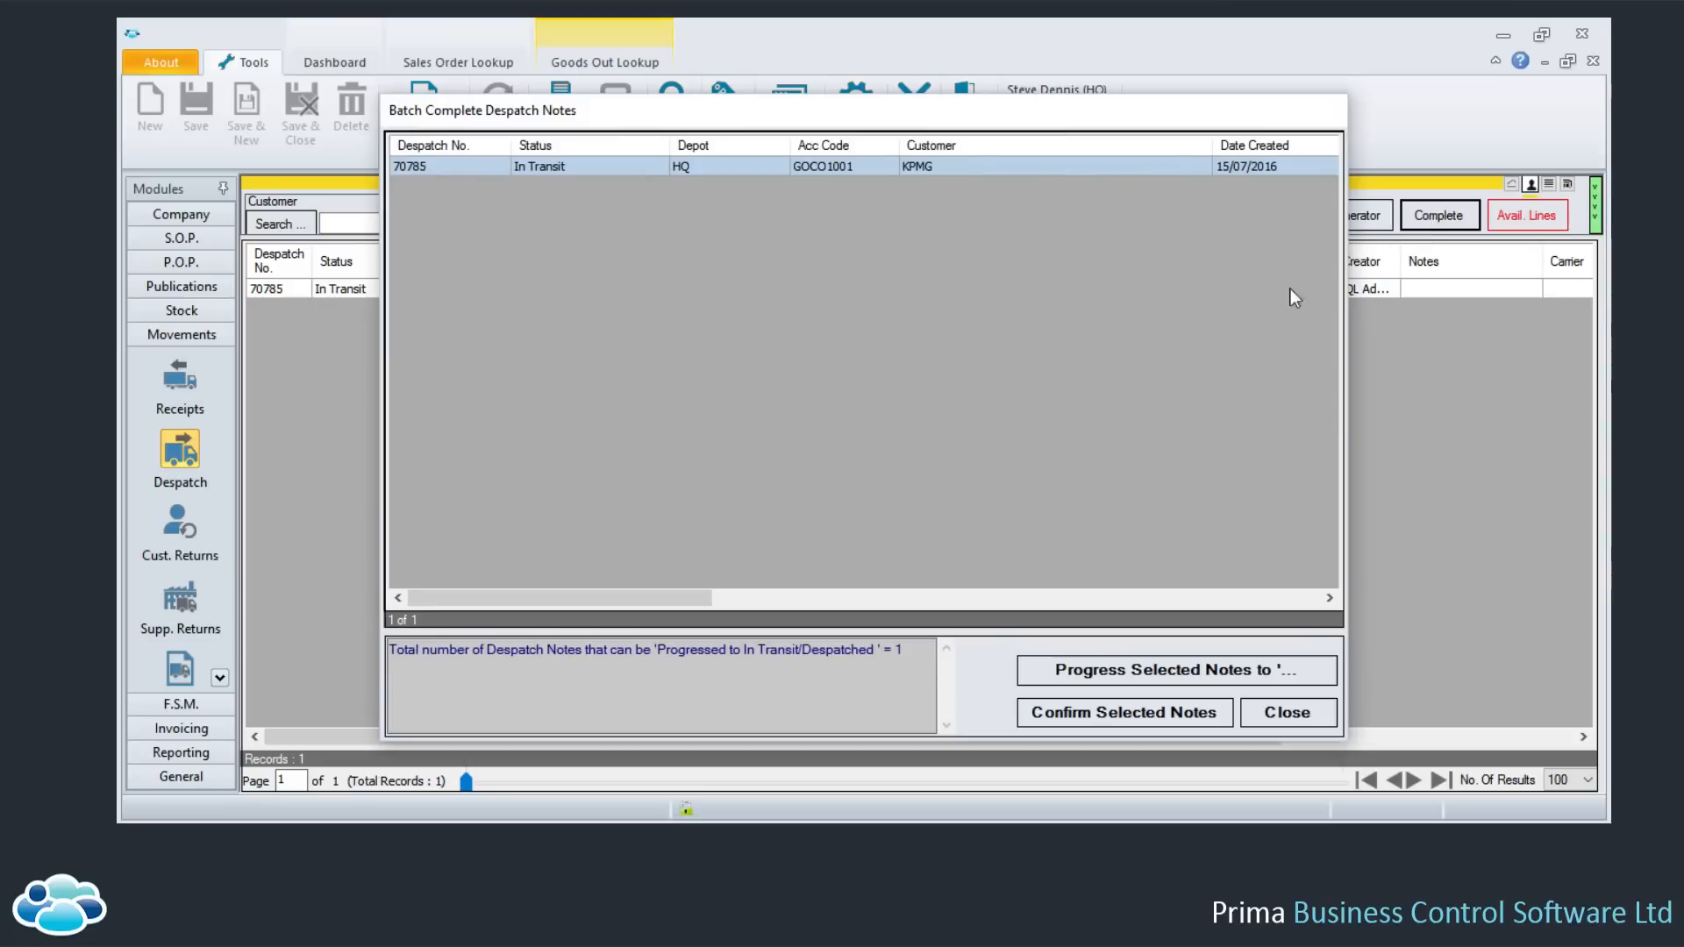
pyautogui.click(1088, 718)
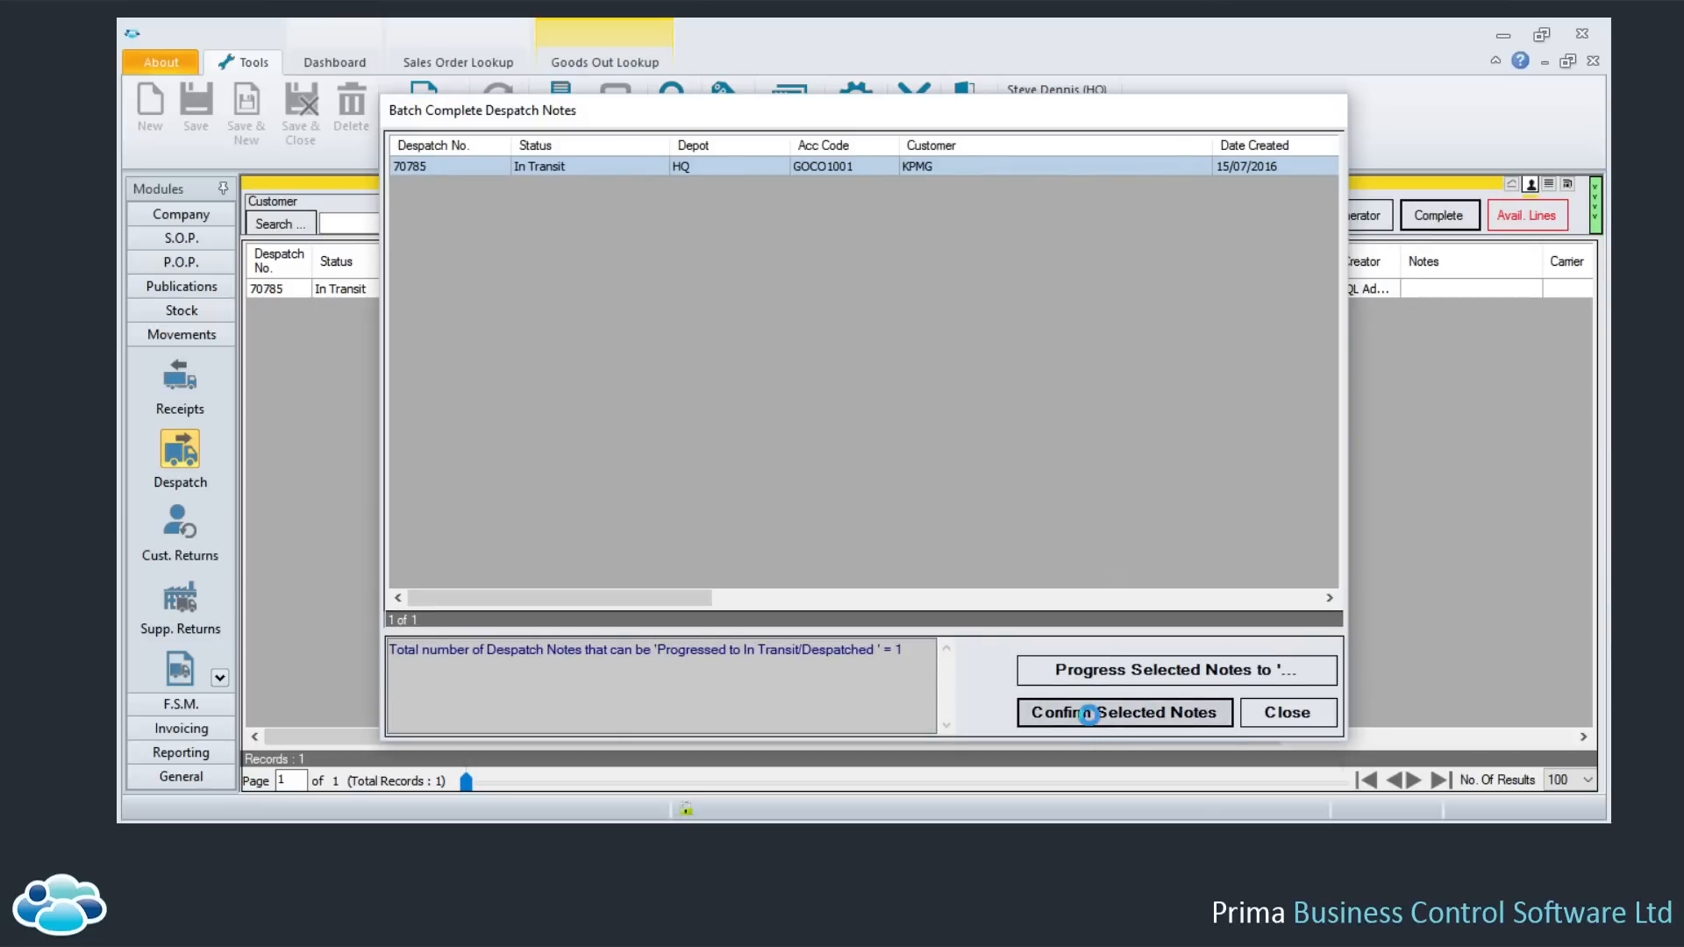
pyautogui.click(1286, 711)
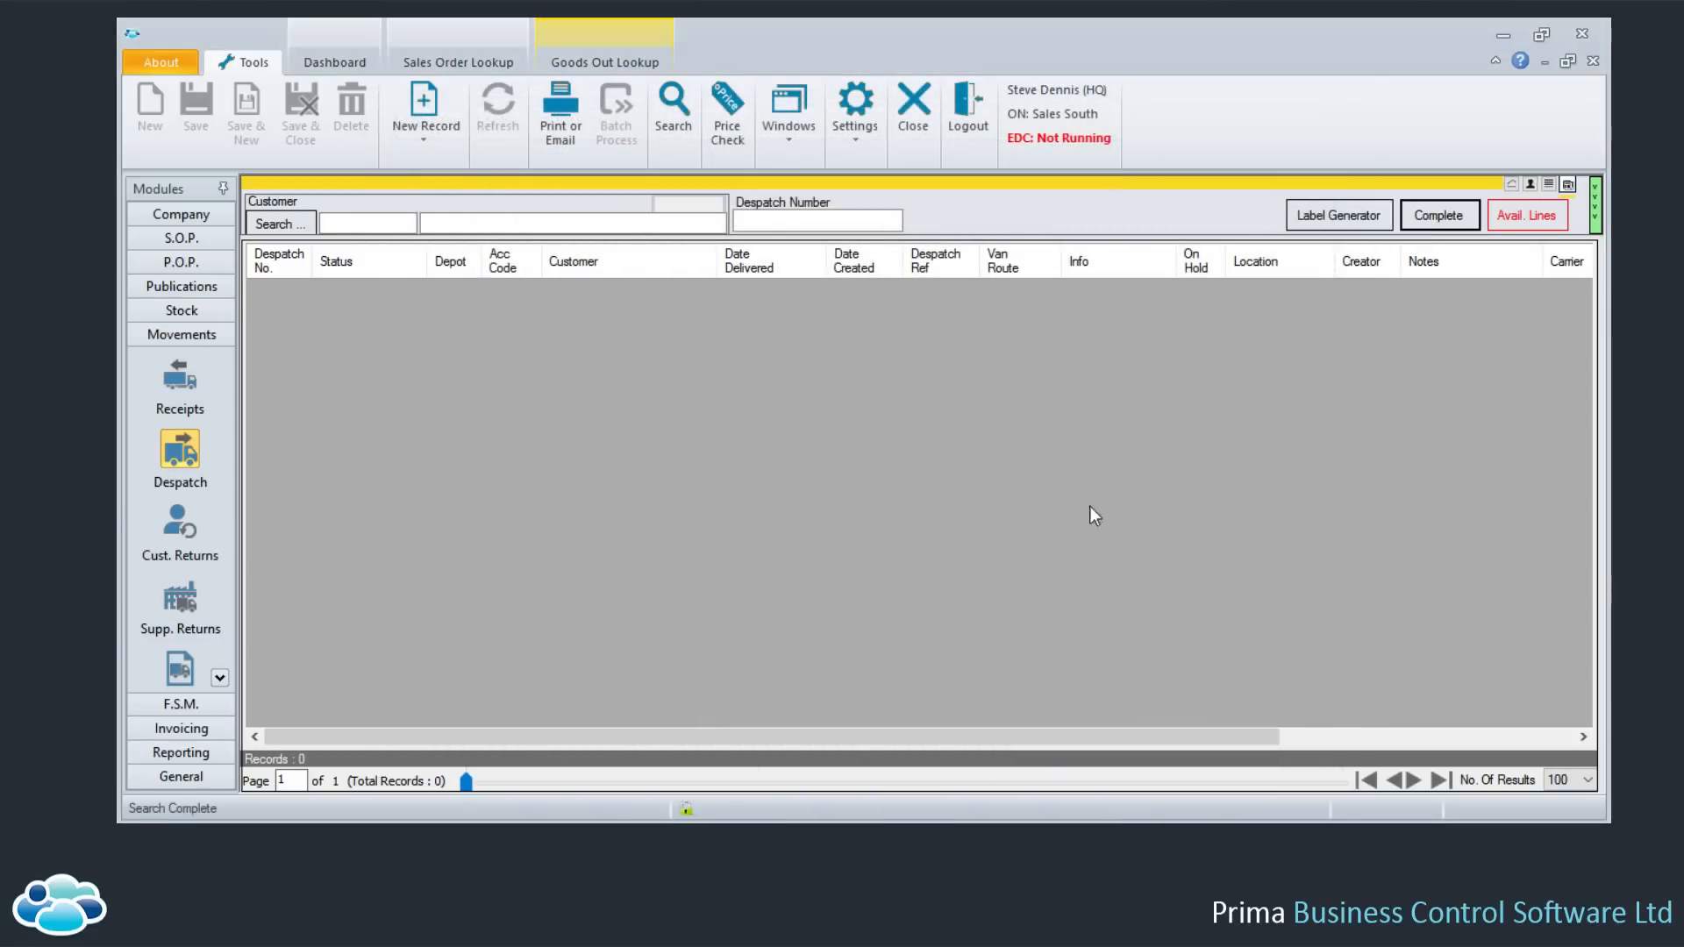
# Filter the despatch notes to In Transit status with the despatch date range Not Specified
pyautogui.click(802, 184)
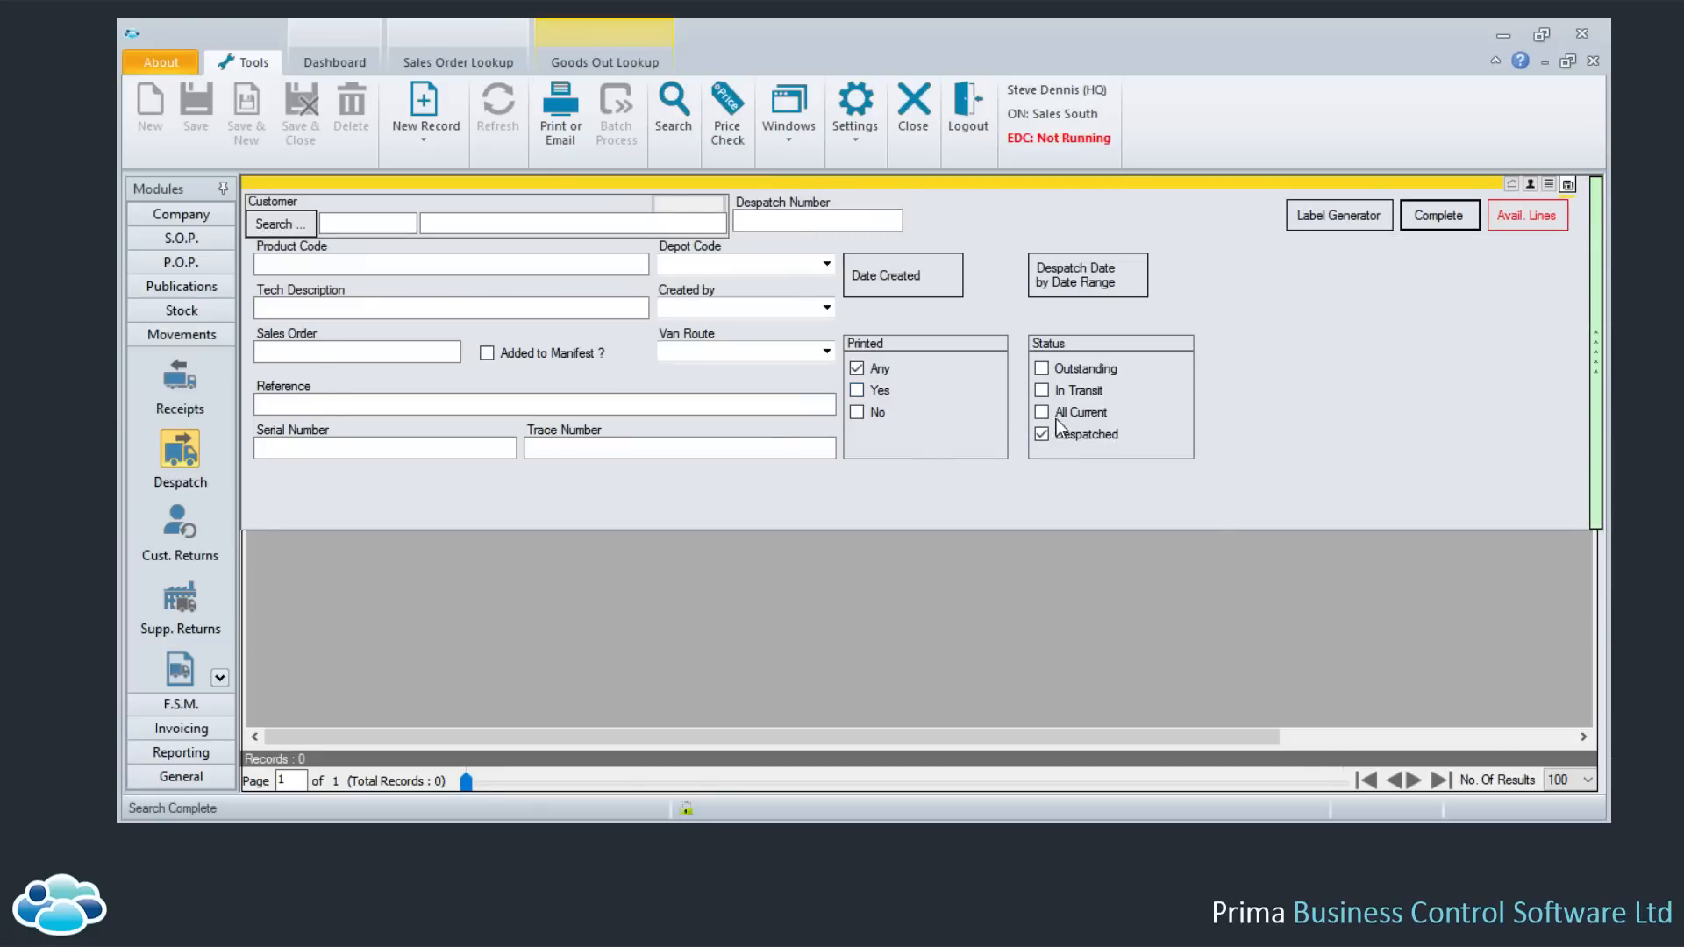
pyautogui.click(1041, 390)
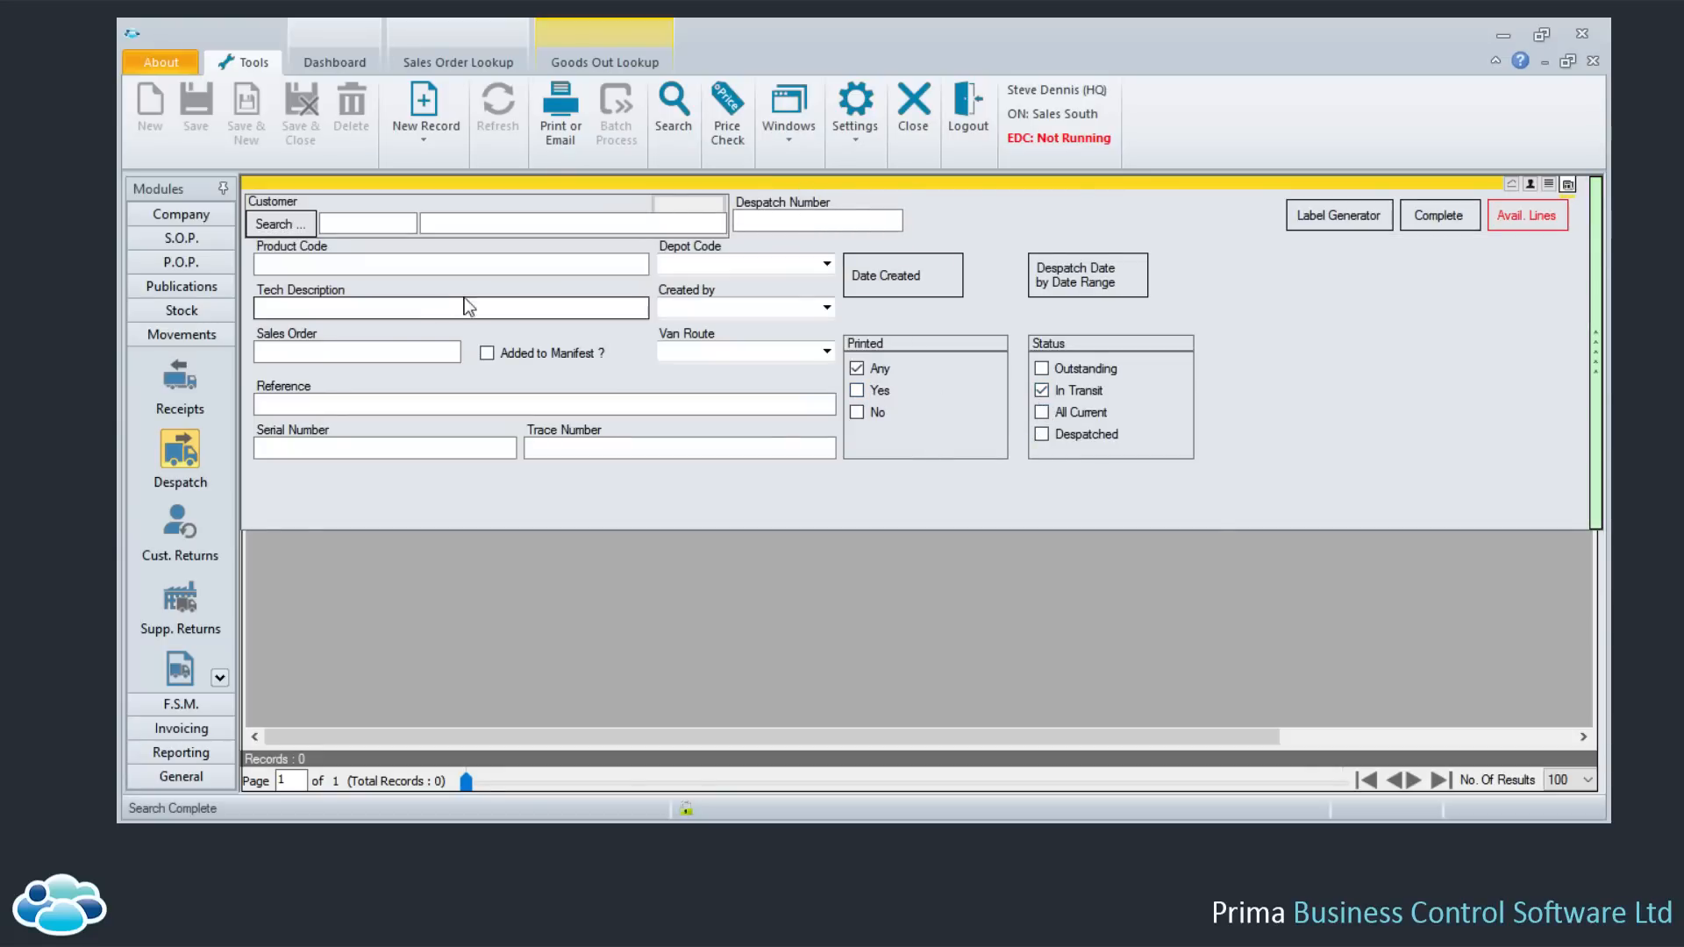
pyautogui.click(1081, 277)
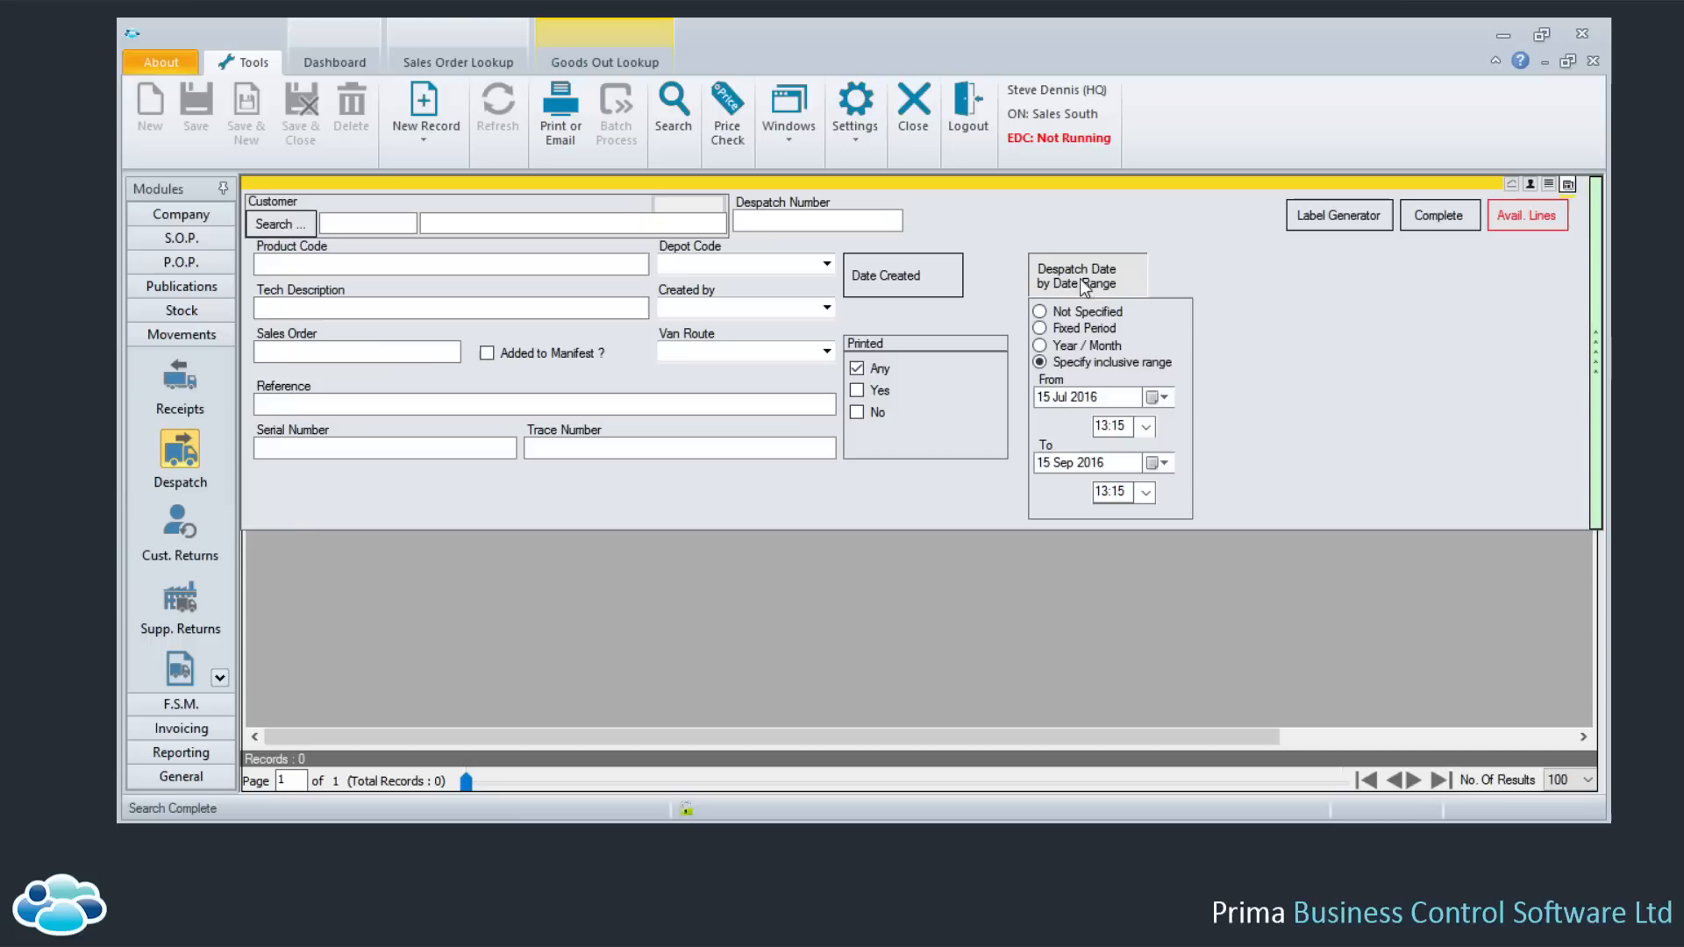
pyautogui.click(1040, 312)
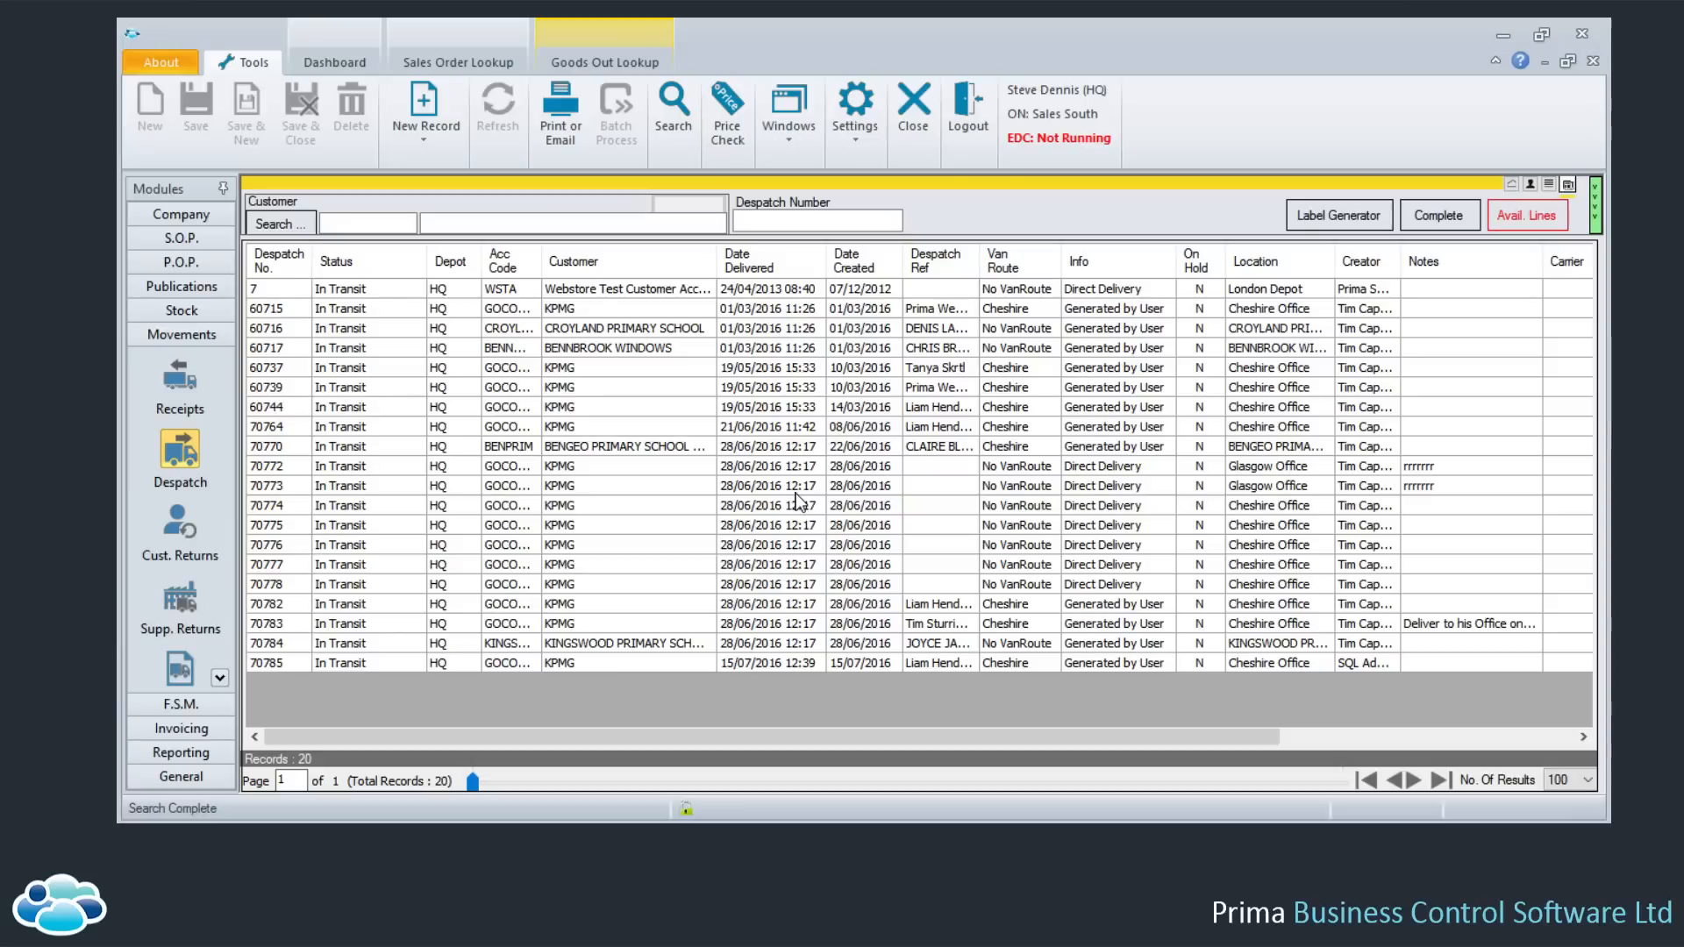
# Try to confirm the first three in-transit KPMG despatch notes created on 28/06/2016 through batch completion
pyautogui.moveTo(778, 473); pyautogui.dragTo(766, 514)
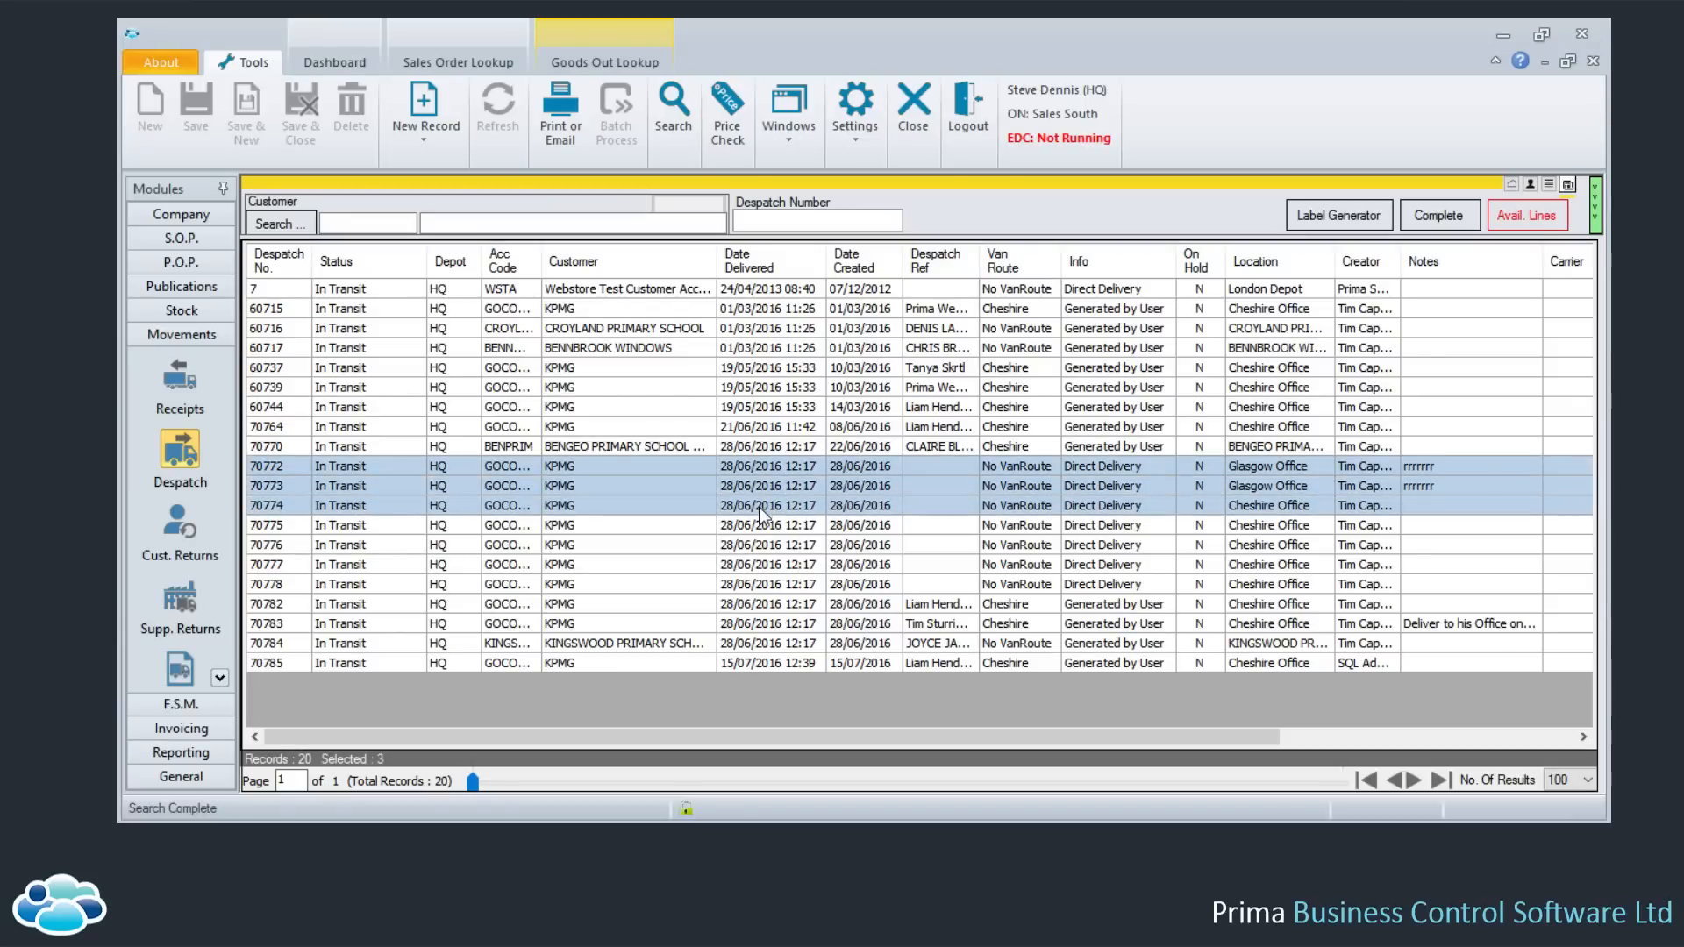
pyautogui.click(1423, 224)
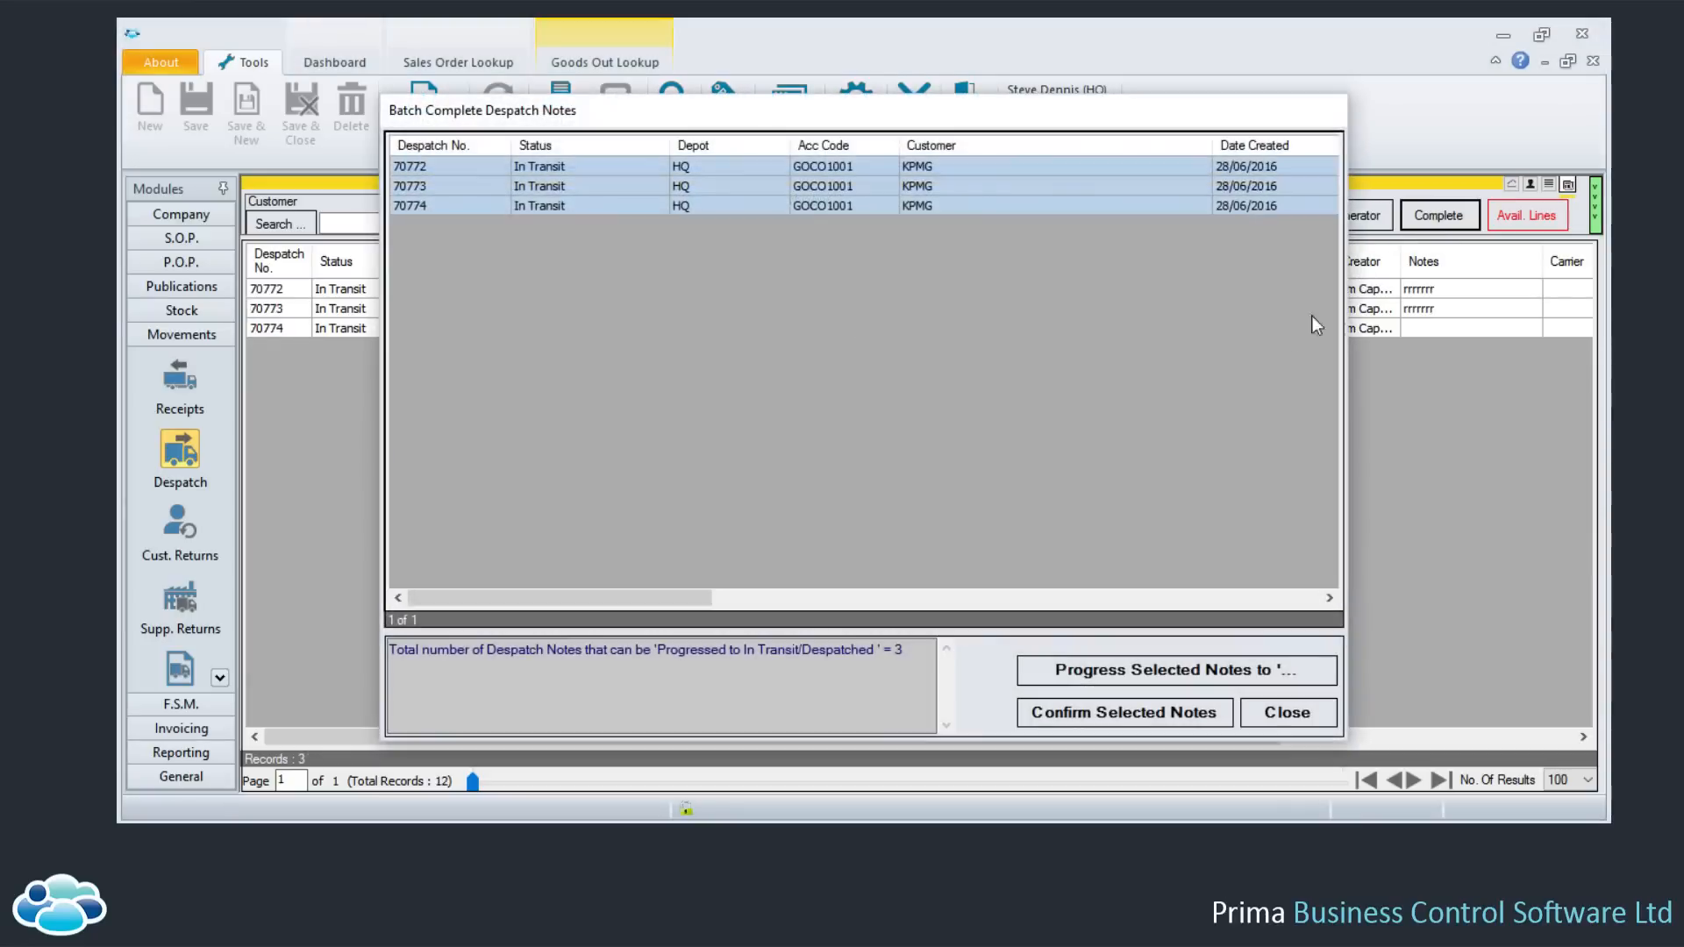
pyautogui.click(1077, 703)
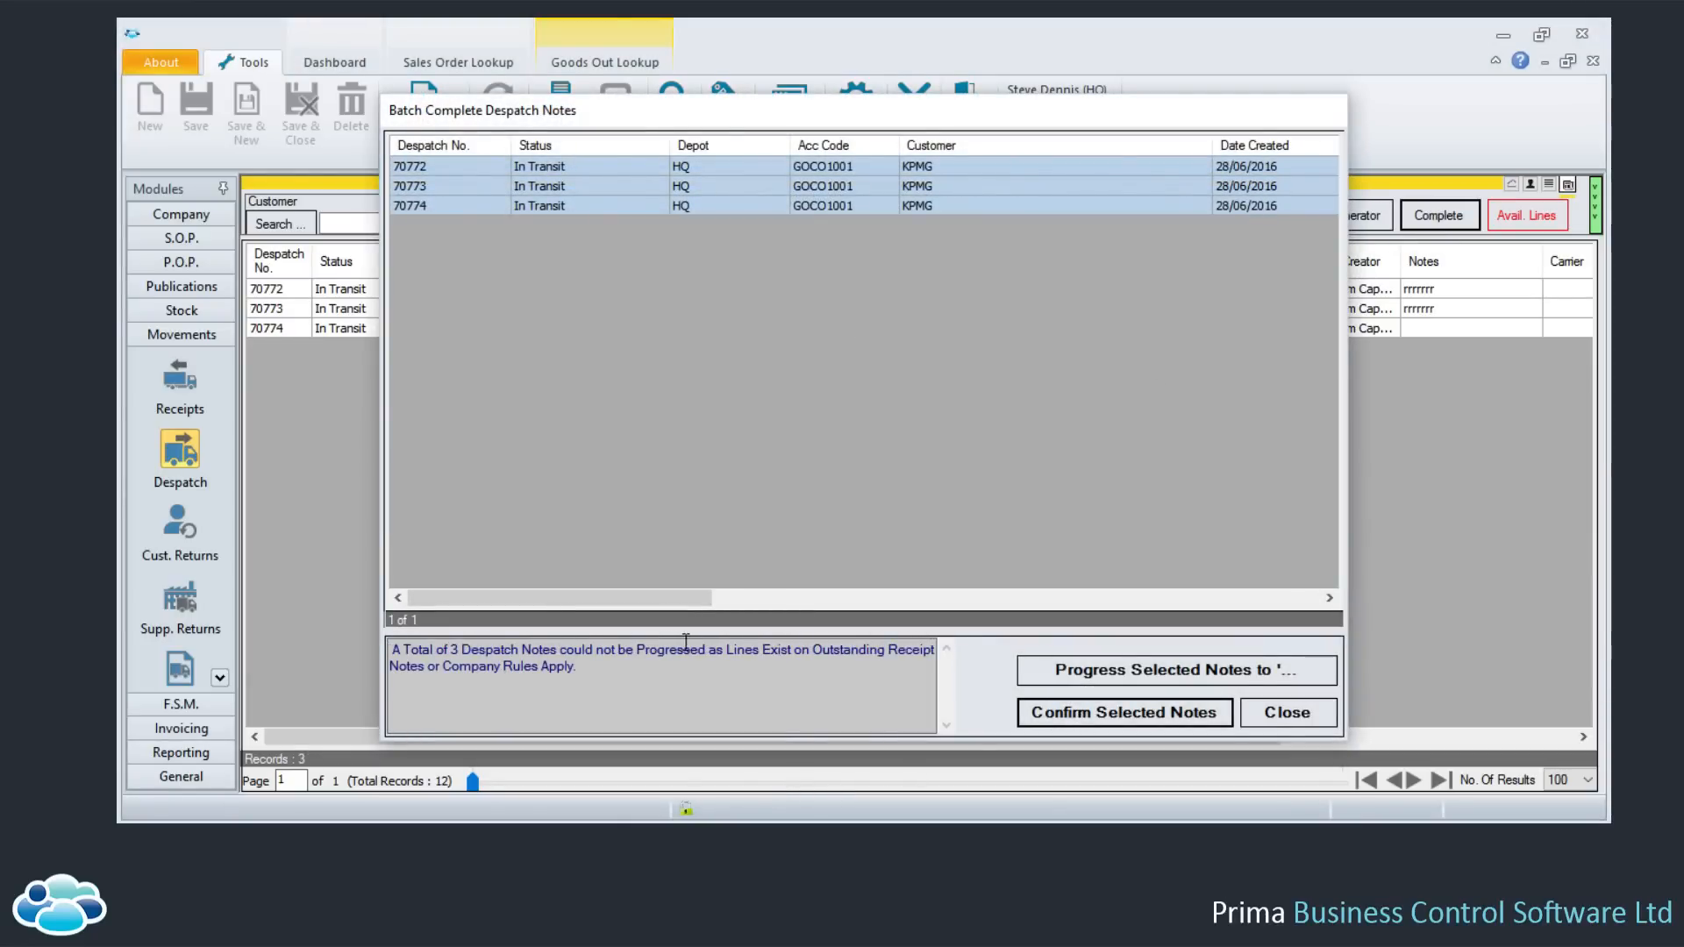
pyautogui.click(1305, 704)
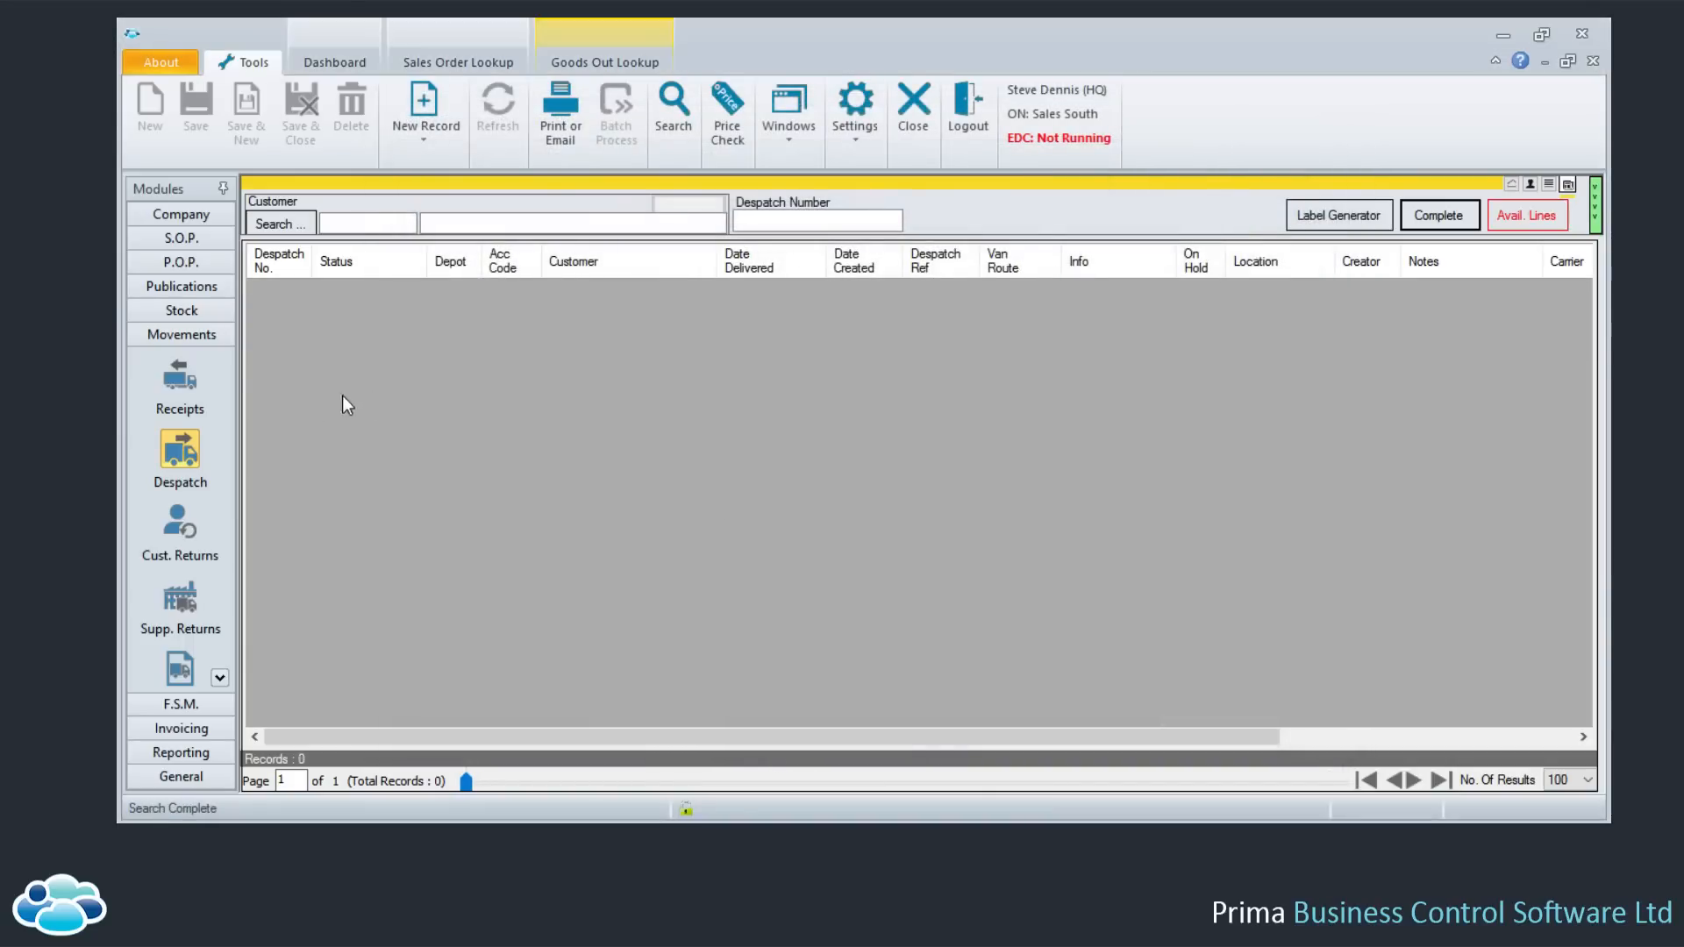
# Open the Receipts lookup in the Movements module and search for outstanding receipt notes
pyautogui.click(180, 376)
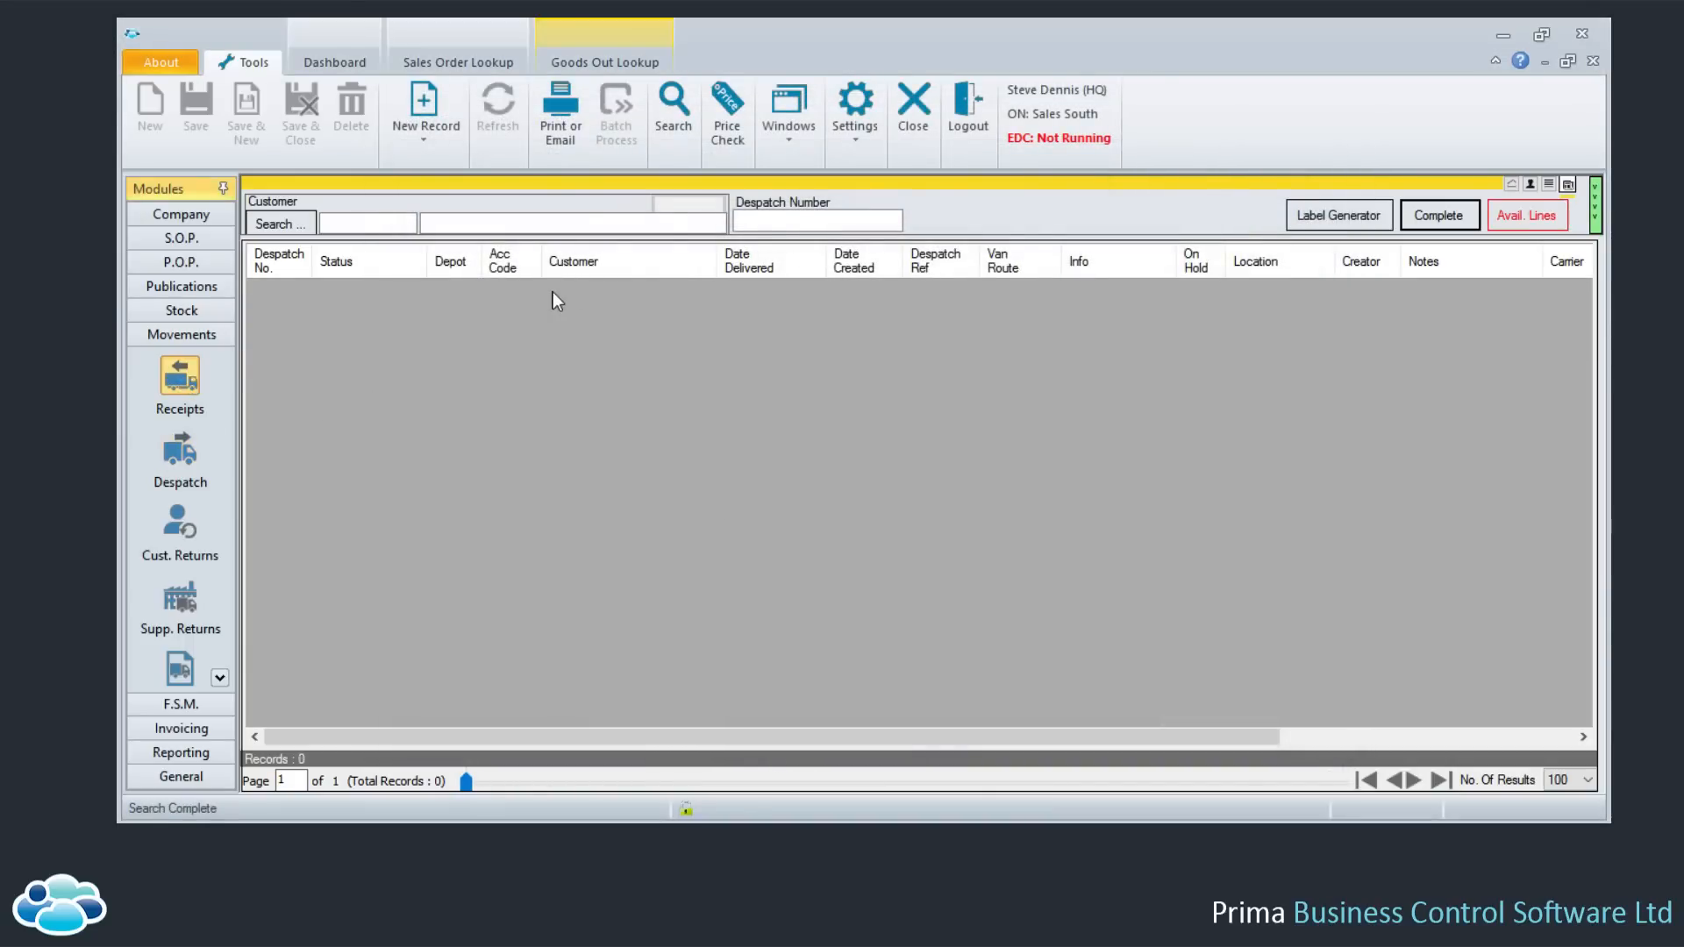
pyautogui.click(830, 217)
pyautogui.press('Return')
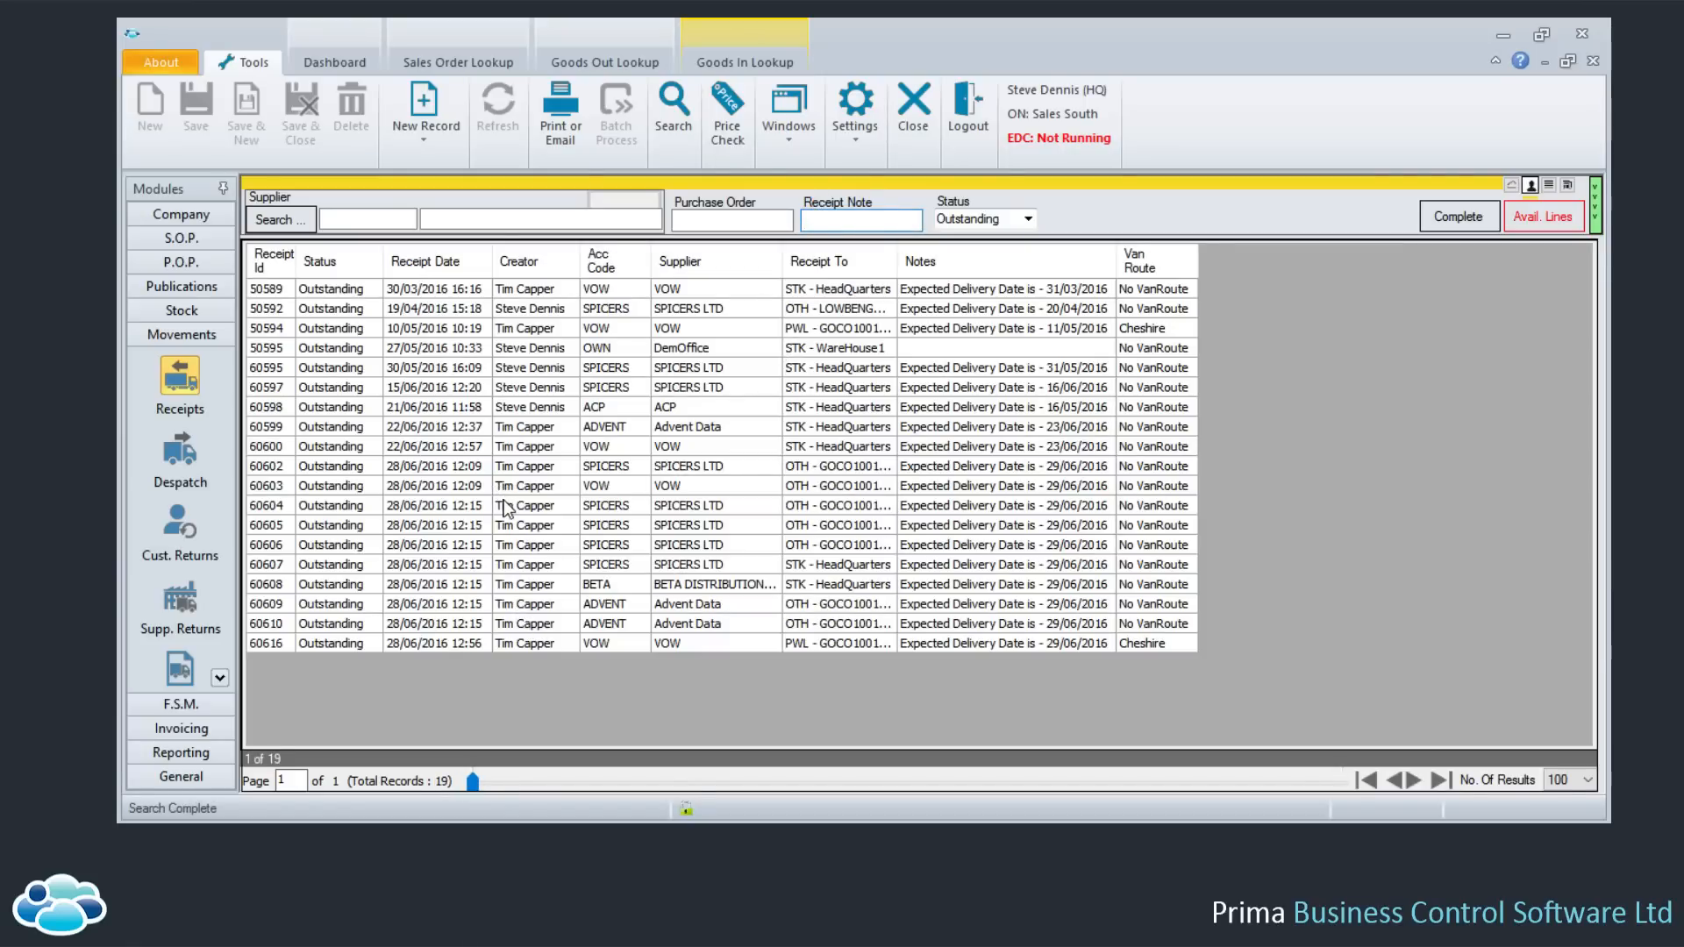
# Complete the last eight outstanding receipt notes as a batch
pyautogui.moveTo(505, 507); pyautogui.dragTo(519, 637)
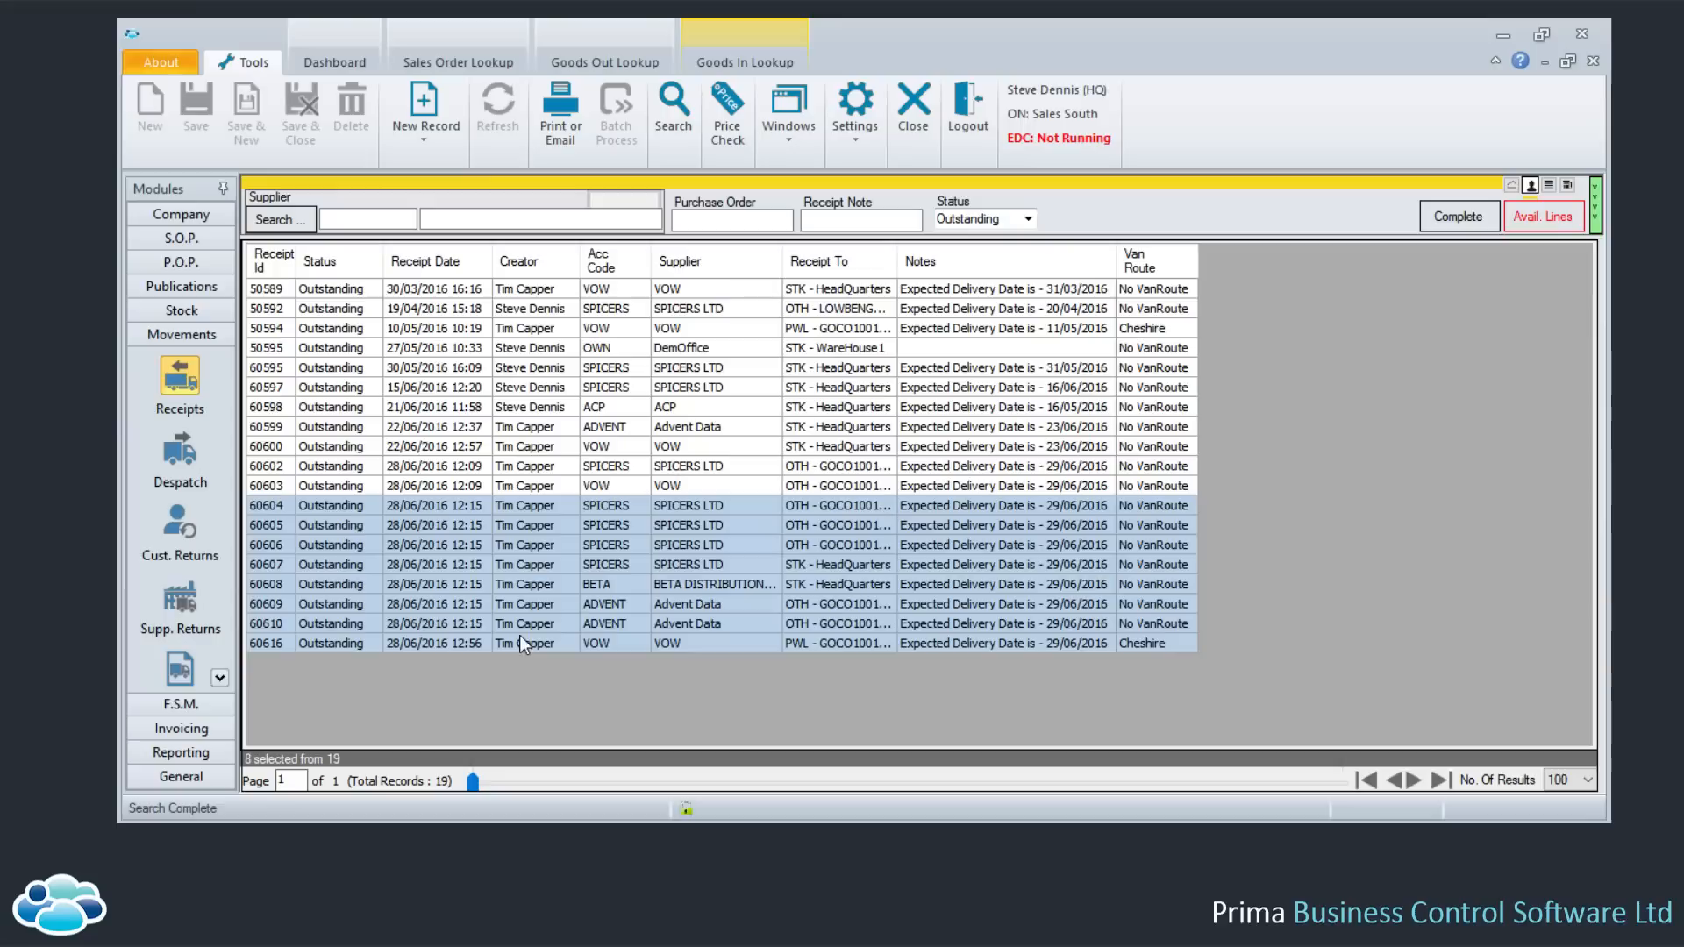
pyautogui.click(1427, 216)
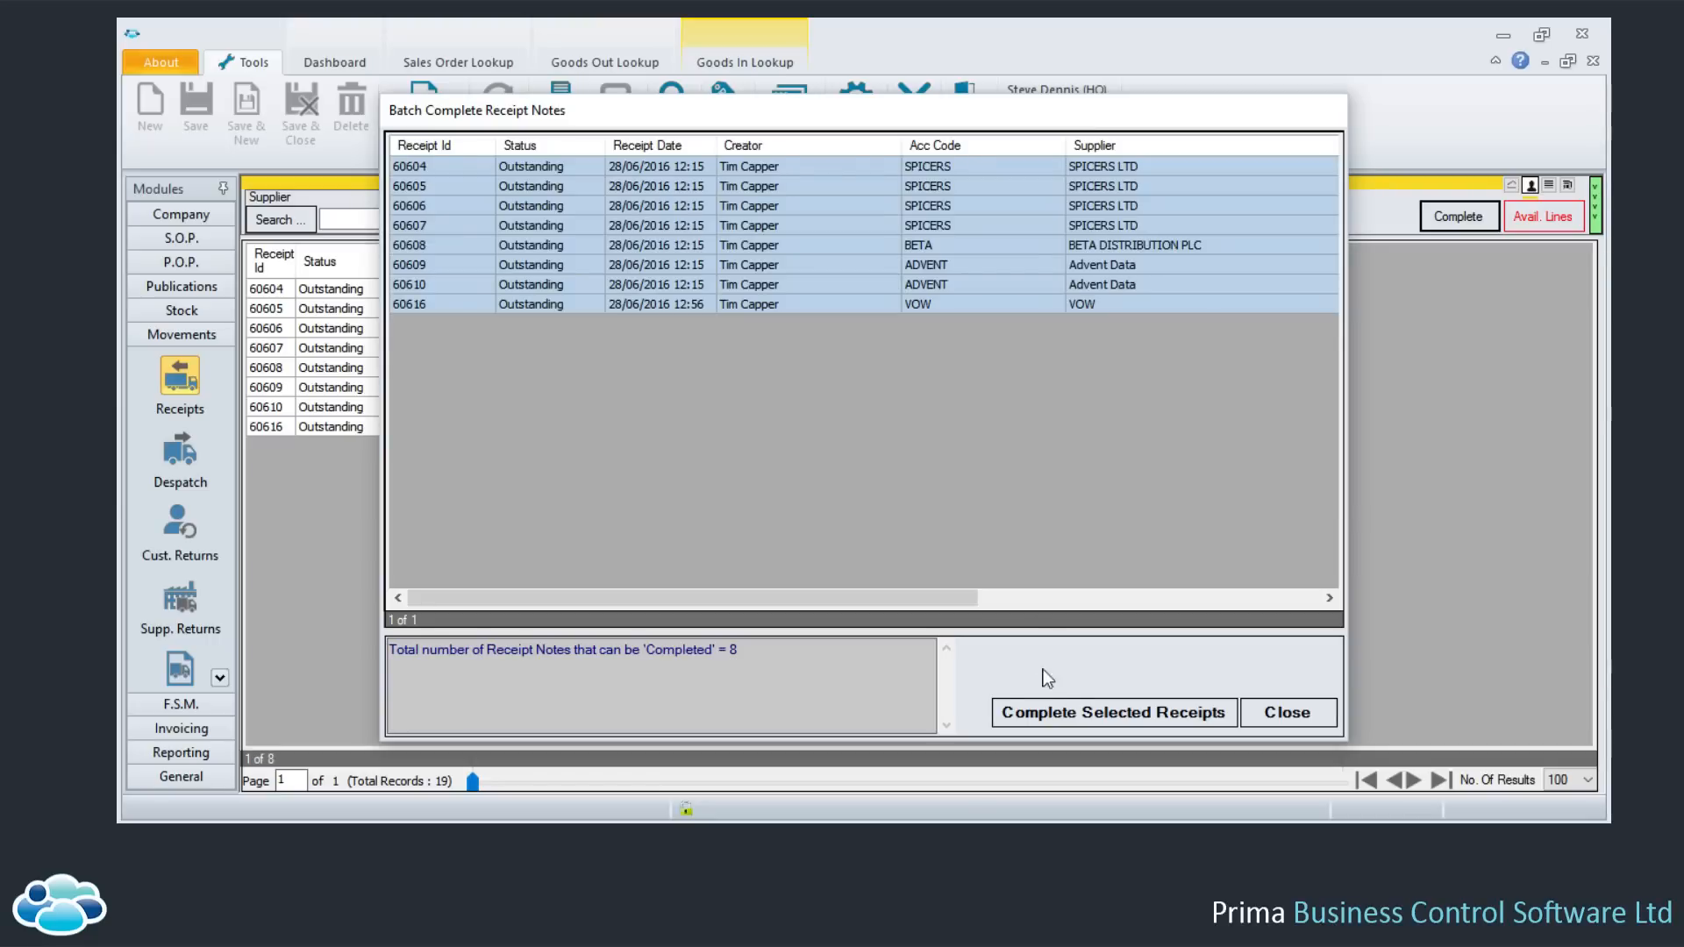
pyautogui.click(1063, 706)
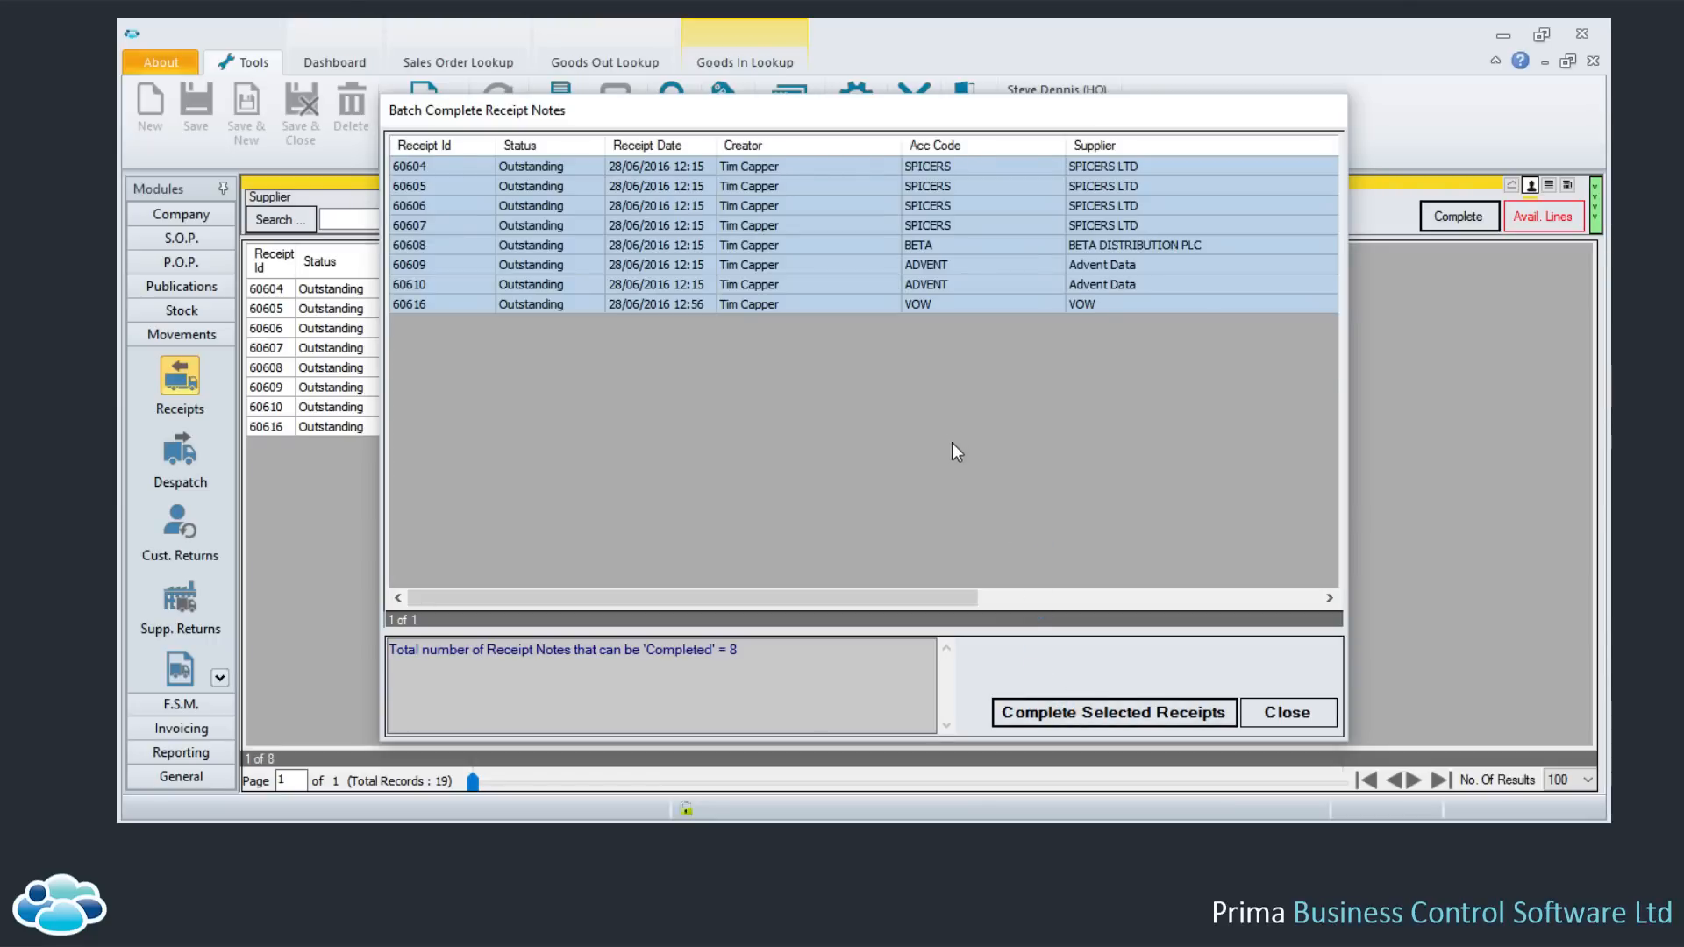
pyautogui.click(1282, 709)
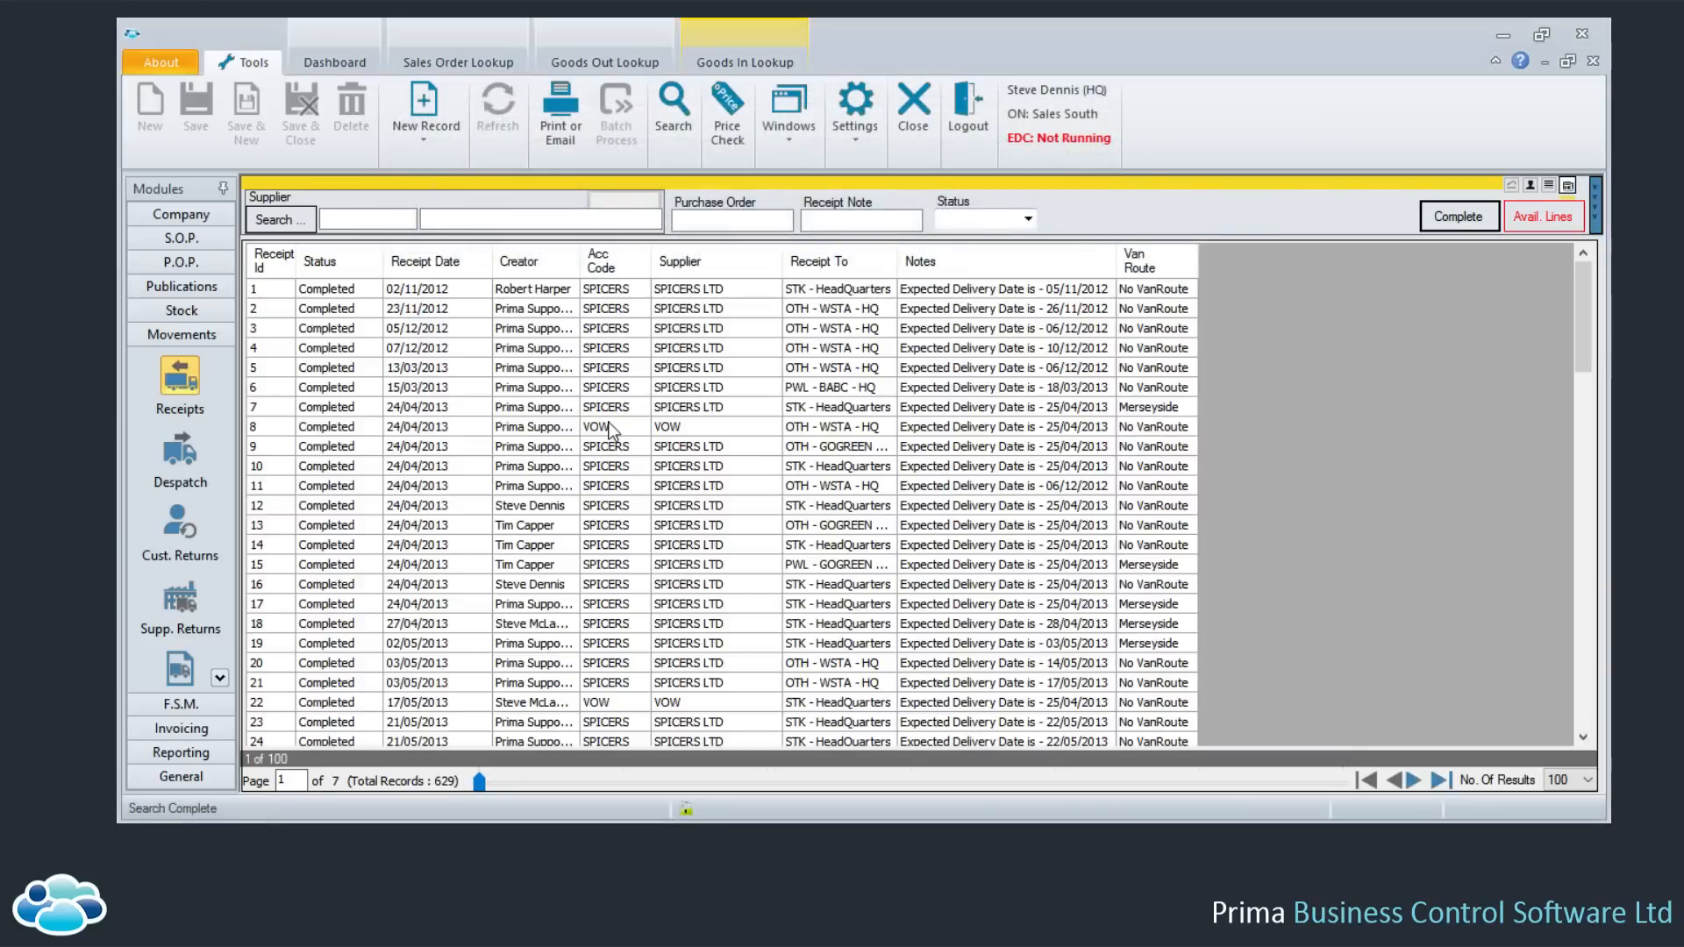
# Return to the Despatch lookup and list the in-transit despatch notes with the despatch date range Not Specified
pyautogui.click(216, 445)
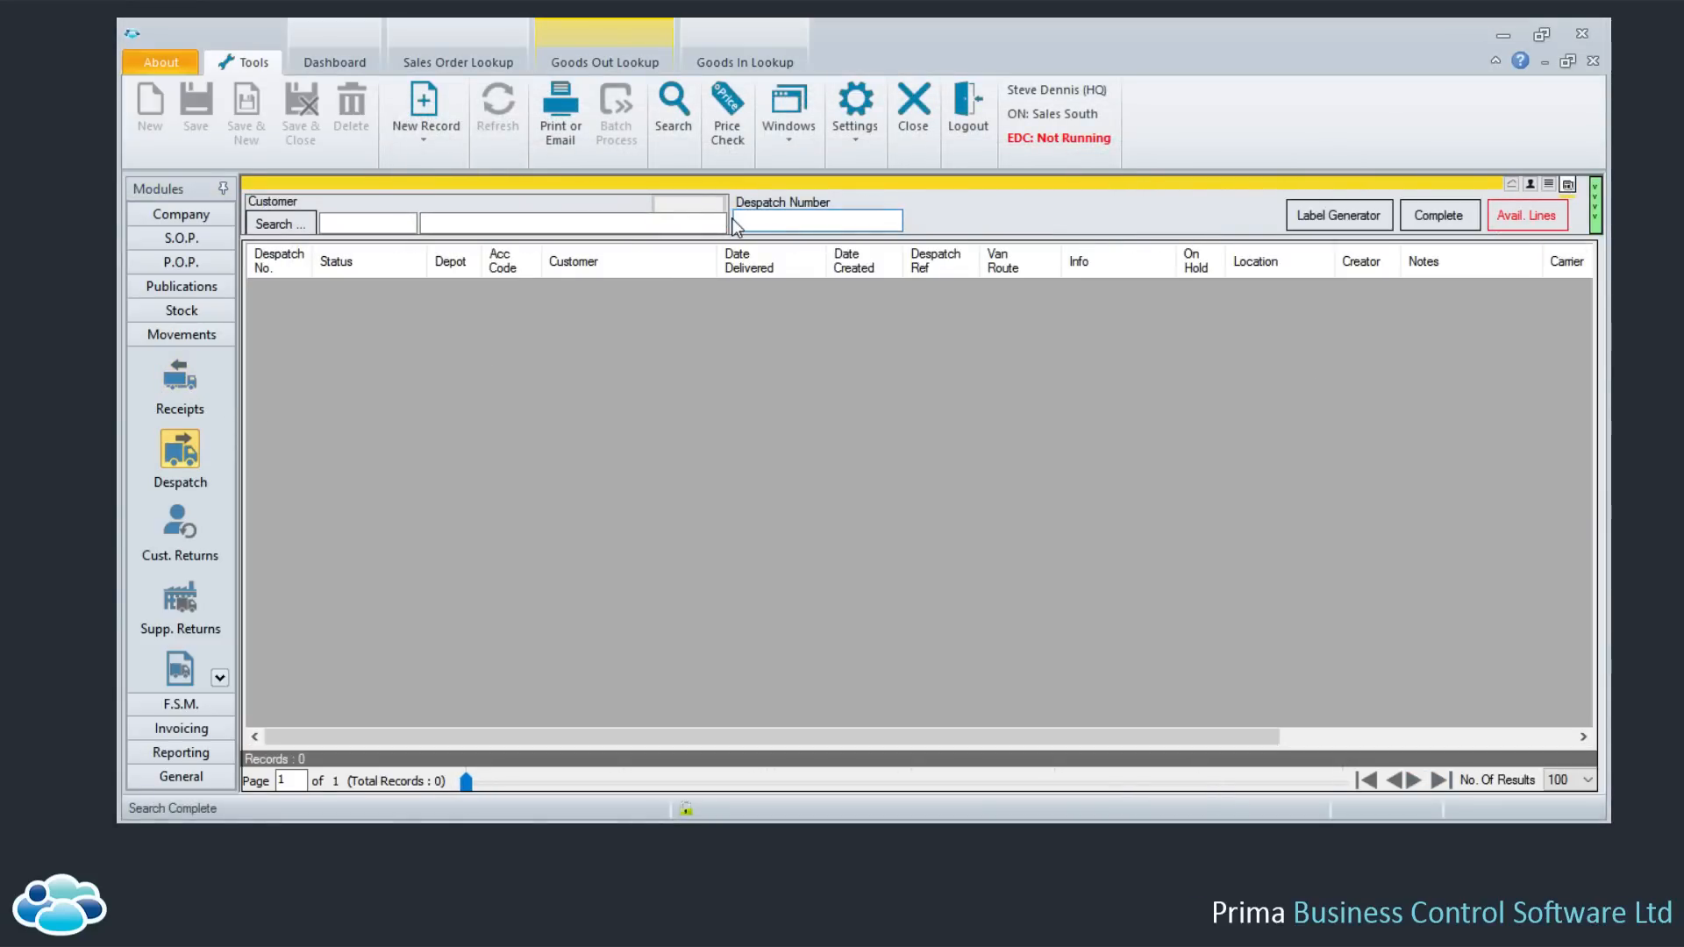
pyautogui.click(751, 183)
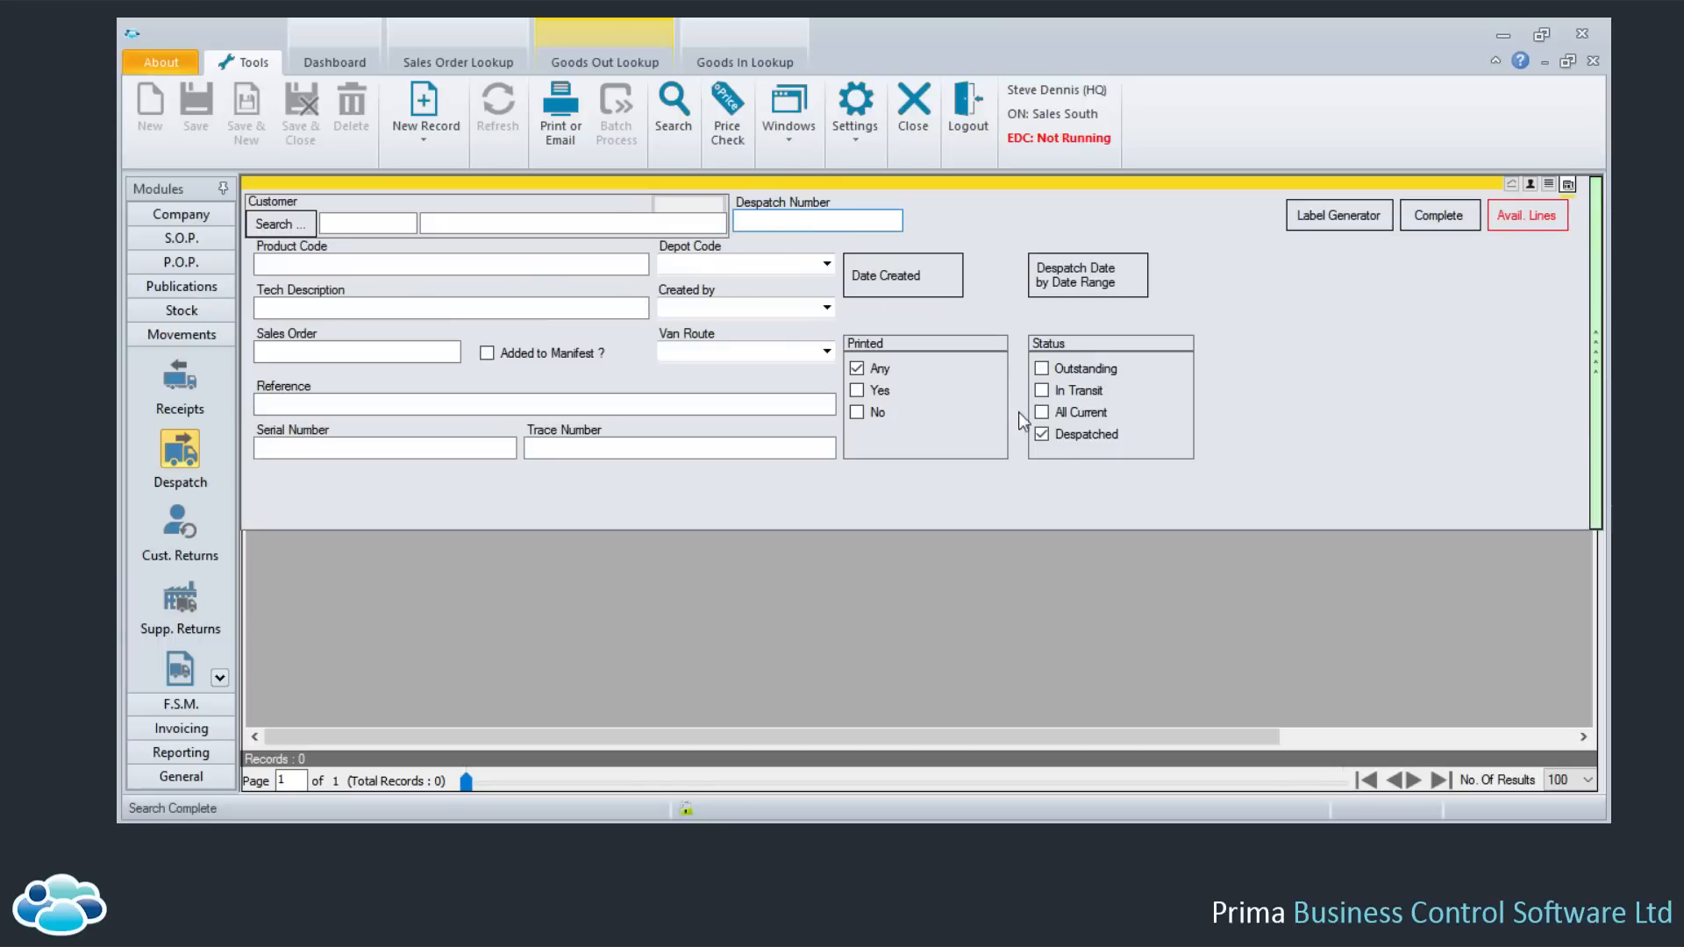
pyautogui.click(1044, 285)
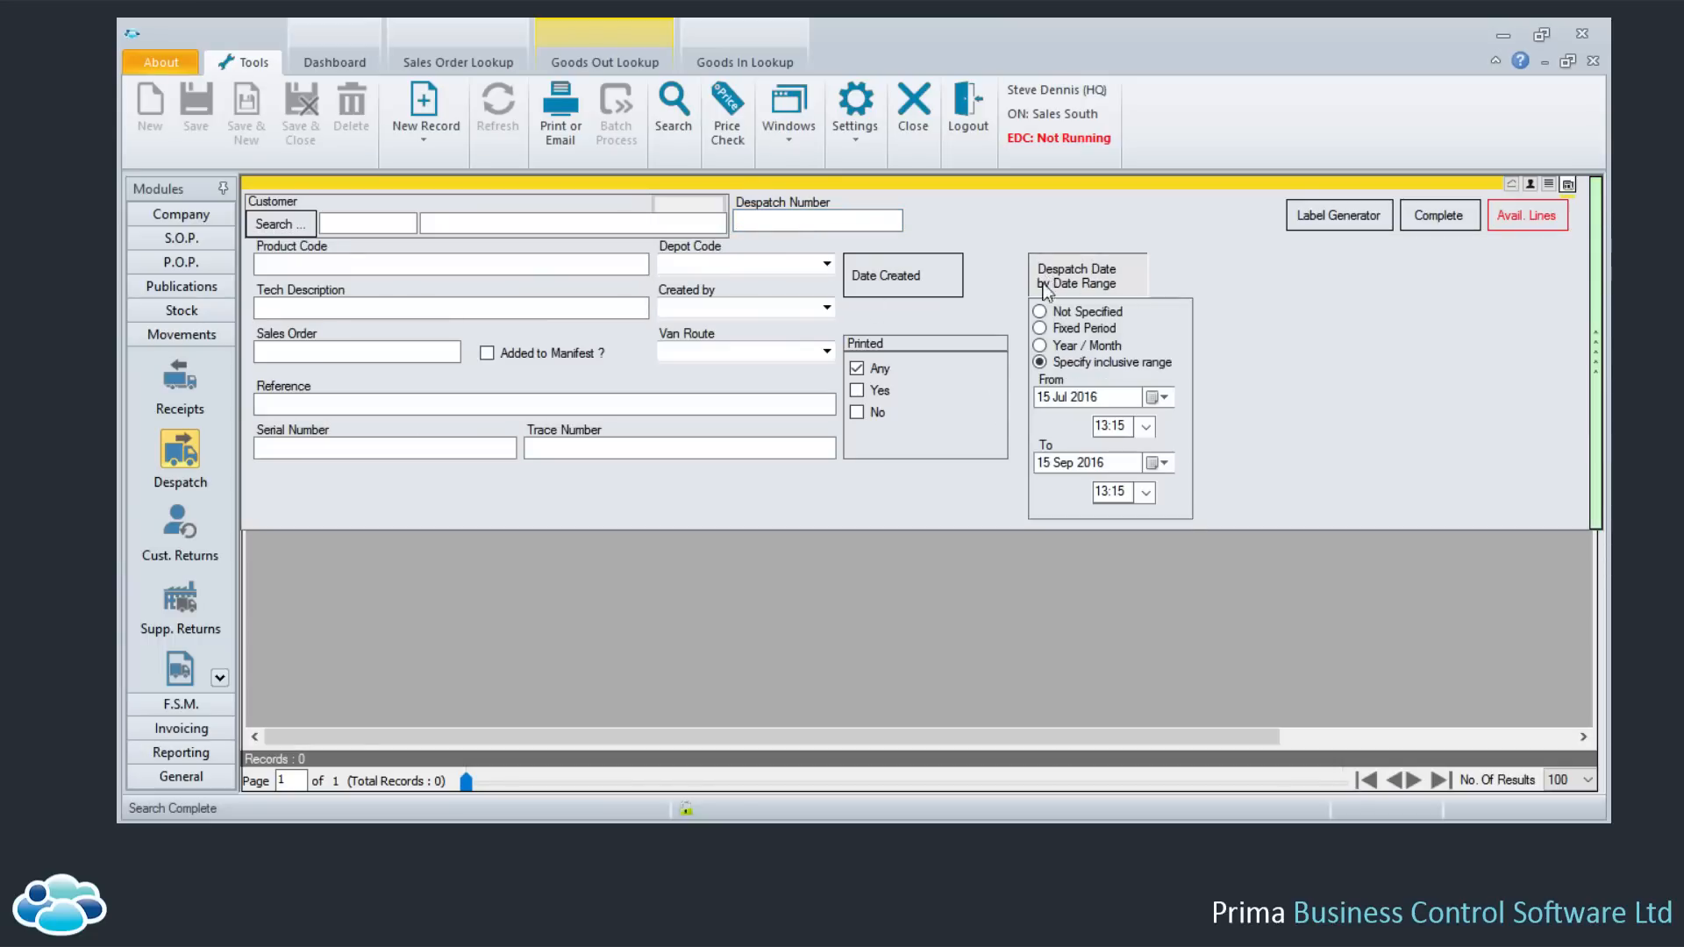
pyautogui.click(1040, 312)
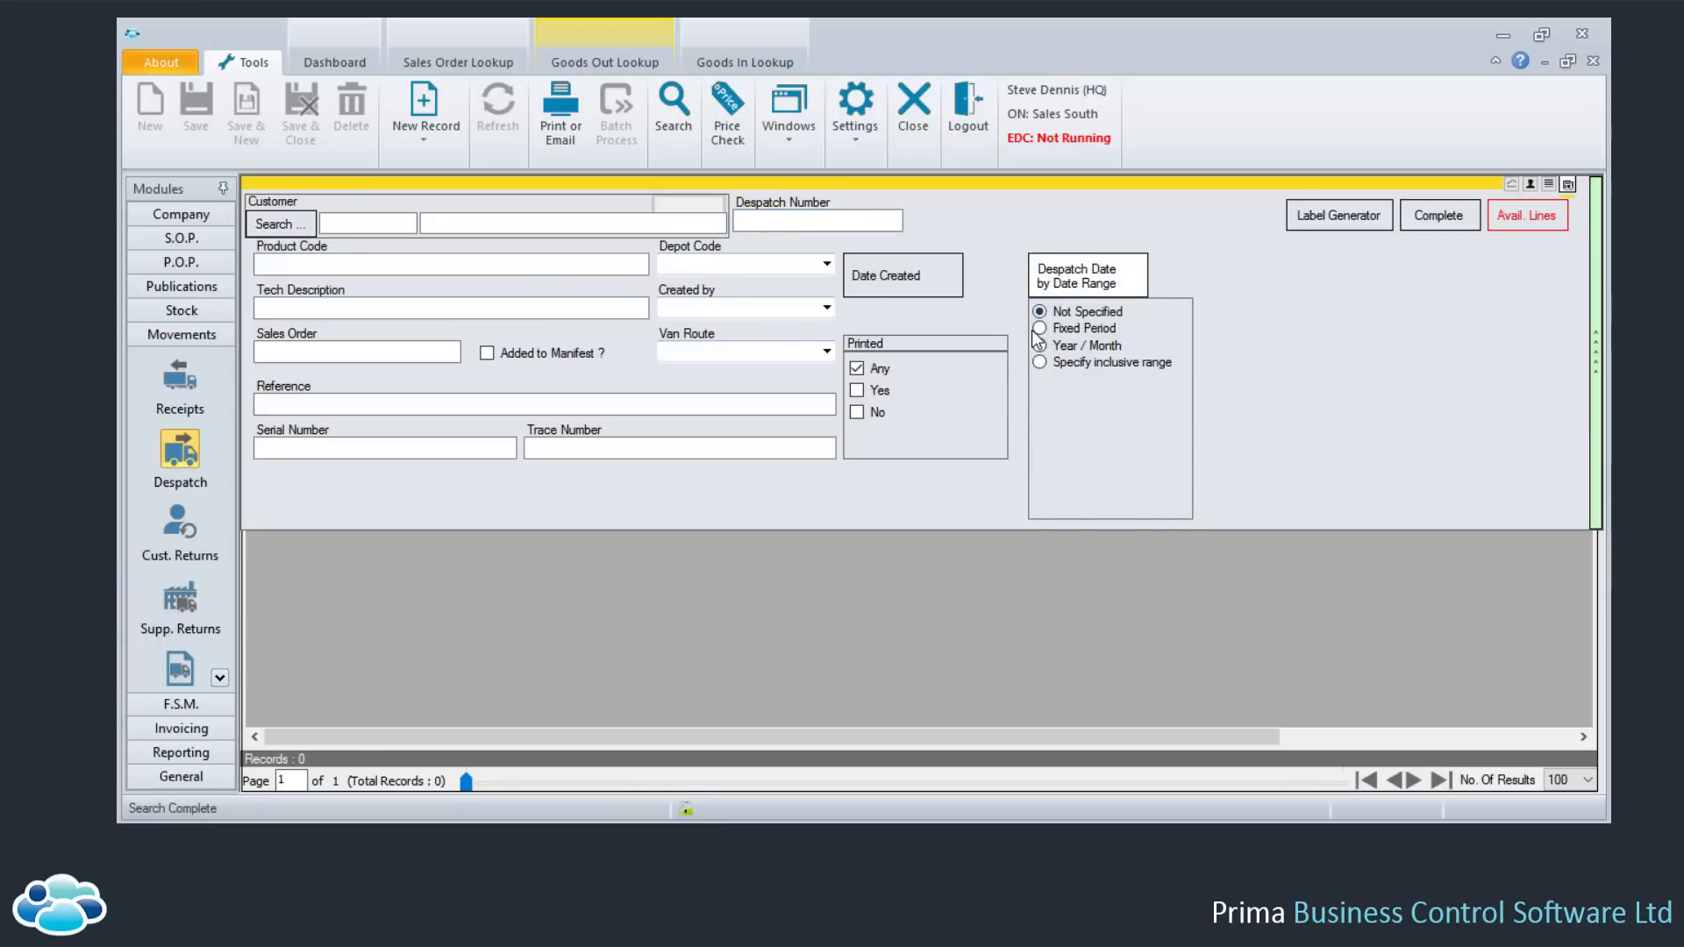
pyautogui.press('Return')
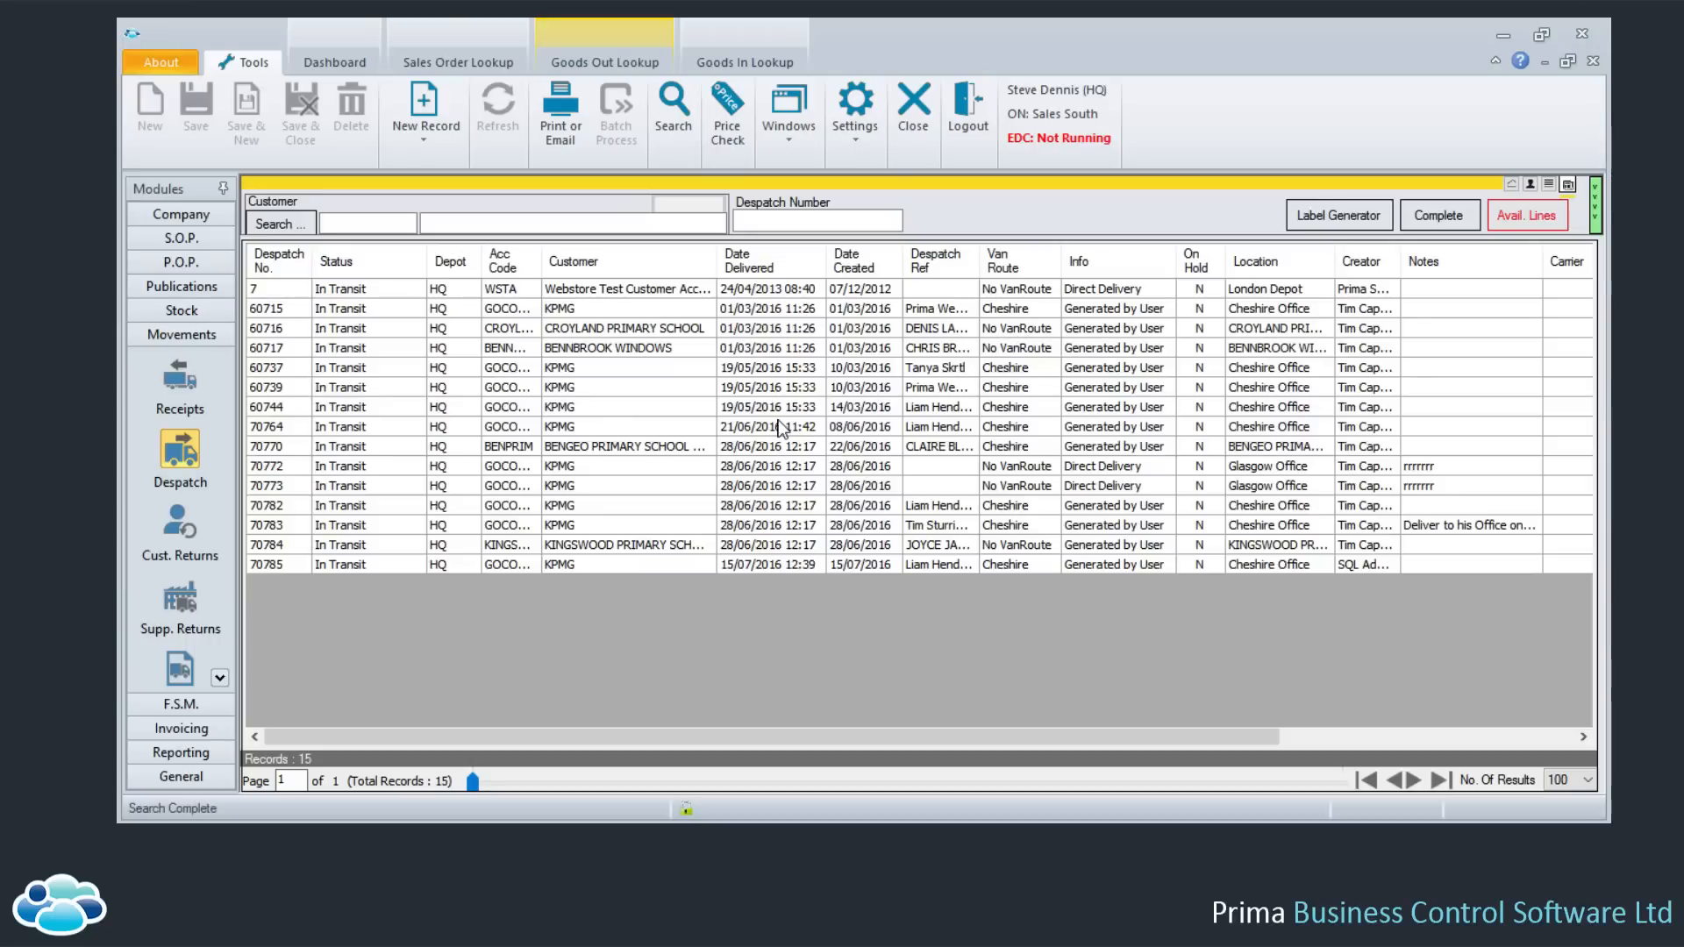
# Confirm the four in-transit KPMG despatch notes created on 28/06/2016 through batch completion
pyautogui.moveTo(646, 468); pyautogui.dragTo(649, 524)
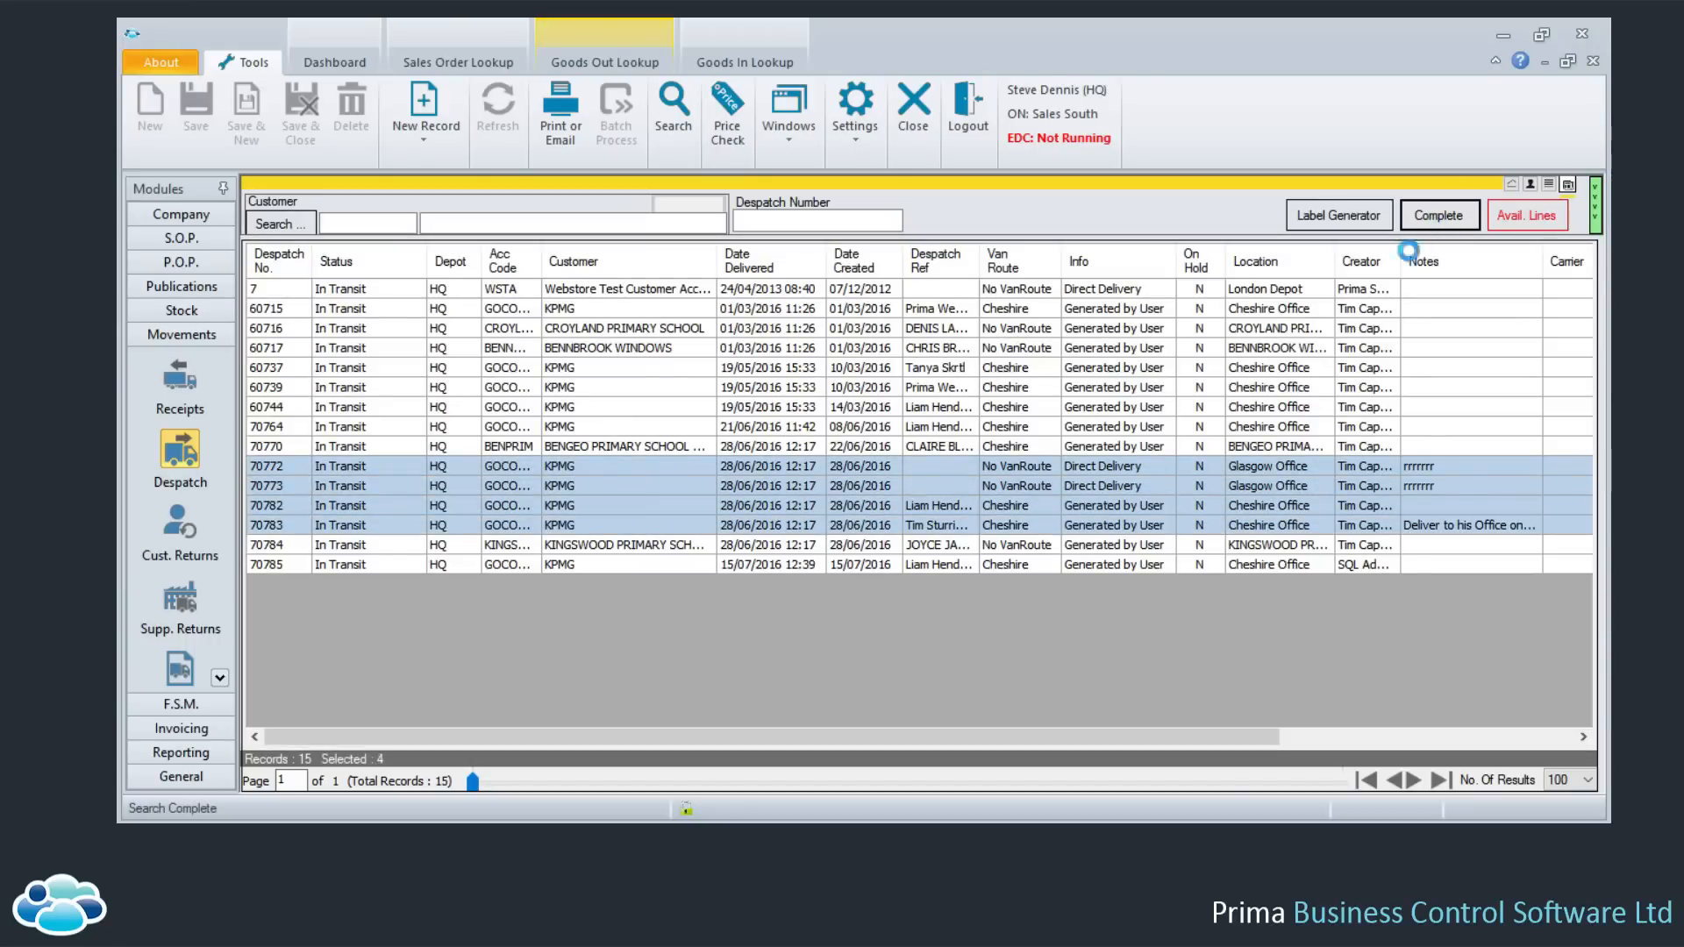
pyautogui.click(1439, 217)
pyautogui.click(1091, 714)
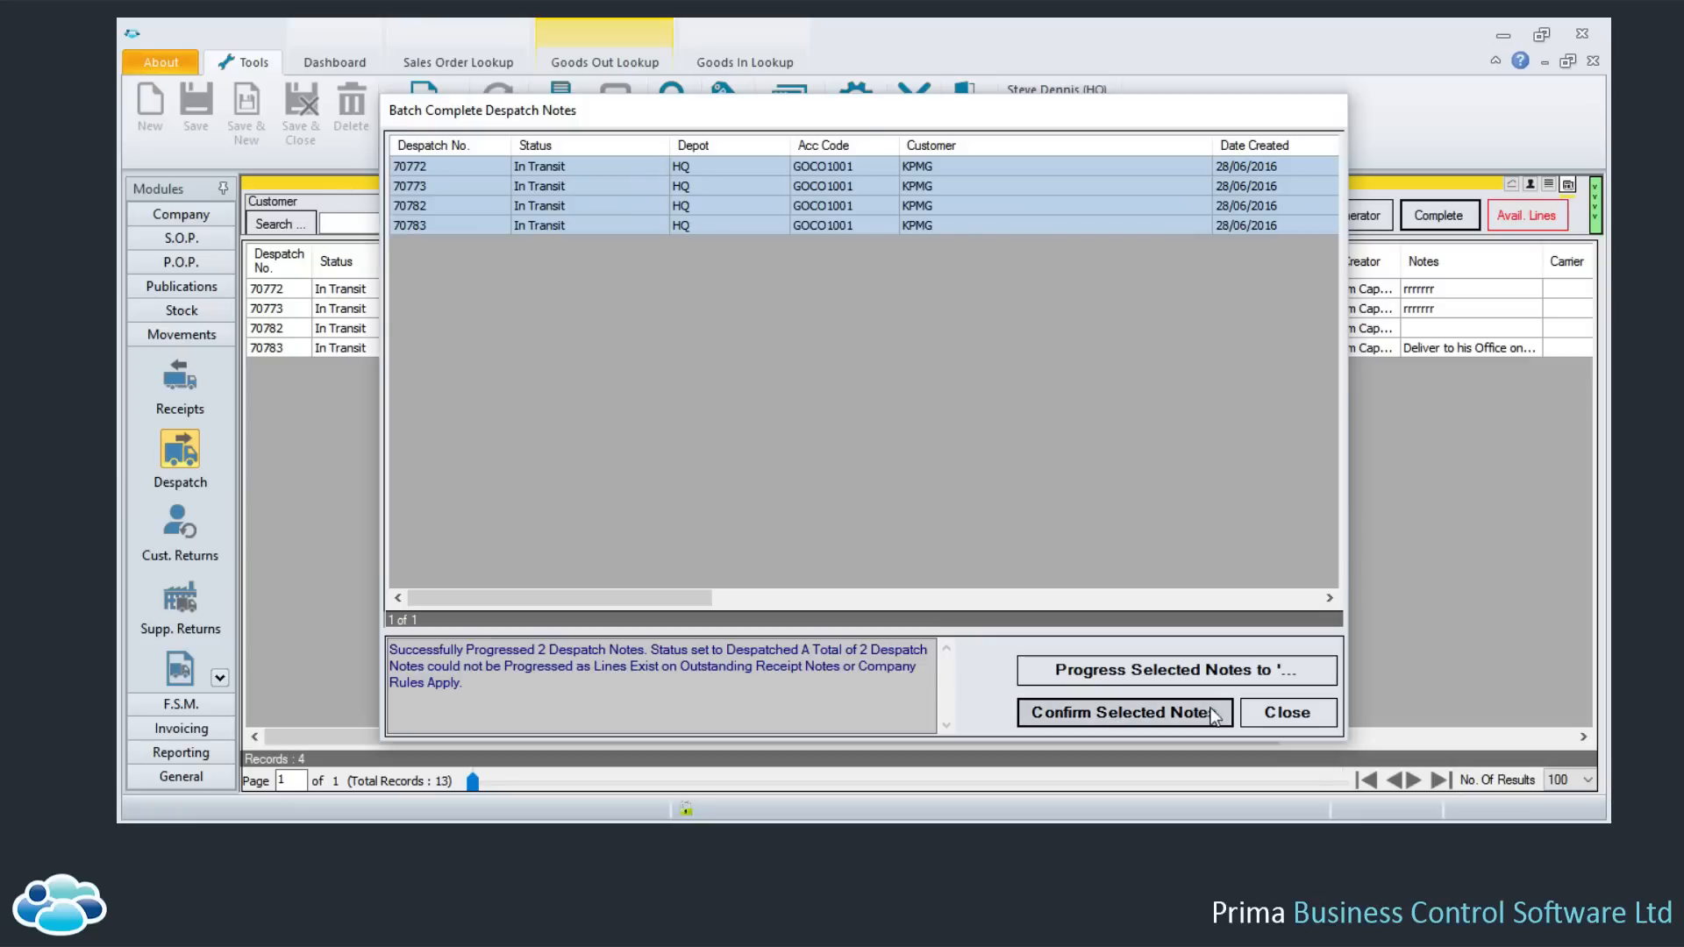
pyautogui.click(1279, 712)
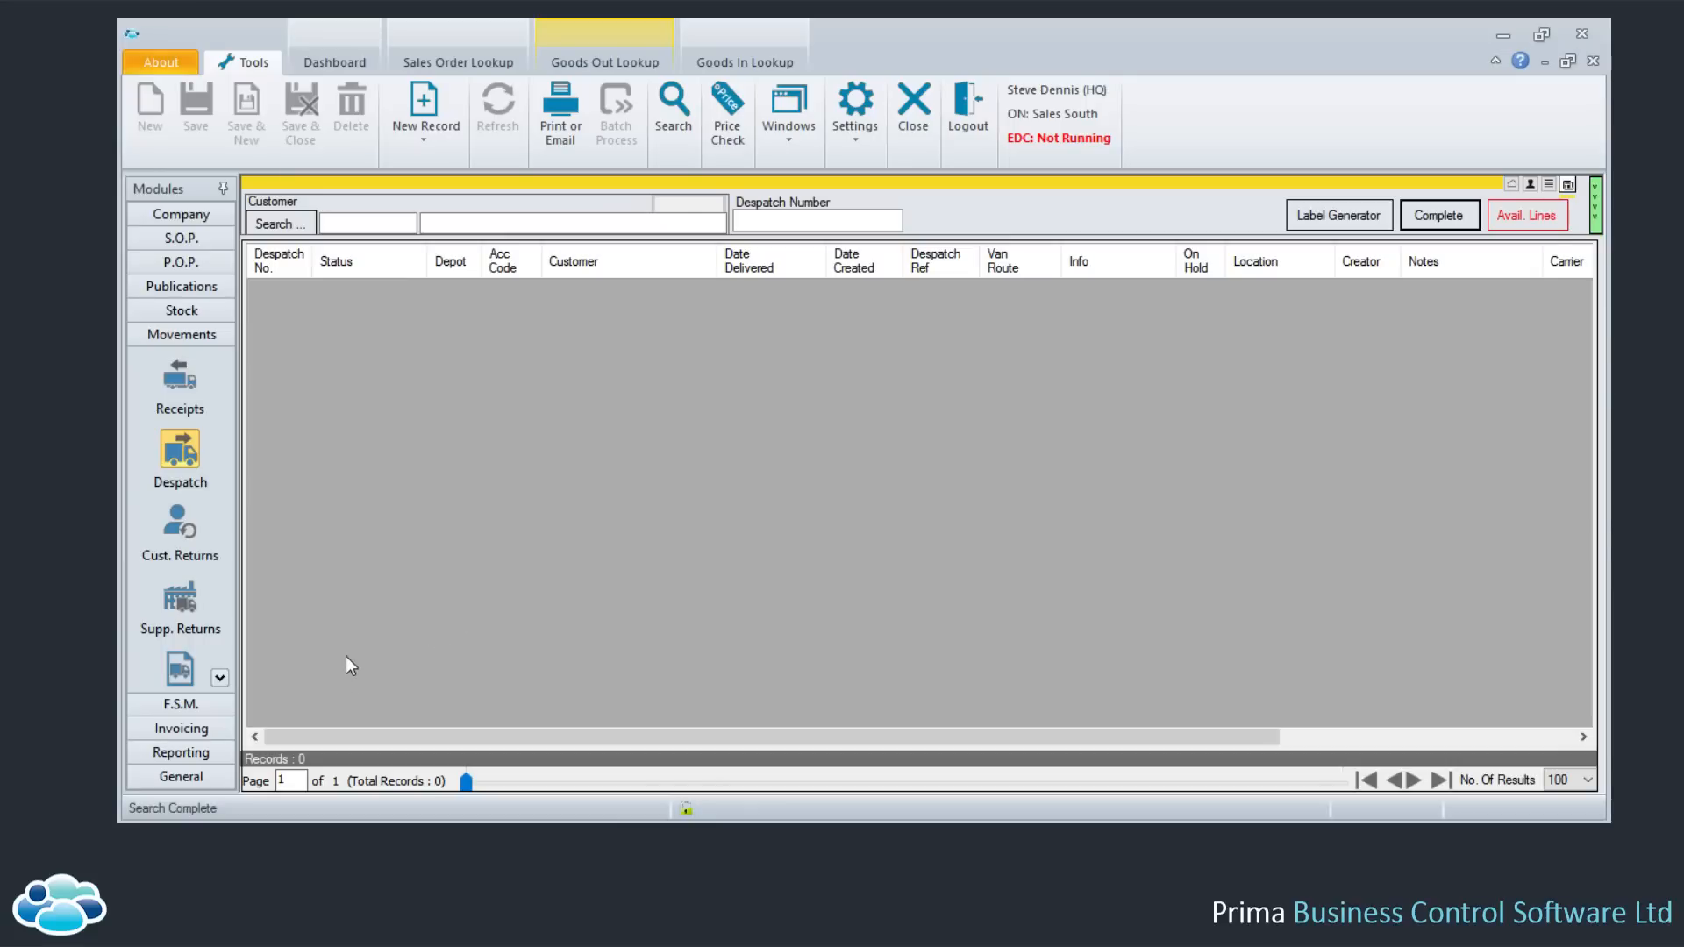
# Open the Sales Invoices lookup in the Invoicing module and view the options for creating sales invoice notes from available lines
pyautogui.click(196, 730)
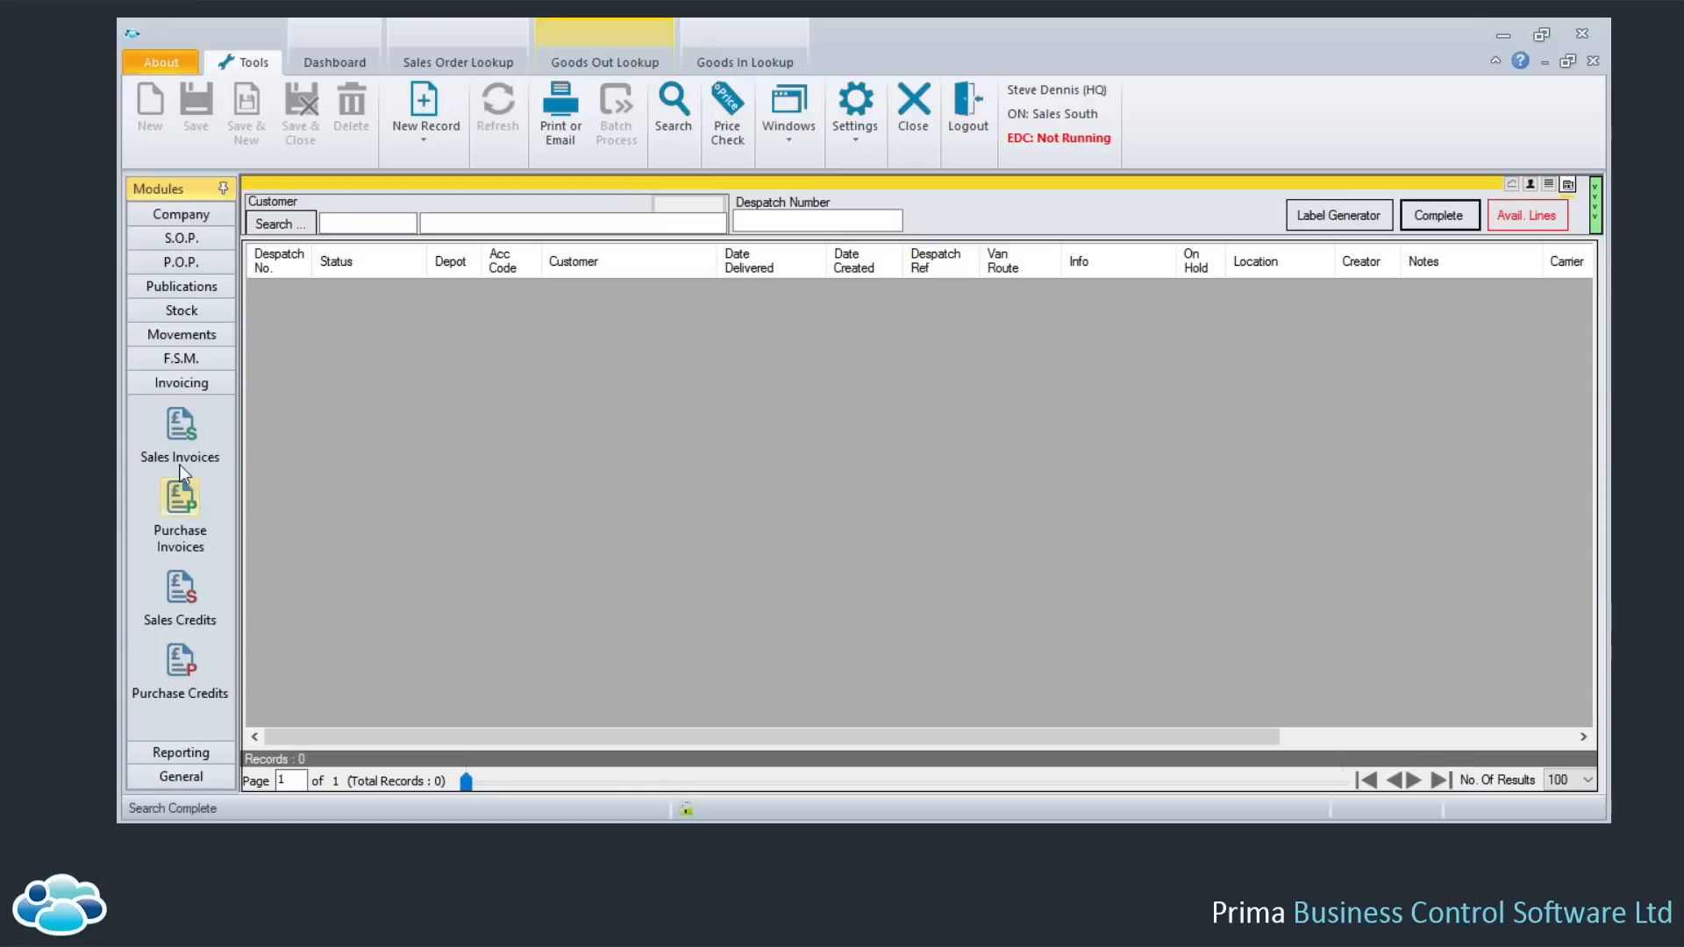
pyautogui.click(177, 418)
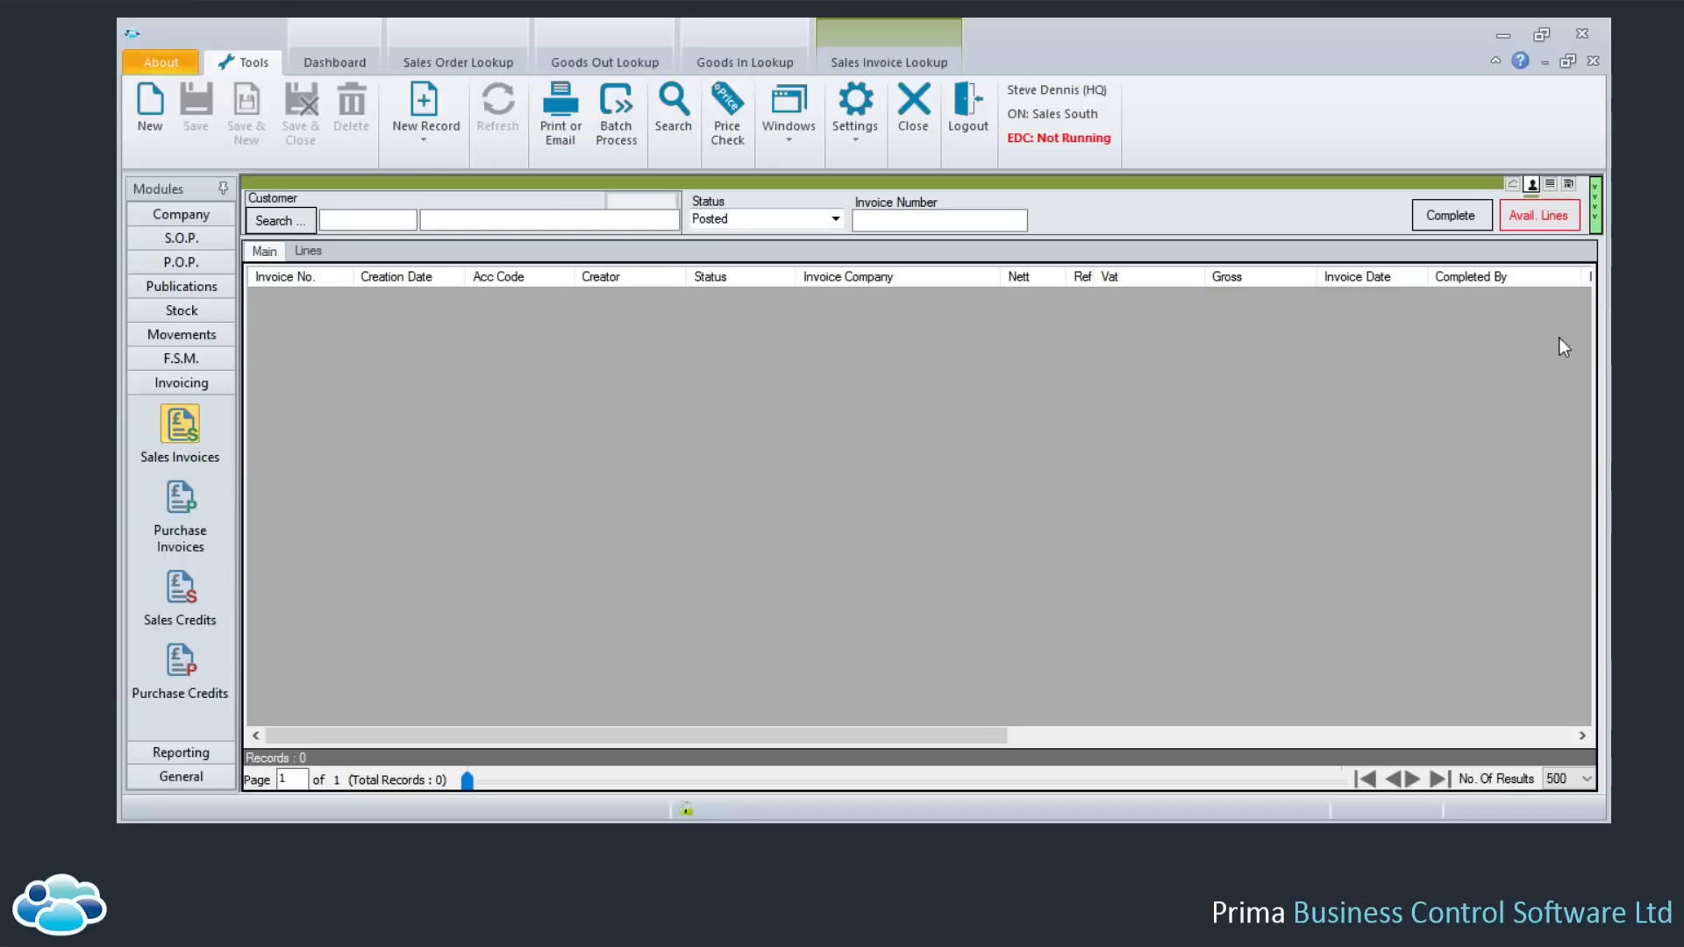
pyautogui.click(1532, 219)
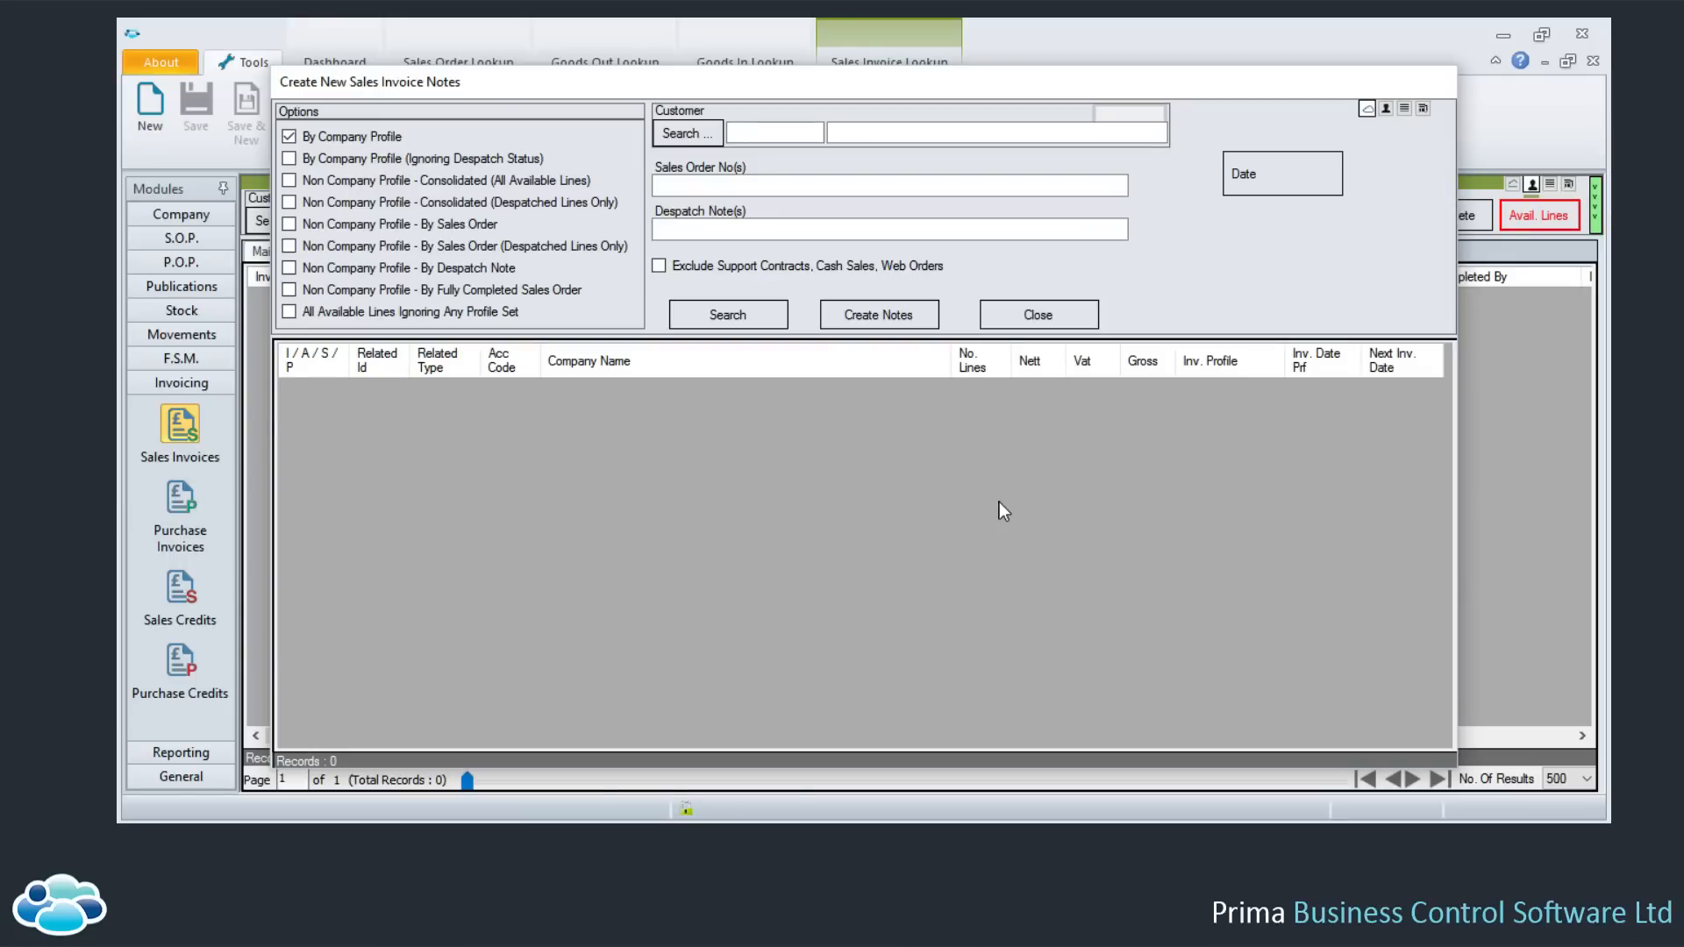
pyautogui.click(1072, 314)
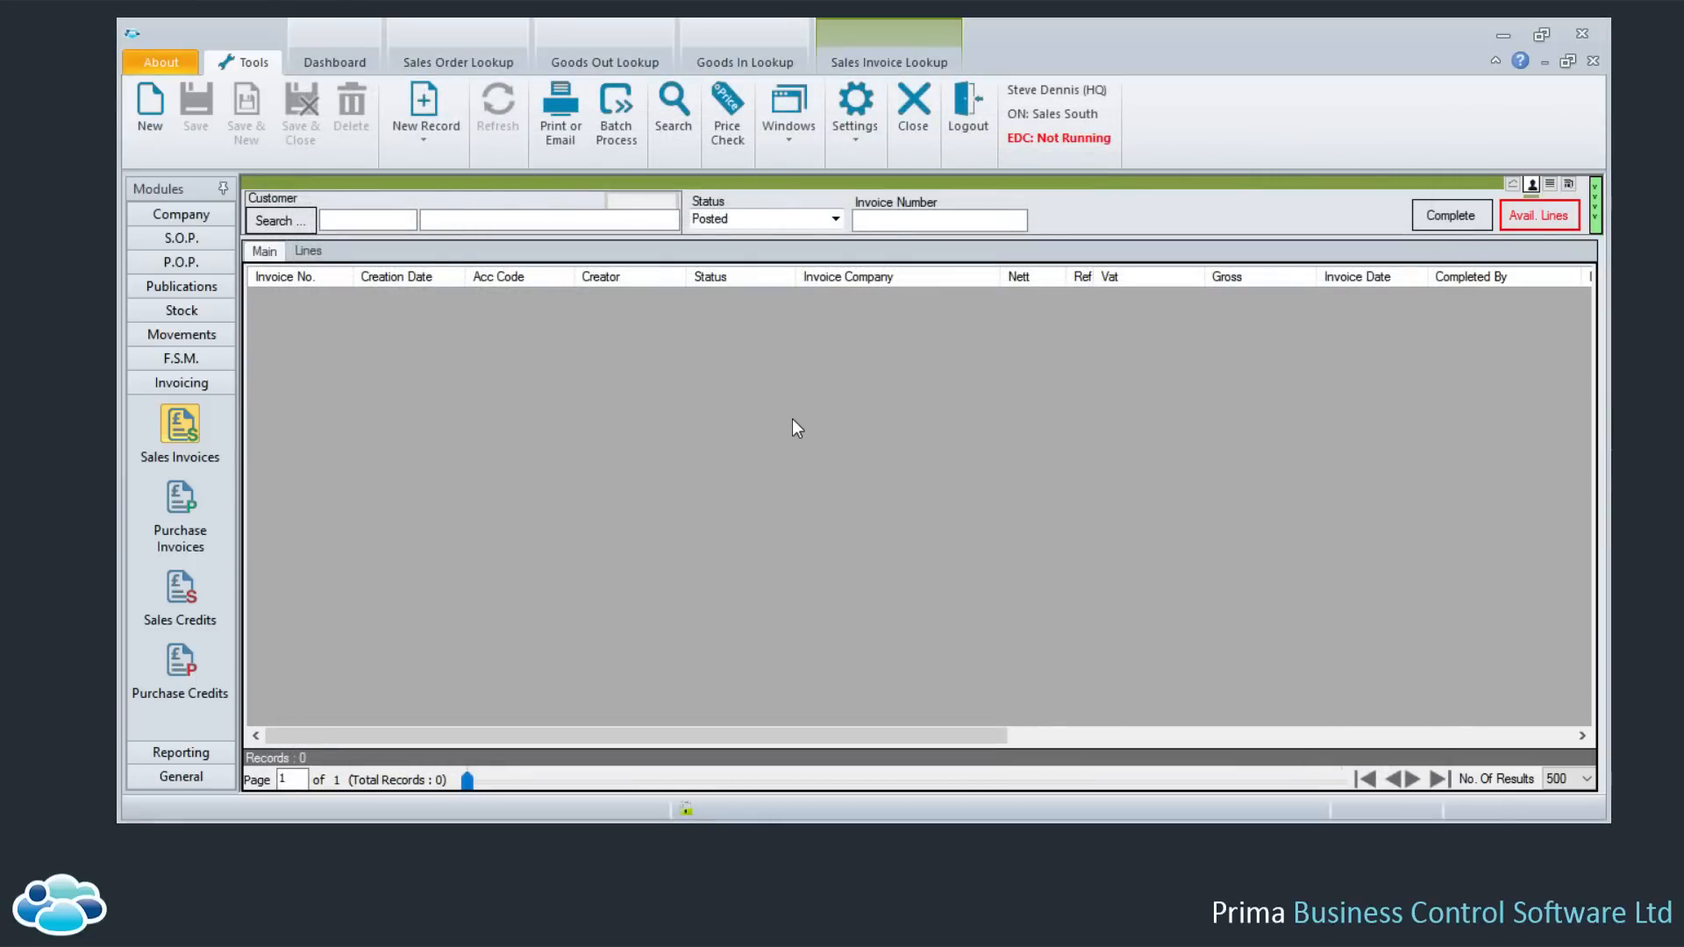
# Clear the sales invoice status filter and search the companies for the customer account code gocom
pyautogui.click(337, 219)
pyautogui.write('goc')
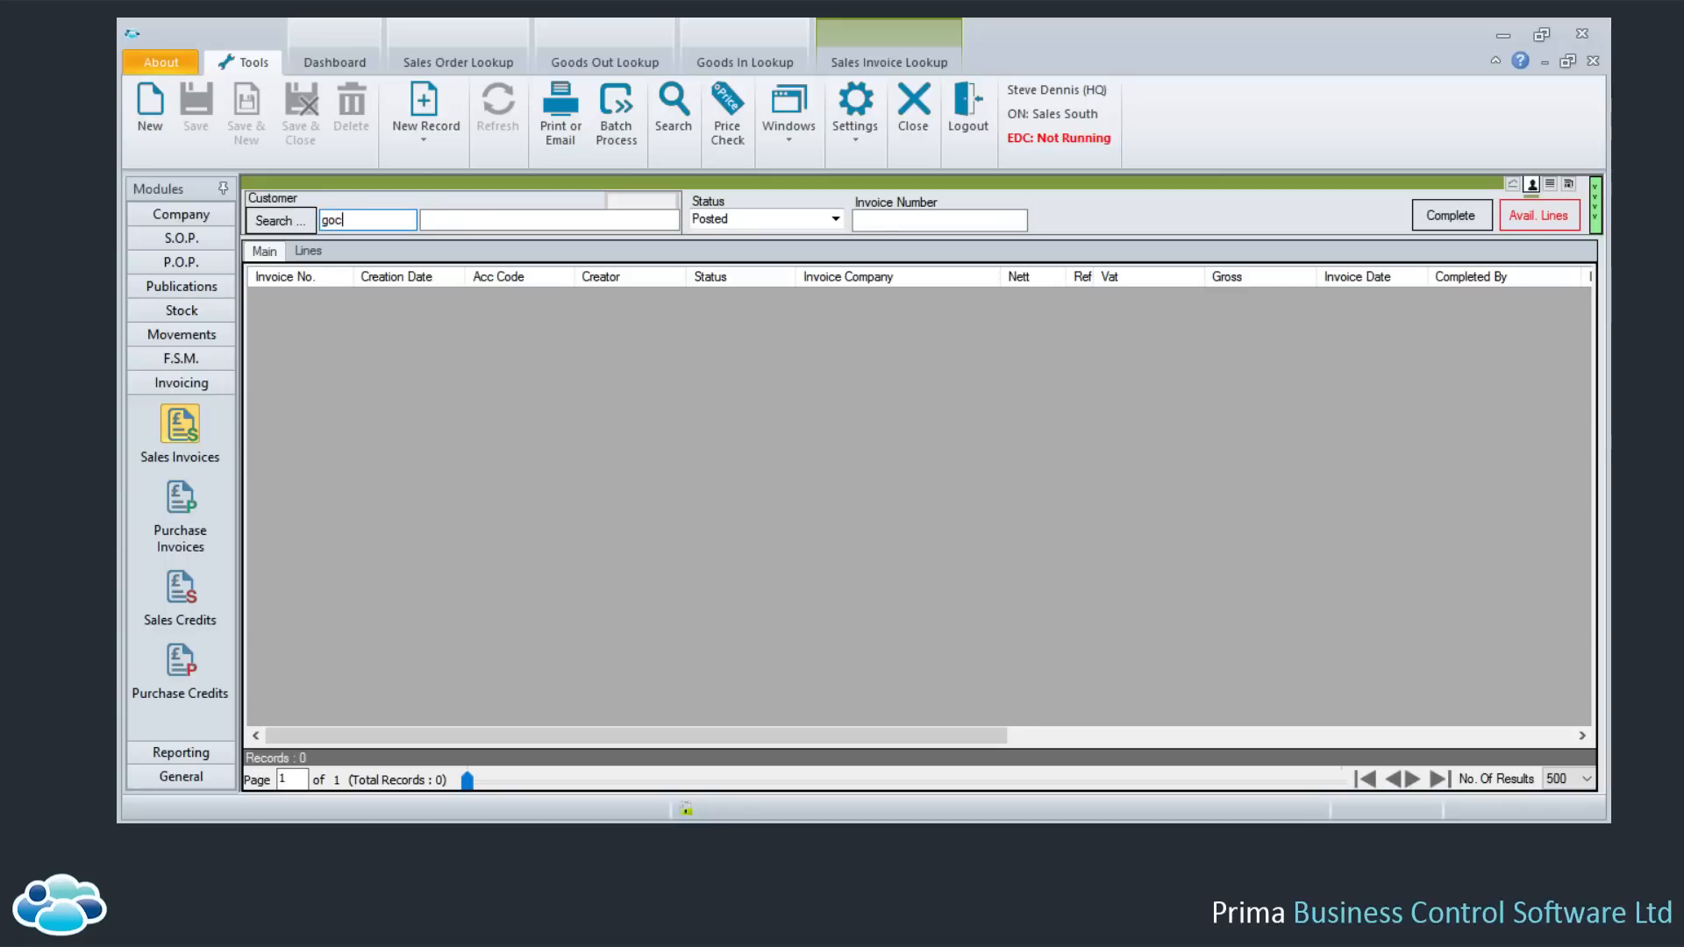
pyautogui.write('om')
pyautogui.click(728, 218)
pyautogui.press('Delete')
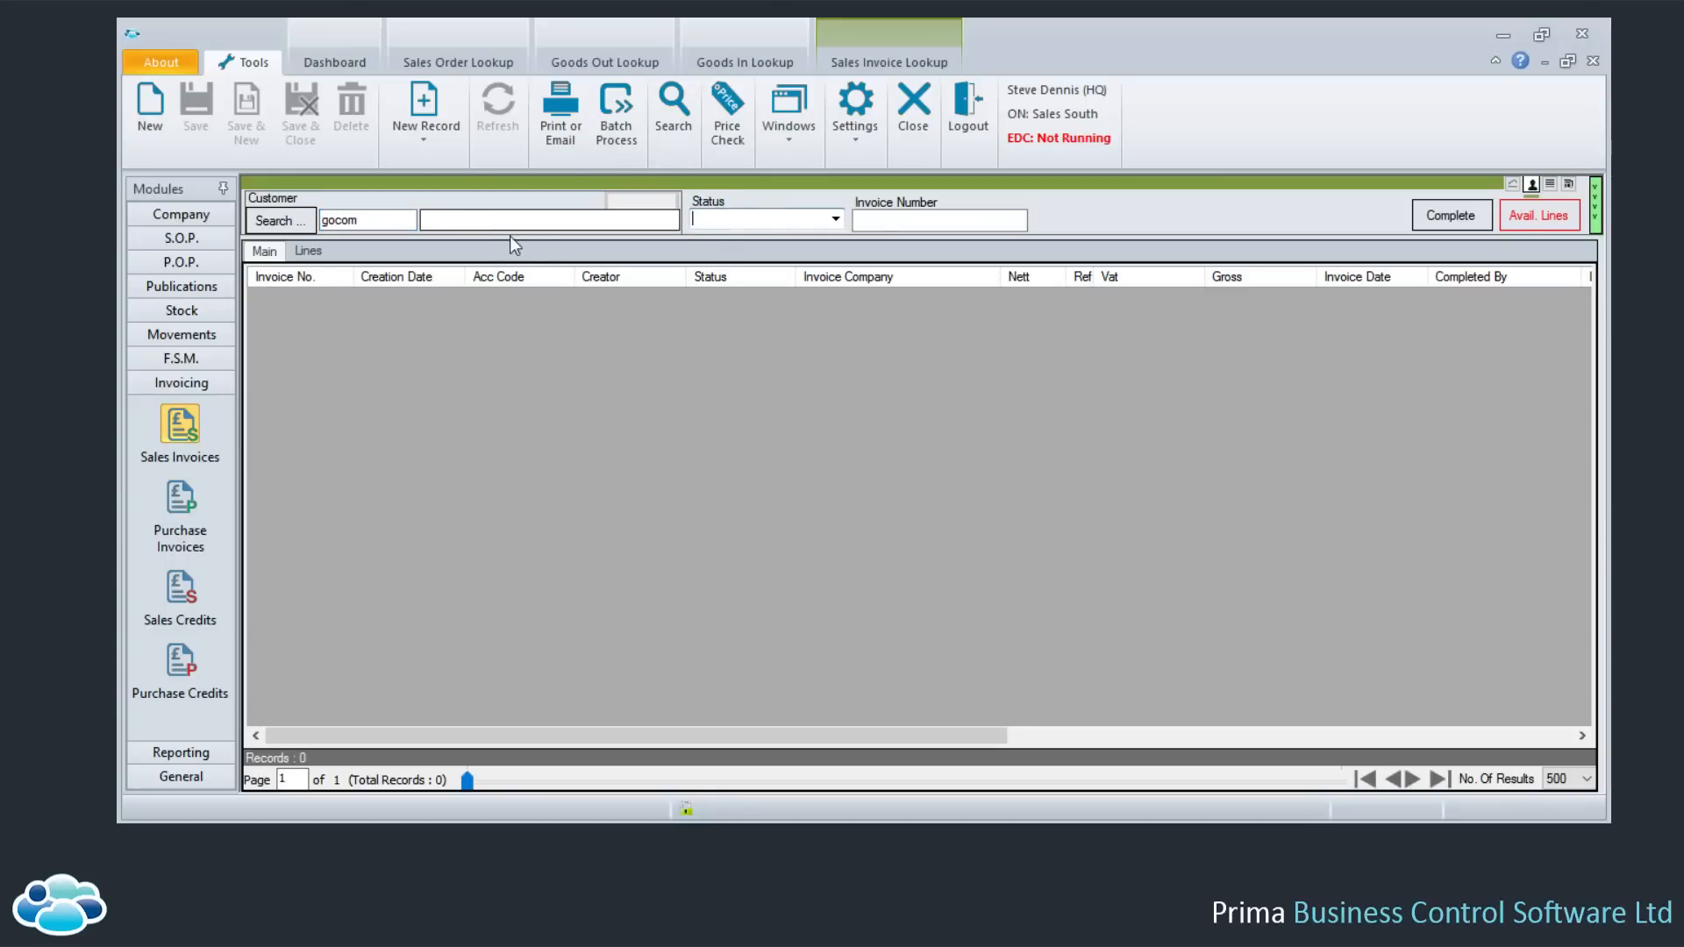
pyautogui.click(298, 224)
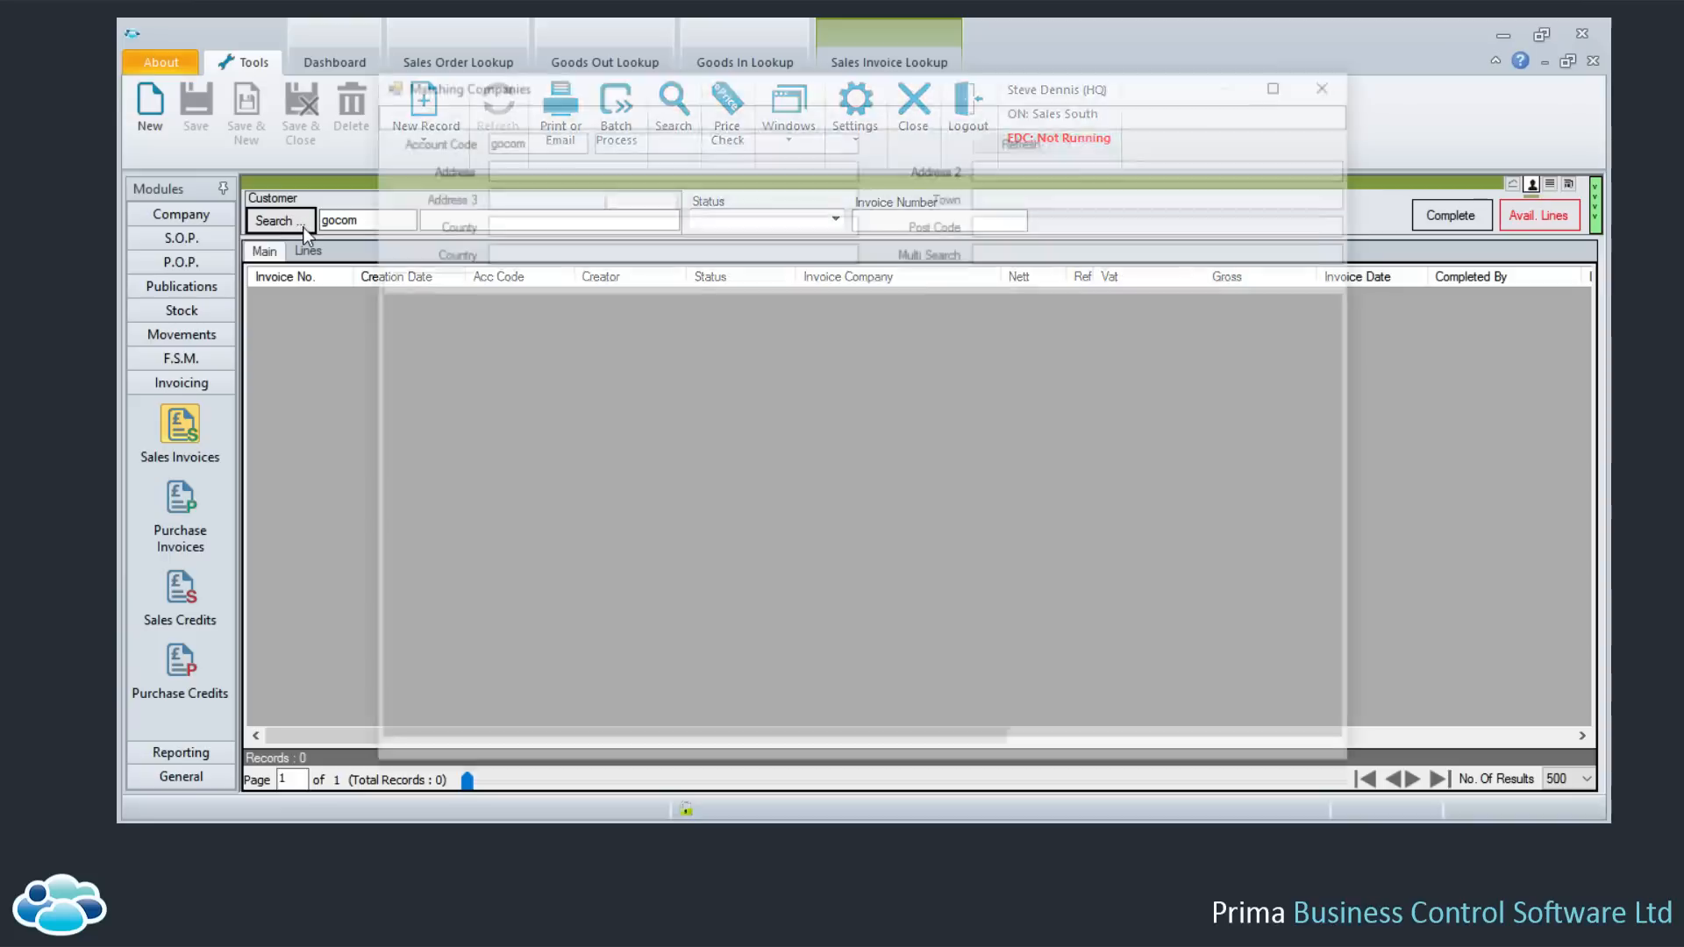
# Replace the account code search with the company name kpmg and choose KPMG's Cheshire Office as the customer
pyautogui.doubleClick(551, 138)
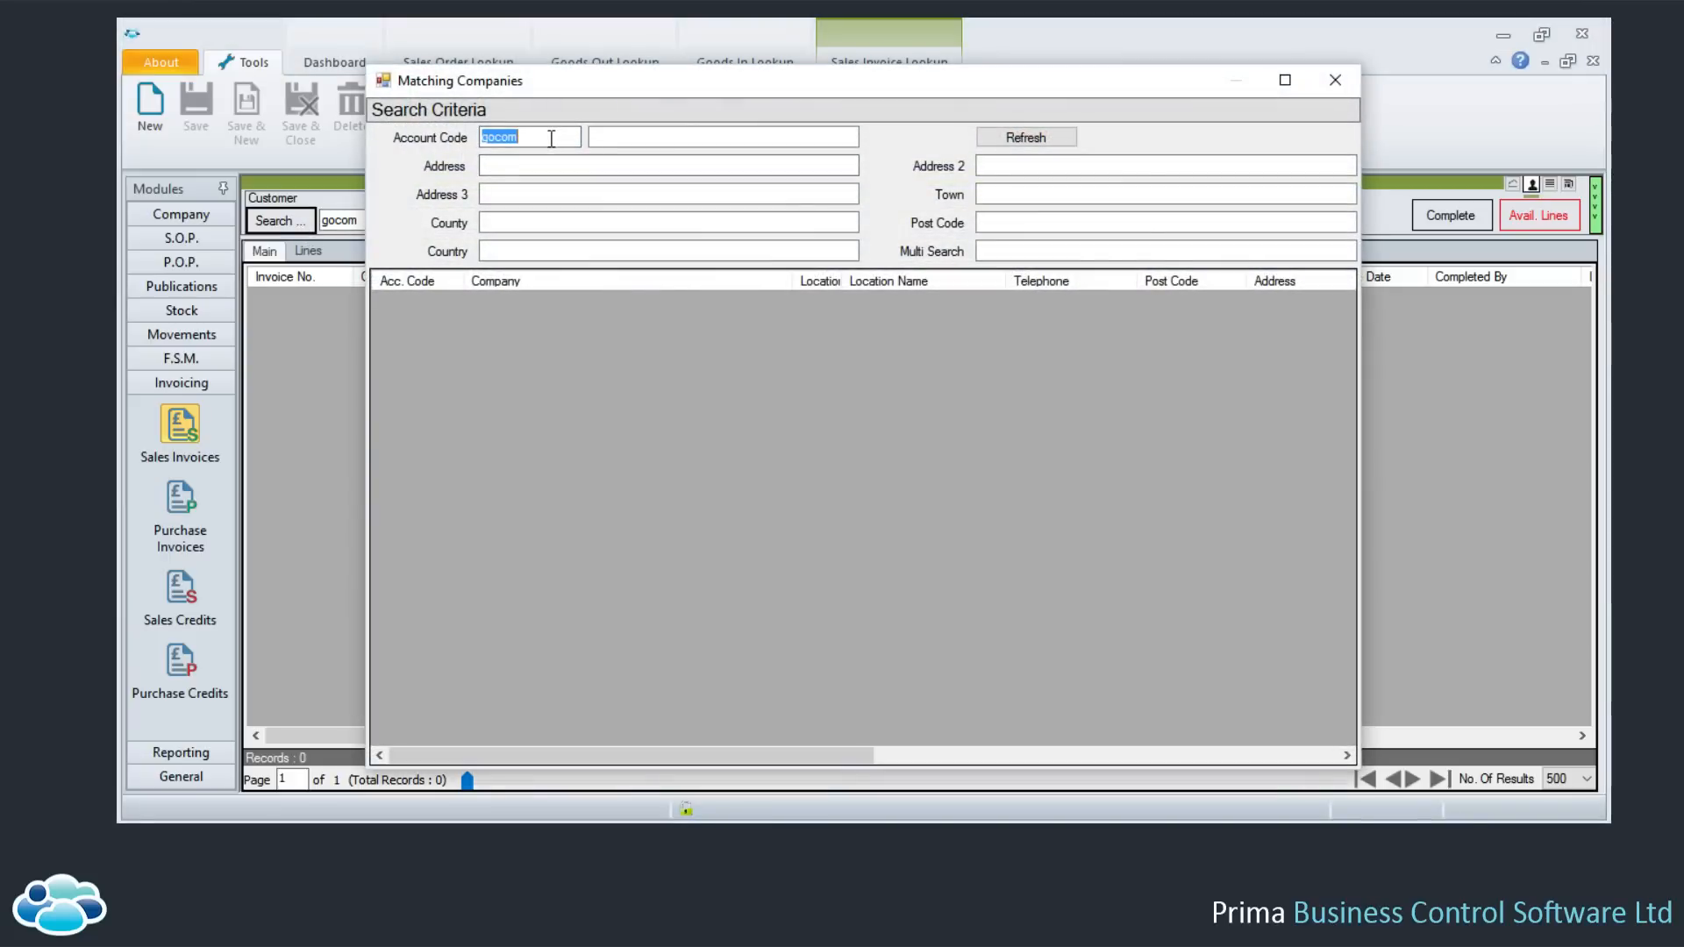
pyautogui.press('Delete')
pyautogui.click(637, 133)
pyautogui.write('kpm')
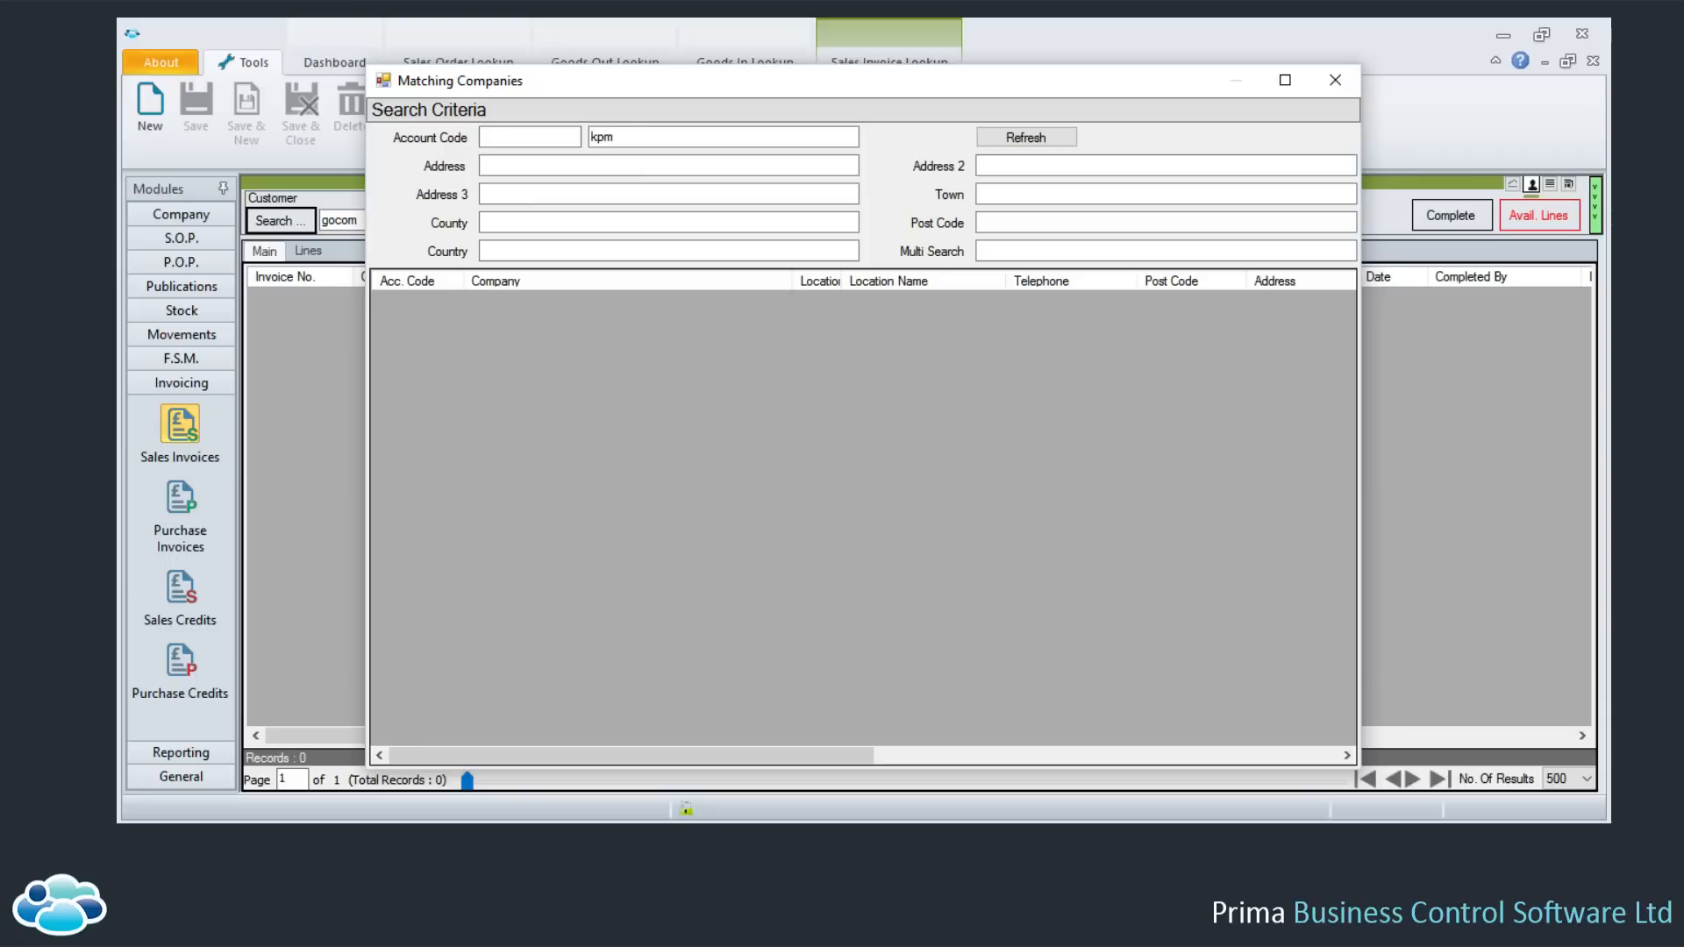
pyautogui.write('g')
pyautogui.click(1004, 138)
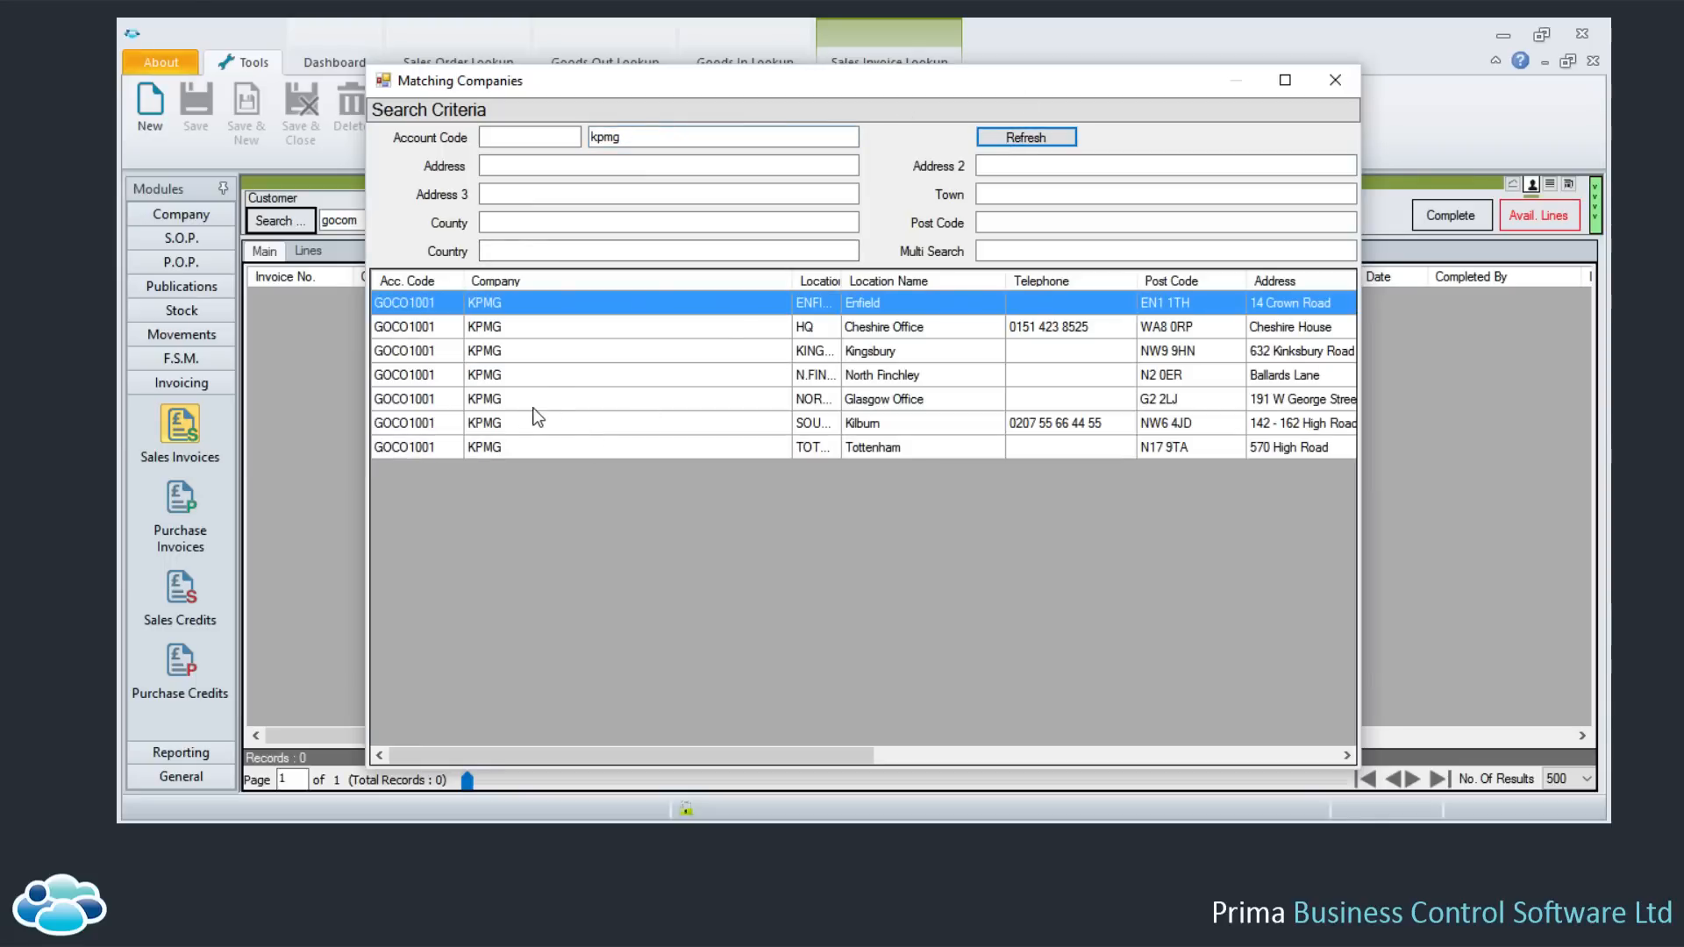
pyautogui.doubleClick(581, 327)
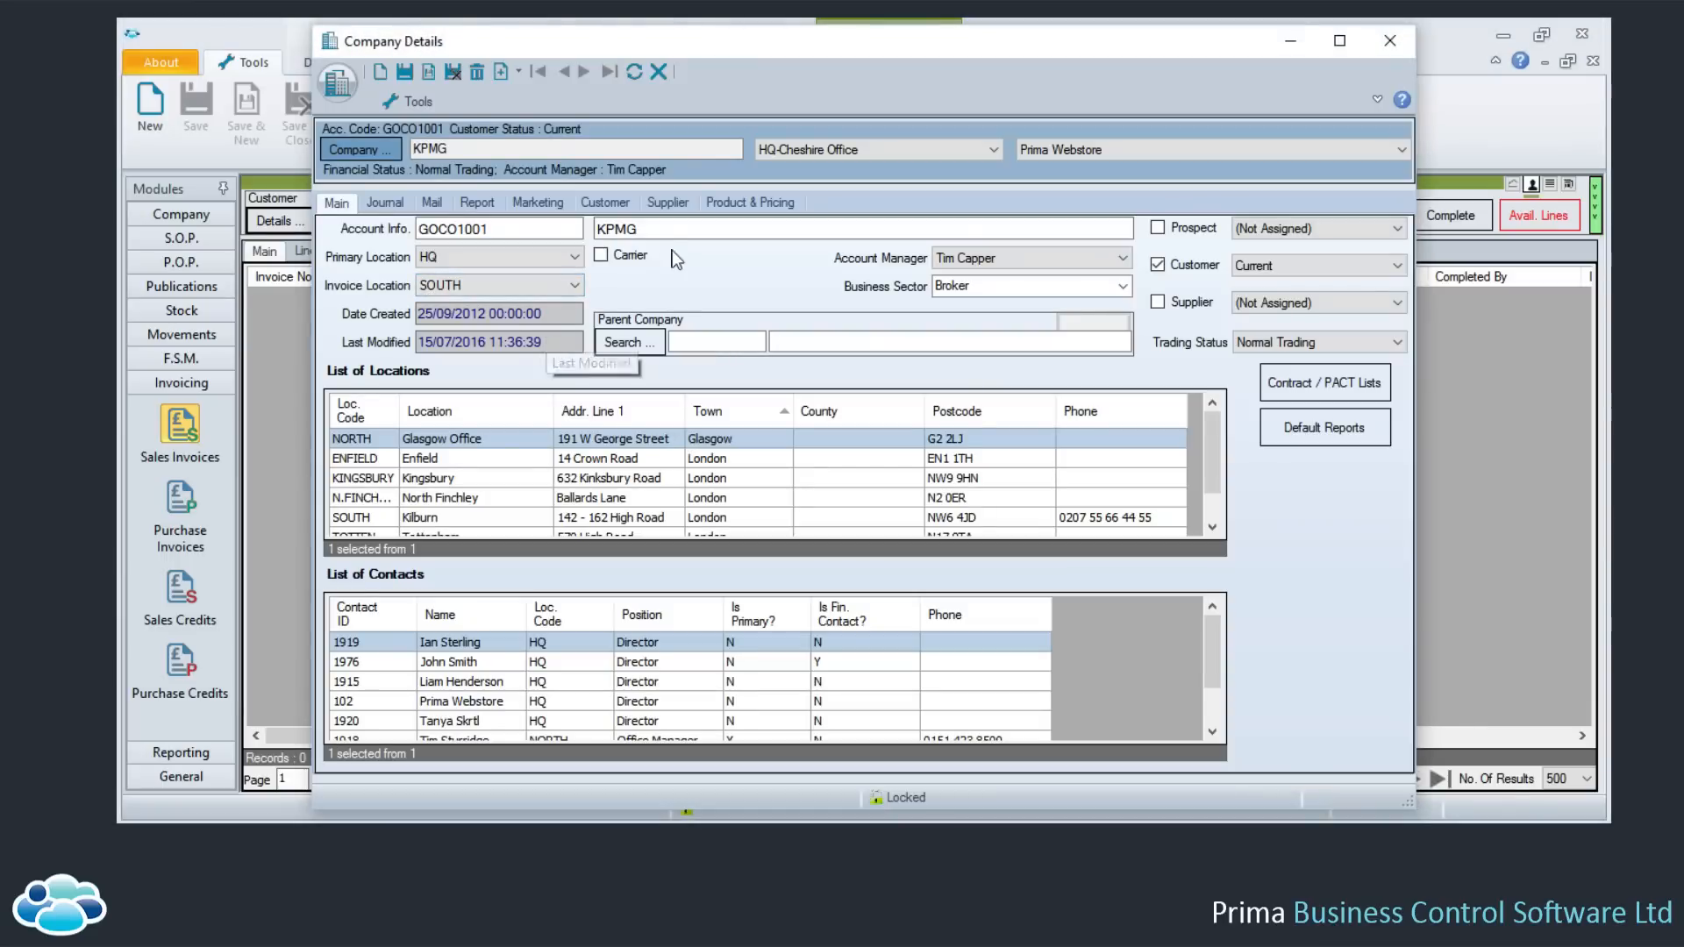
# Review KPMG's customer invoicing settings and the available Invoice Profile options, and close the company details
pyautogui.click(614, 202)
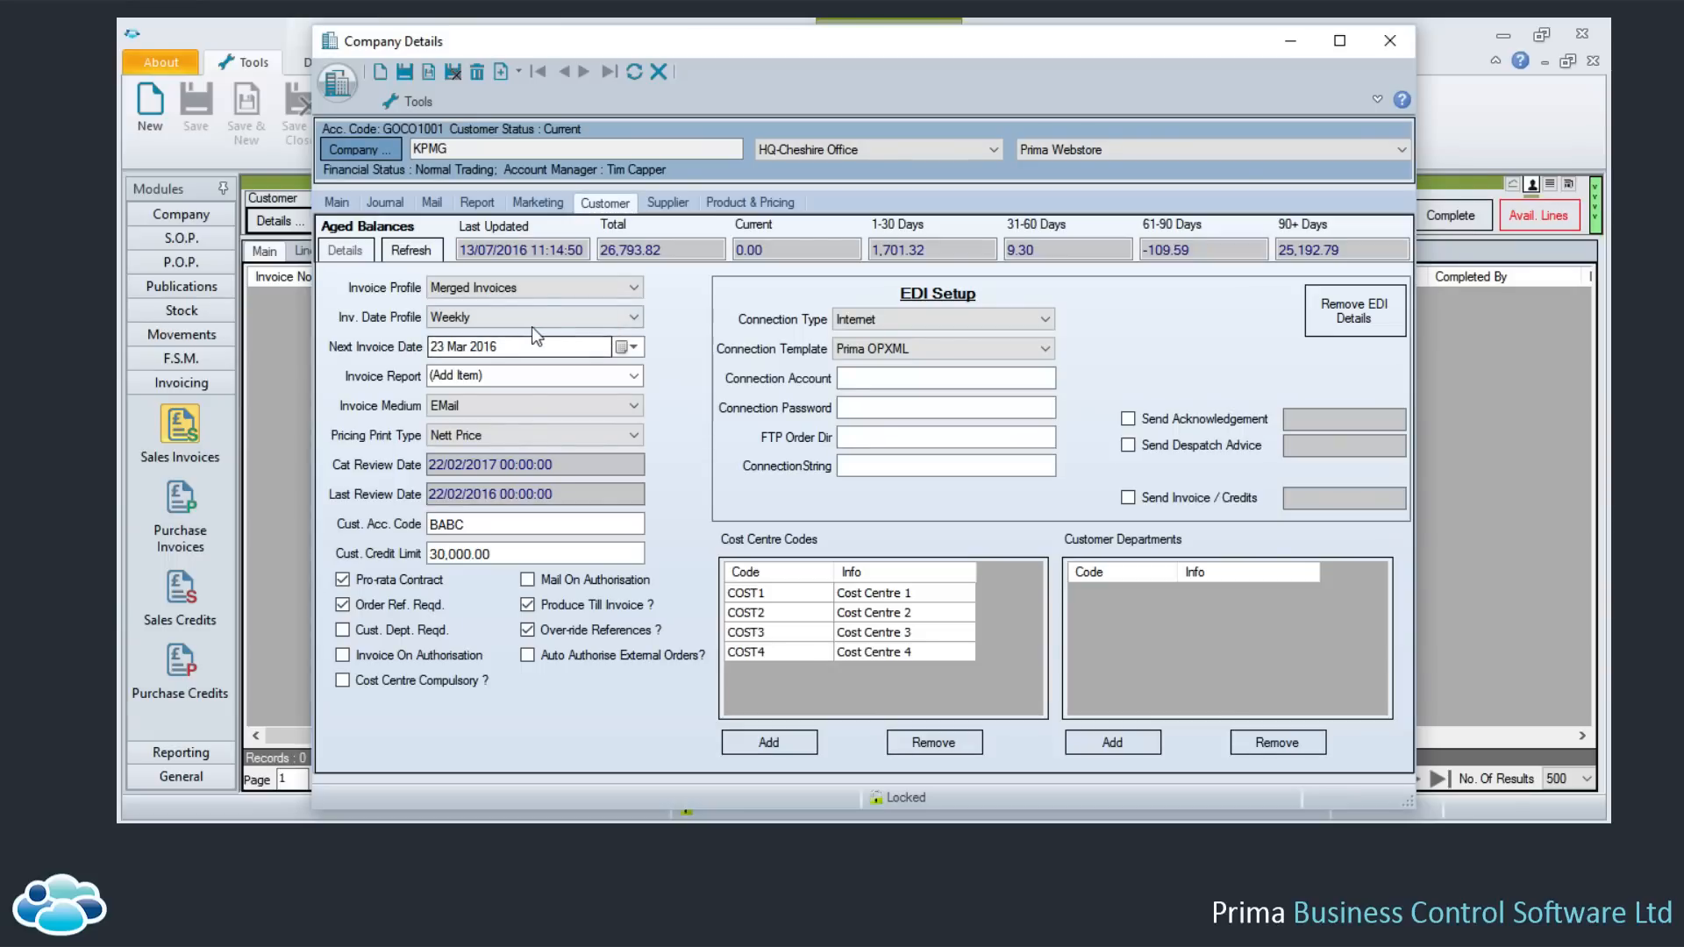
pyautogui.click(481, 289)
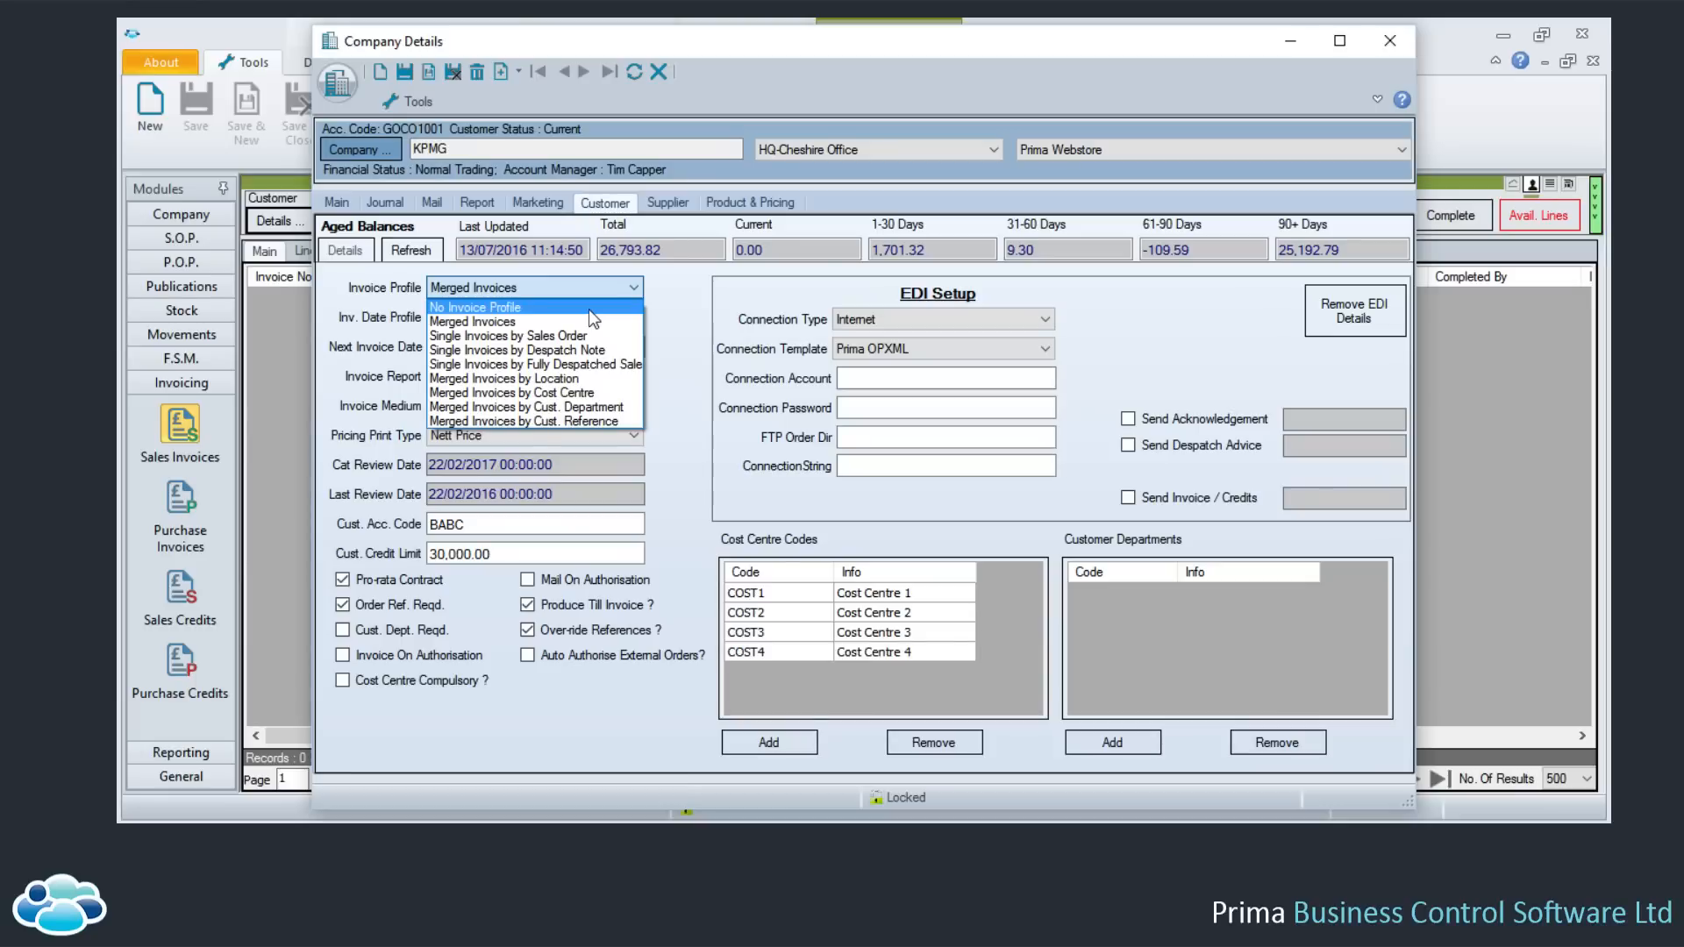
pyautogui.click(655, 291)
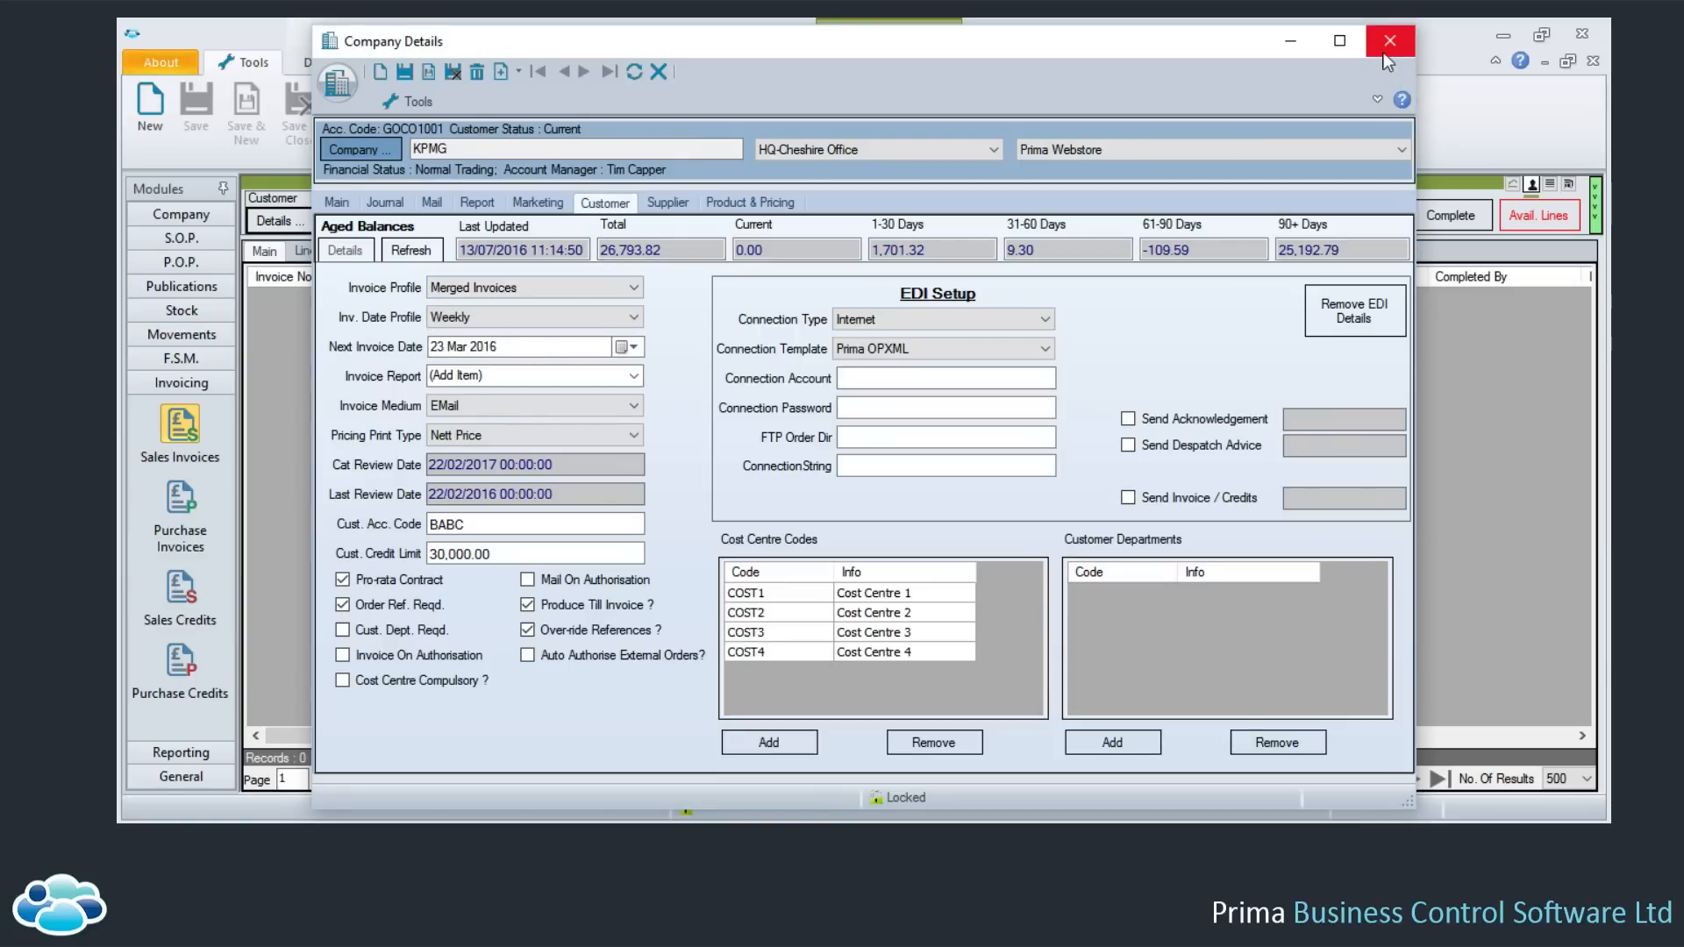
pyautogui.click(1302, 41)
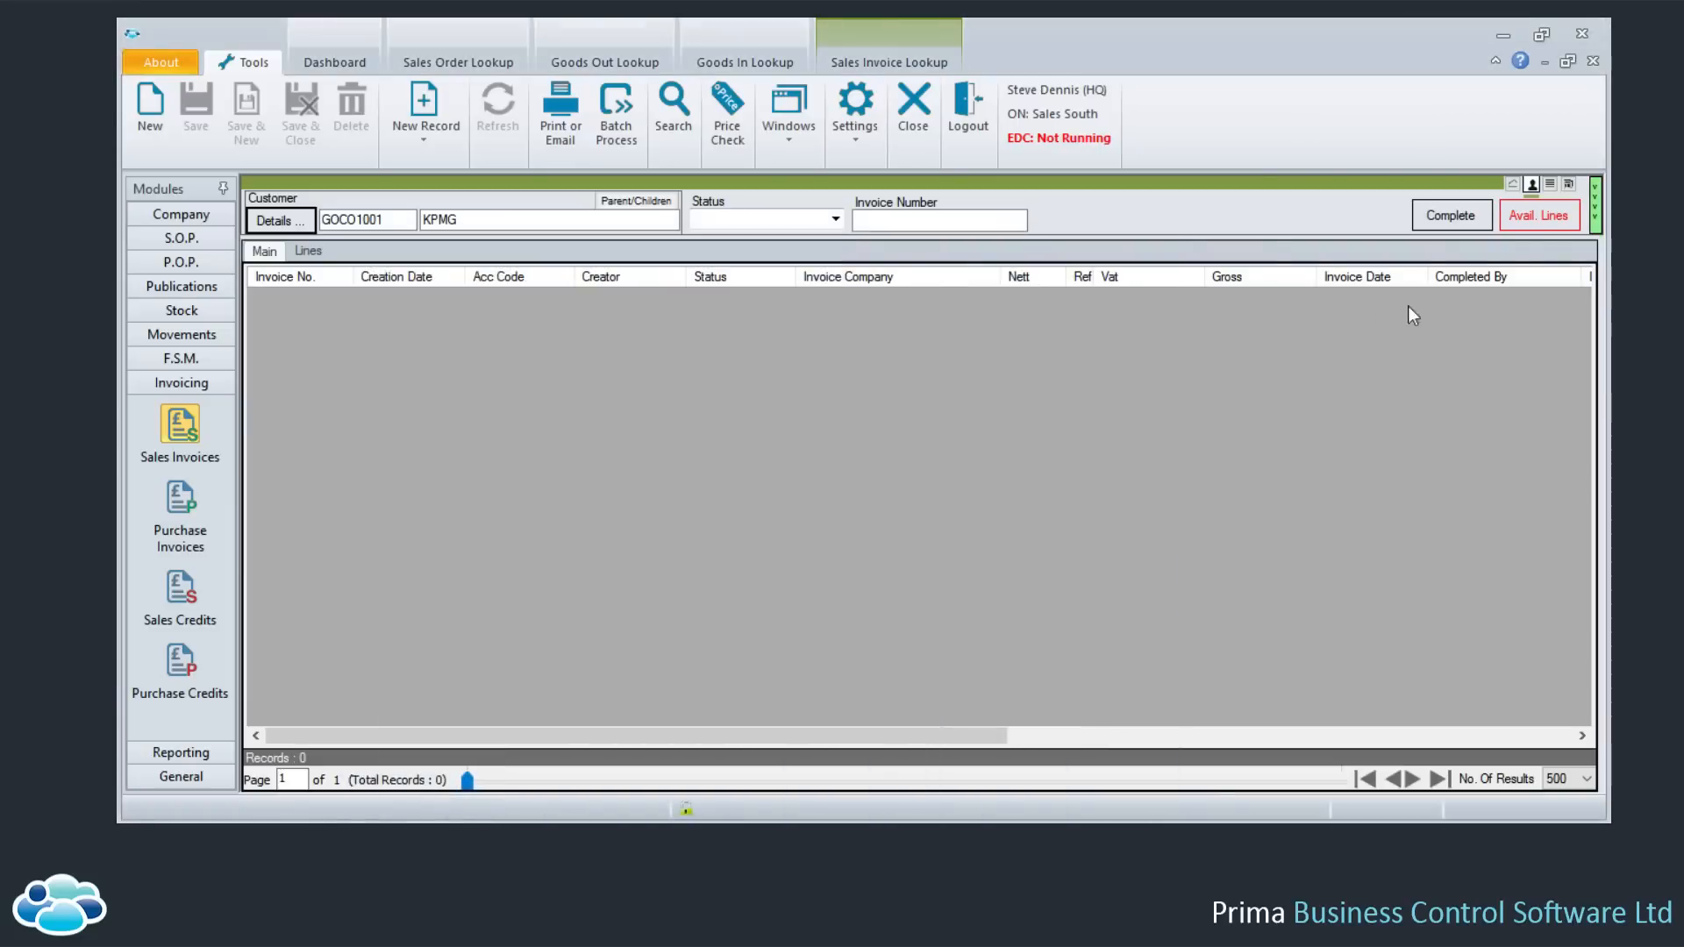
# Open the creation of sales invoice notes from available lines and set its date filter to June 2016 by year and month
pyautogui.click(1535, 228)
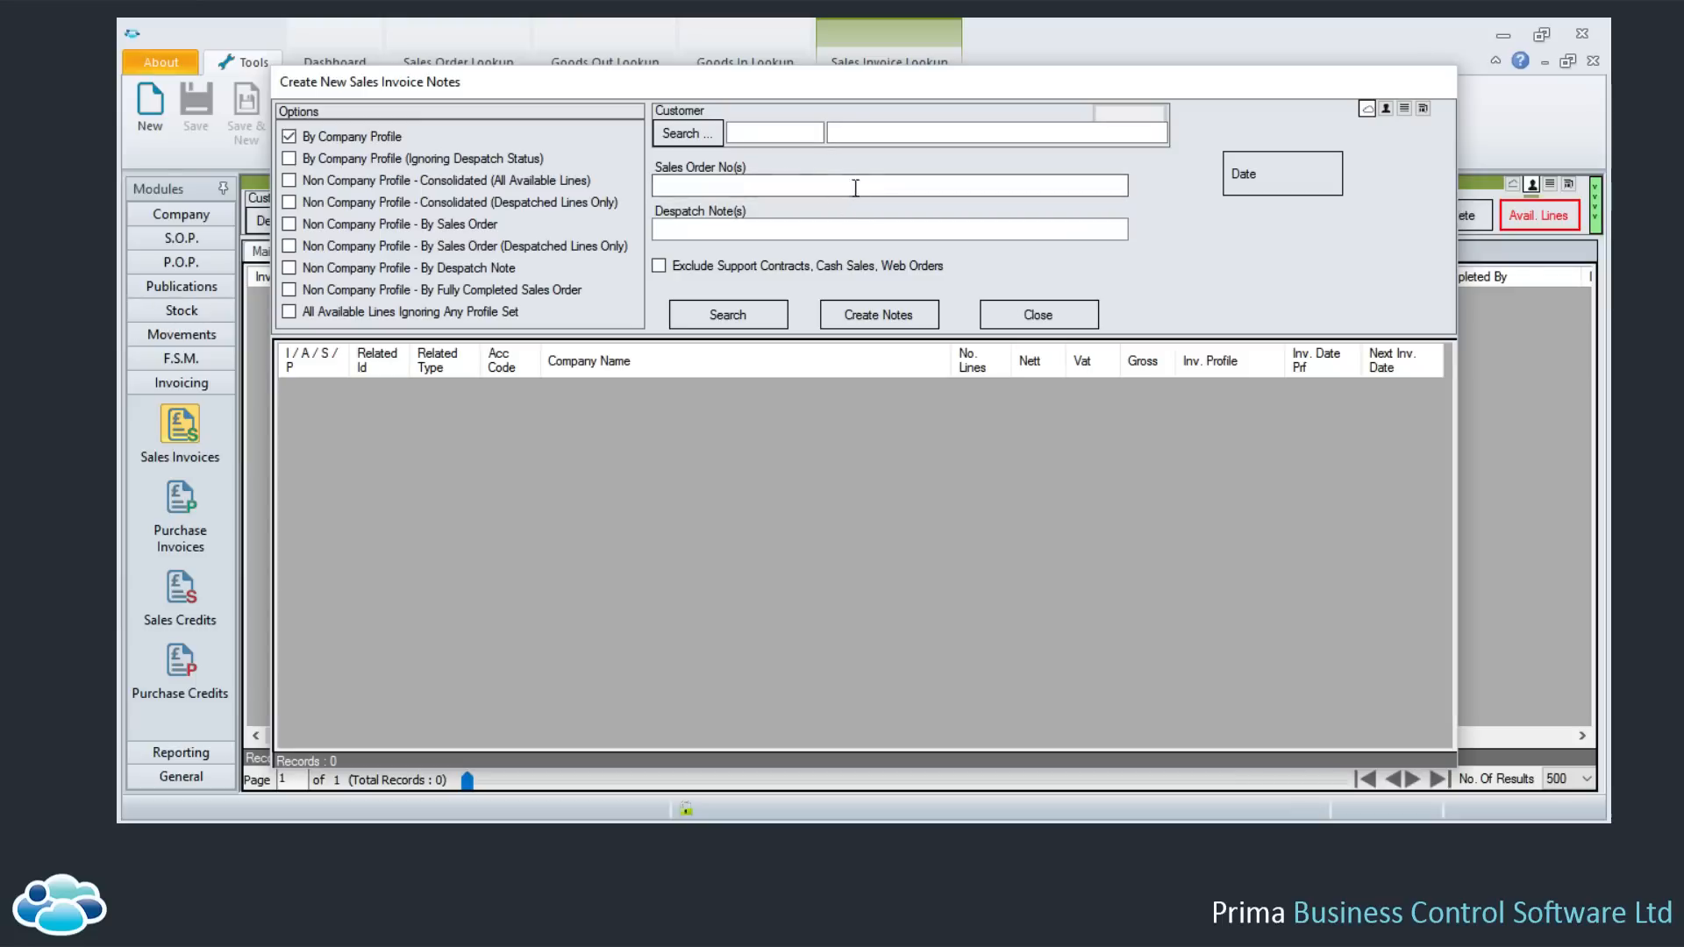
pyautogui.click(1286, 193)
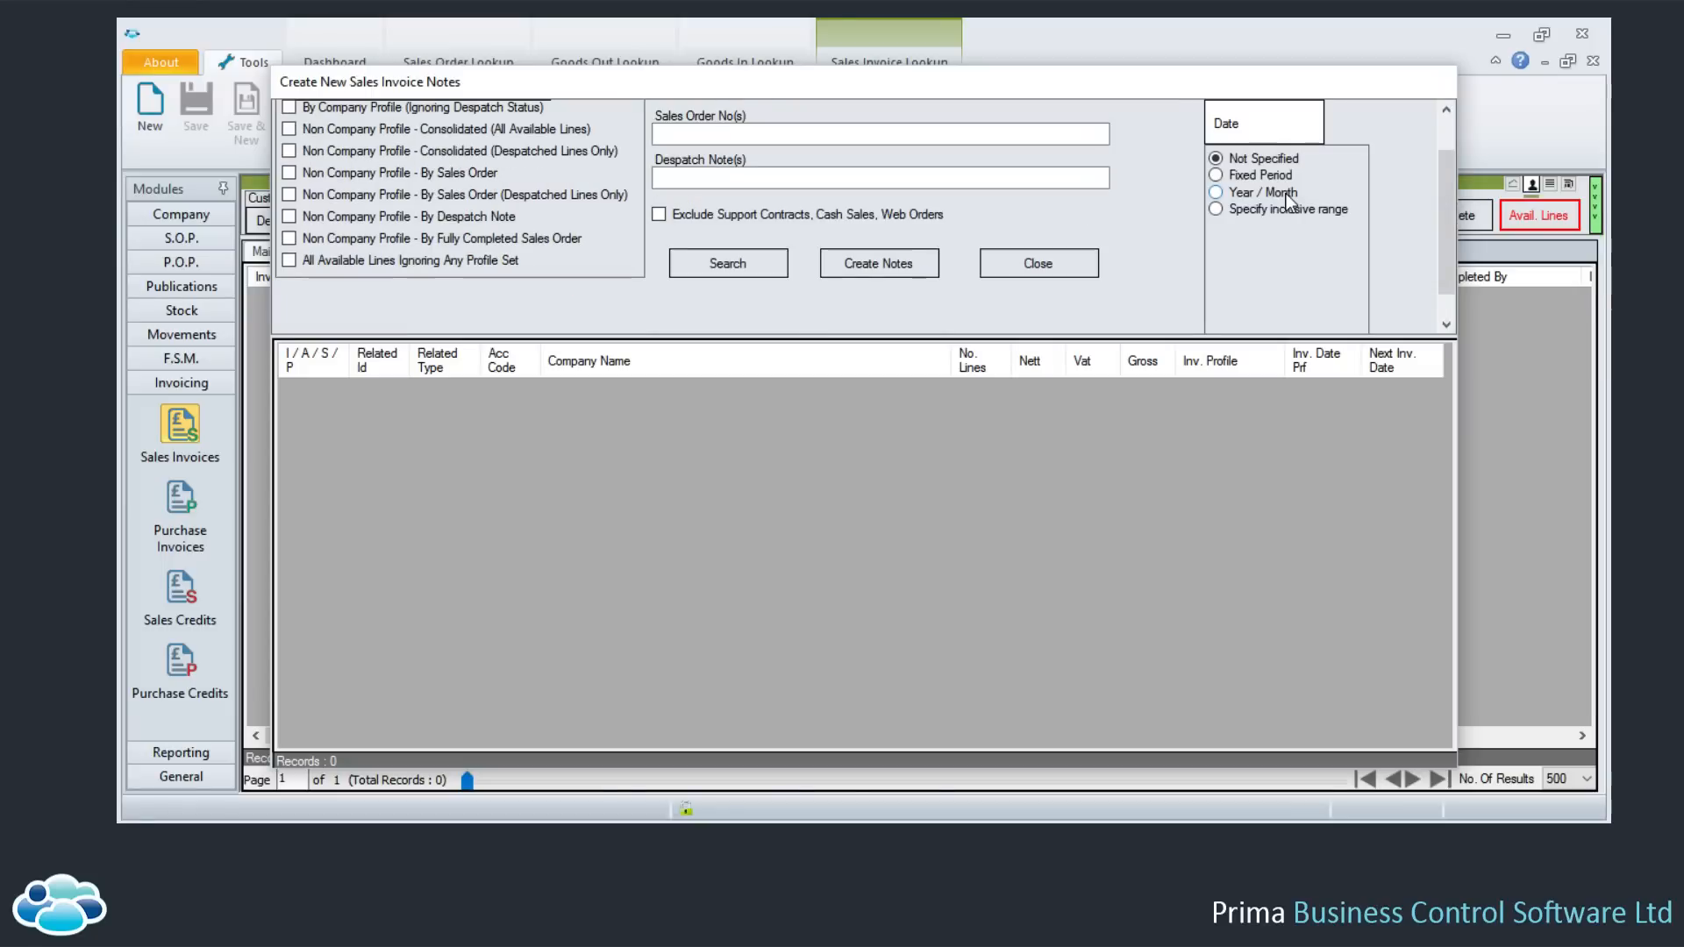
pyautogui.click(1216, 192)
pyautogui.click(1288, 263)
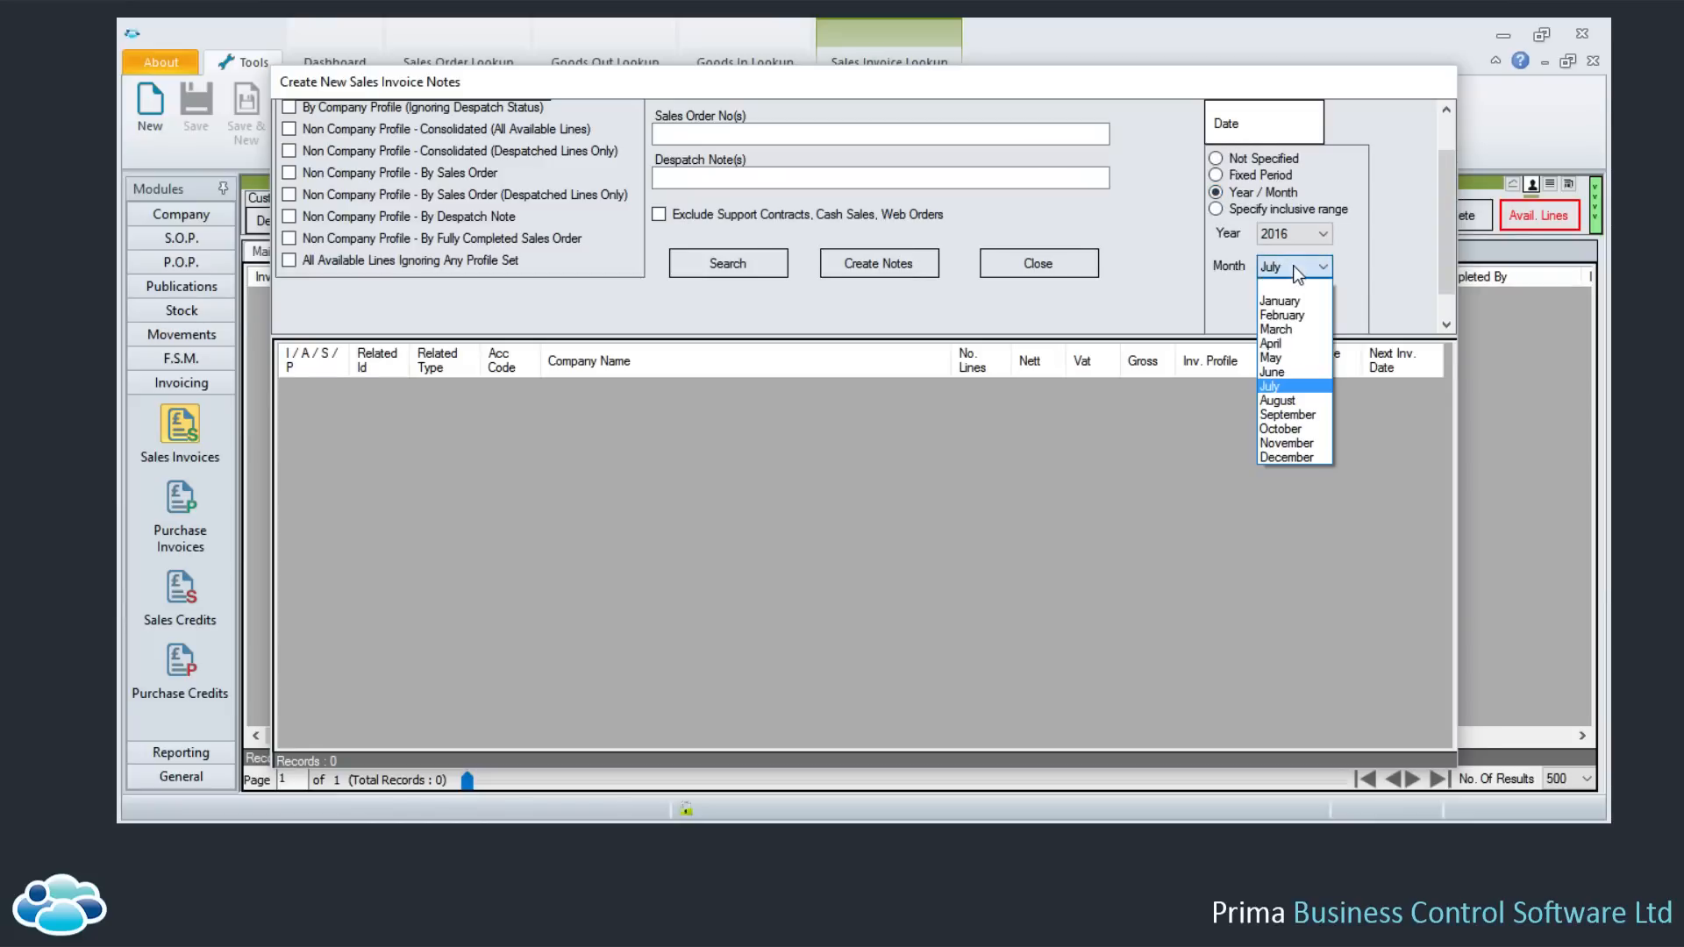
pyautogui.click(1270, 372)
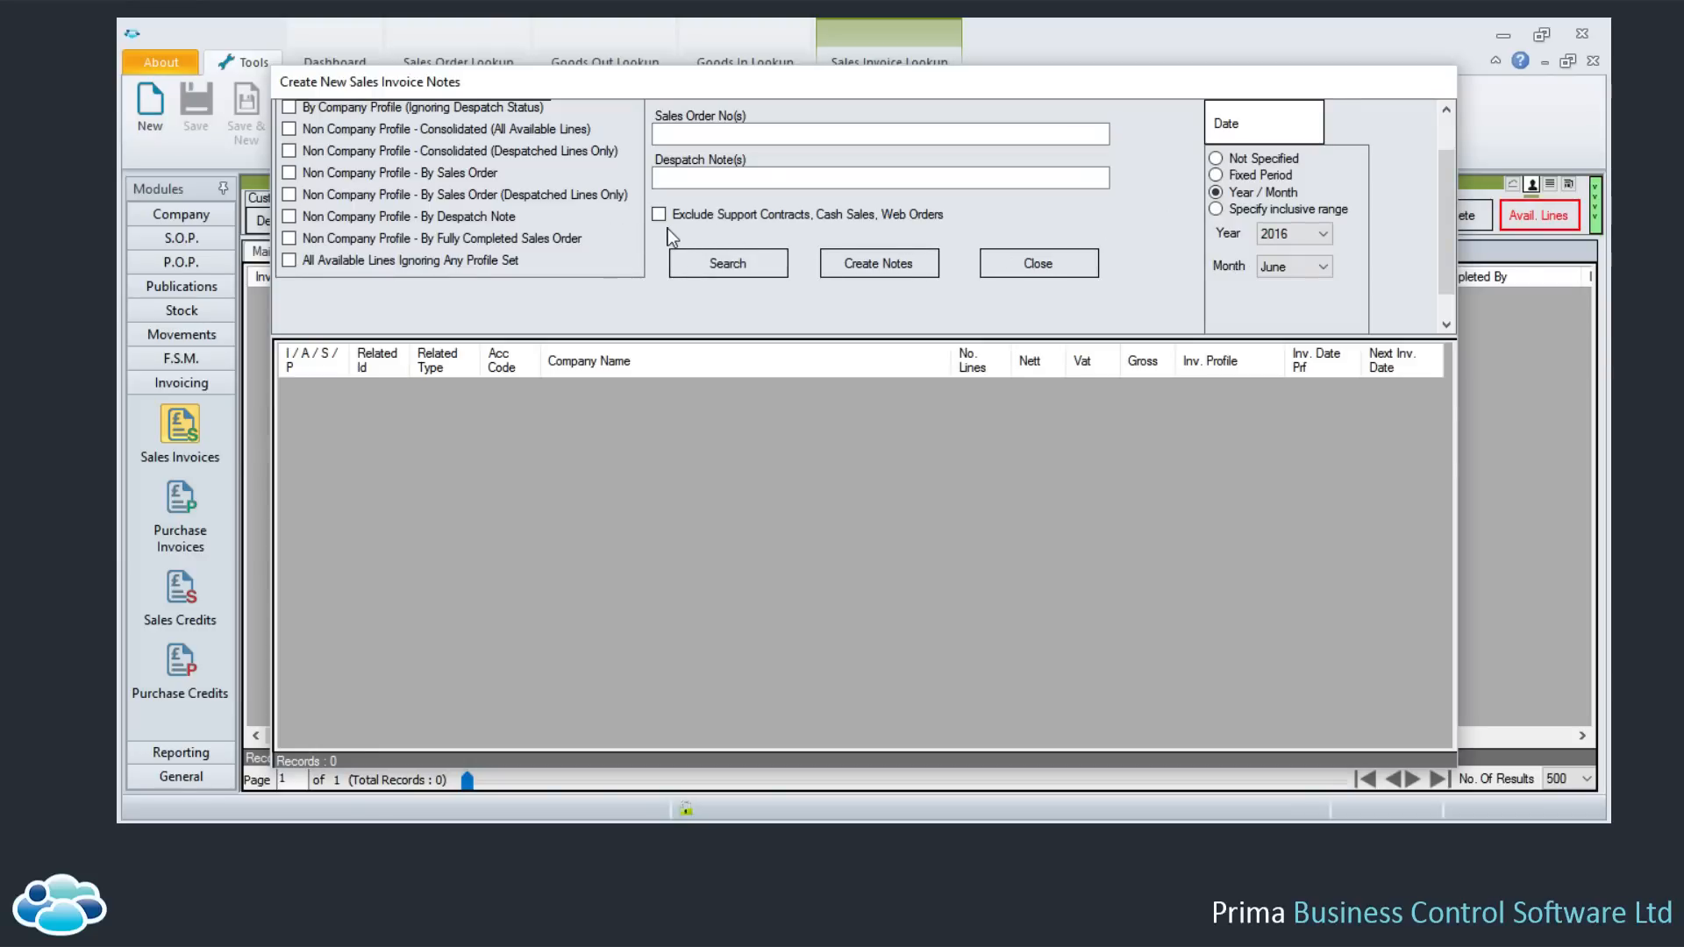
pyautogui.scroll(2, 666, 228)
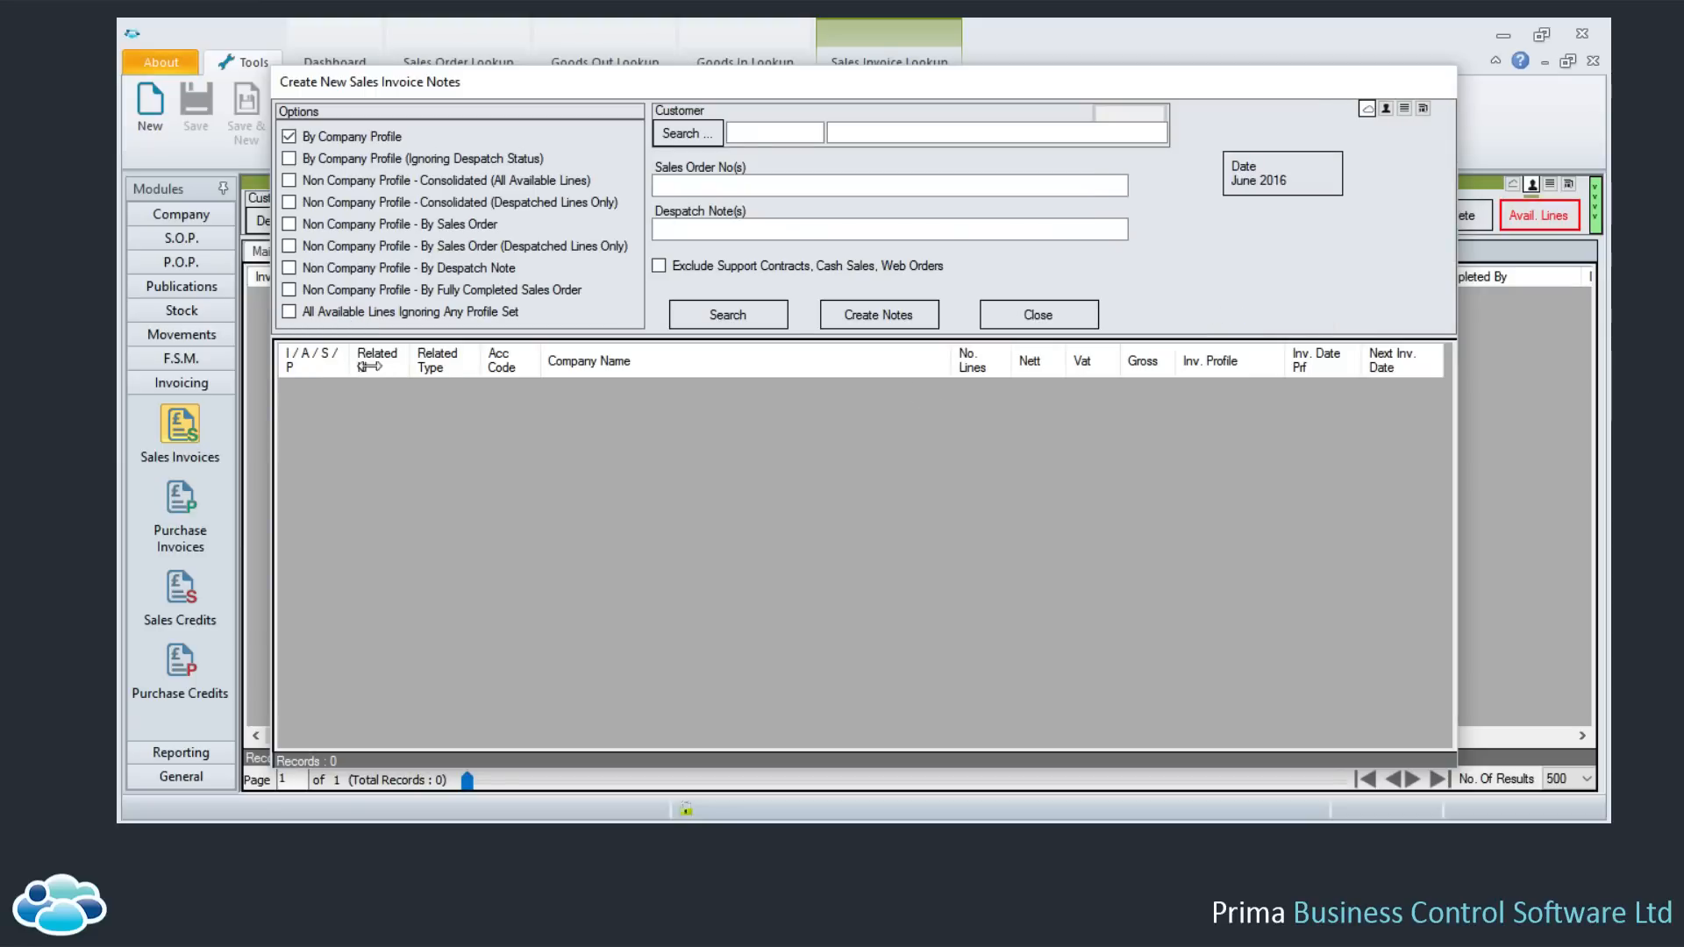
# Widen the I/A/S/P column of the available lines list and reset the date filter to Not Specified
pyautogui.moveTo(369, 366); pyautogui.dragTo(397, 358)
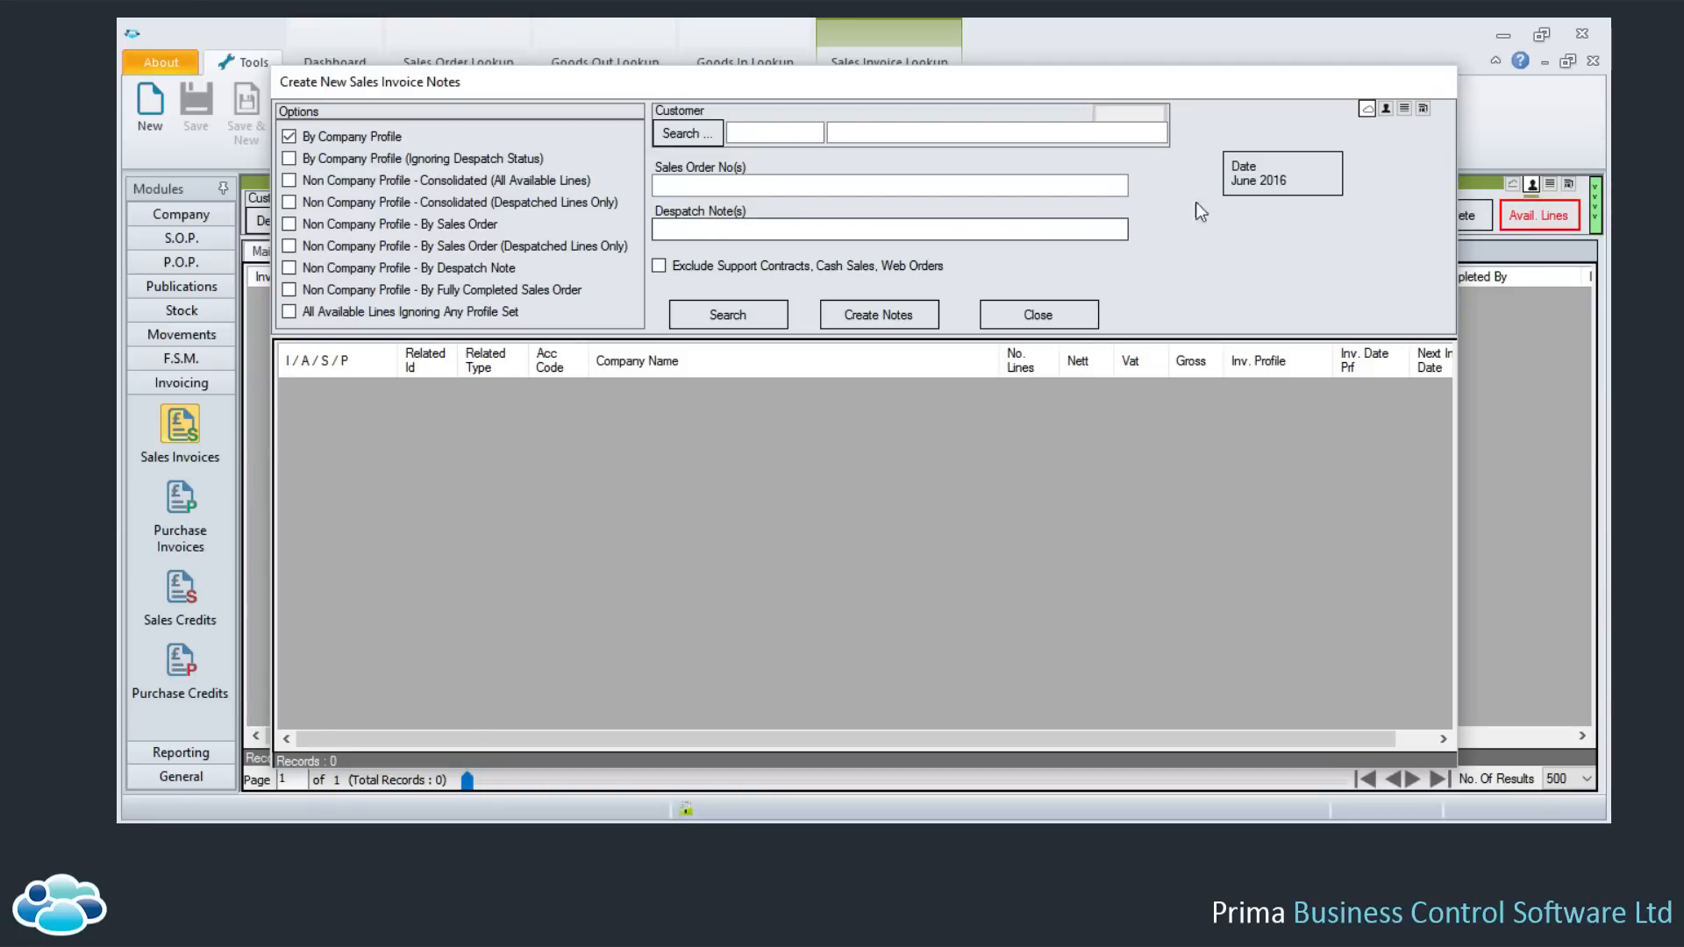
pyautogui.click(1271, 170)
pyautogui.click(1216, 158)
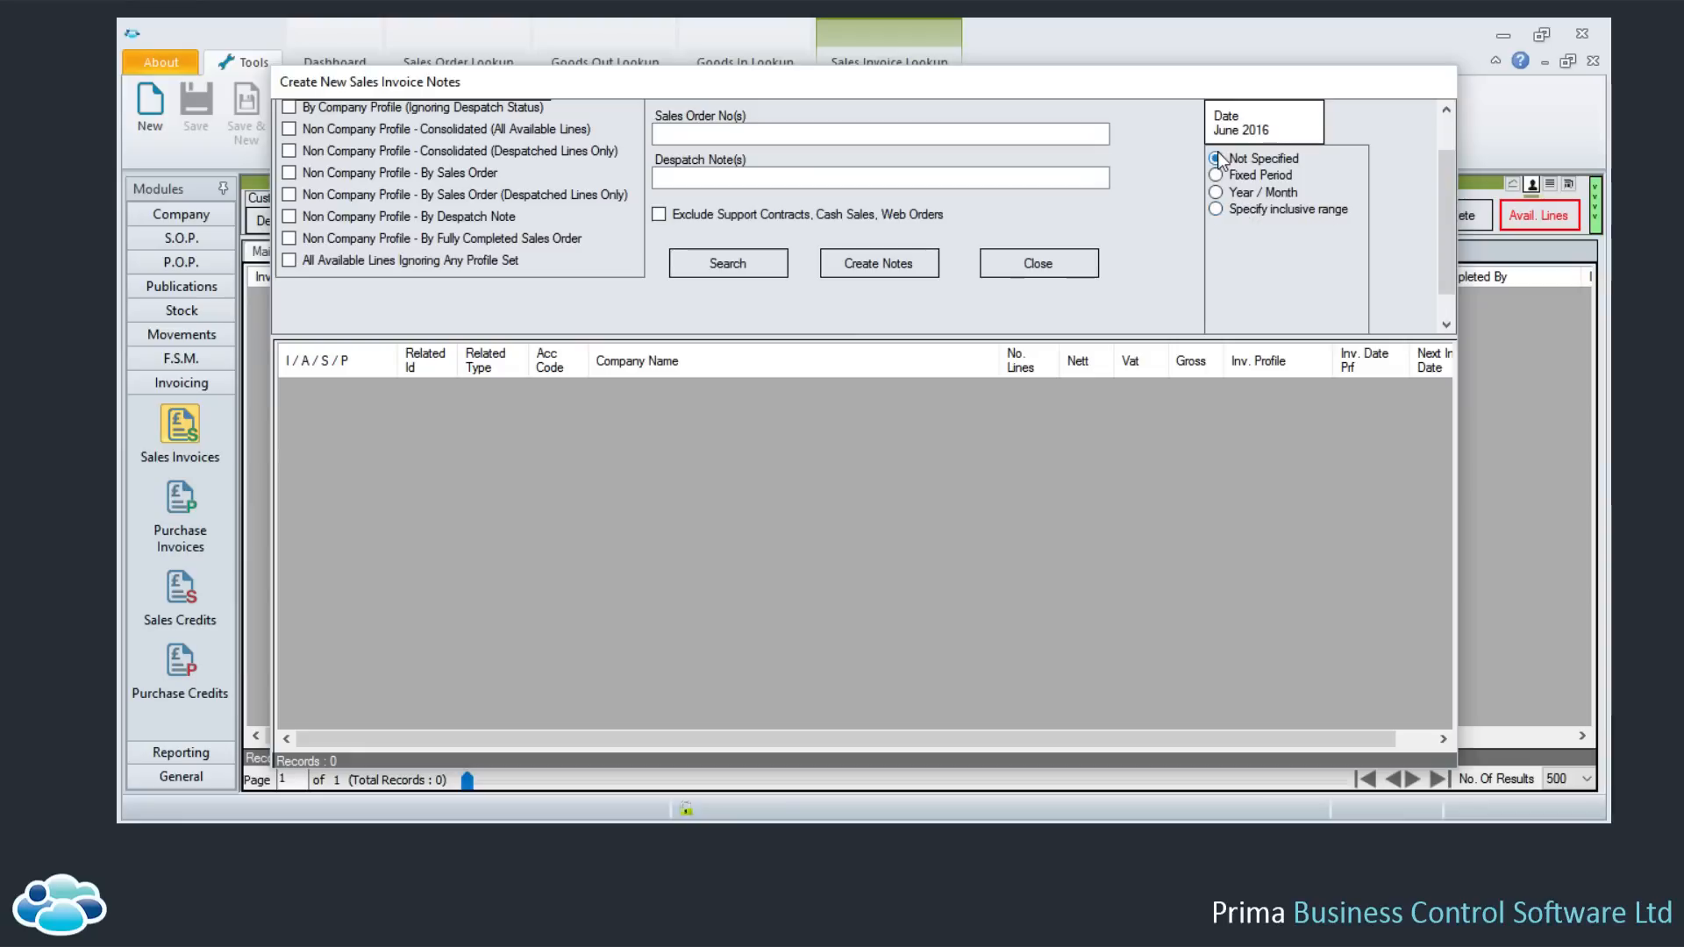
pyautogui.scroll(1, 775, 249)
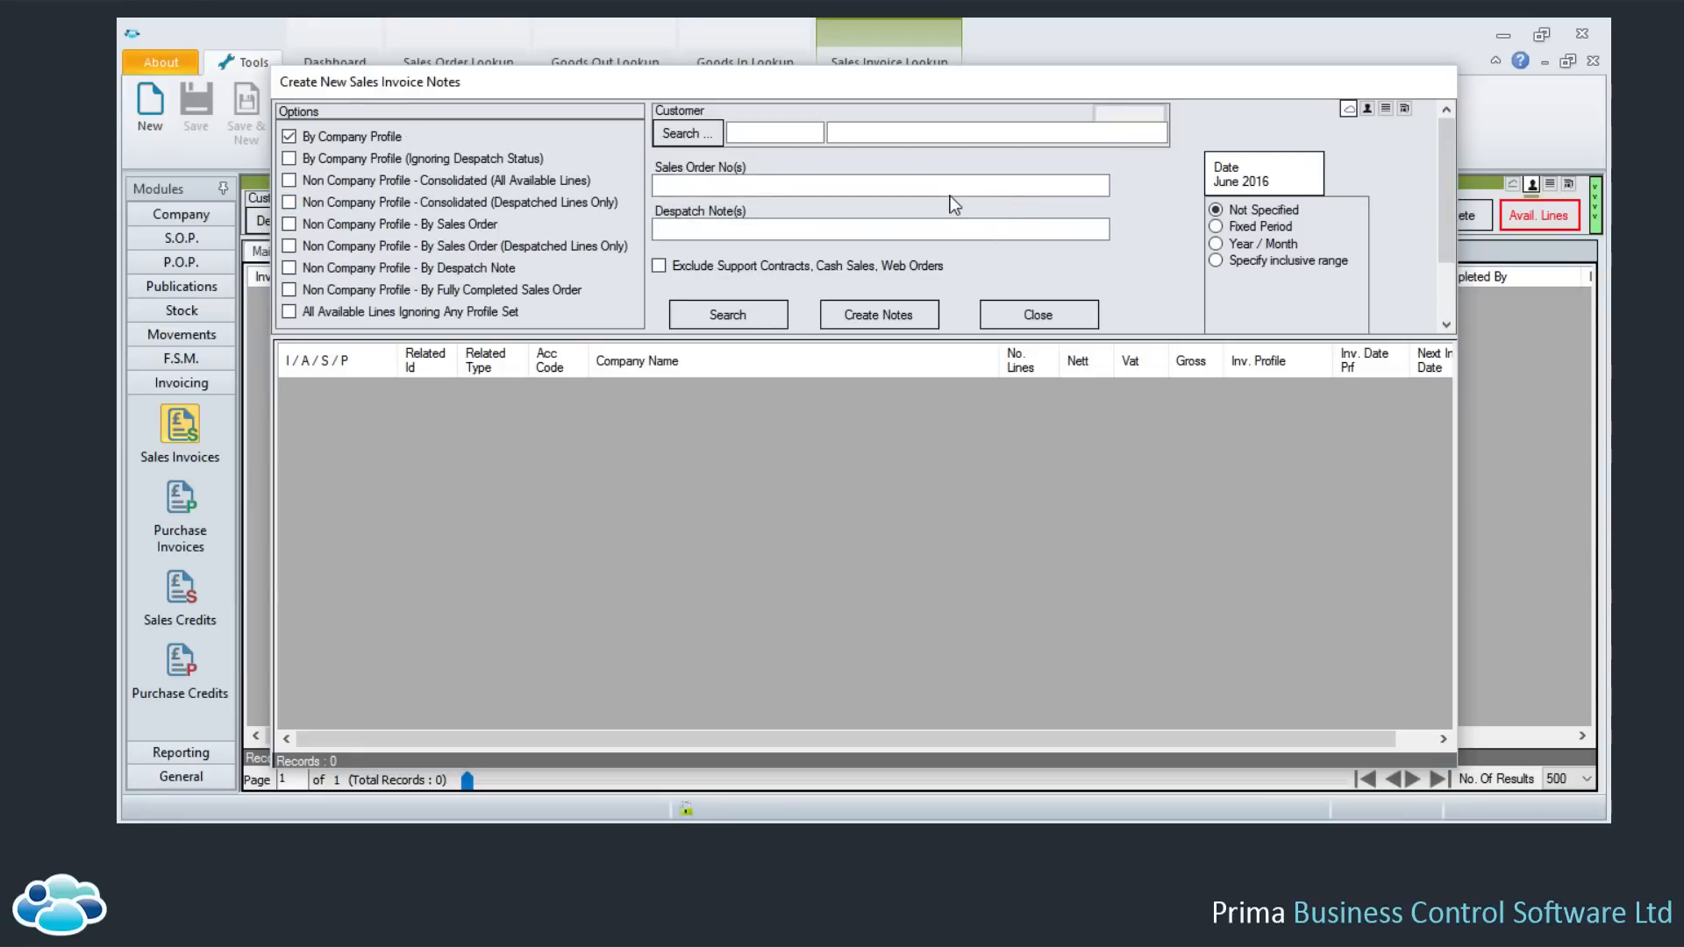
# Search the available lines by company profile, and widen the Nett column to check KPMG's amount
pyautogui.click(730, 313)
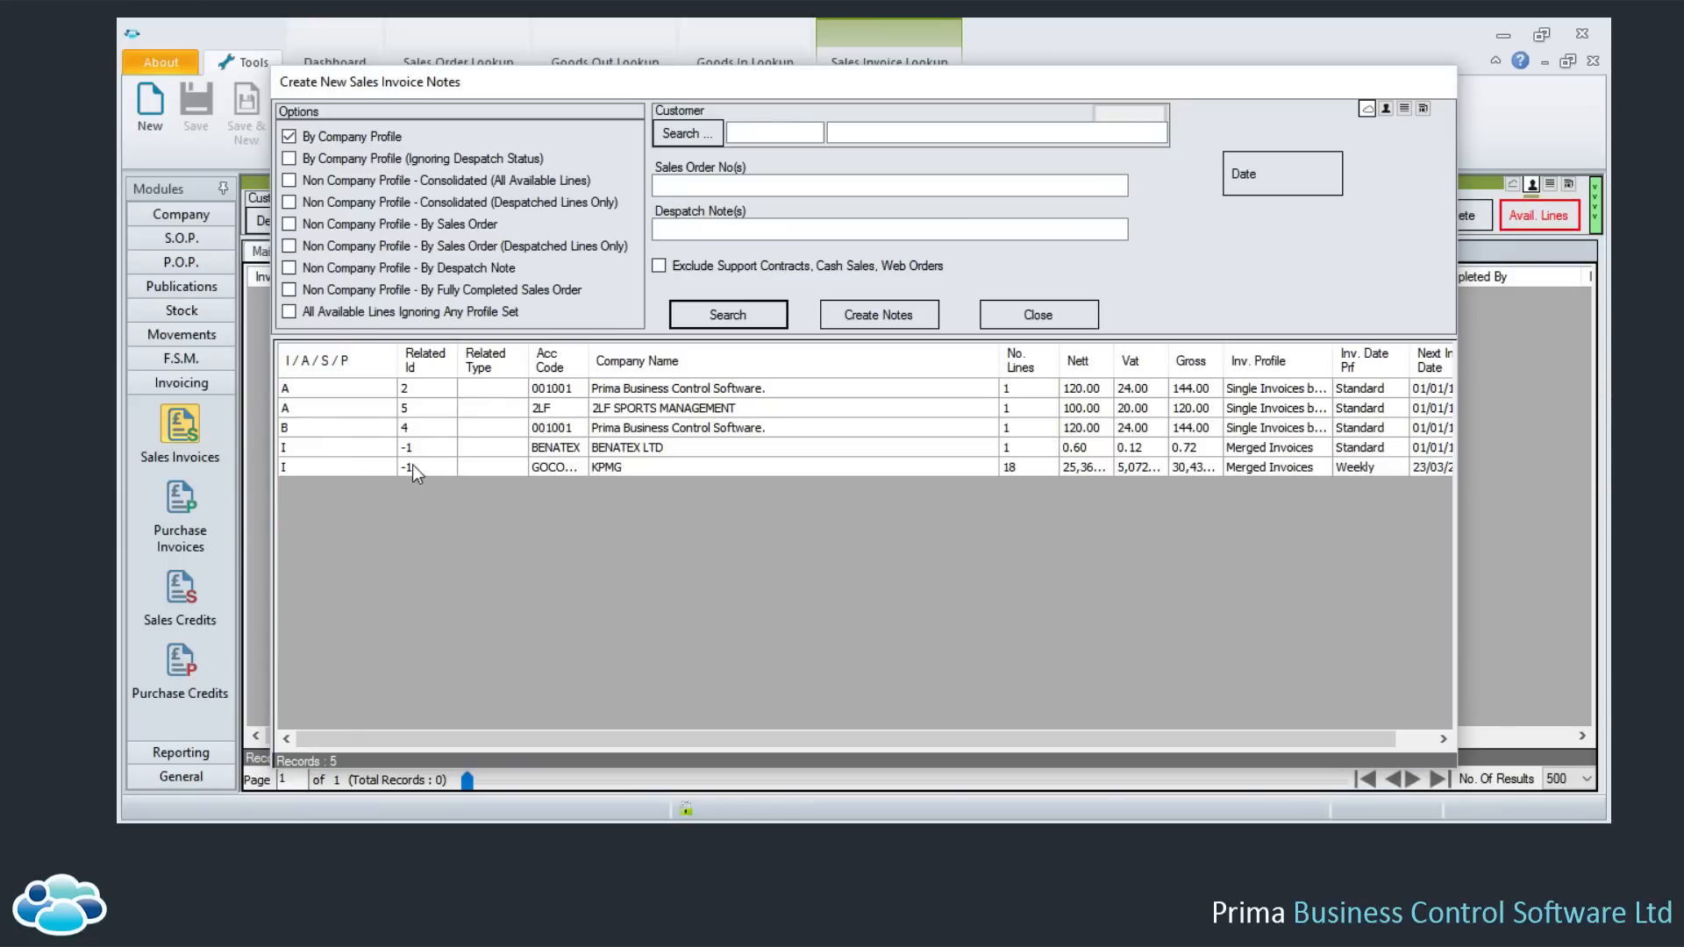
pyautogui.click(415, 472)
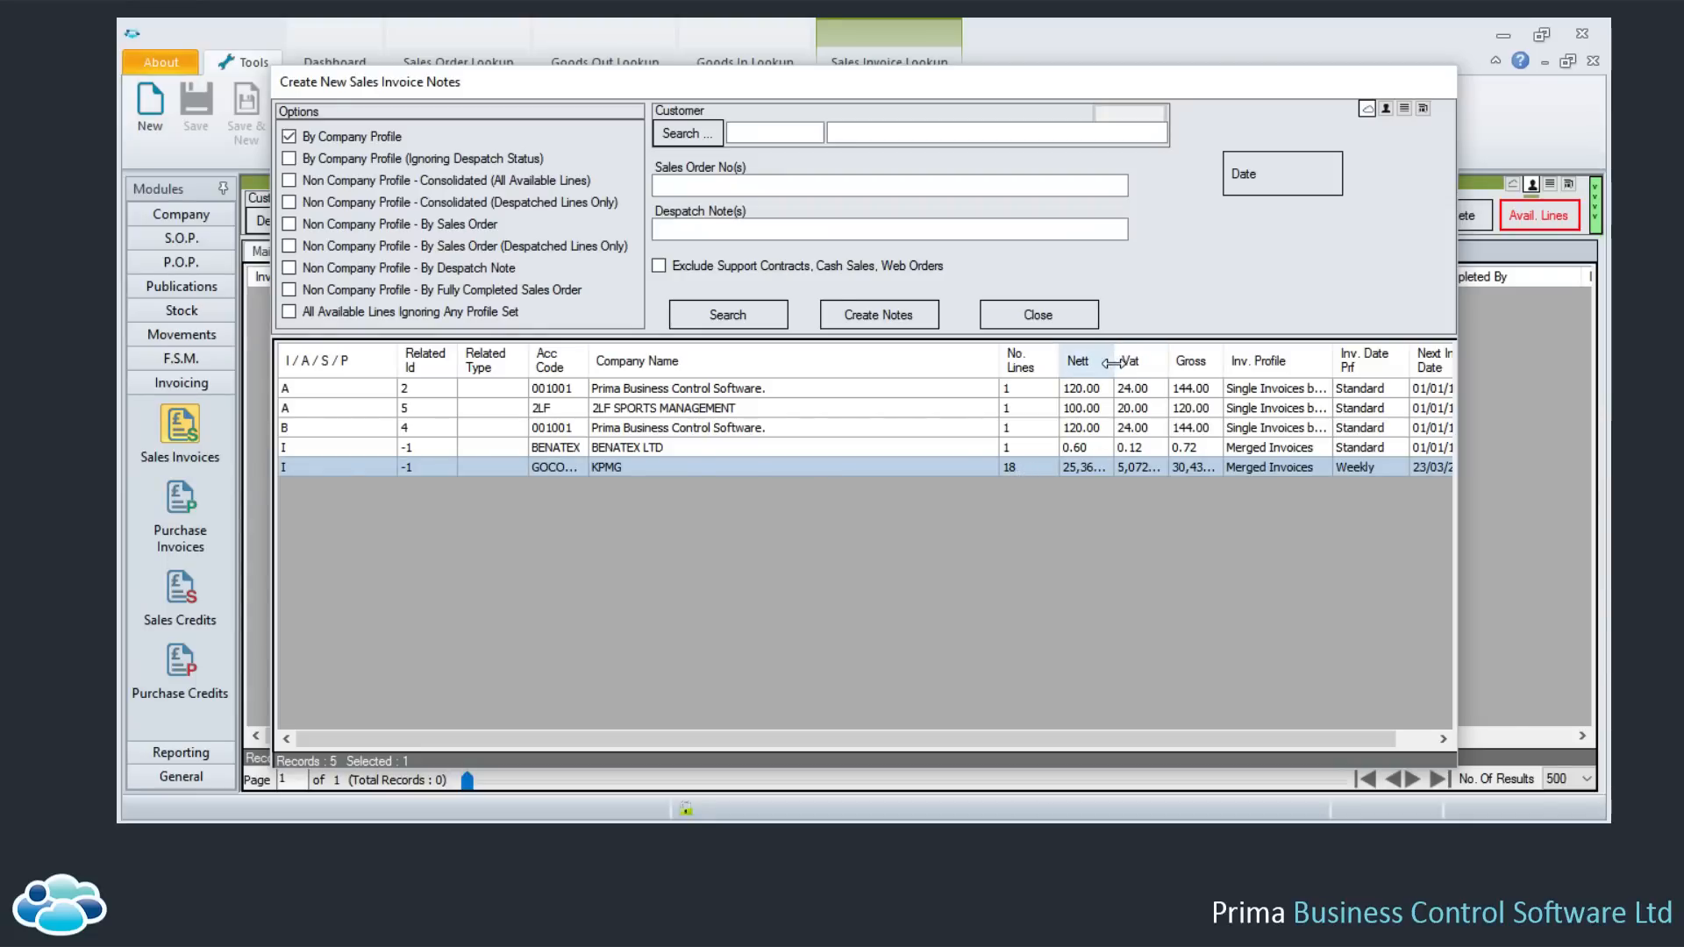
pyautogui.moveTo(1112, 362); pyautogui.dragTo(1143, 364)
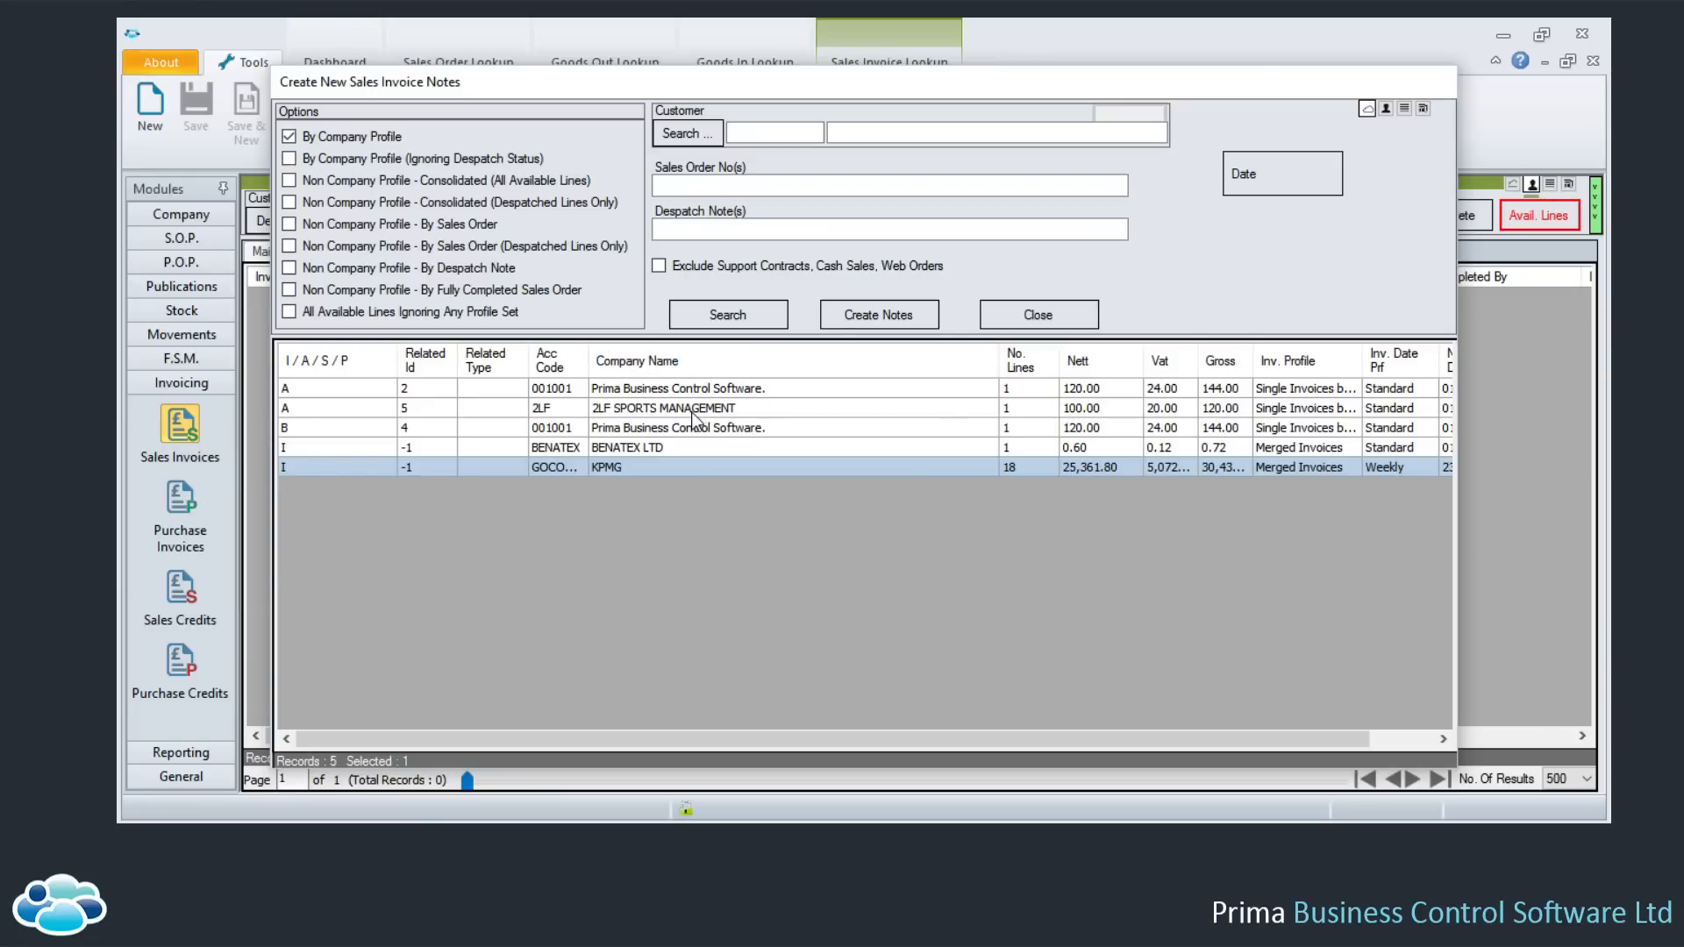
# Create a sales invoice note from the BENATEX LTD entry only
pyautogui.moveTo(695, 409); pyautogui.dragTo(691, 471)
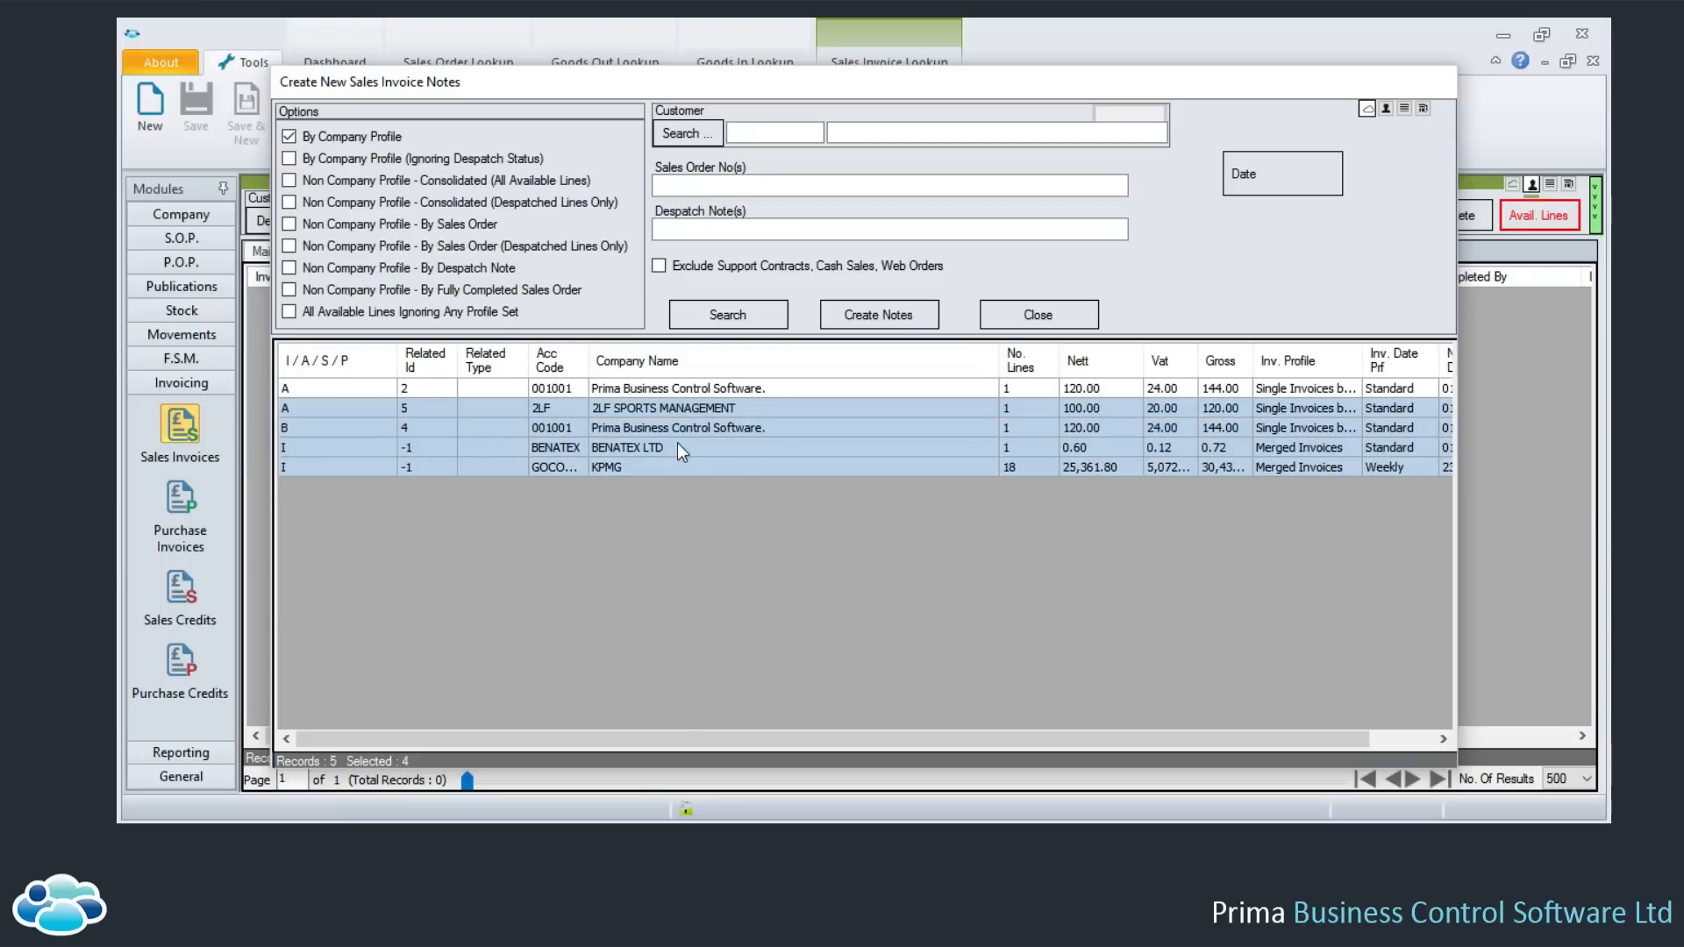
pyautogui.click(682, 450)
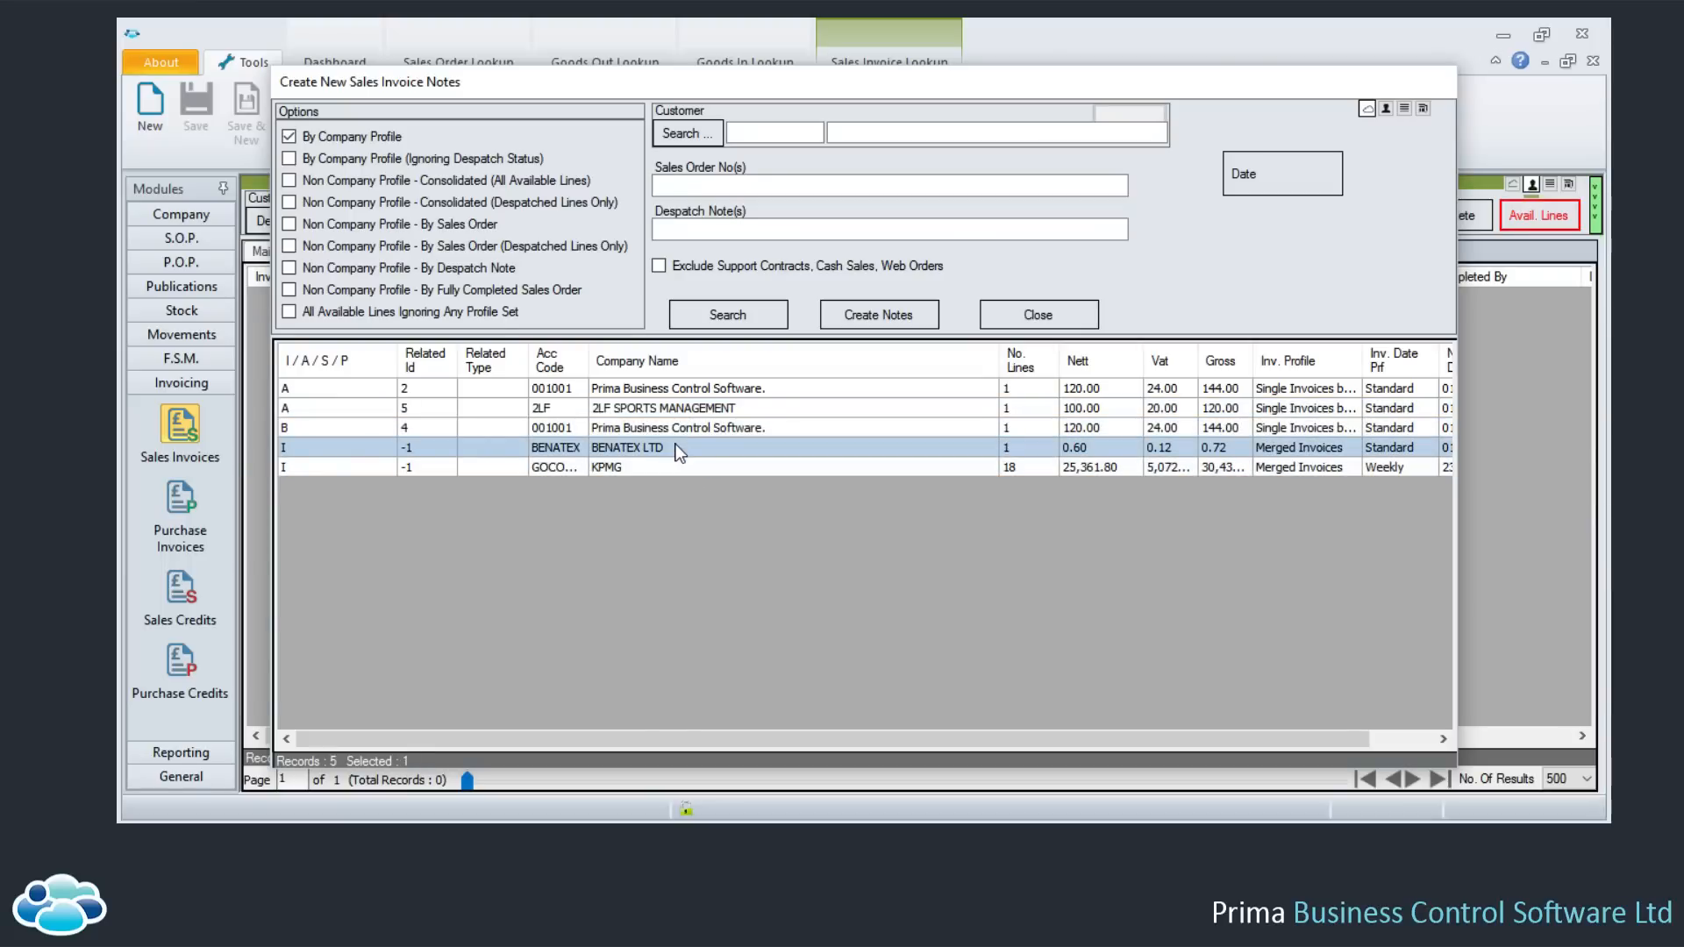
pyautogui.click(850, 317)
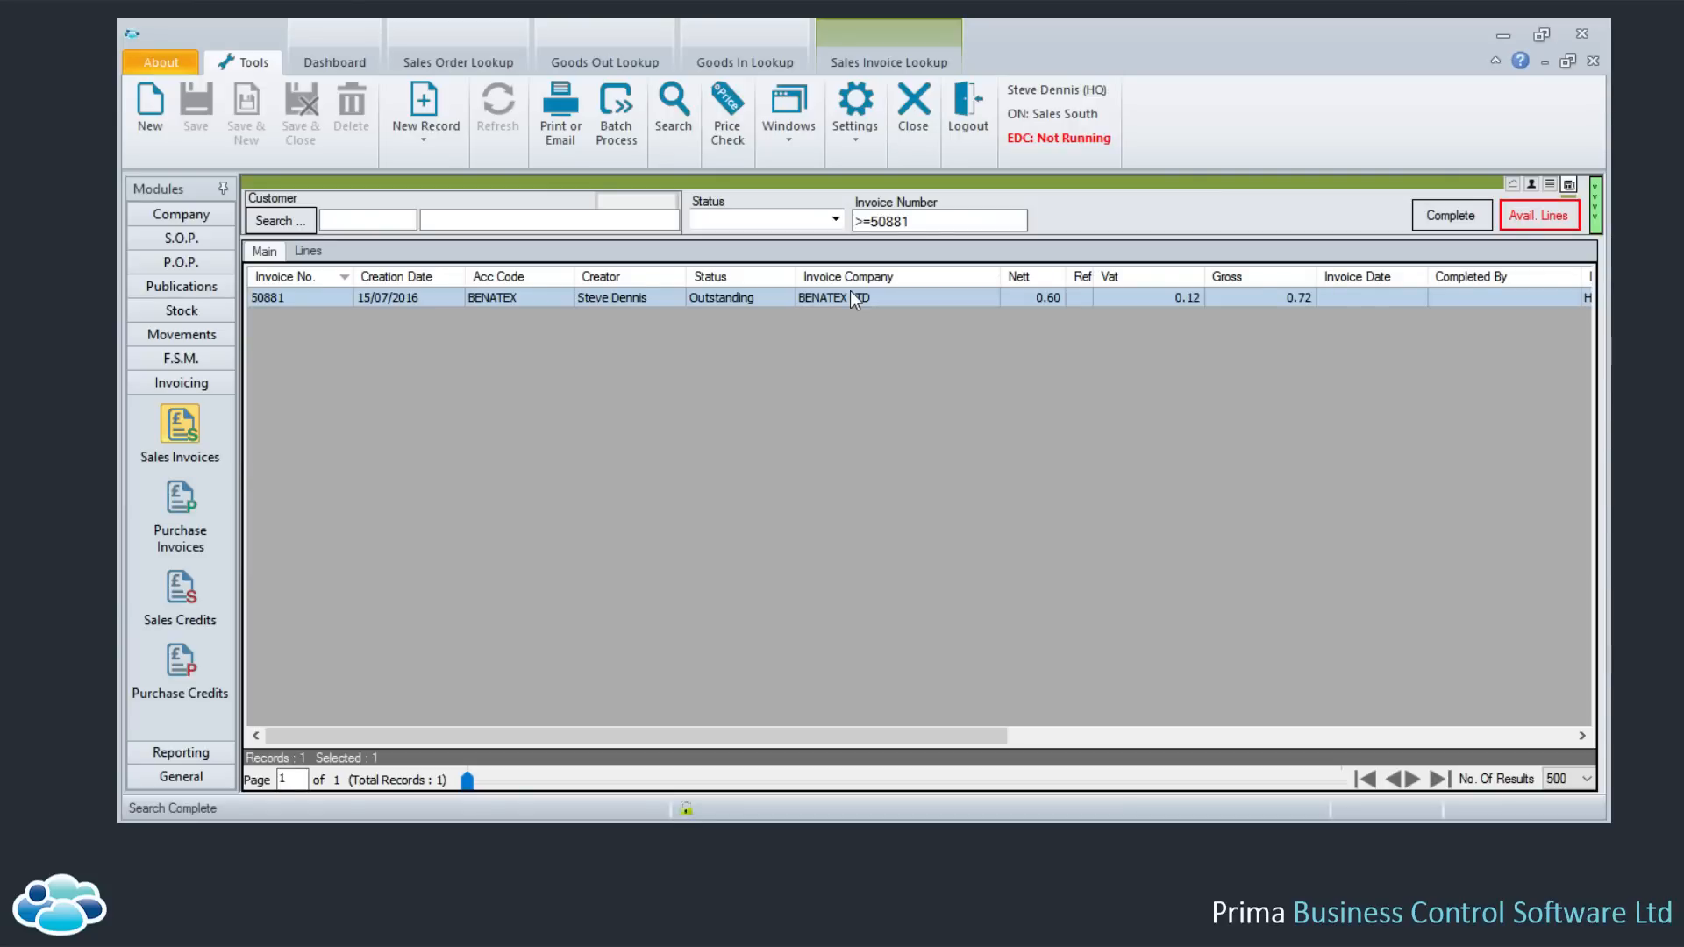
# Complete the outstanding BENATEX LTD sales invoice with a completion date of 15 Jul 2016, and close the batch completion window
pyautogui.click(1429, 221)
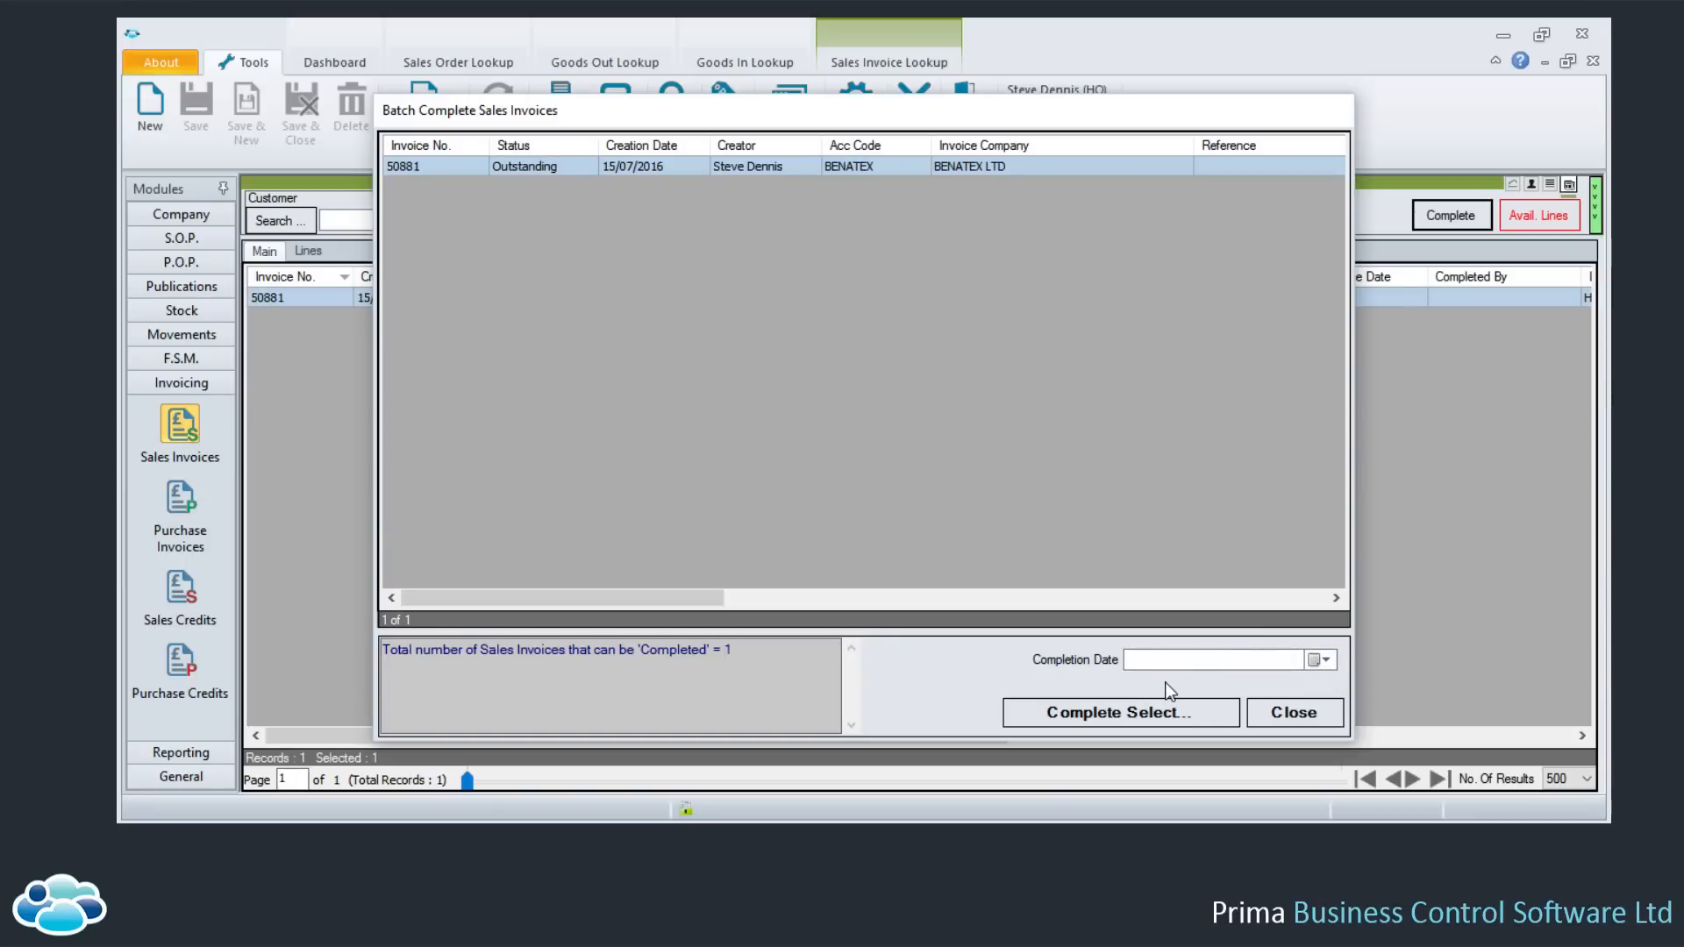
pyautogui.click(1328, 658)
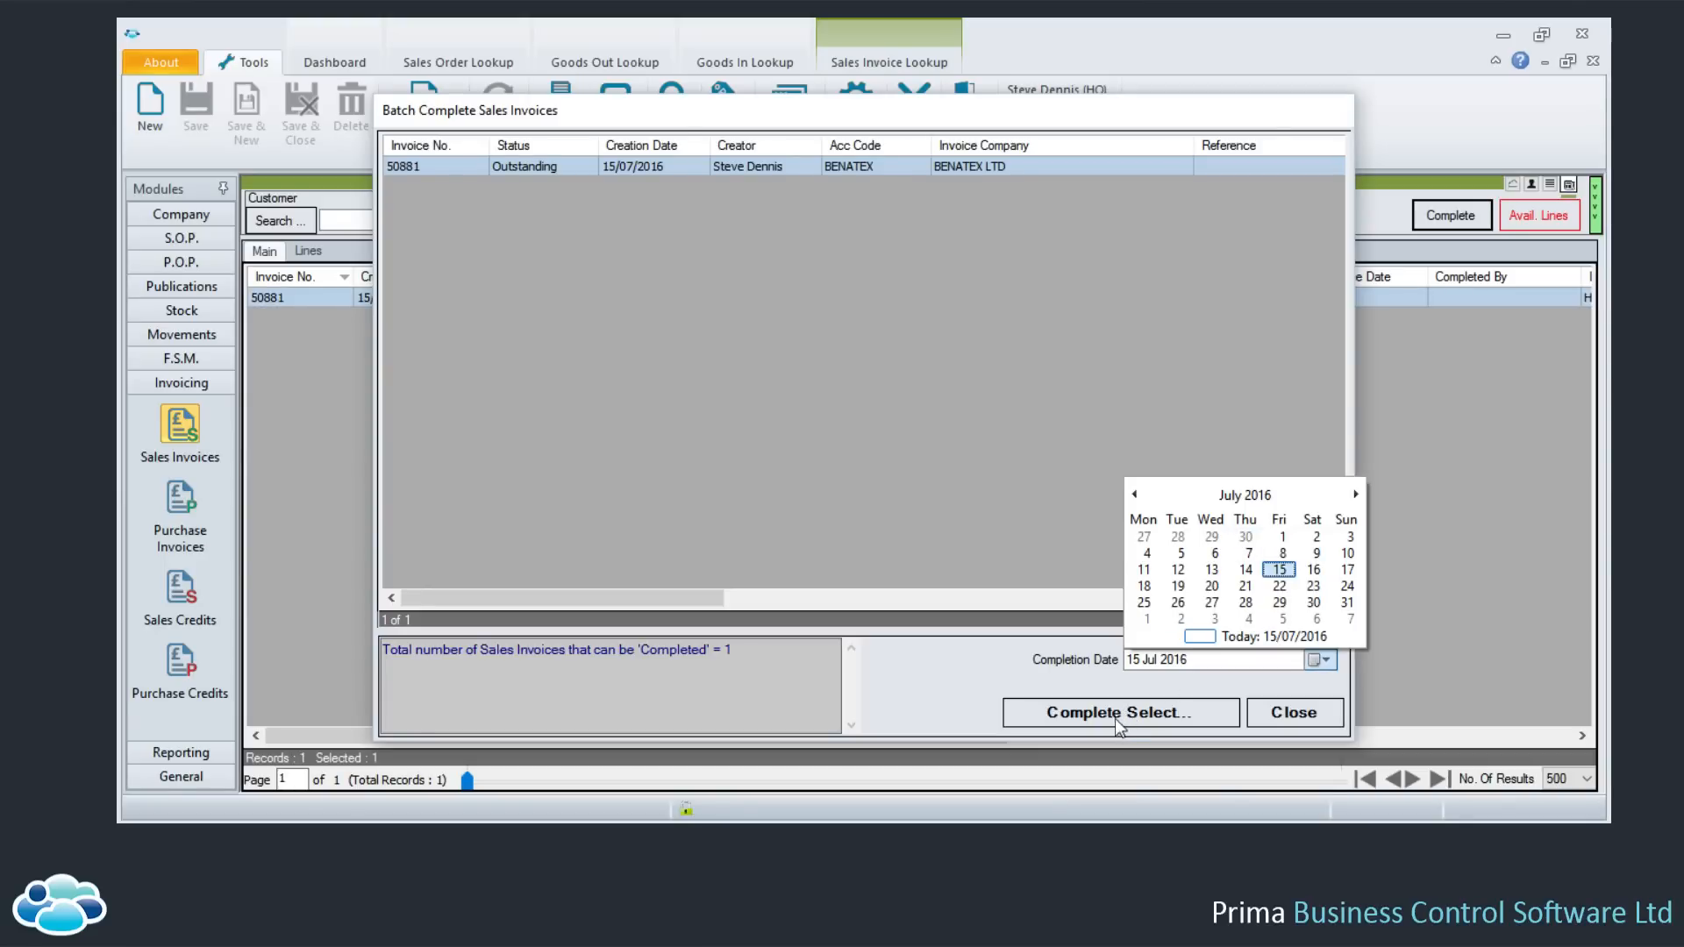
pyautogui.click(991, 665)
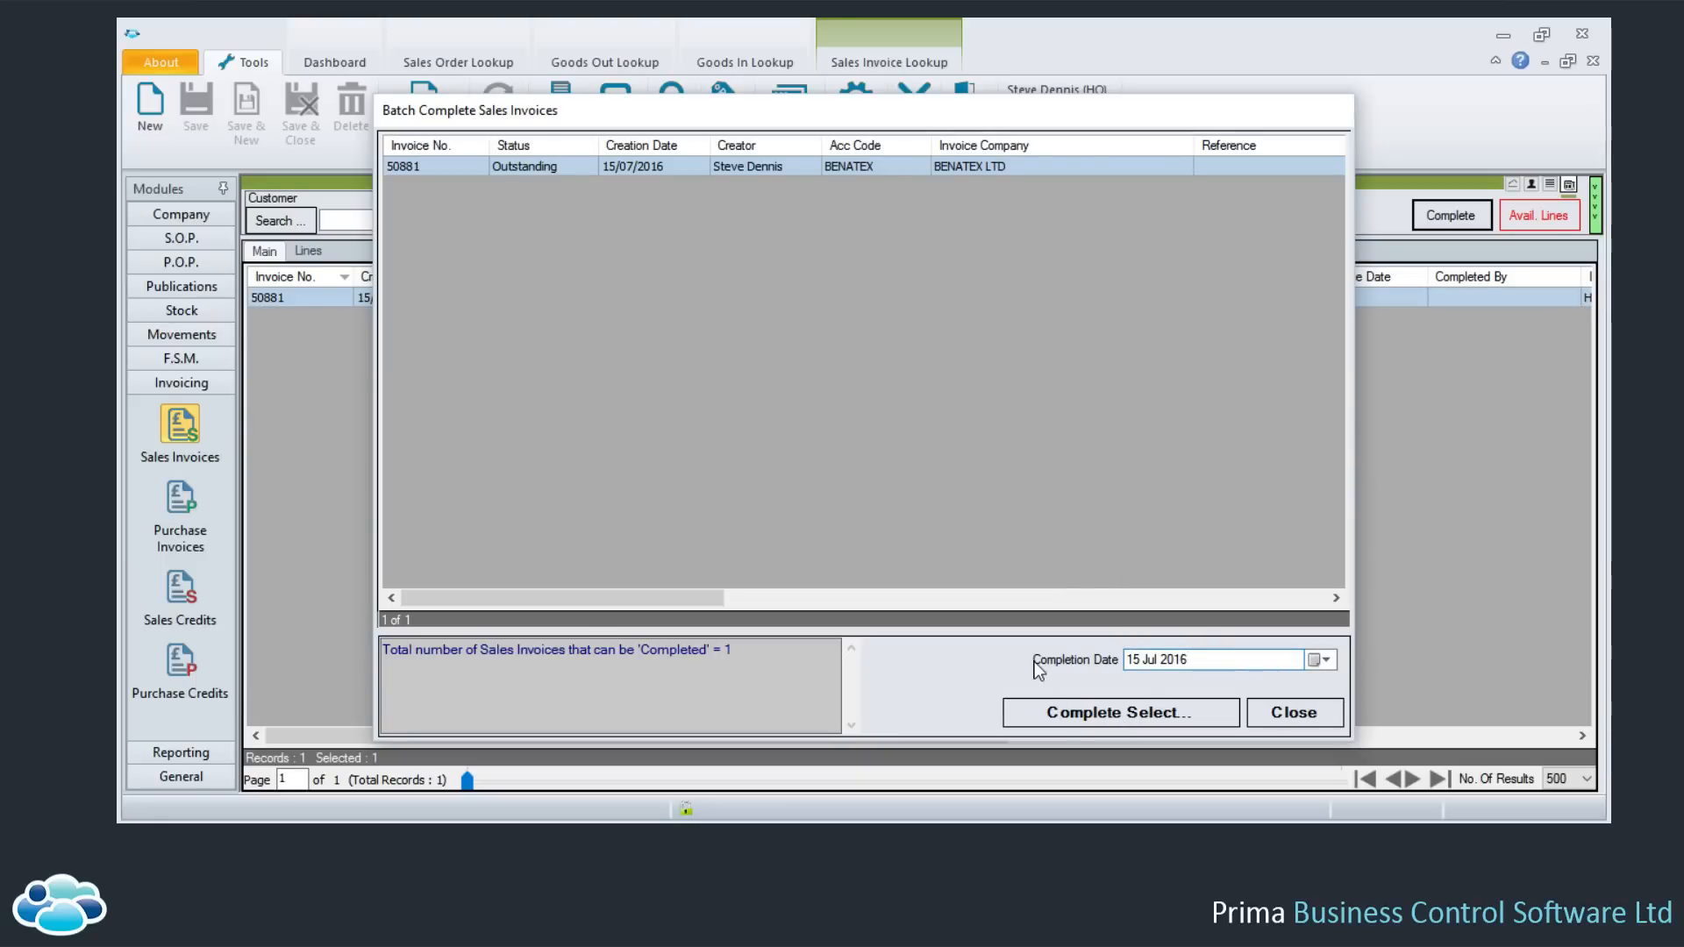
pyautogui.click(1044, 723)
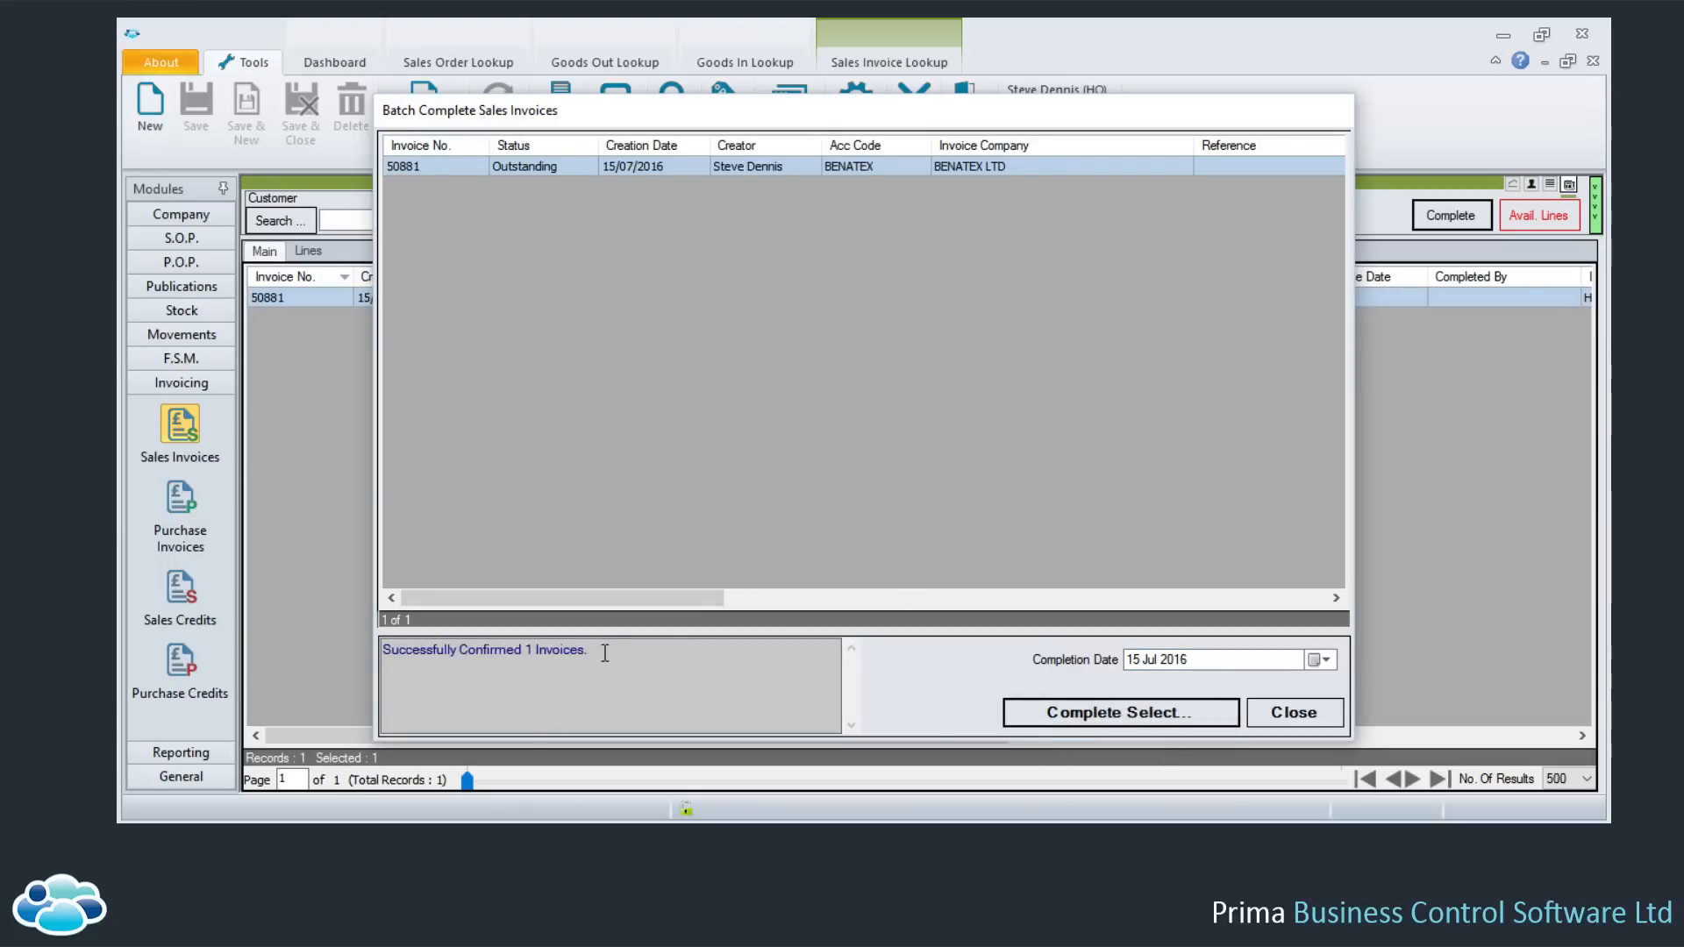
pyautogui.moveTo(607, 650); pyautogui.dragTo(394, 668)
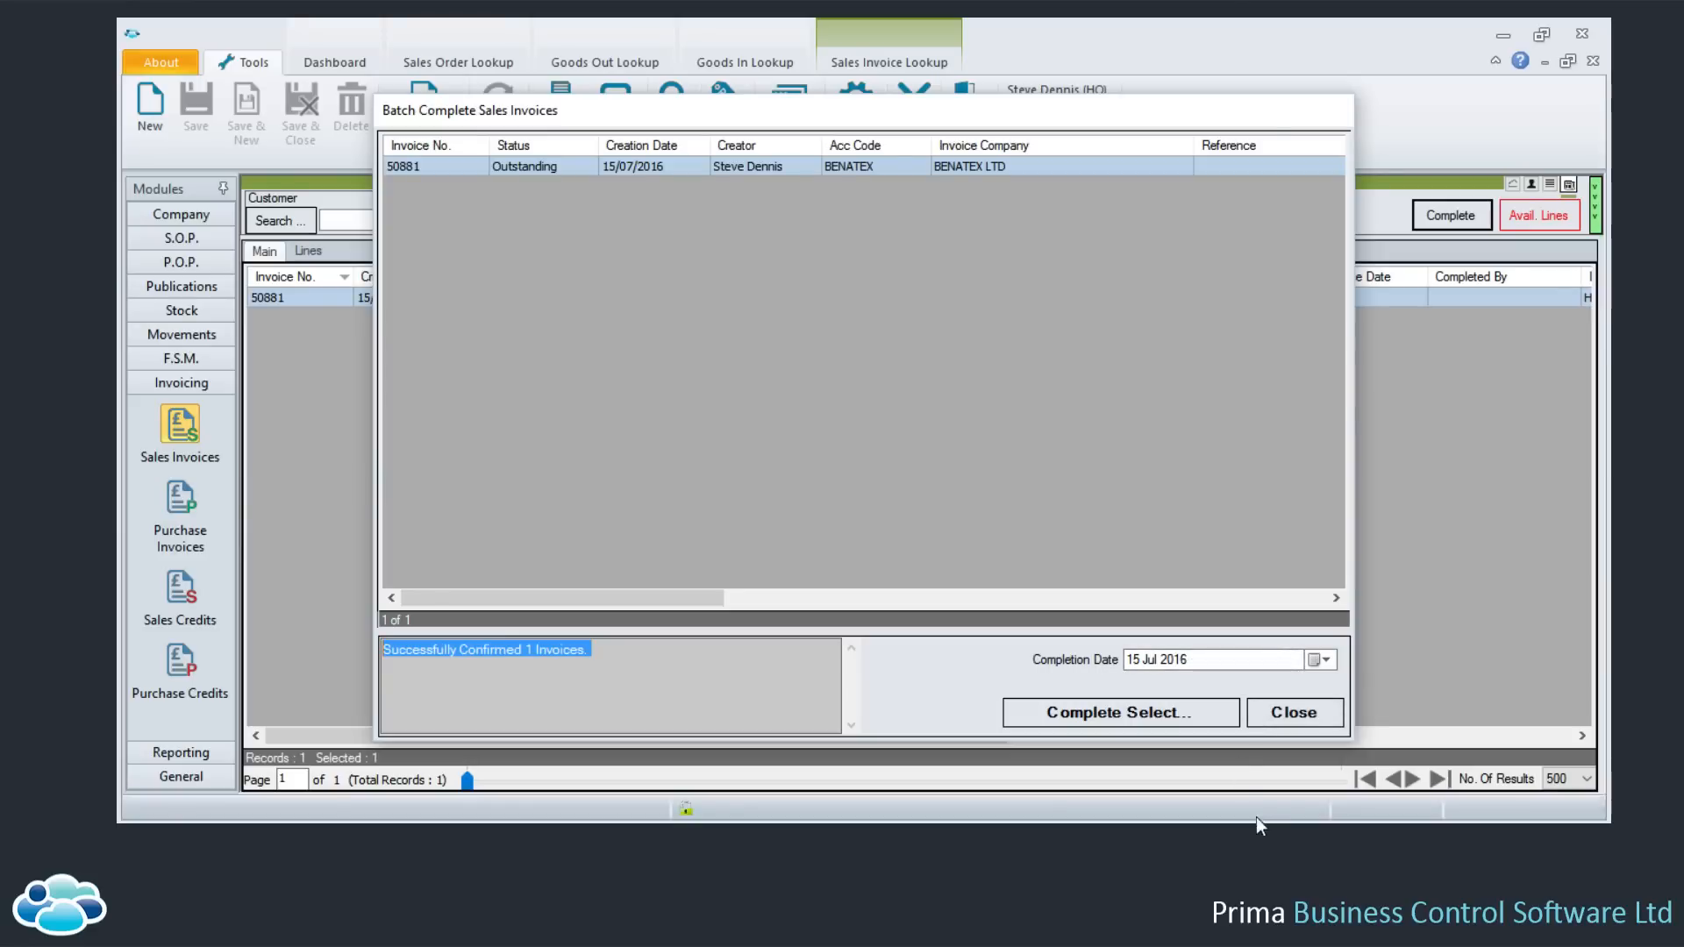
pyautogui.click(1295, 728)
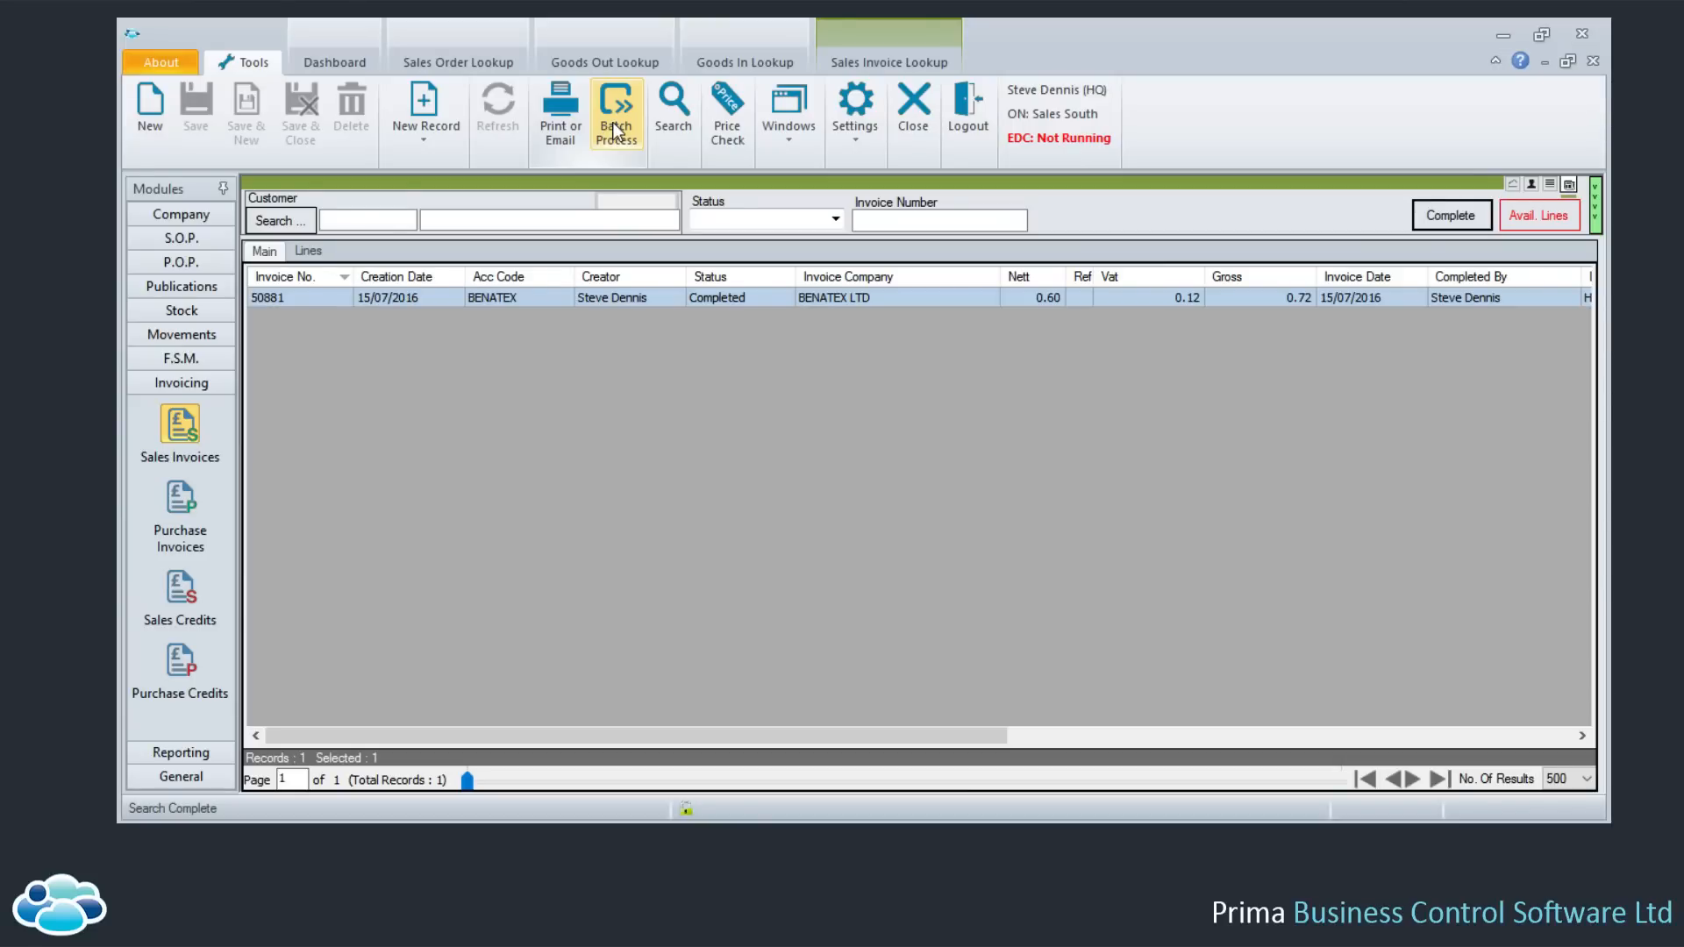
# Open the print and email options for the completed BENATEX LTD invoice, set 2 copies, and view the available report formats
pyautogui.click(561, 129)
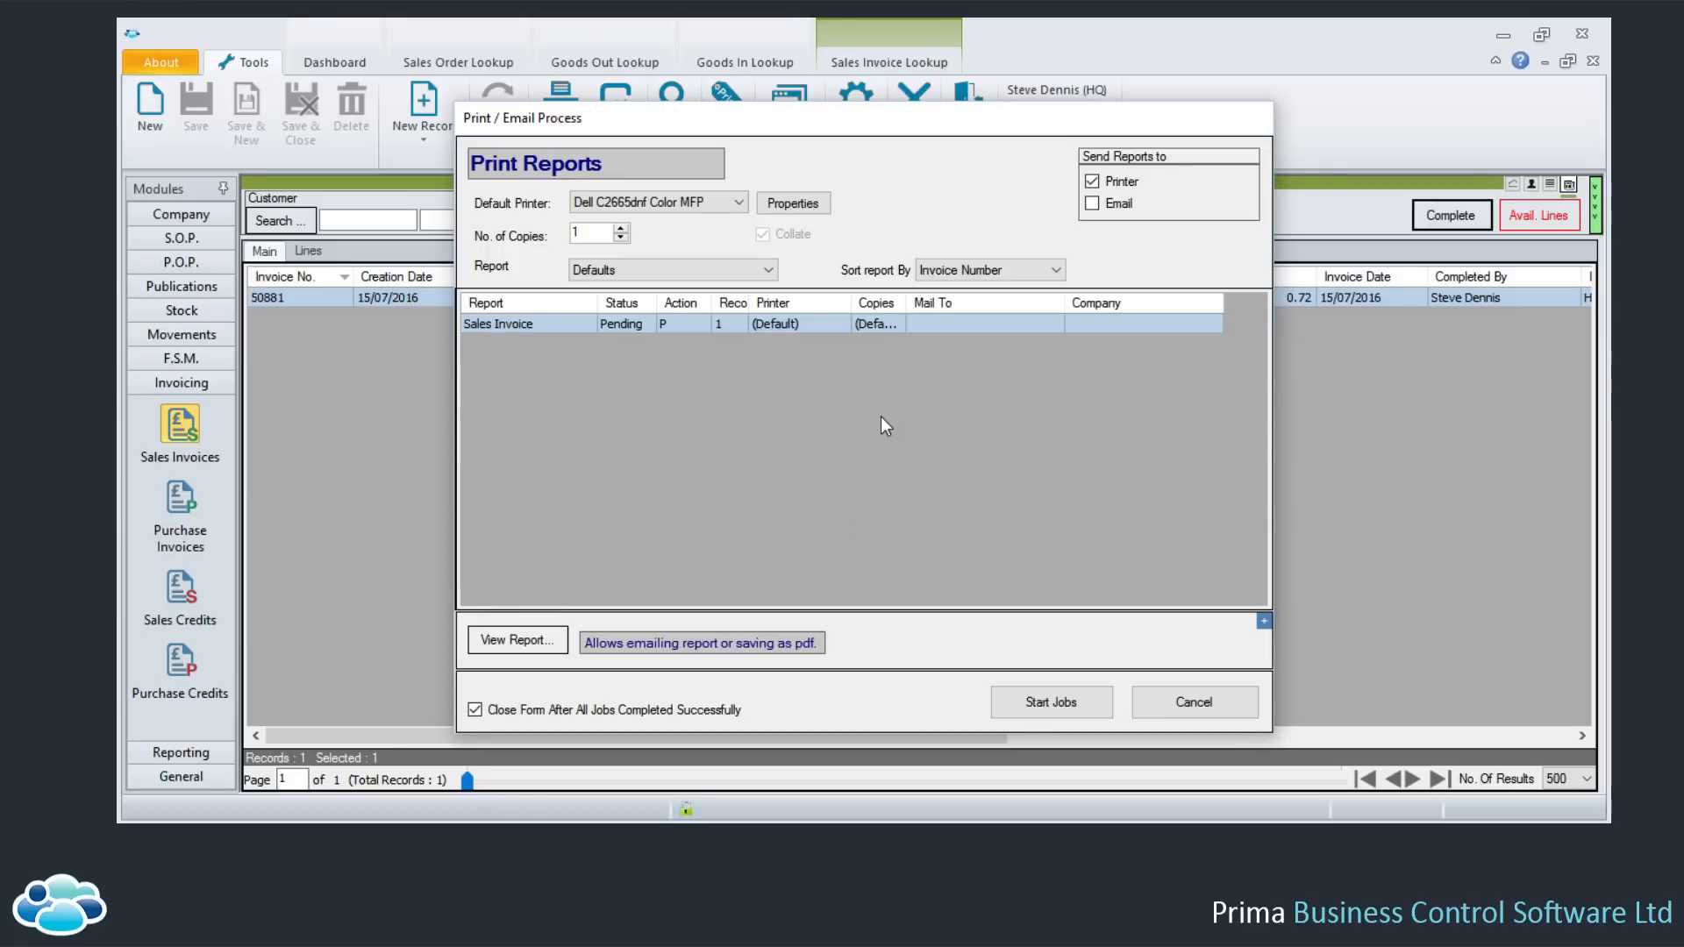
pyautogui.click(621, 227)
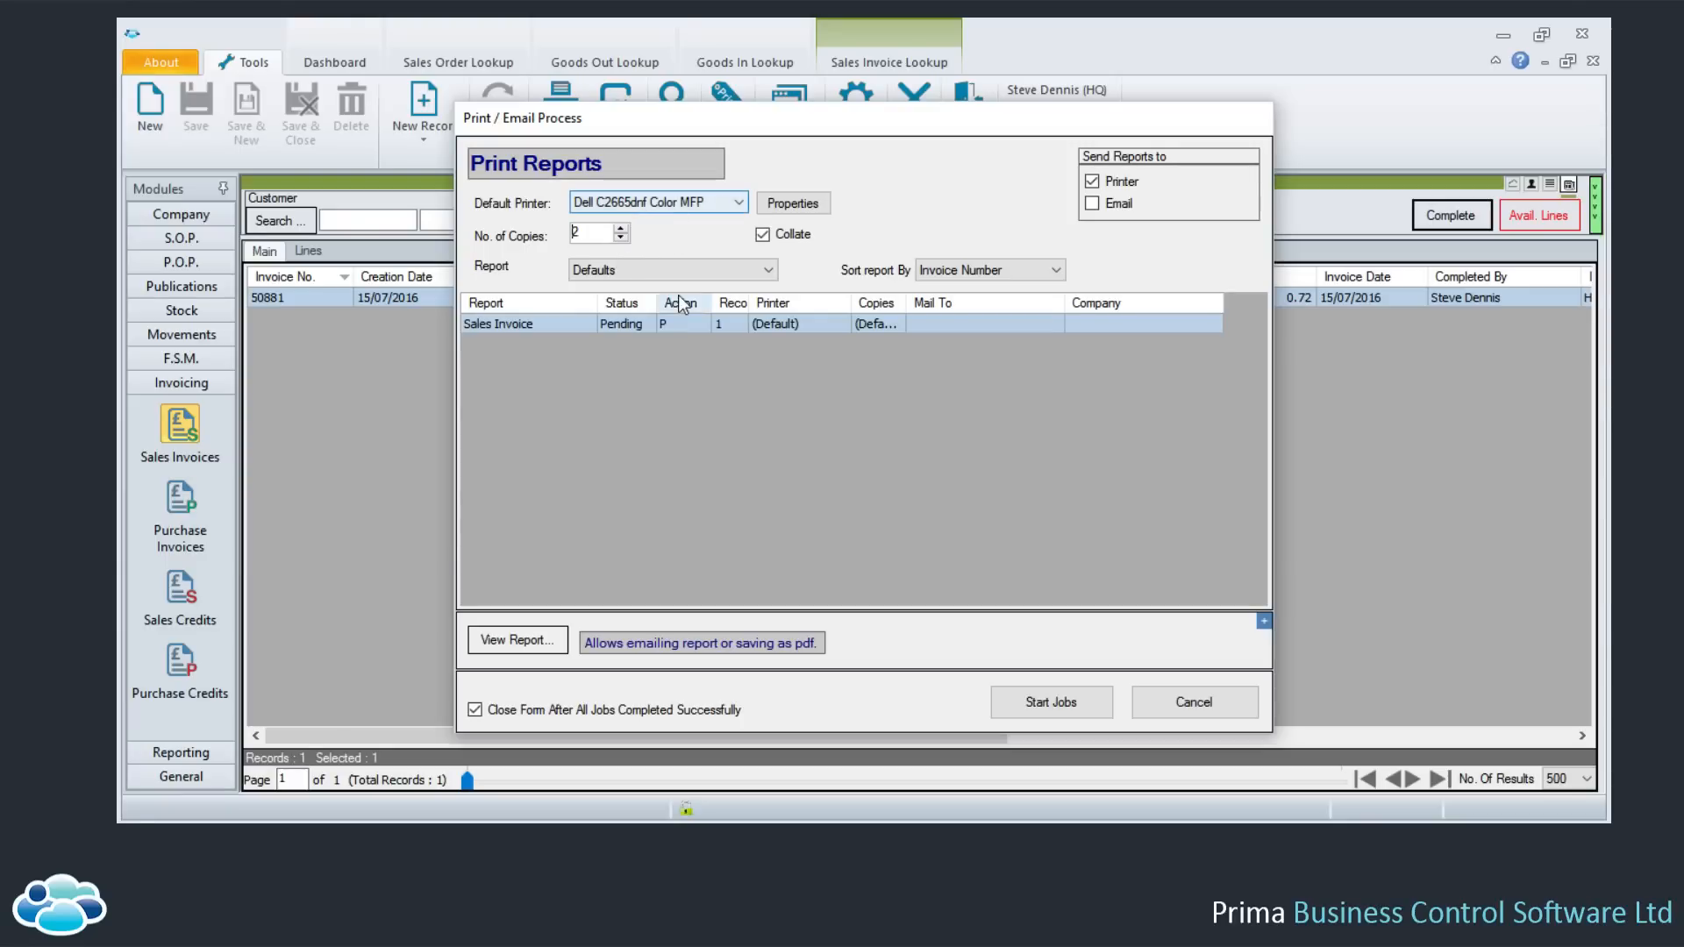
pyautogui.click(631, 275)
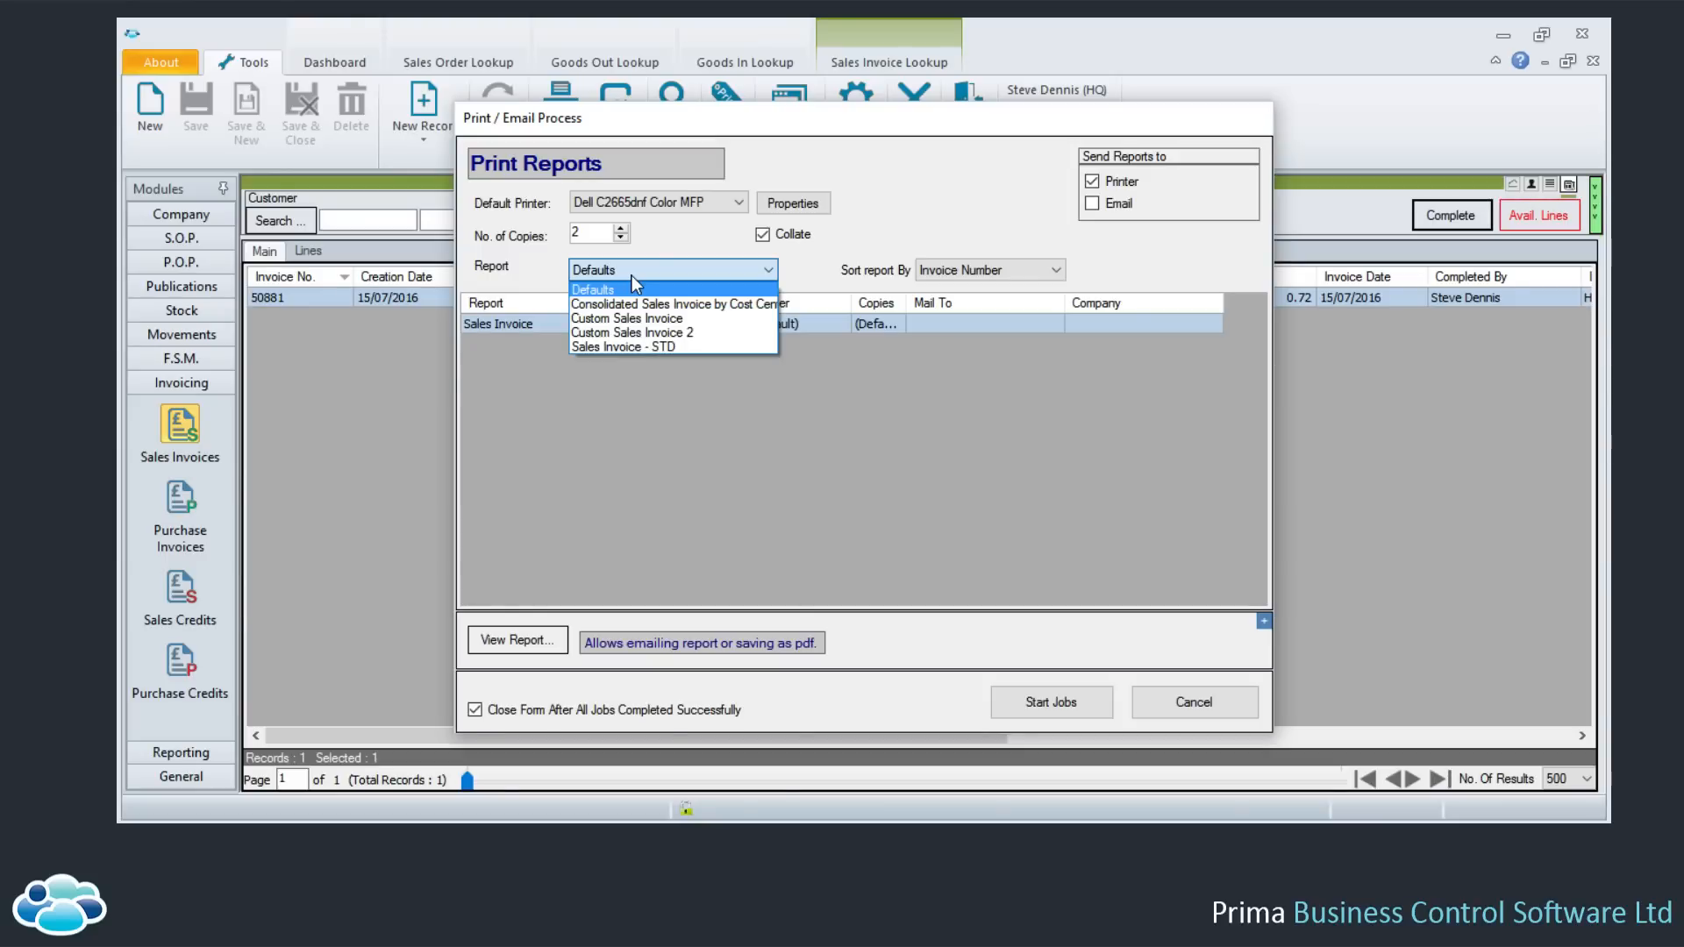
pyautogui.click(631, 277)
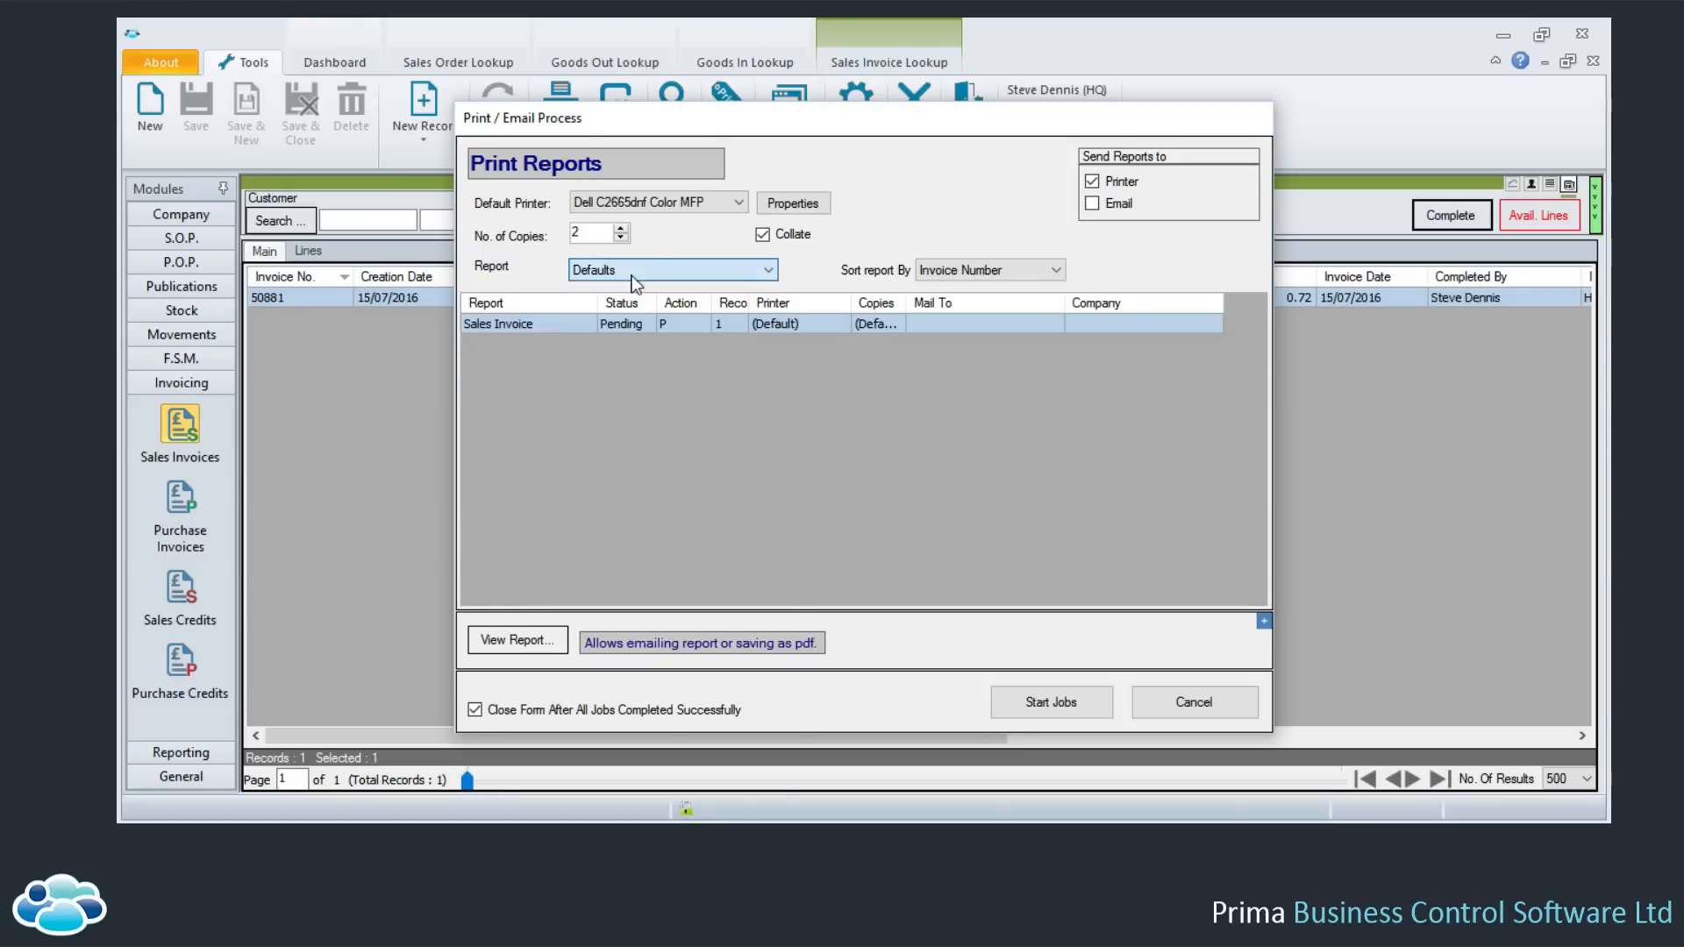
# Preview the sales invoice report, and check the email destination instead of the printer before cancelling the print process
pyautogui.click(531, 640)
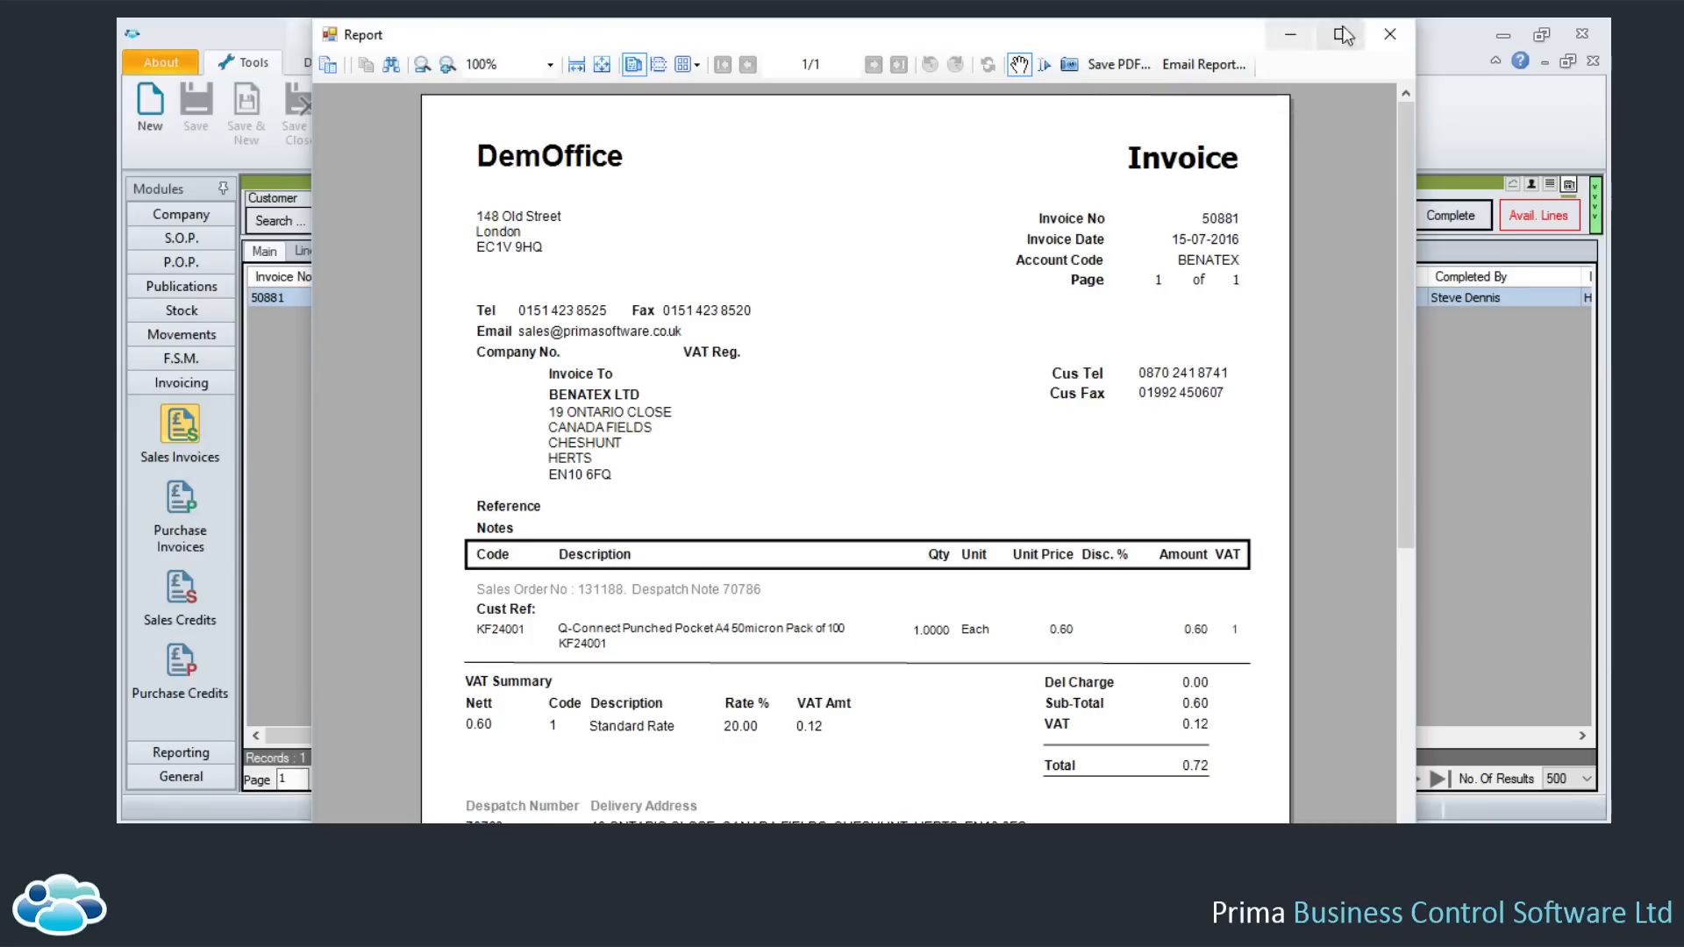
pyautogui.click(1390, 34)
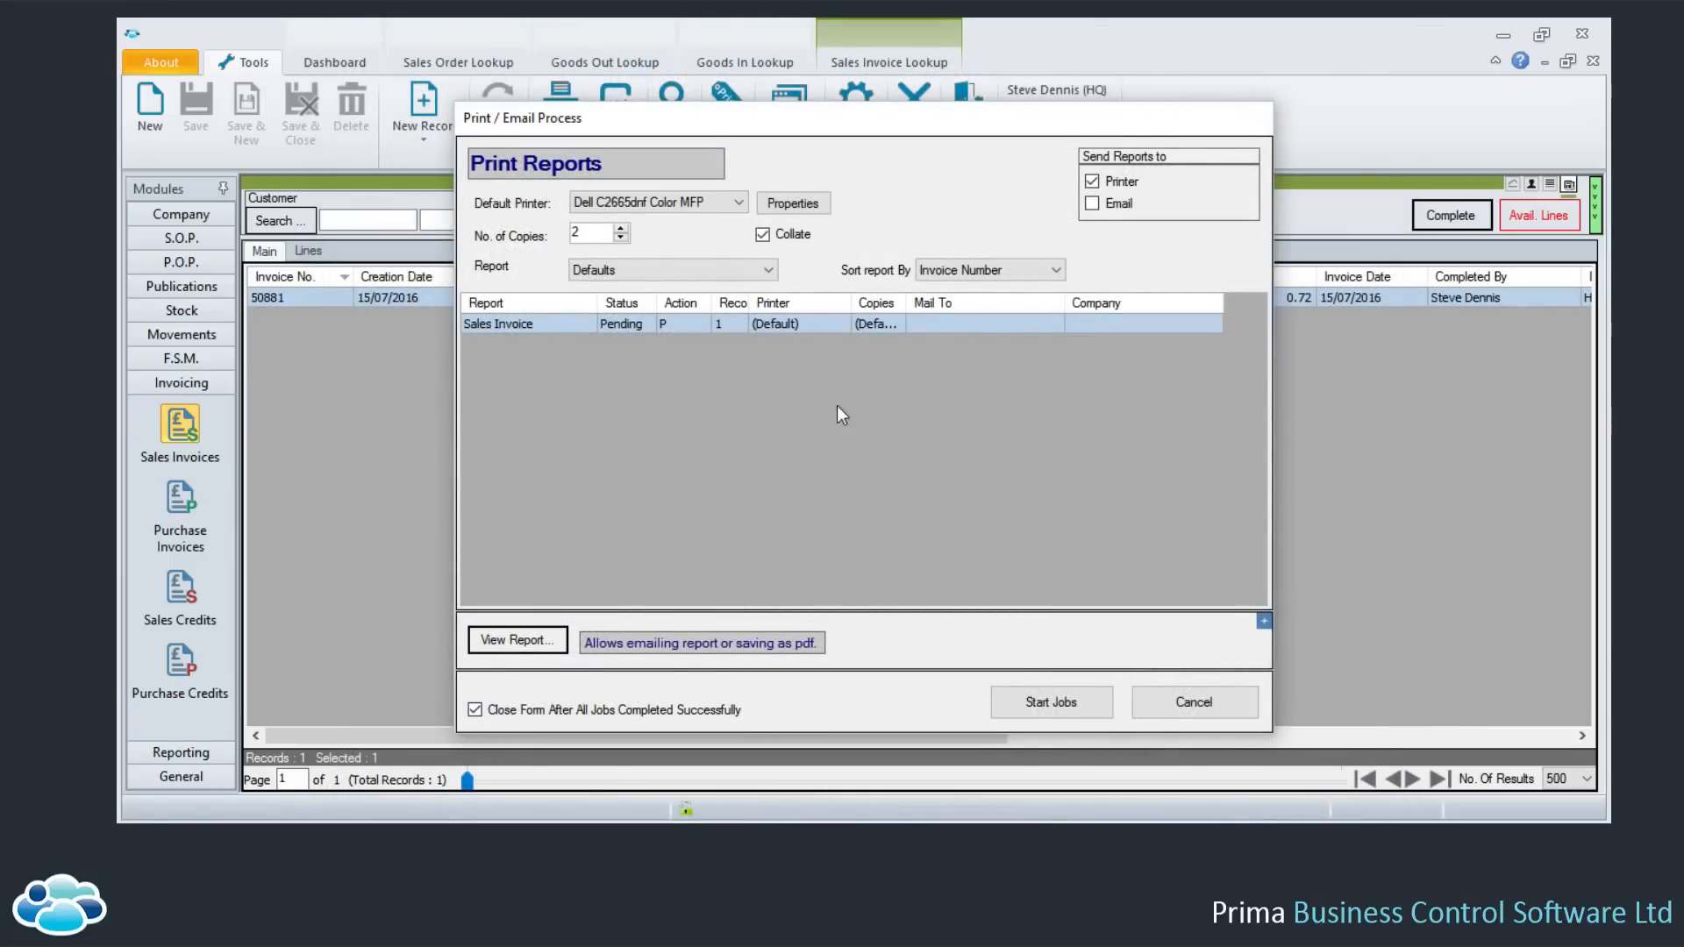
pyautogui.click(1092, 203)
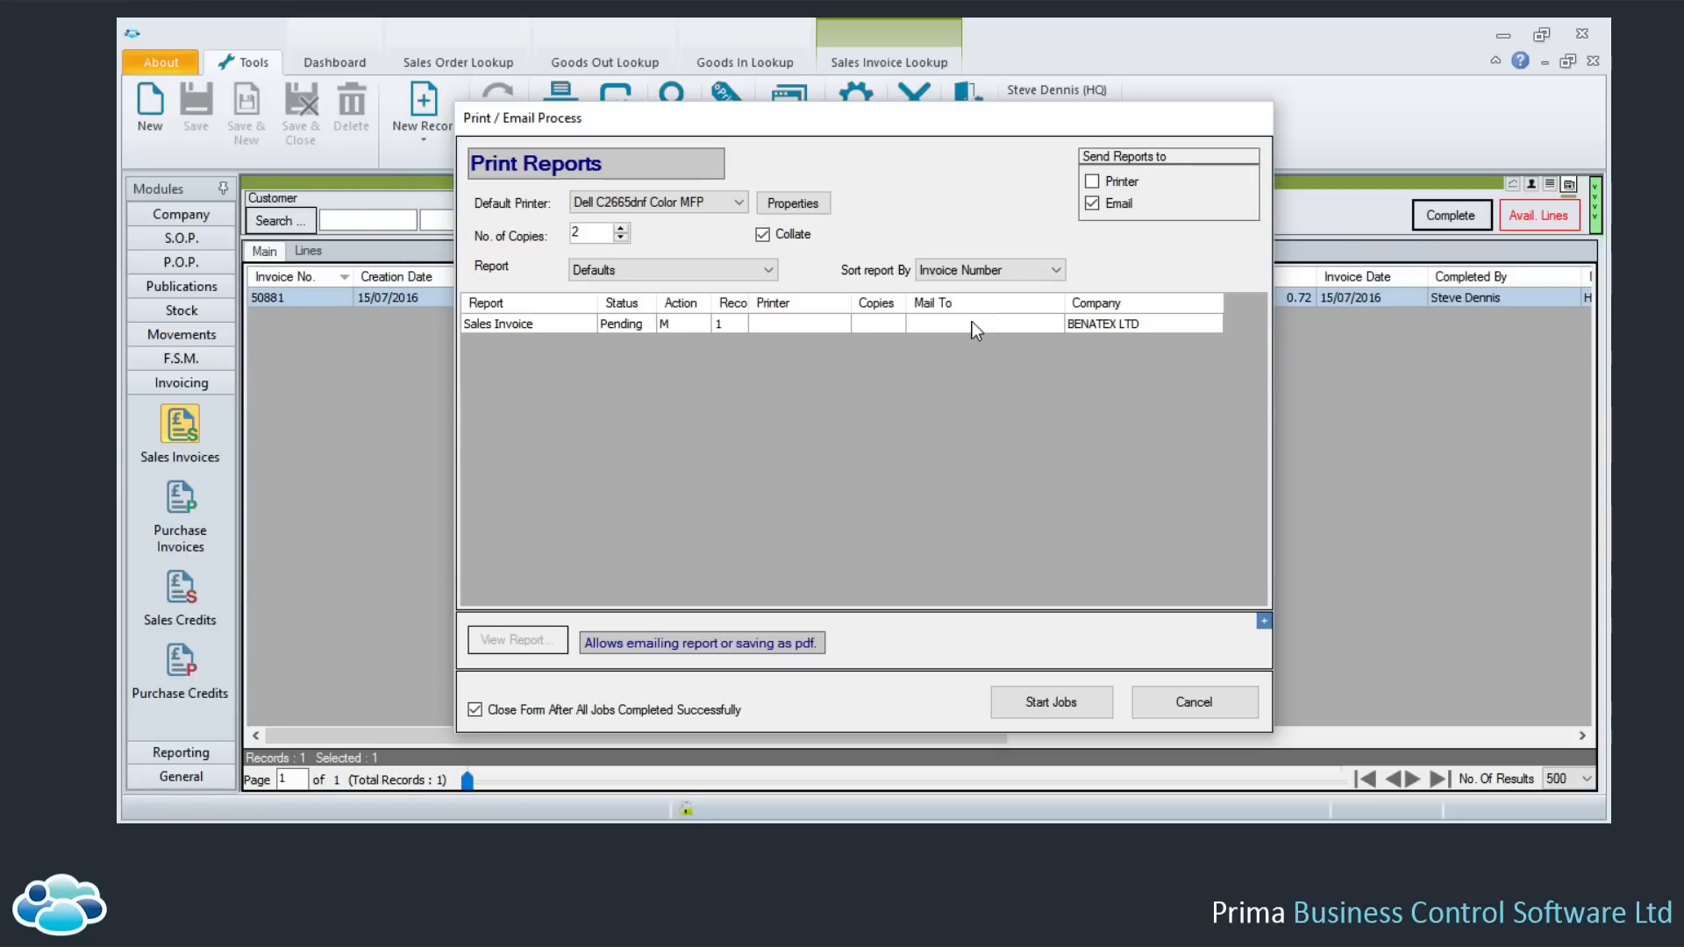
pyautogui.click(1170, 705)
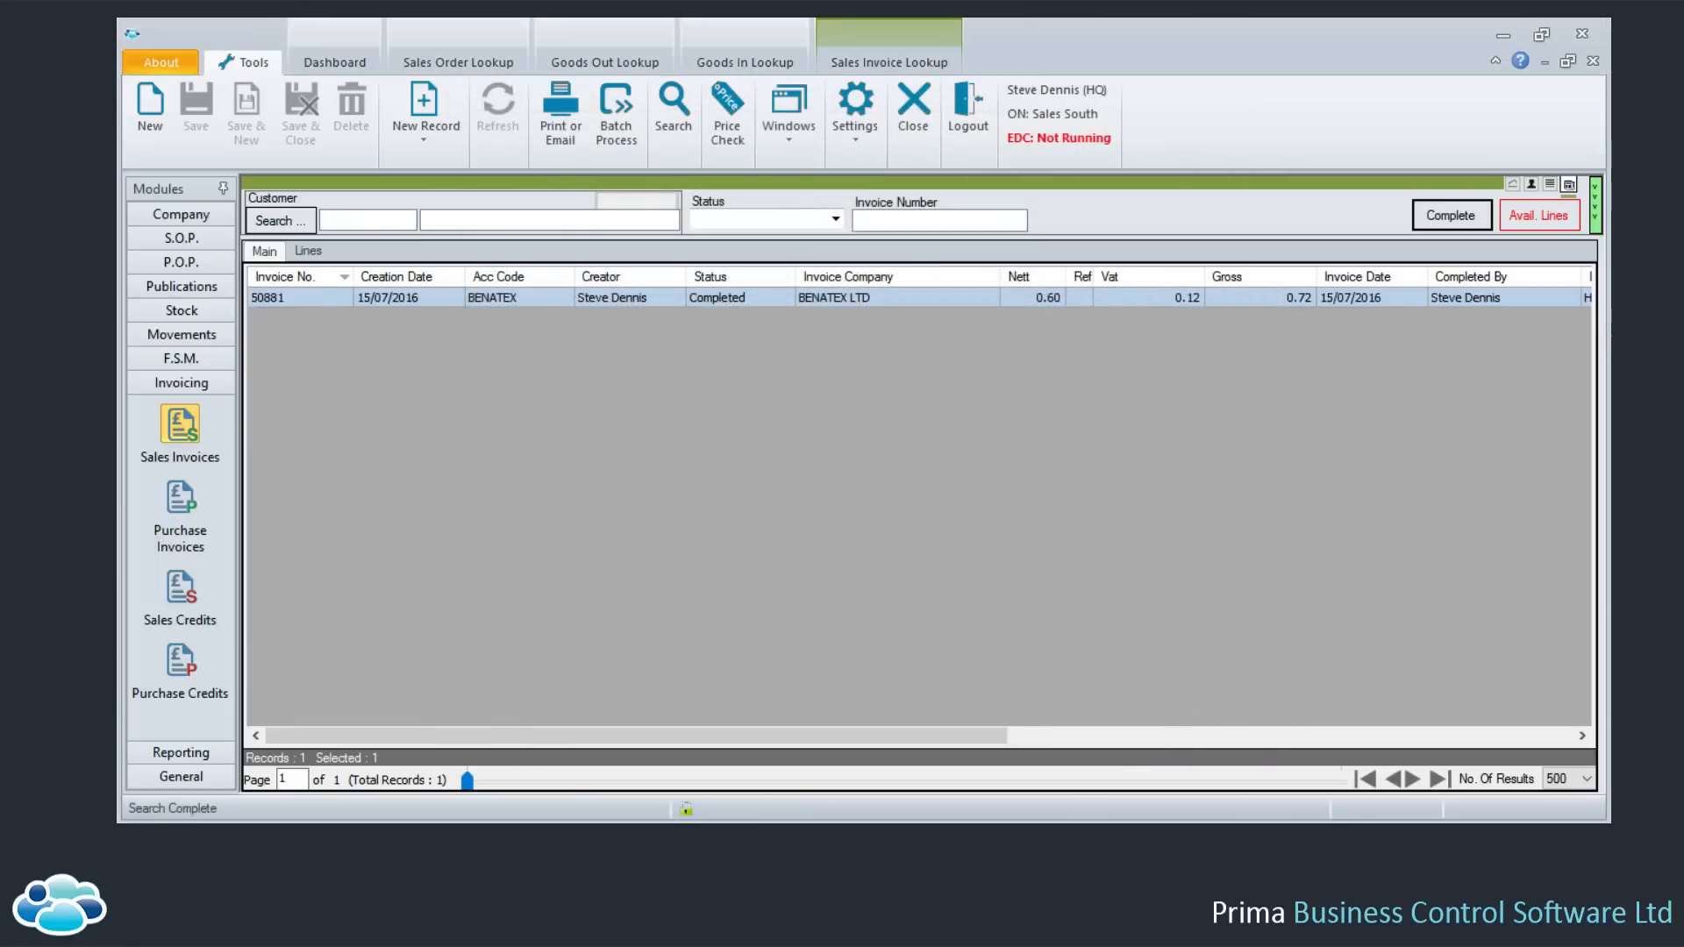
# Open the Contacts lookup in the Company module and expand its full set of search filters
pyautogui.click(197, 217)
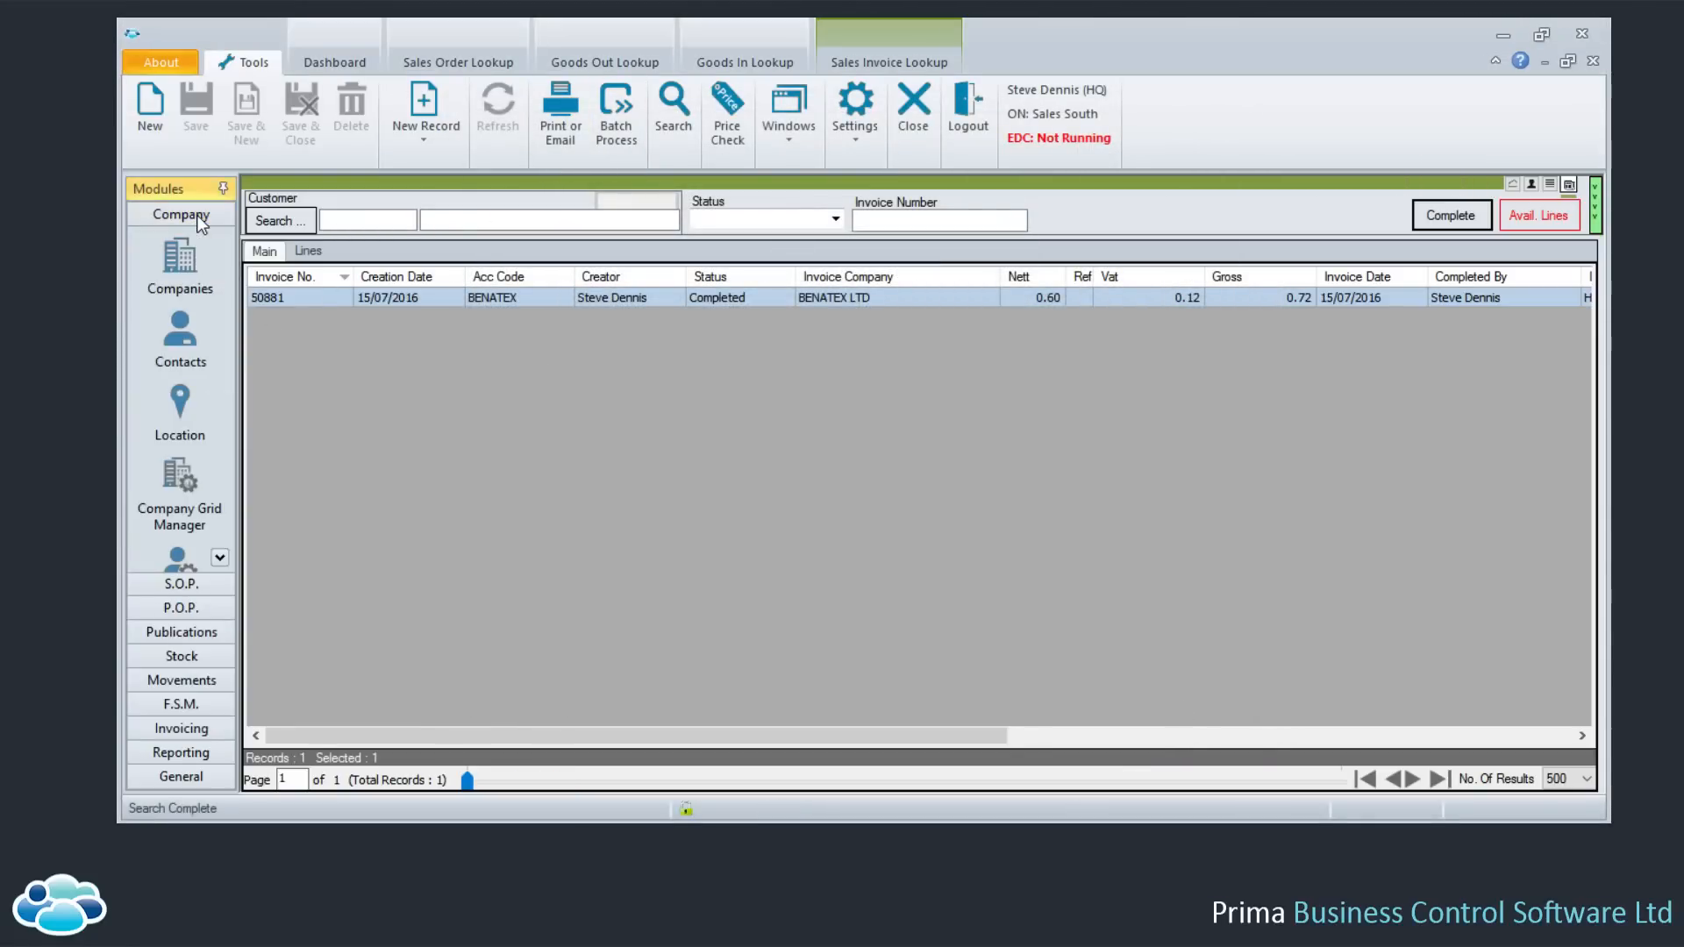
pyautogui.click(172, 349)
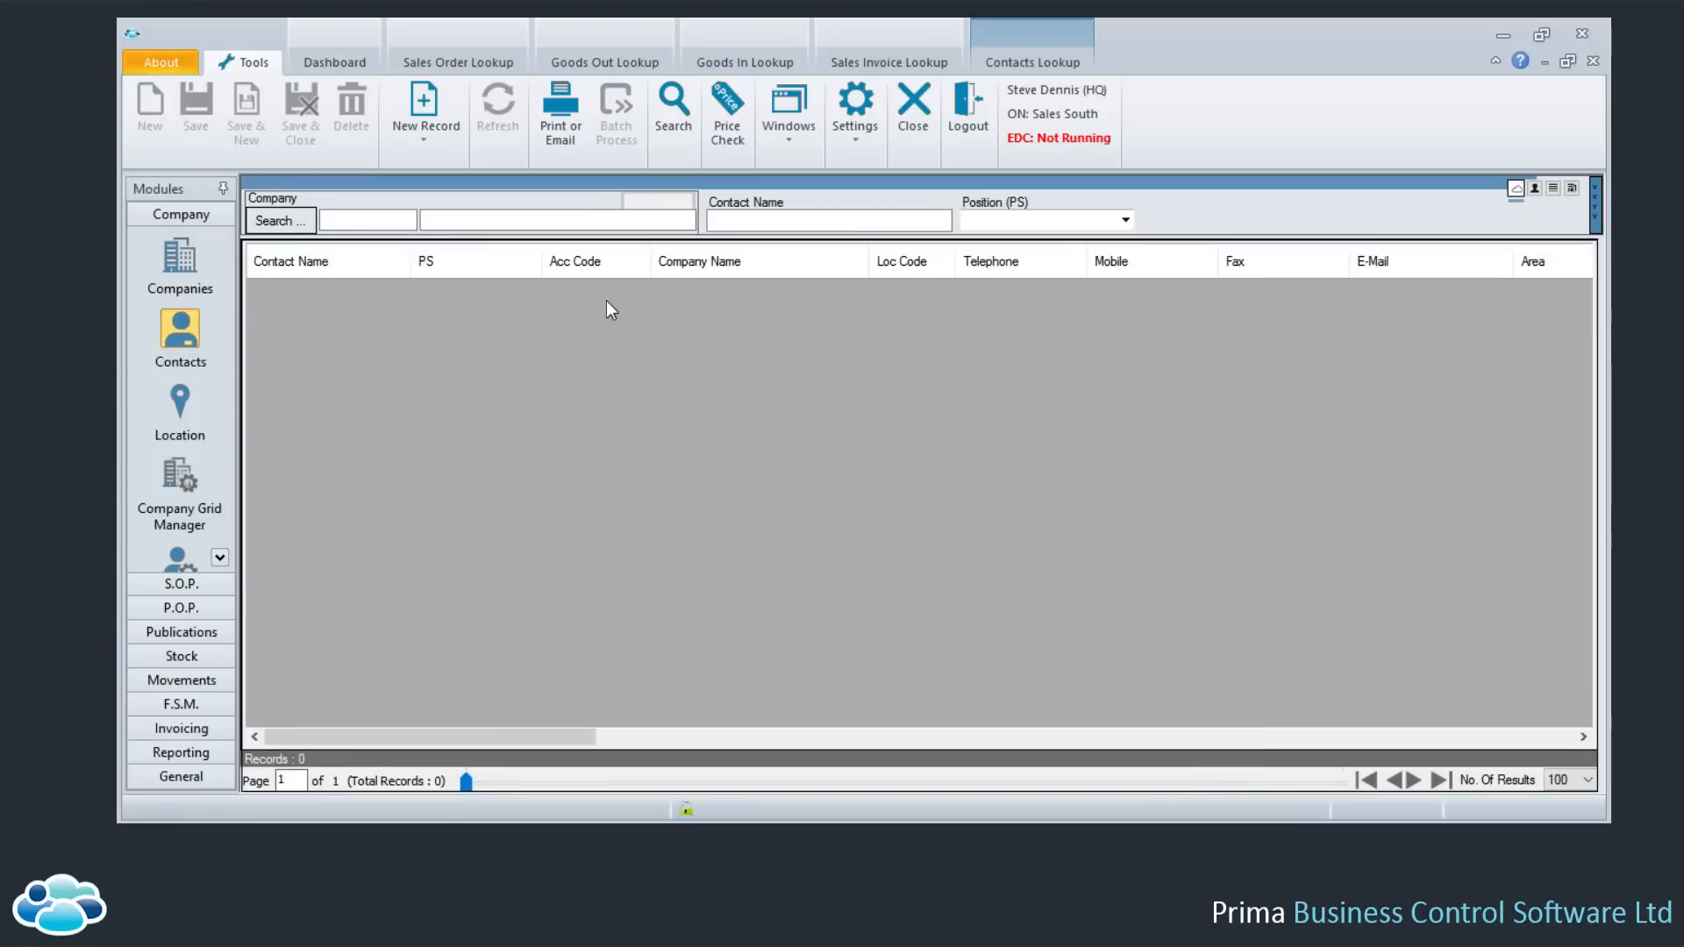
pyautogui.click(828, 186)
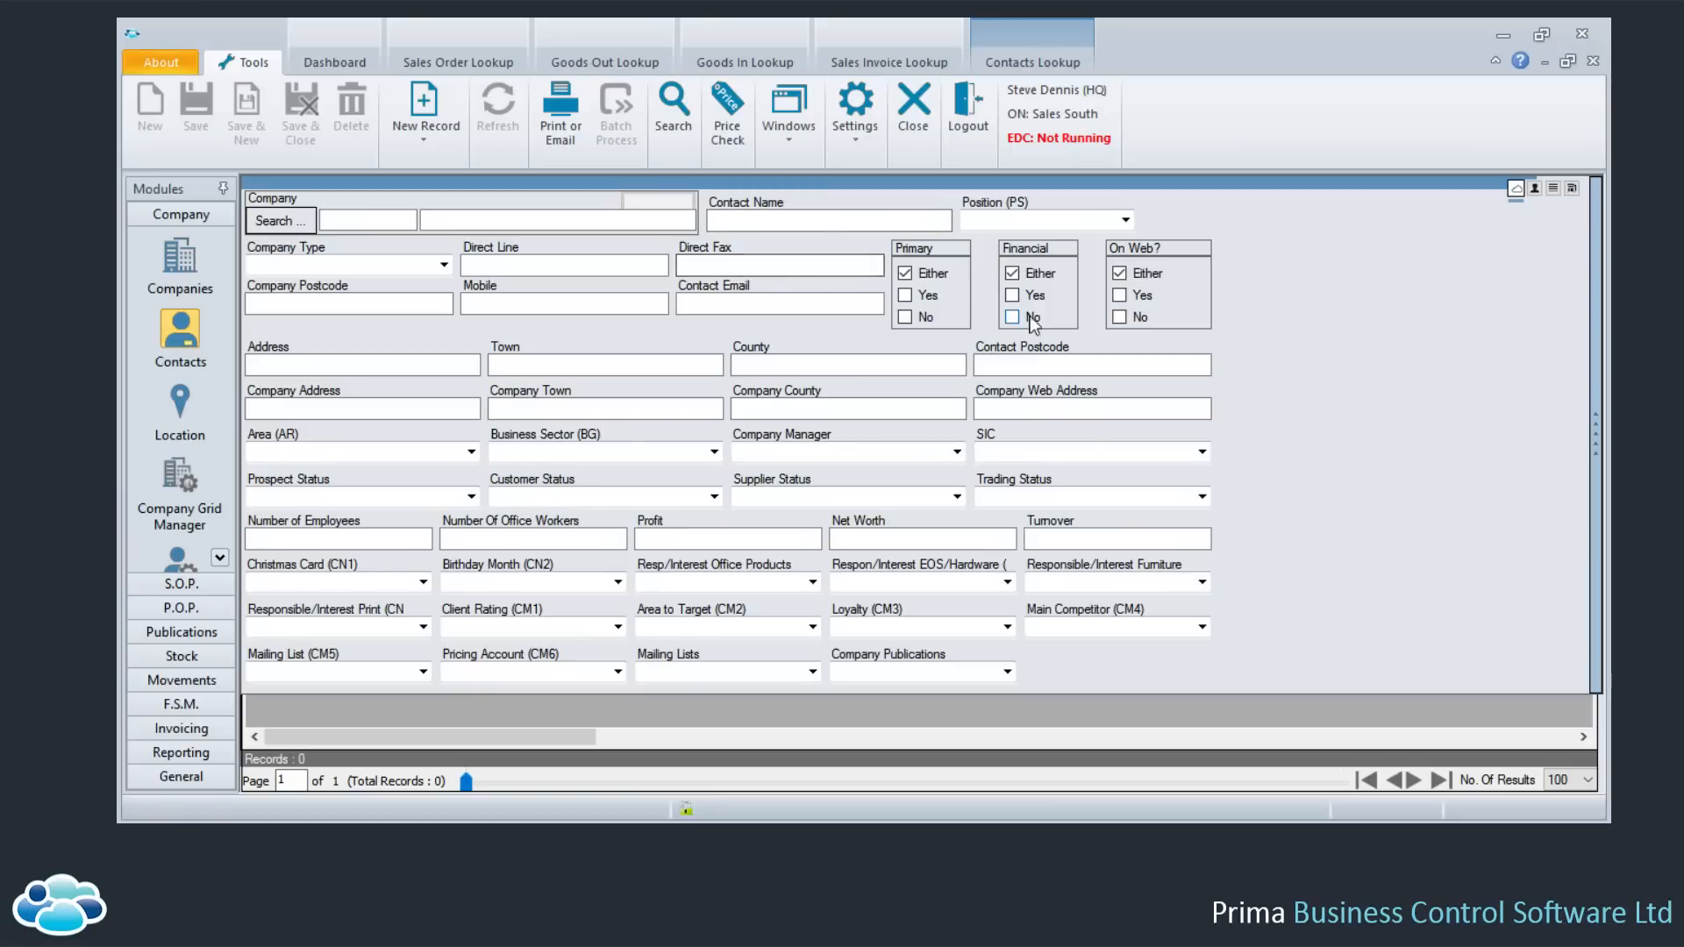
# Search for financial contacts whose company type is Customer and whose customer status is Current
pyautogui.click(1013, 295)
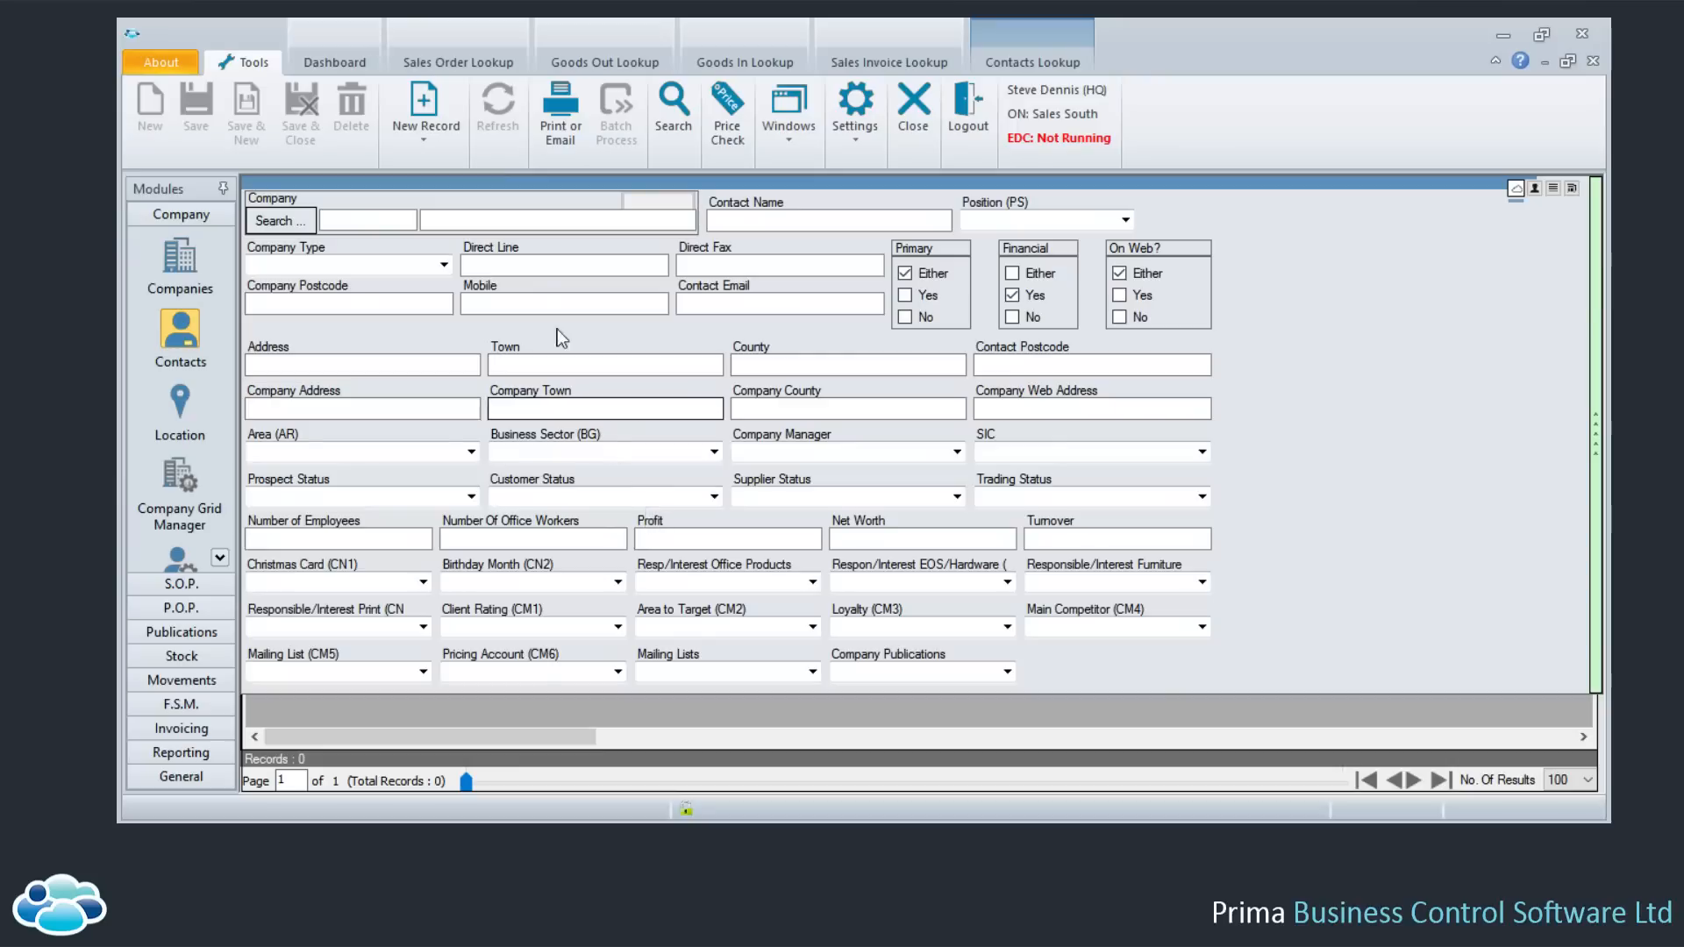
pyautogui.click(444, 263)
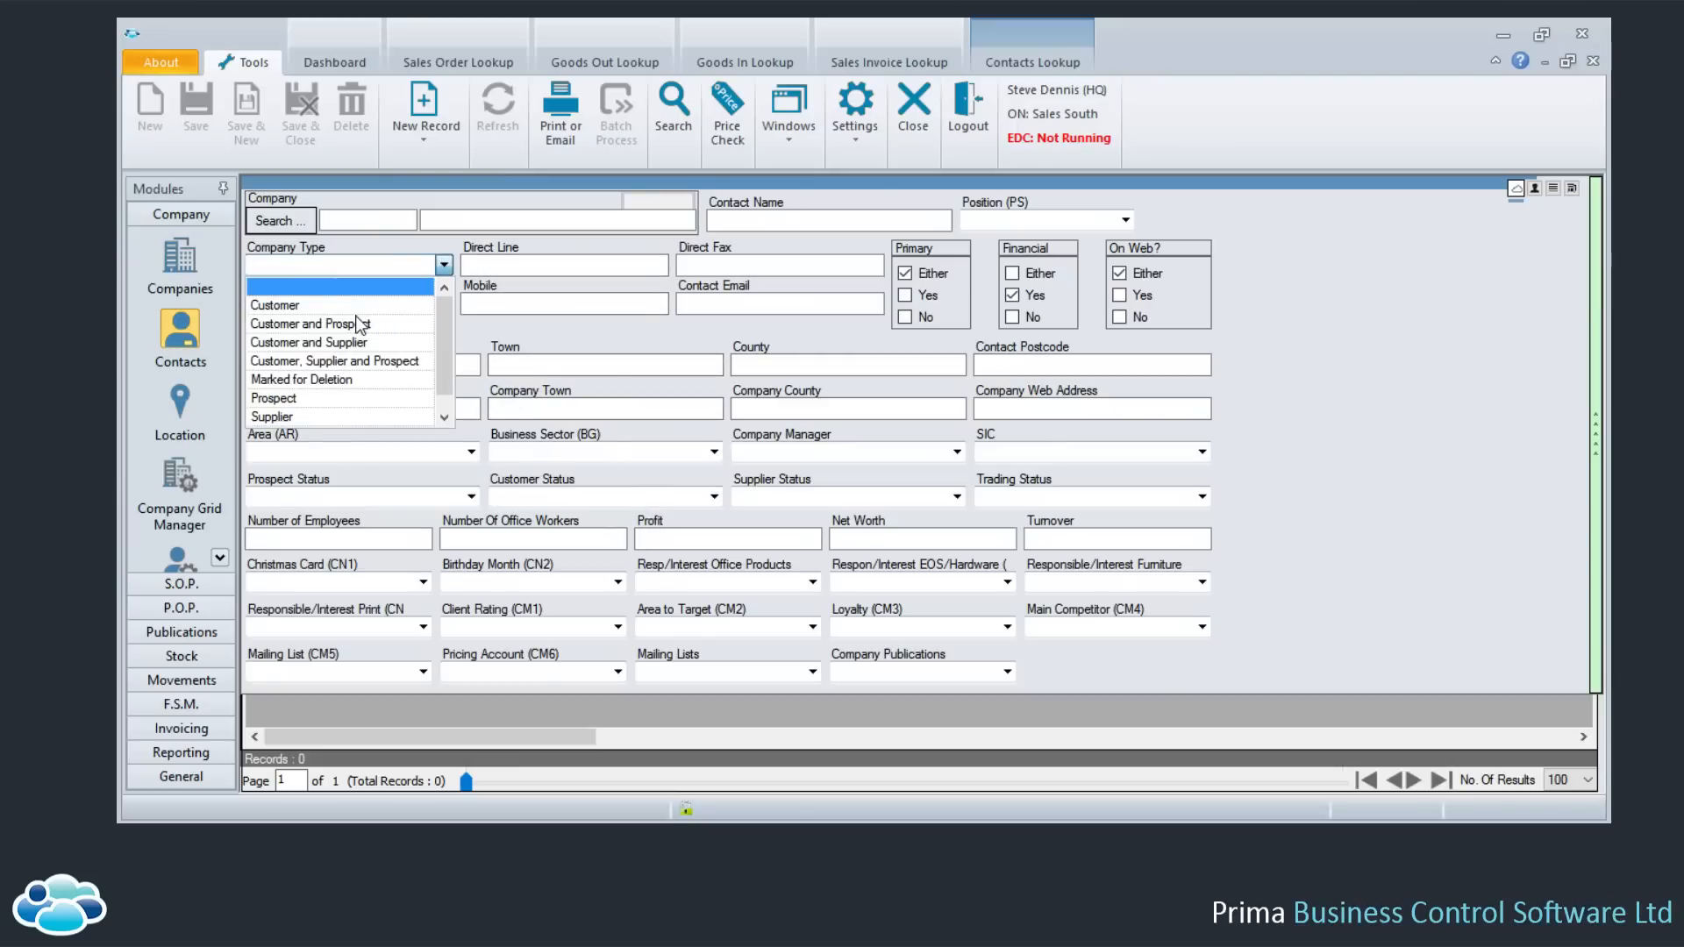
pyautogui.click(349, 306)
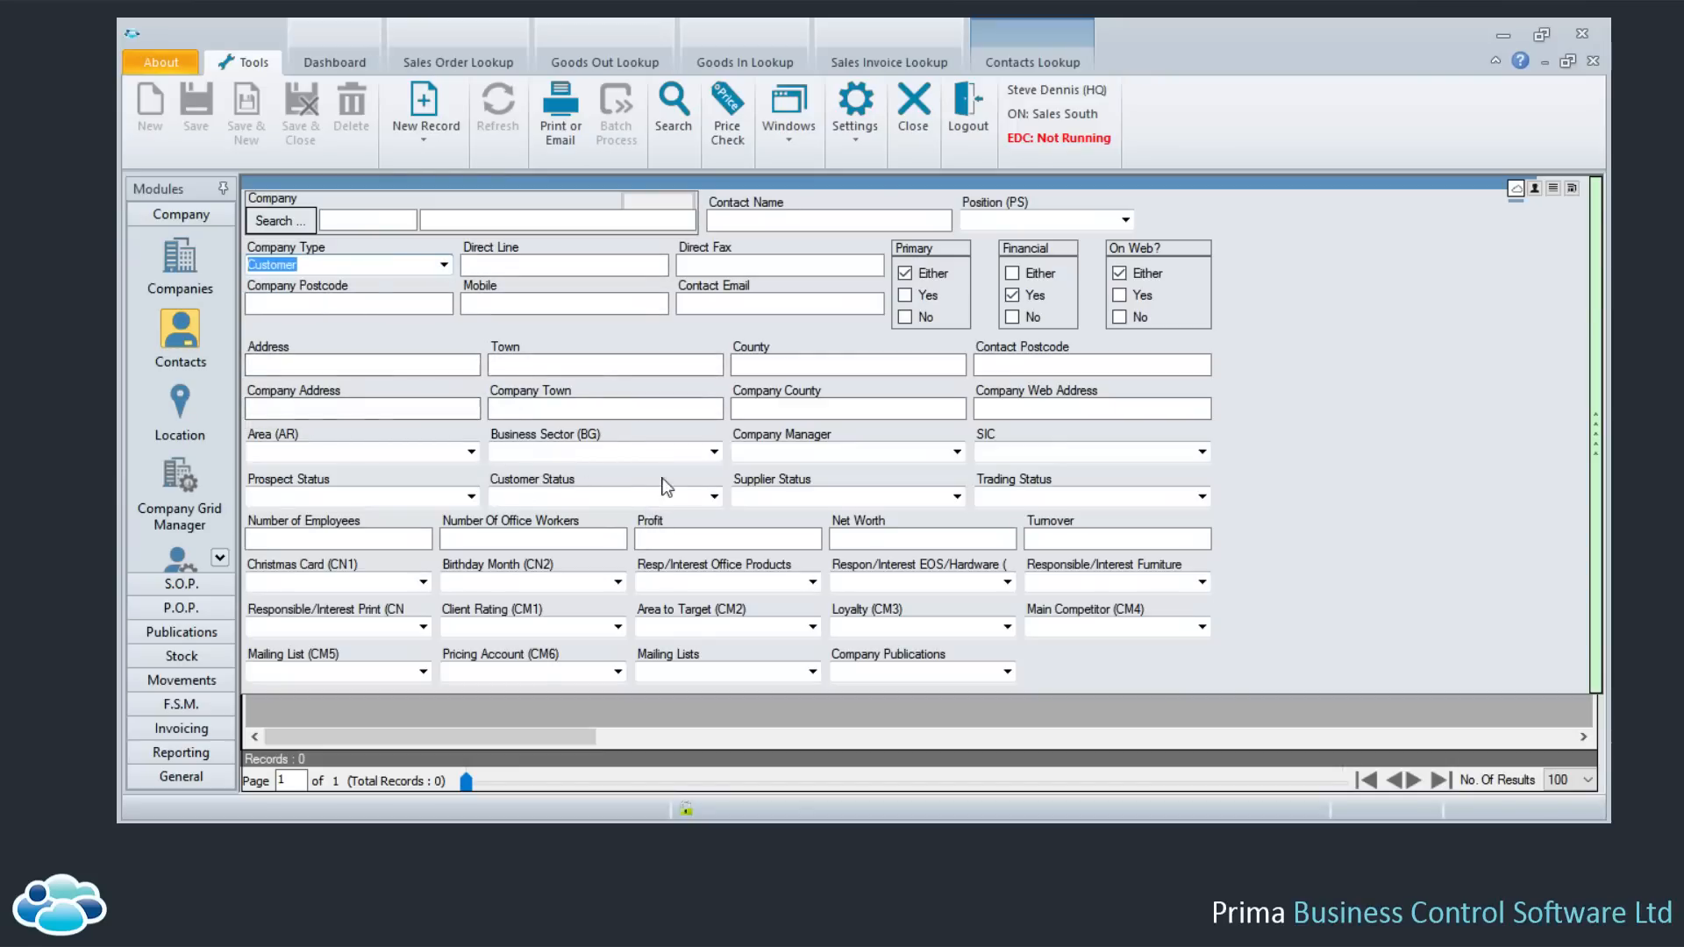
pyautogui.click(714, 495)
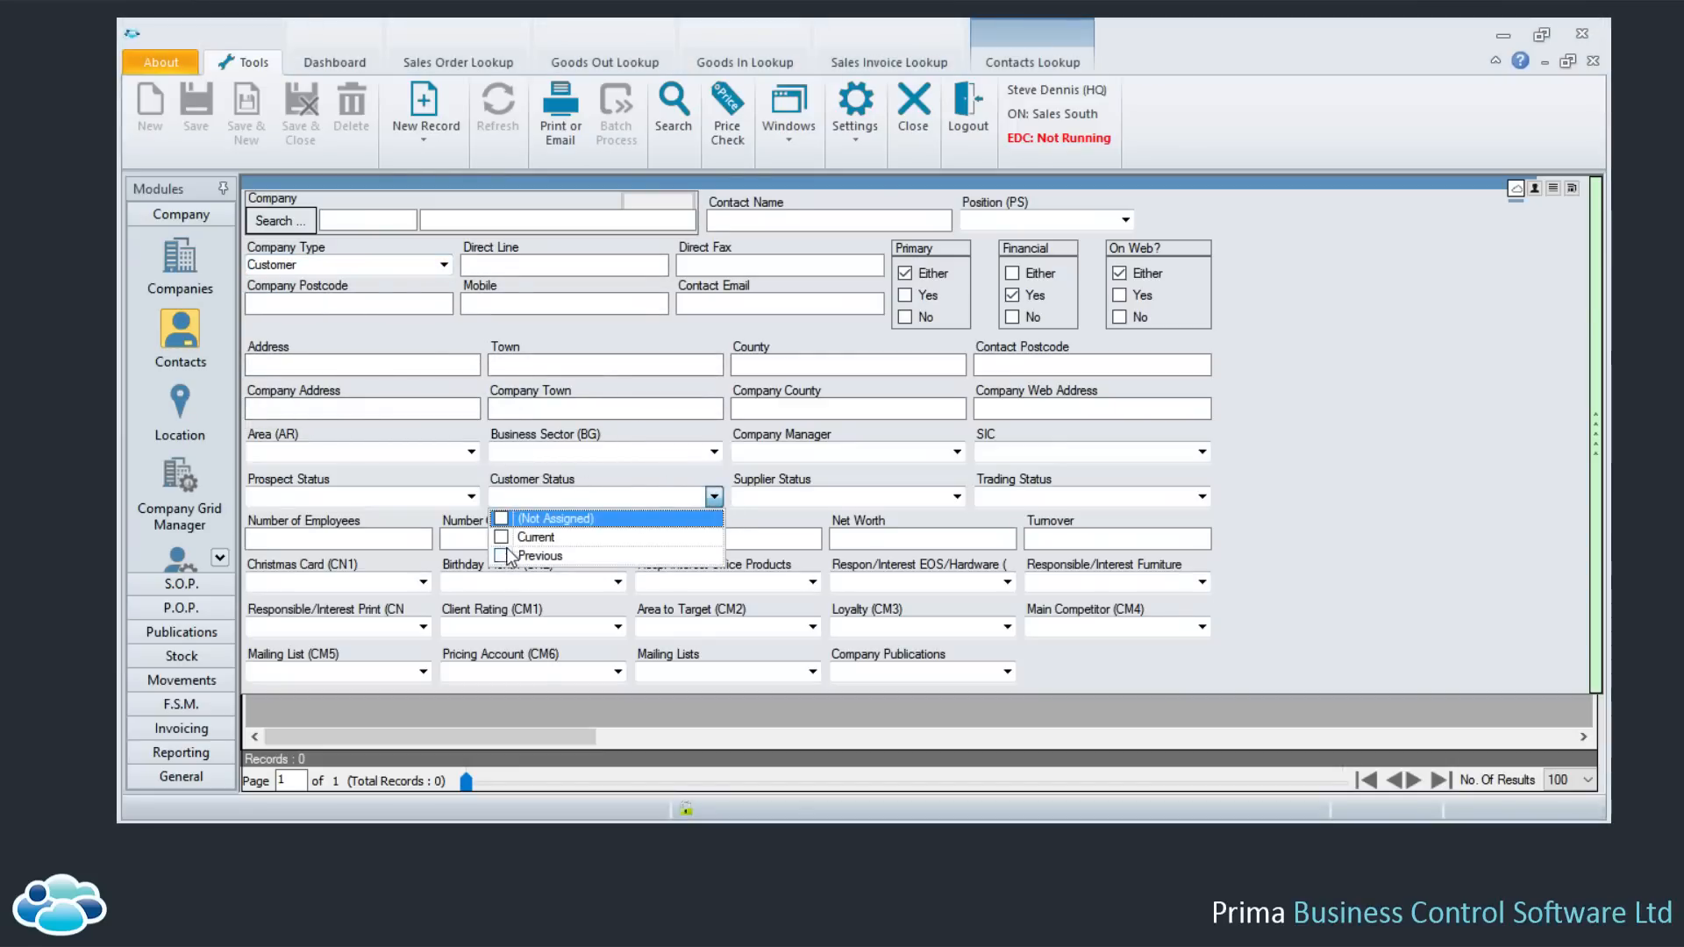
pyautogui.click(501, 536)
pyautogui.click(532, 304)
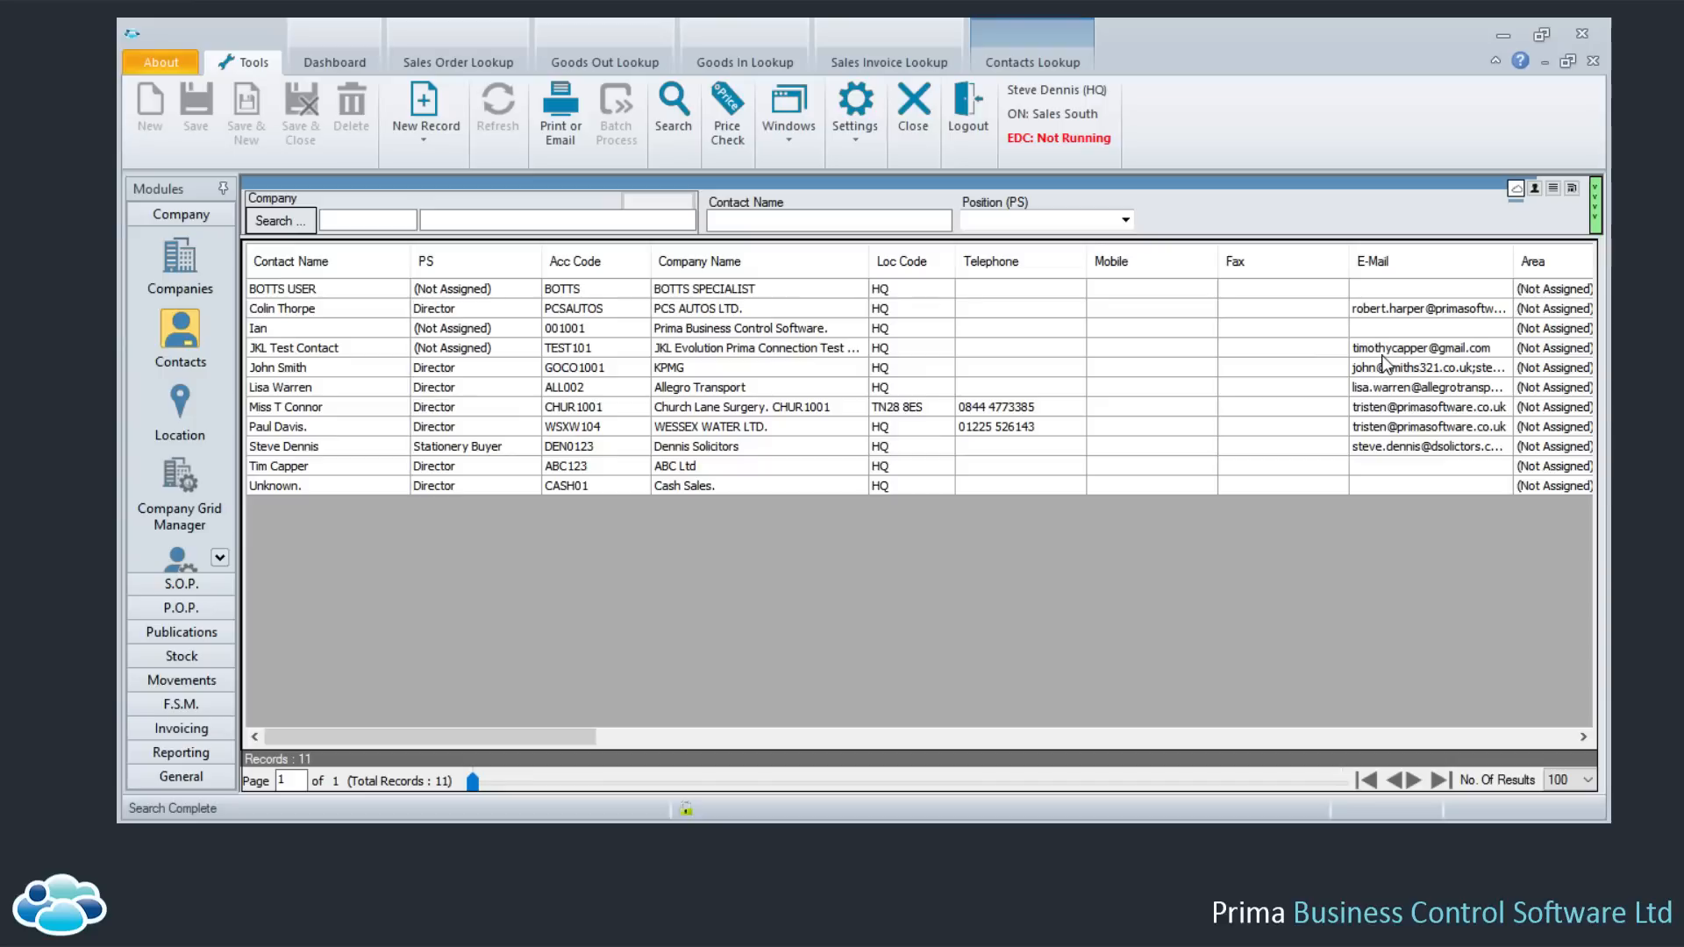
# Open the BOTTS SPECIALIST contact to check its email field, move on to the PCS AUTOS LTD. contact, and minimise the contact window
pyautogui.click(1265, 293)
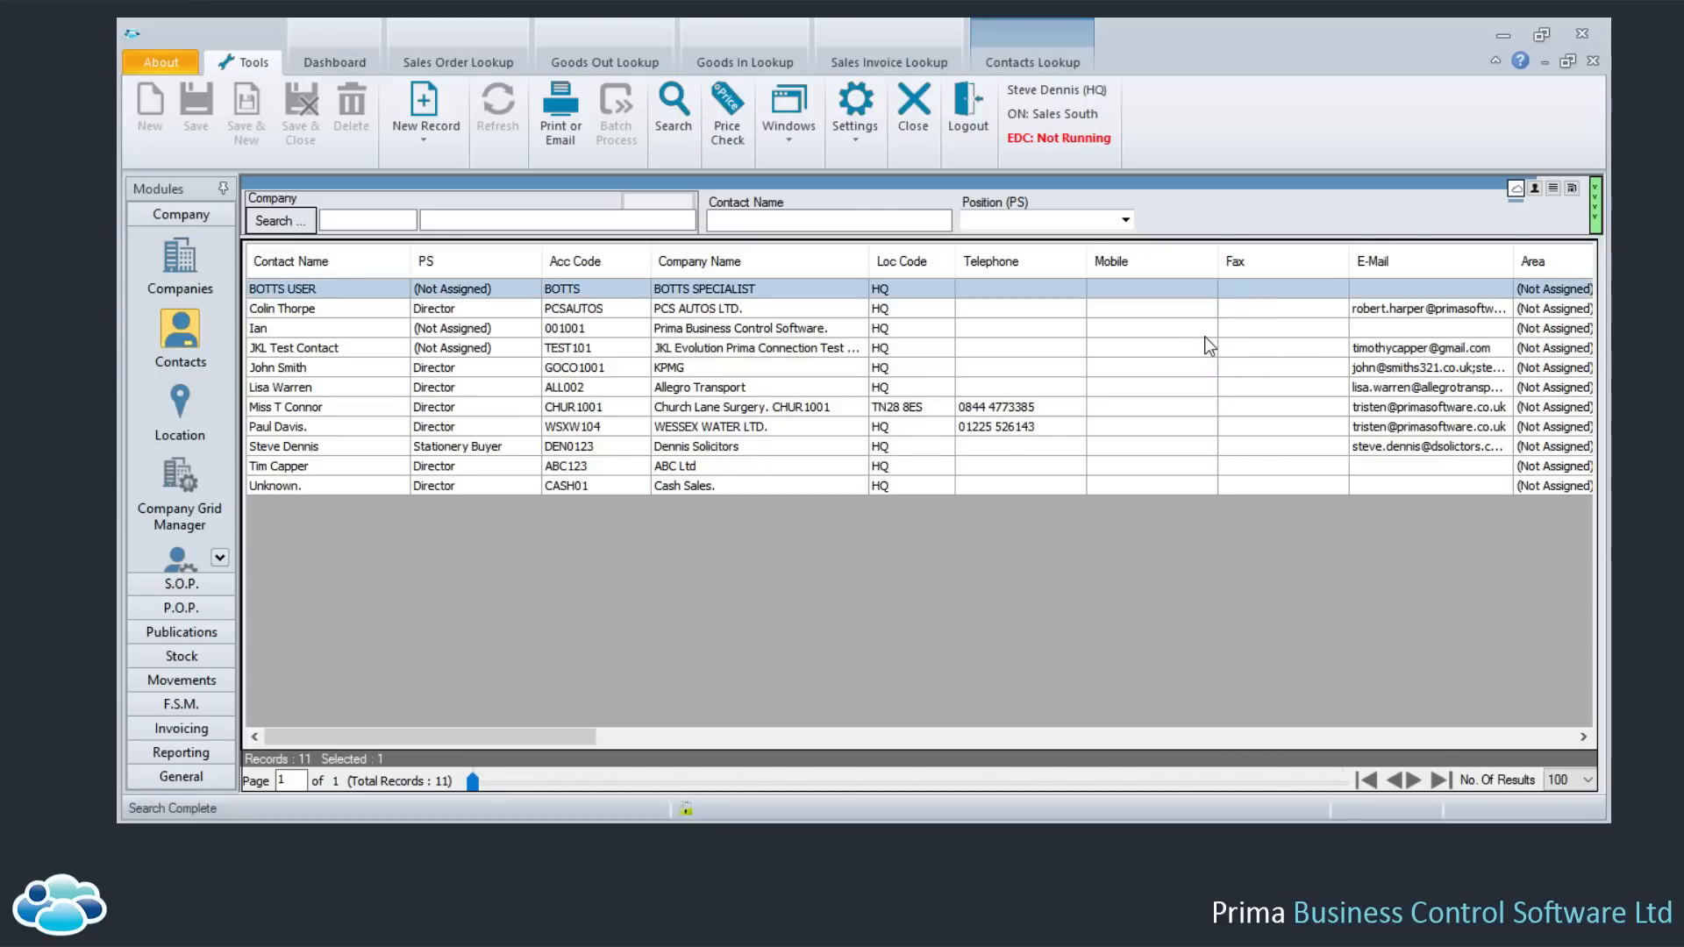
pyautogui.press('Return')
pyautogui.click(801, 377)
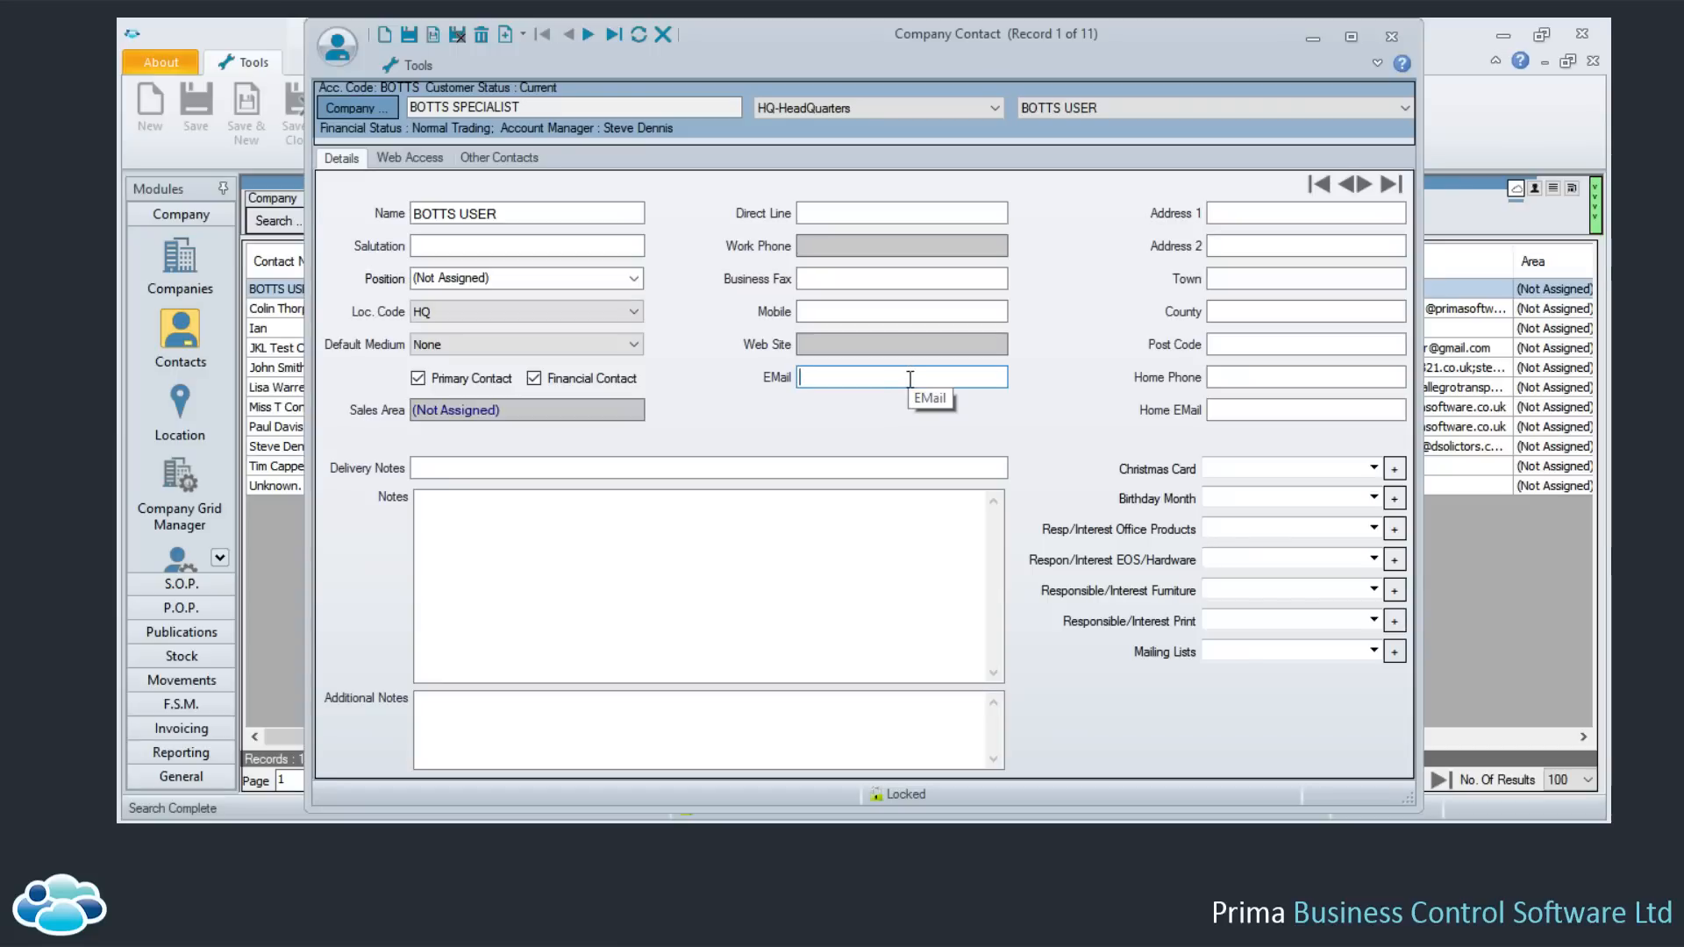
pyautogui.click(587, 35)
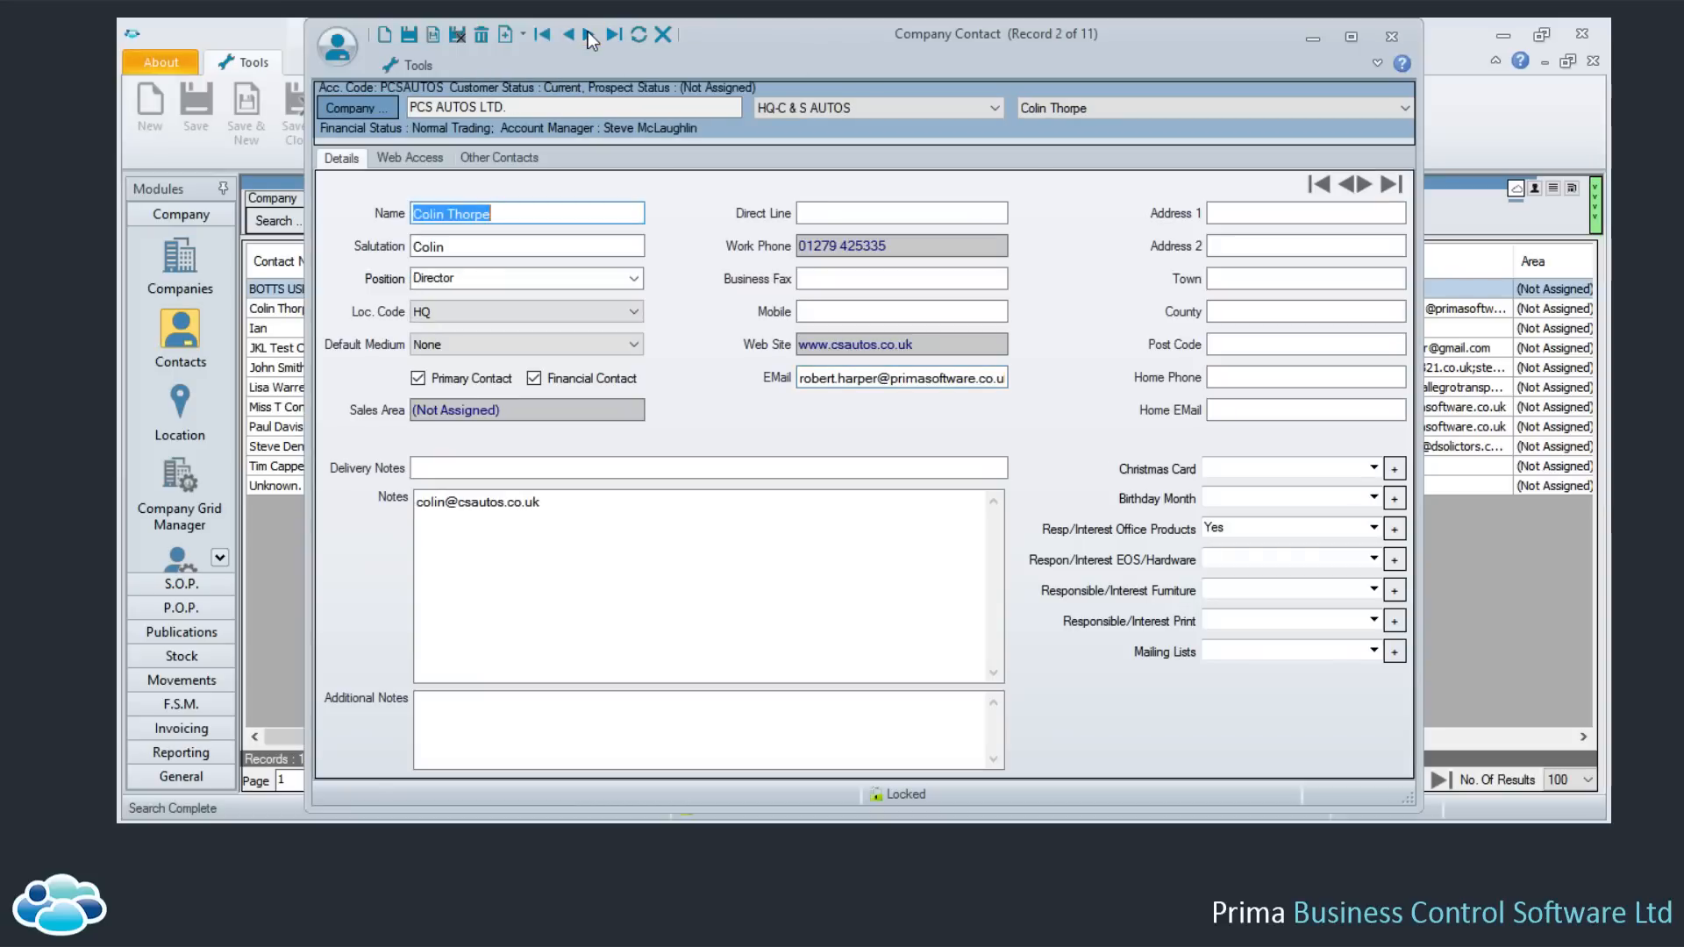
pyautogui.click(1317, 39)
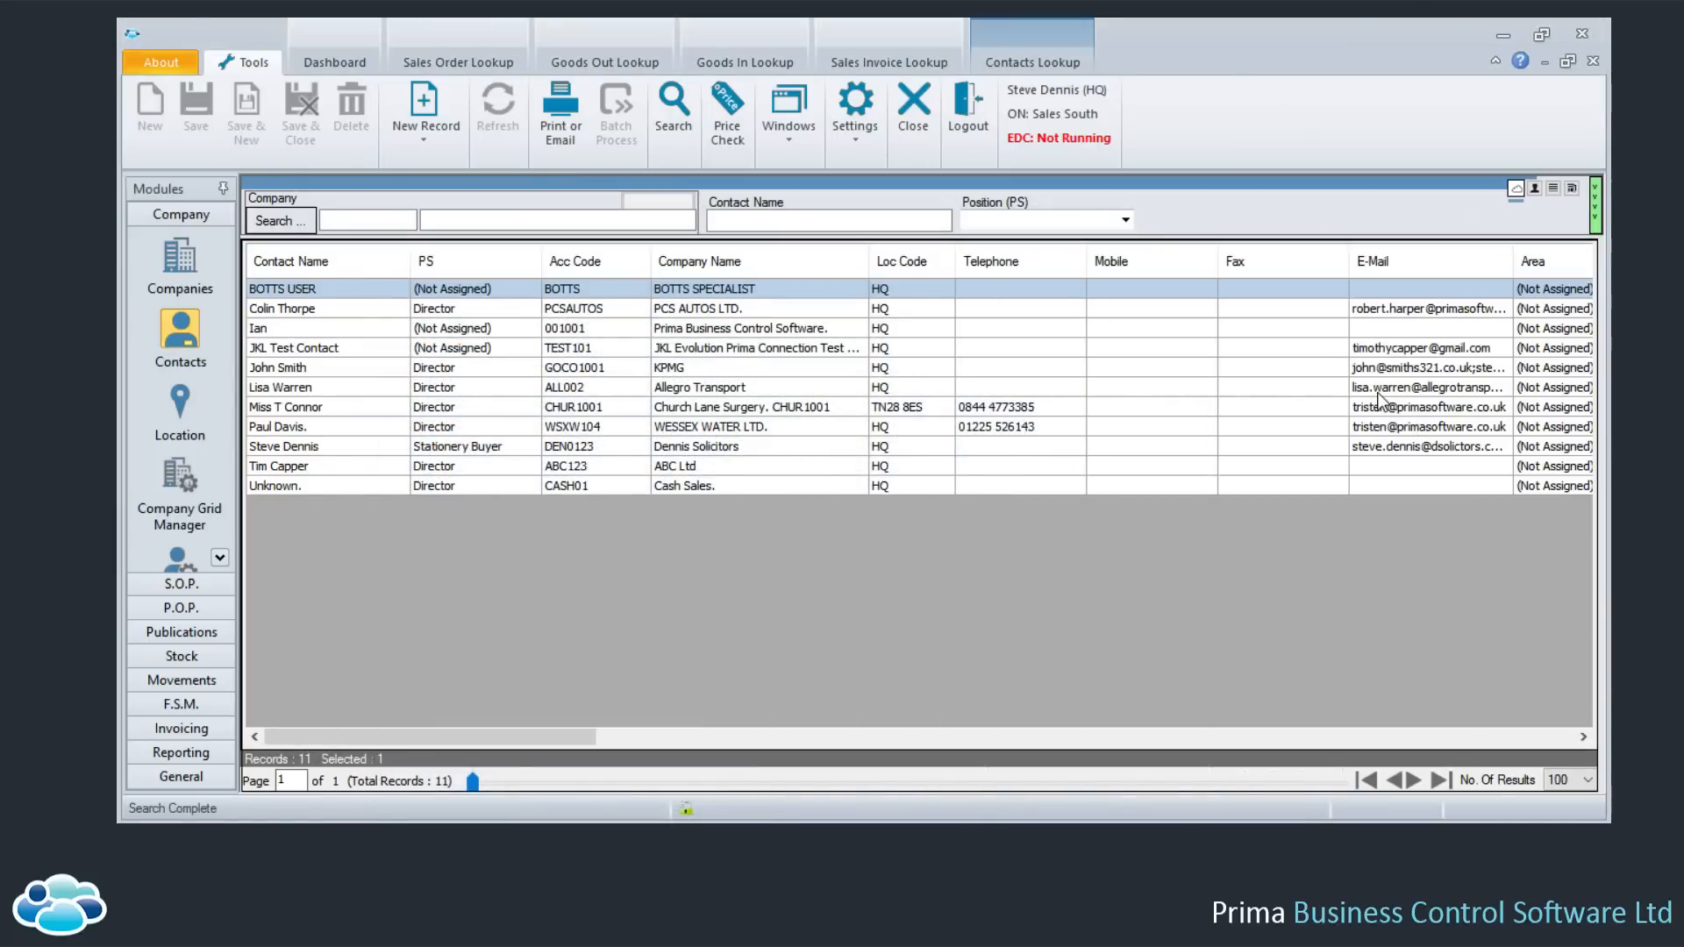
# Open the KPMG financial contact, examine its name and multiple email addresses, and close the record
pyautogui.click(1417, 369)
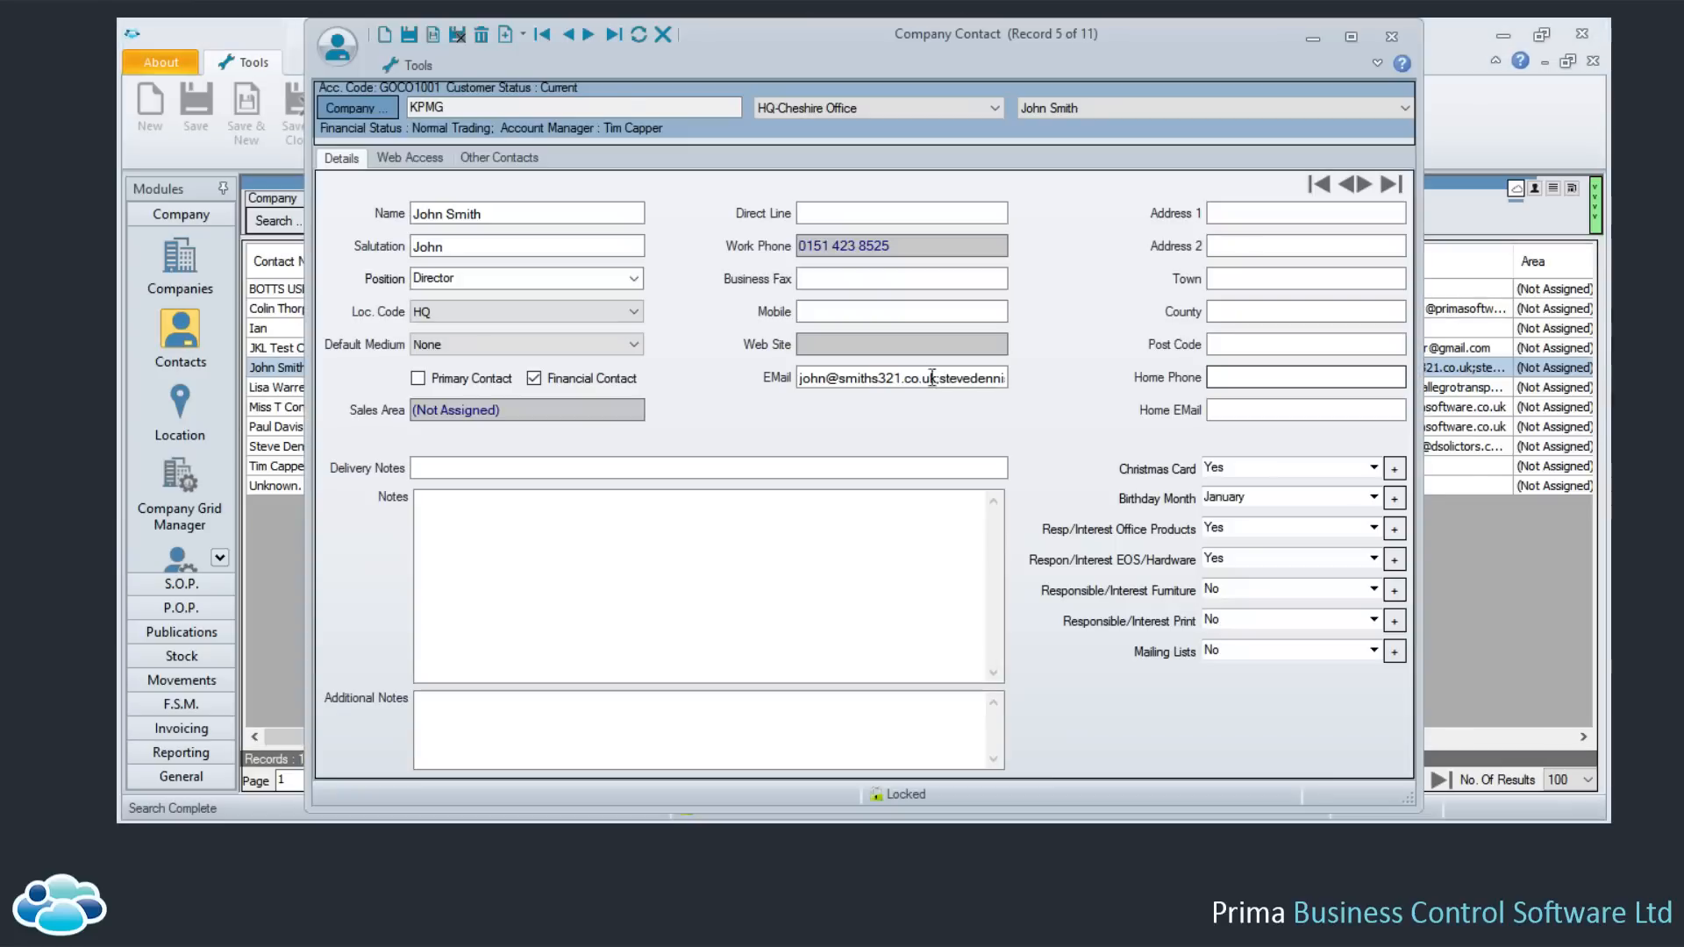
pyautogui.click(946, 381)
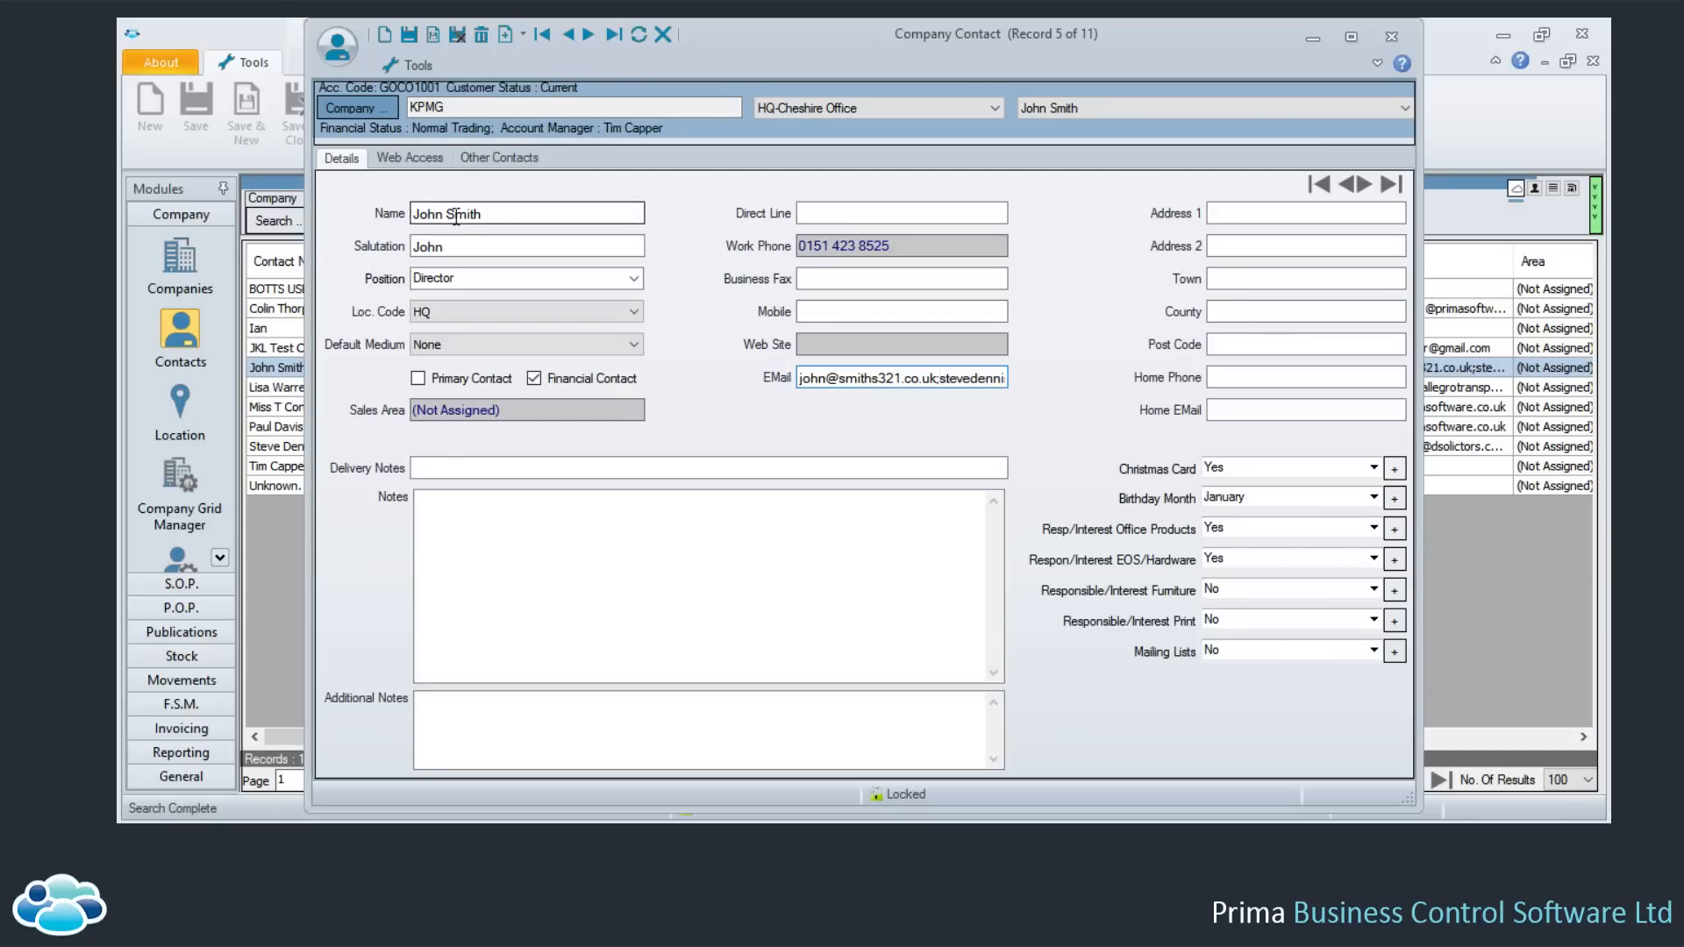
pyautogui.moveTo(482, 216); pyautogui.dragTo(388, 208)
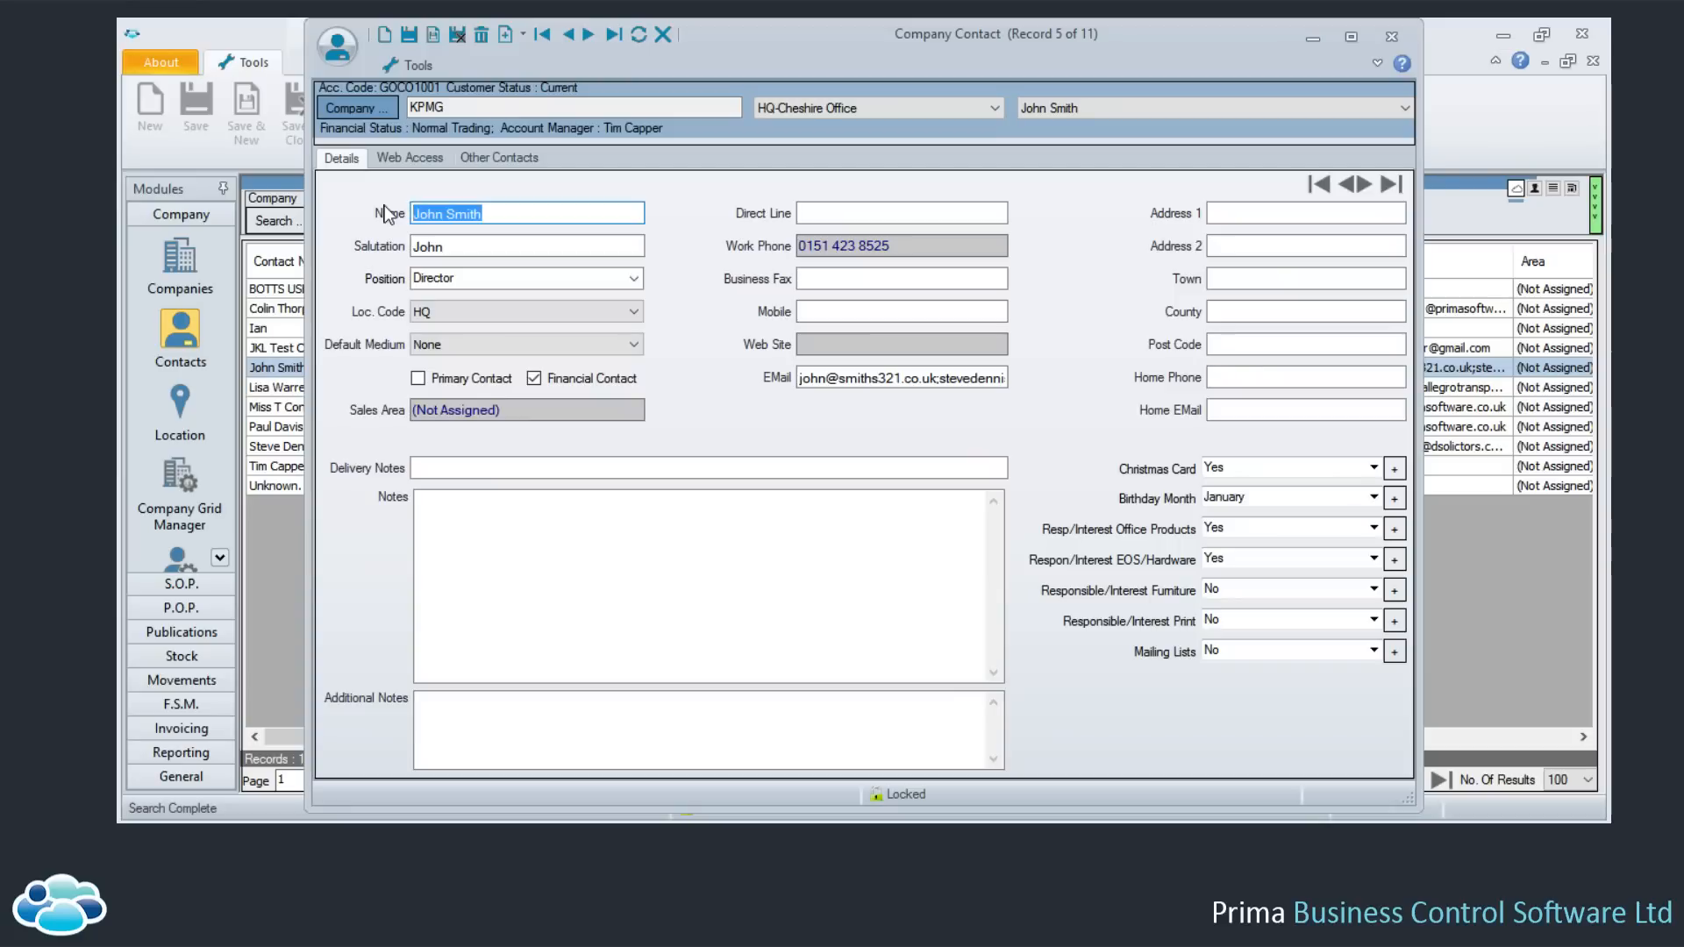
pyautogui.moveTo(944, 378); pyautogui.dragTo(985, 377)
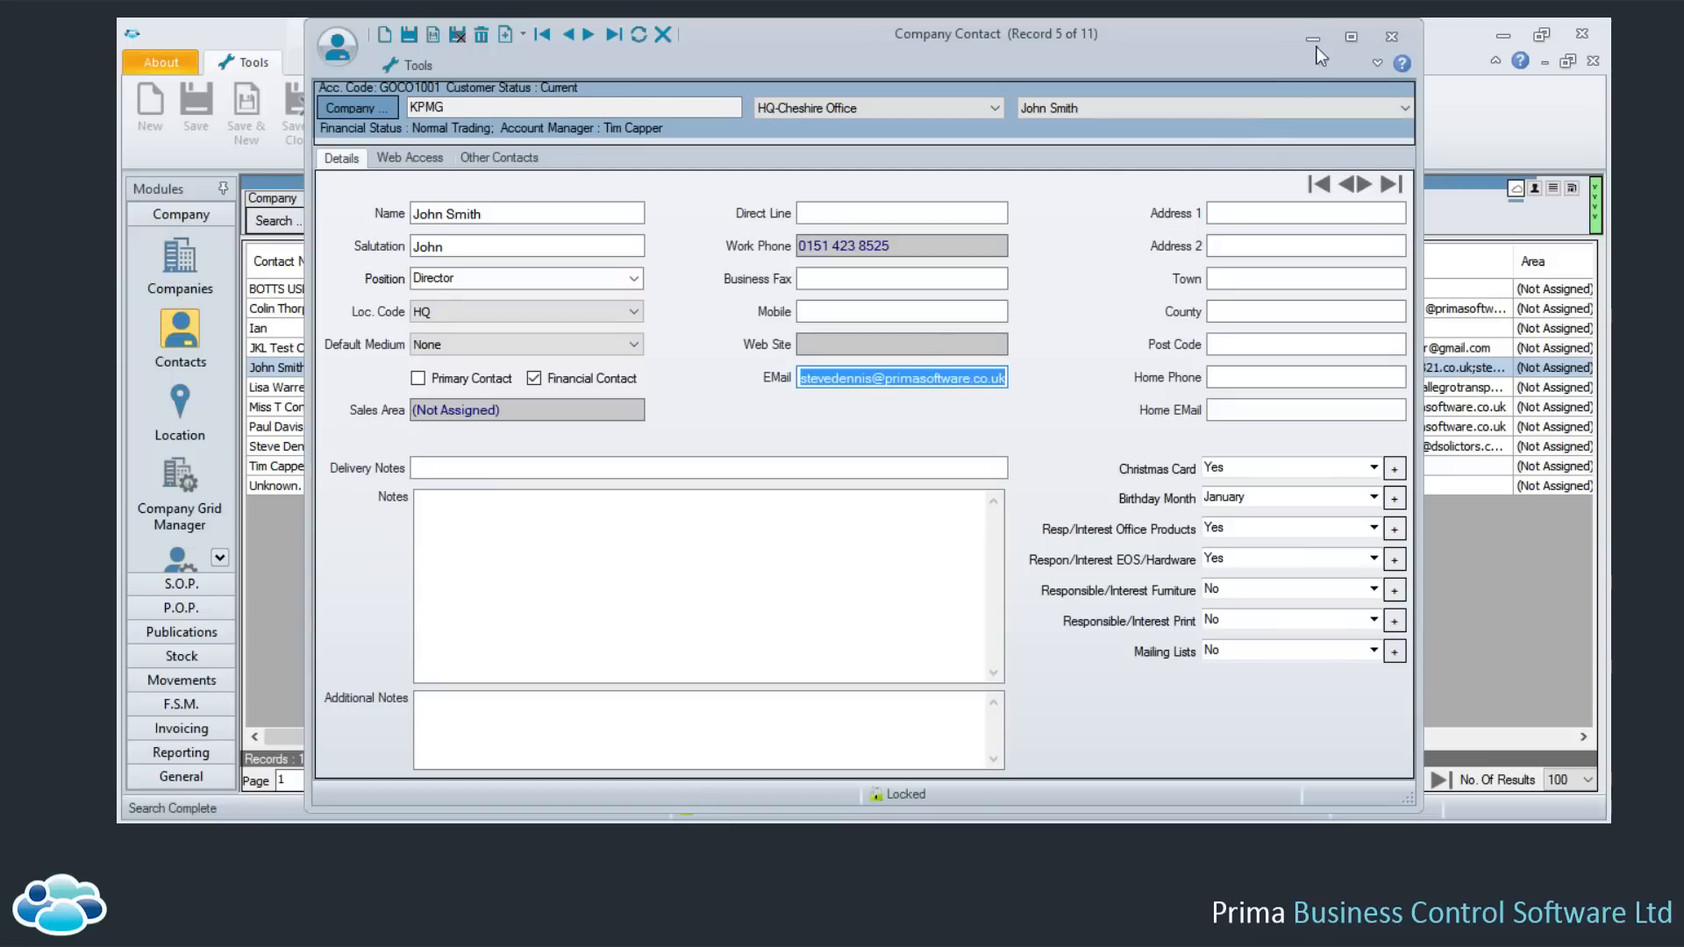
pyautogui.click(1391, 36)
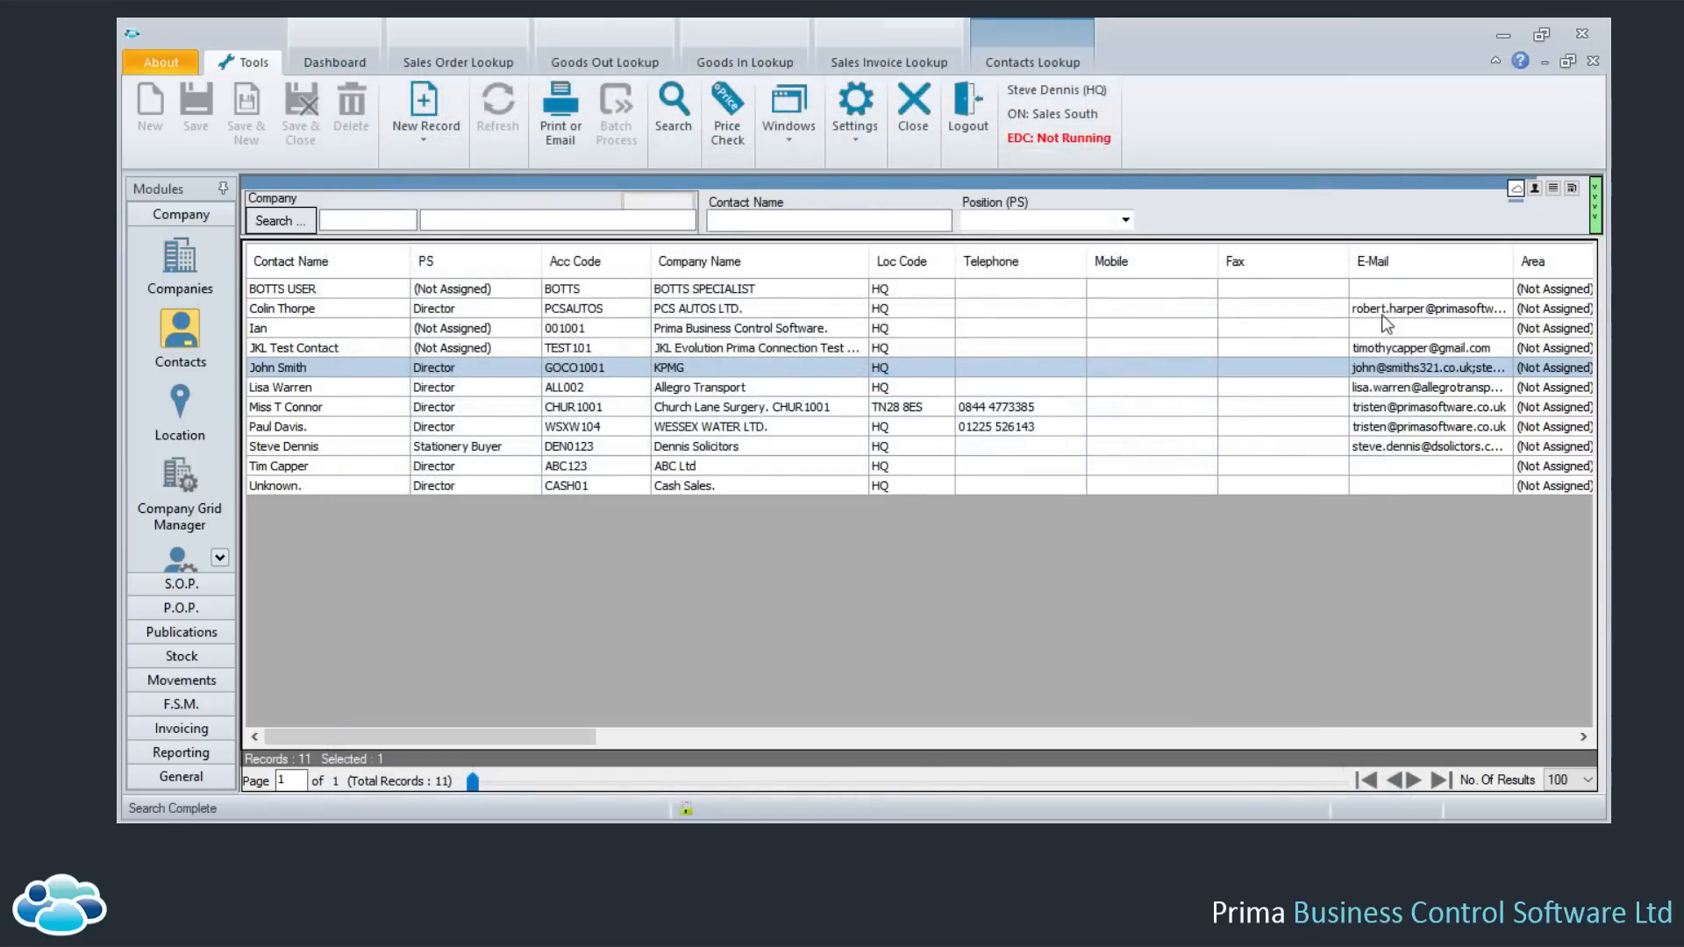
# Sort the contact results by email address and review the financial contact search filters
pyautogui.click(1416, 259)
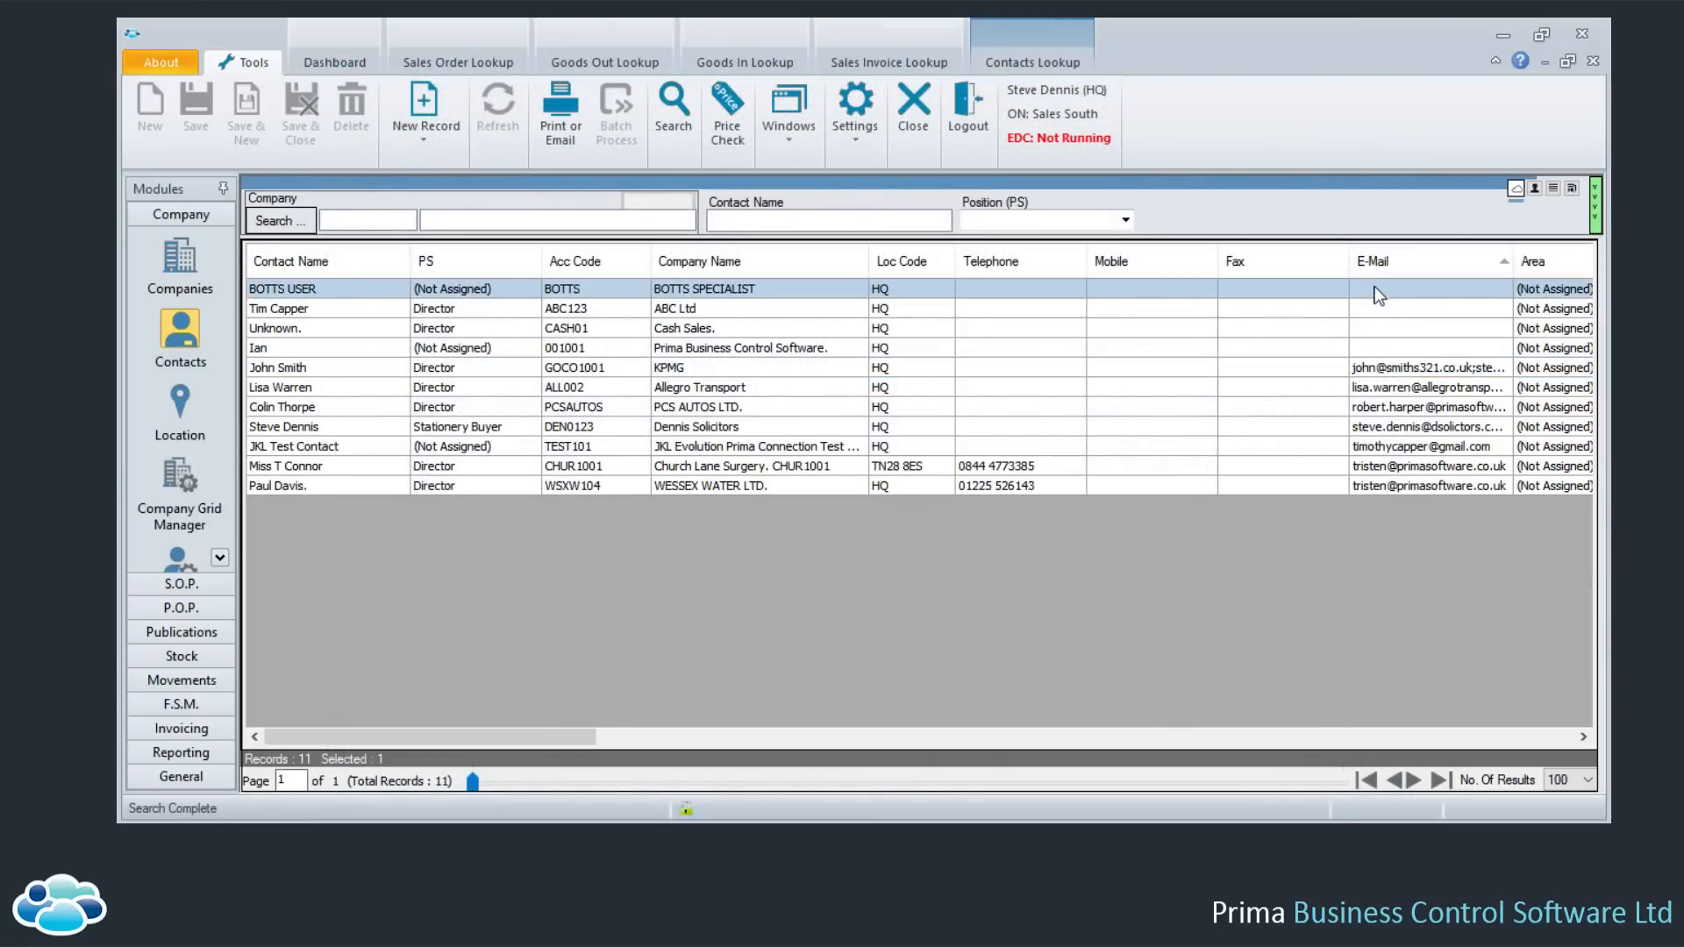
pyautogui.click(1260, 182)
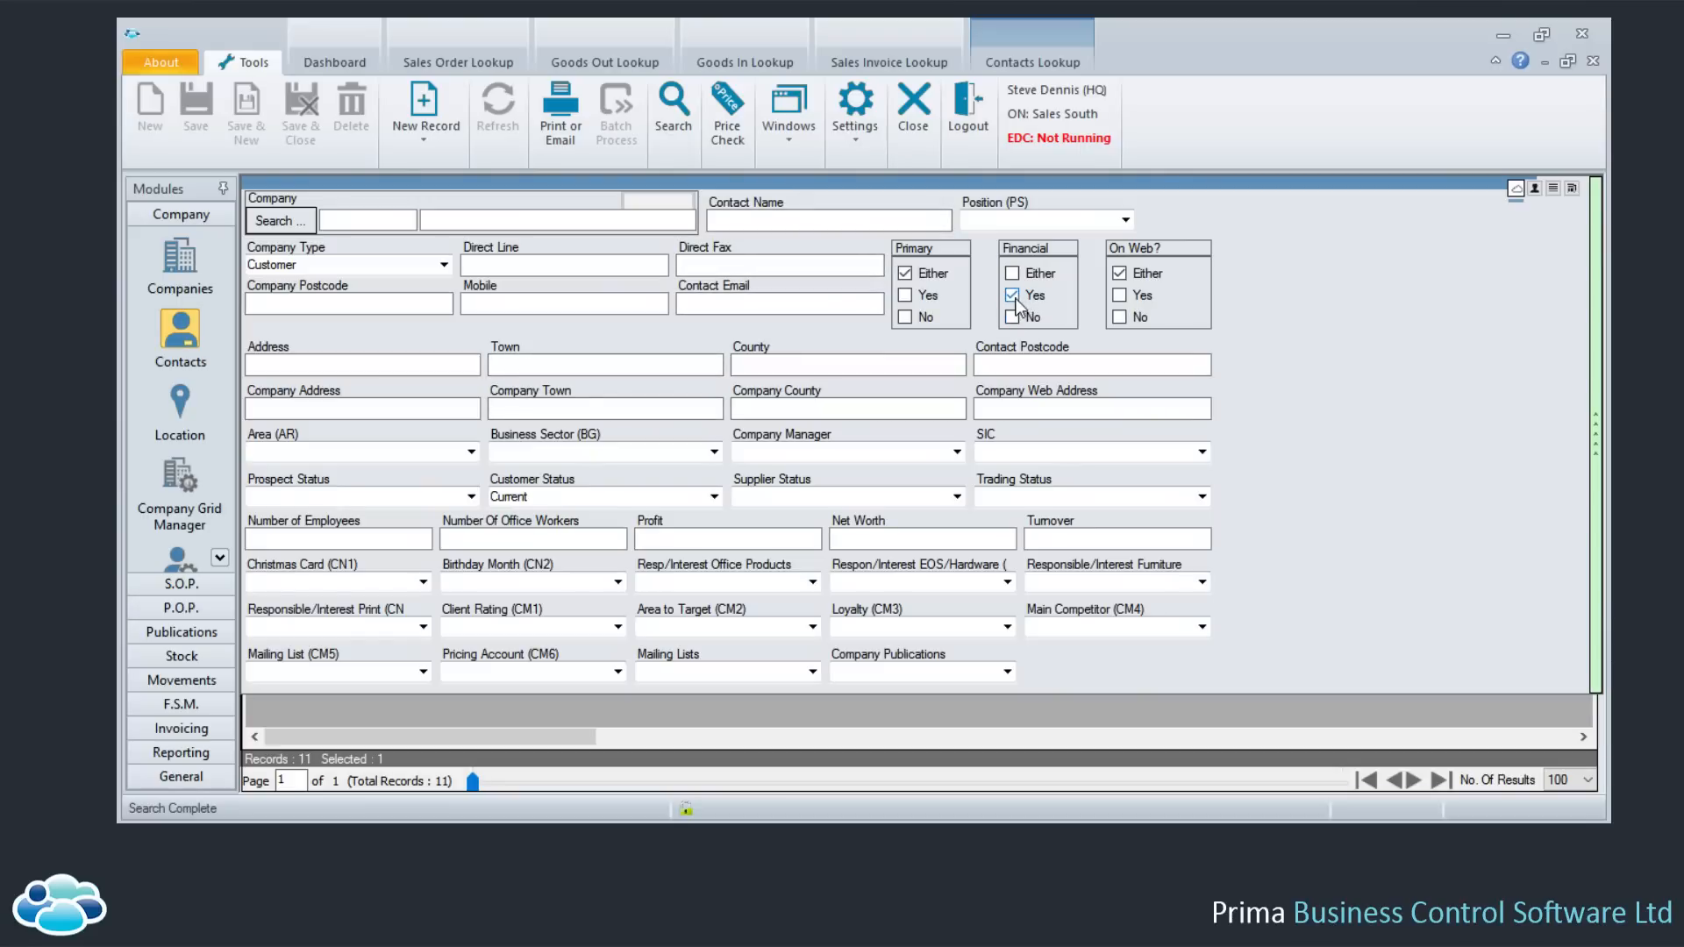
pyautogui.click(1018, 188)
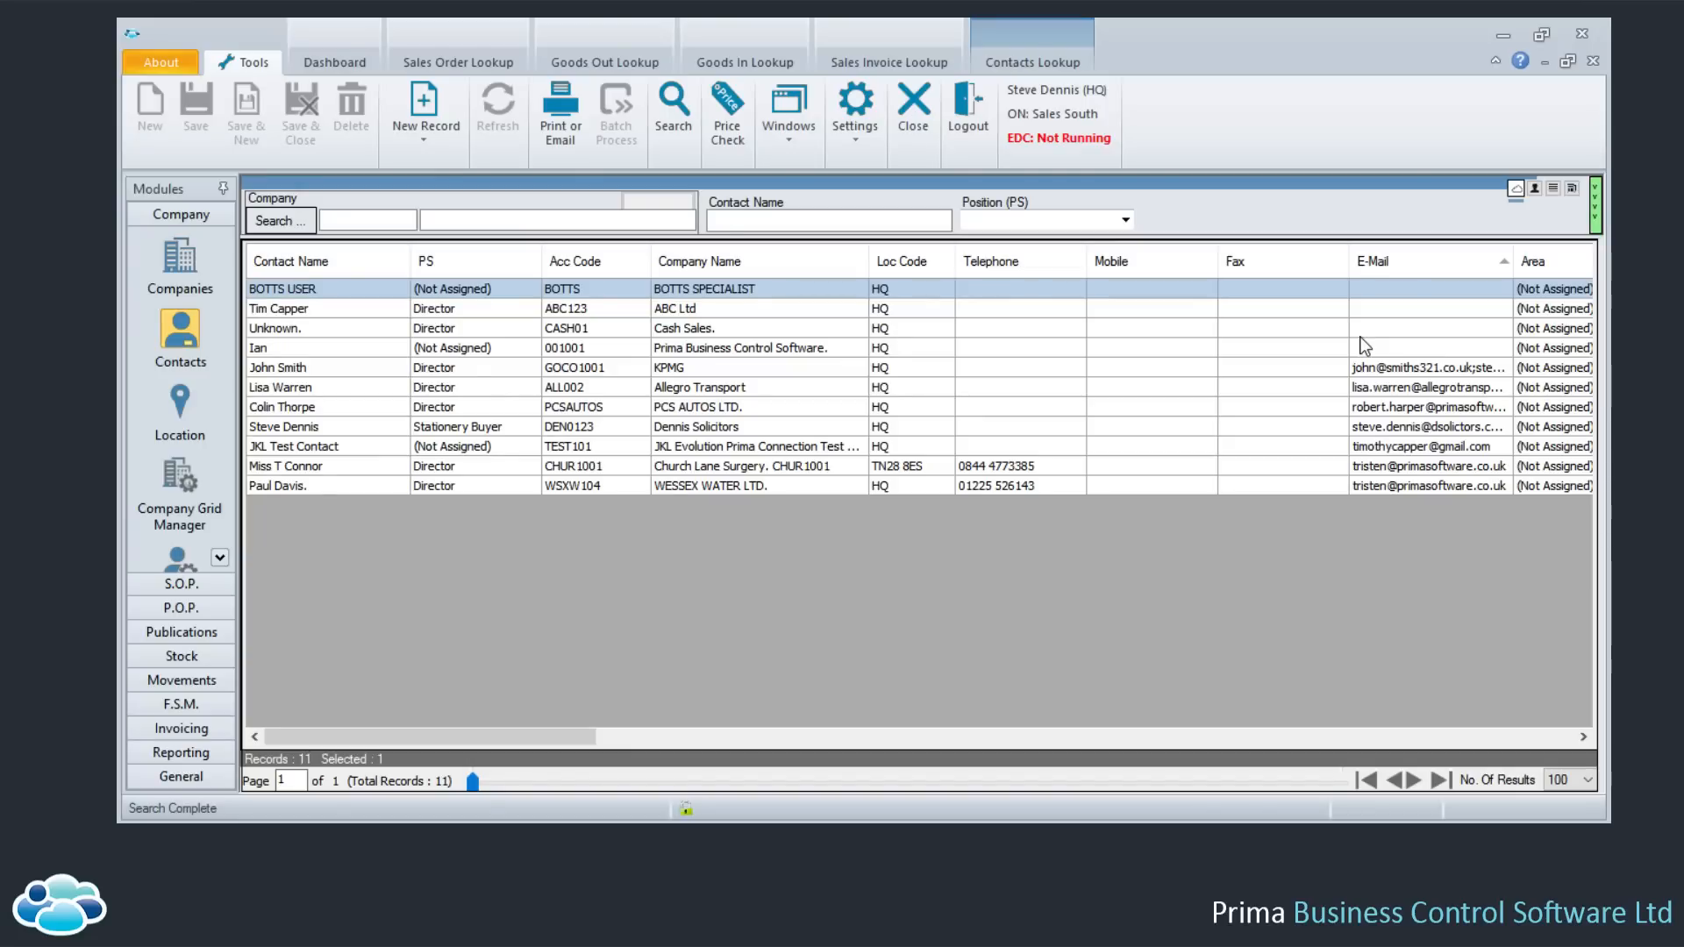
# Open the batch print and email process from Sales Invoice Lookup, widen the Report column to examine the pending jobs, and cancel
pyautogui.click(899, 53)
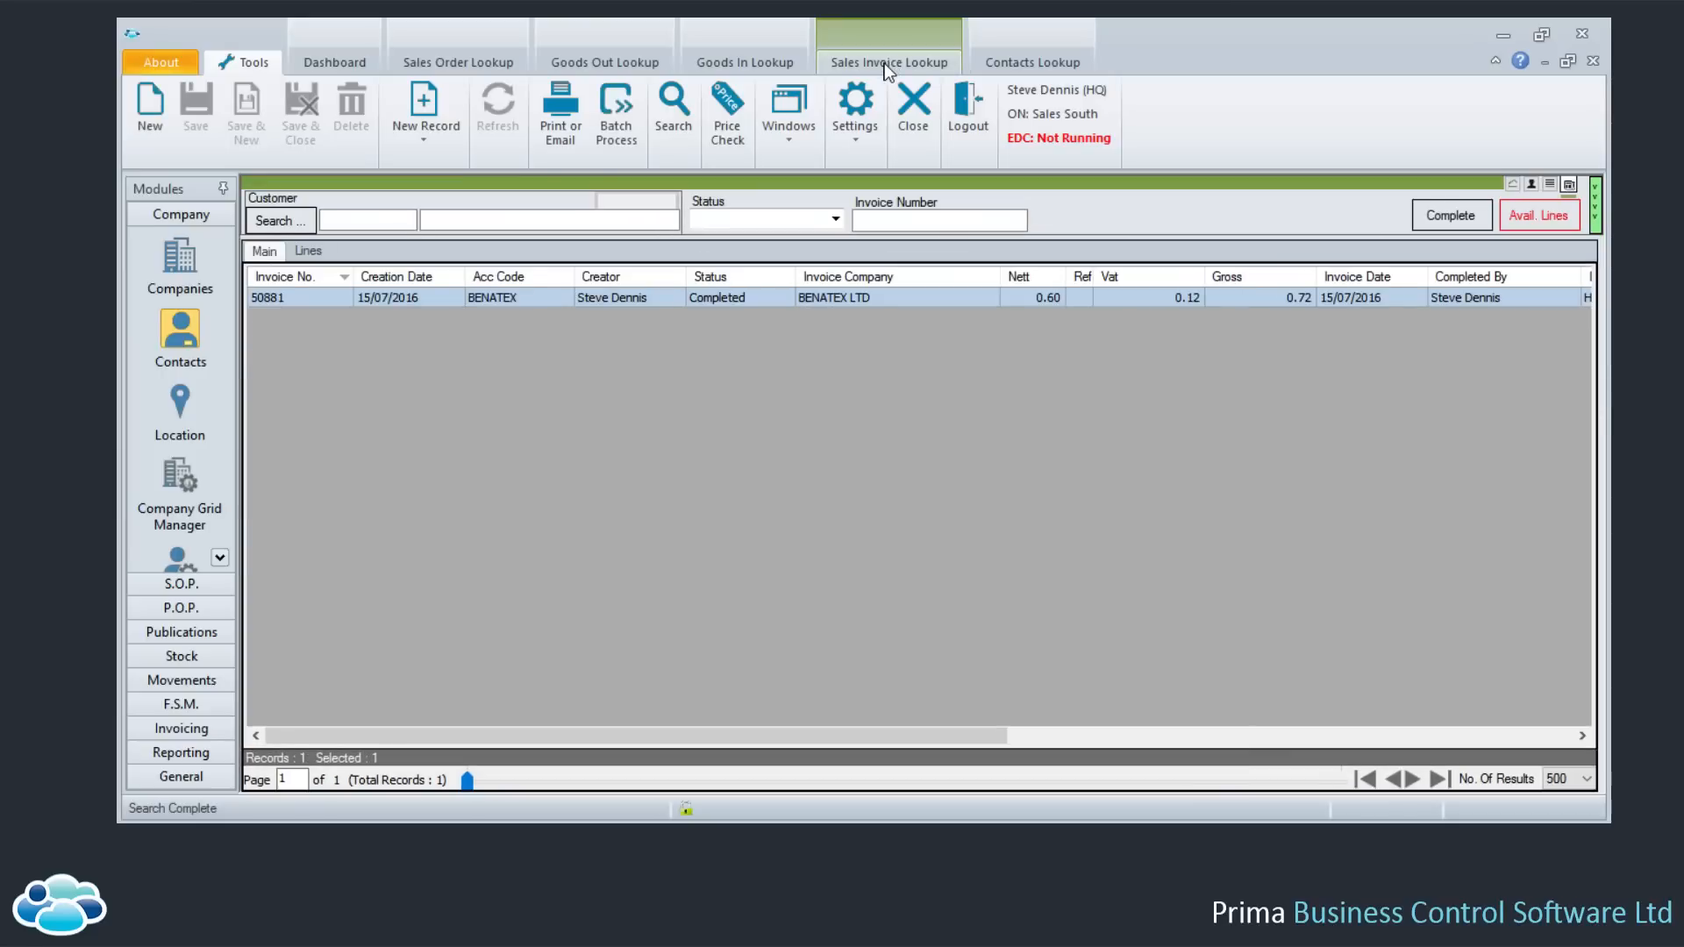
pyautogui.moveTo(477, 848)
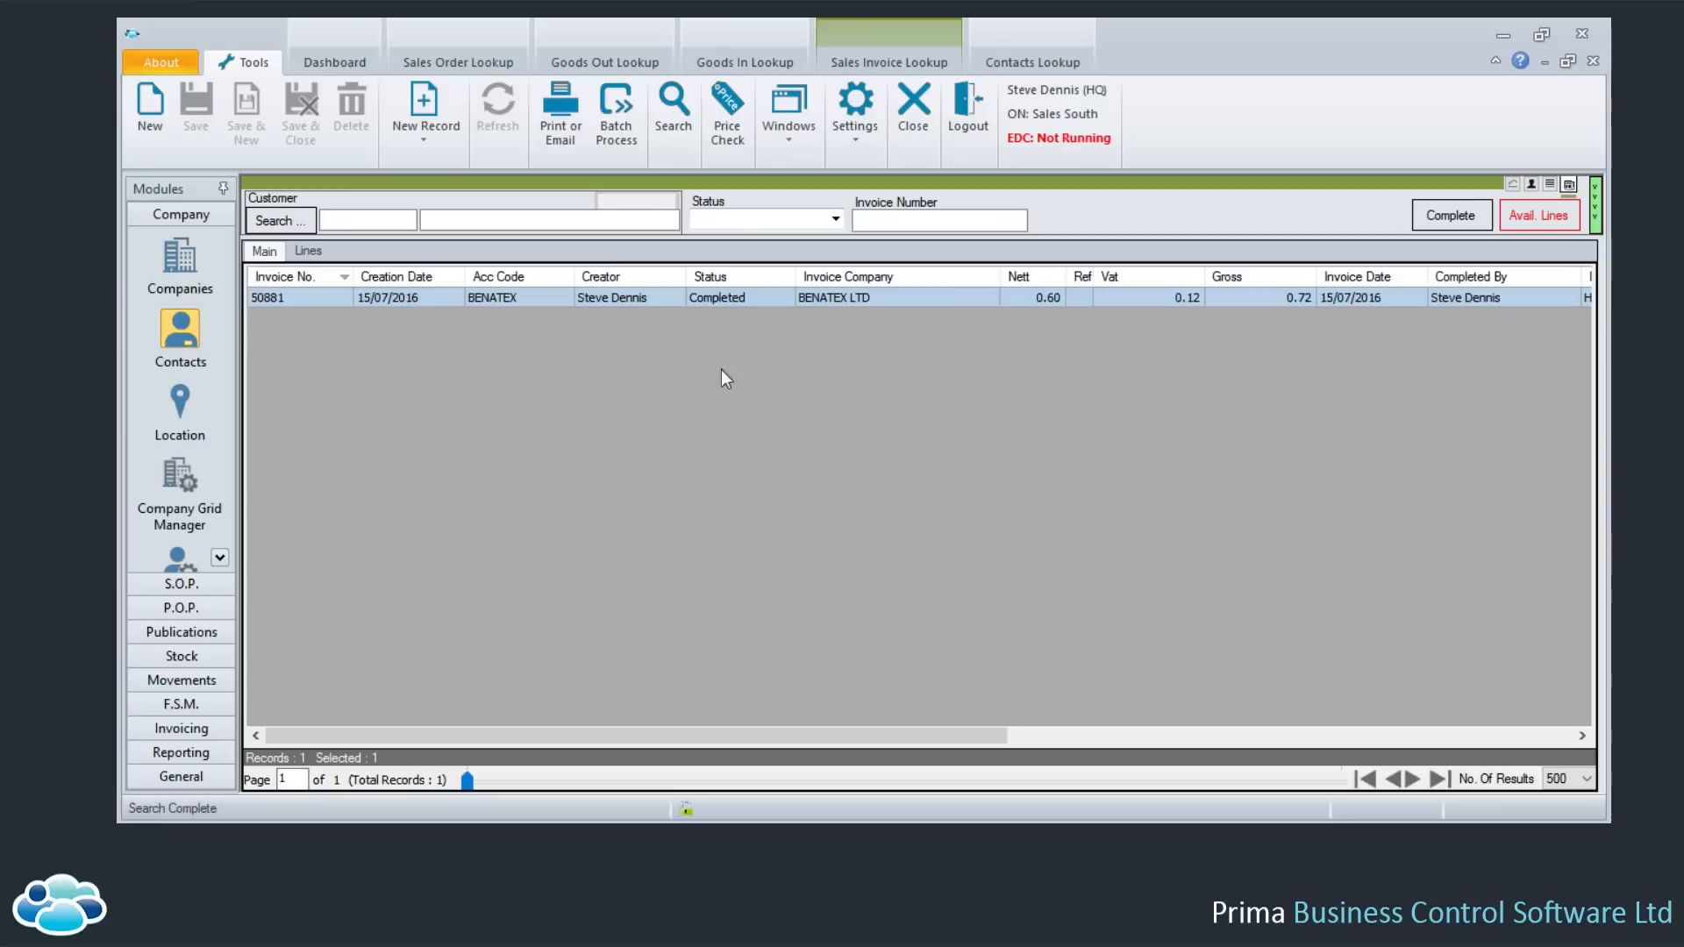
pyautogui.click(627, 116)
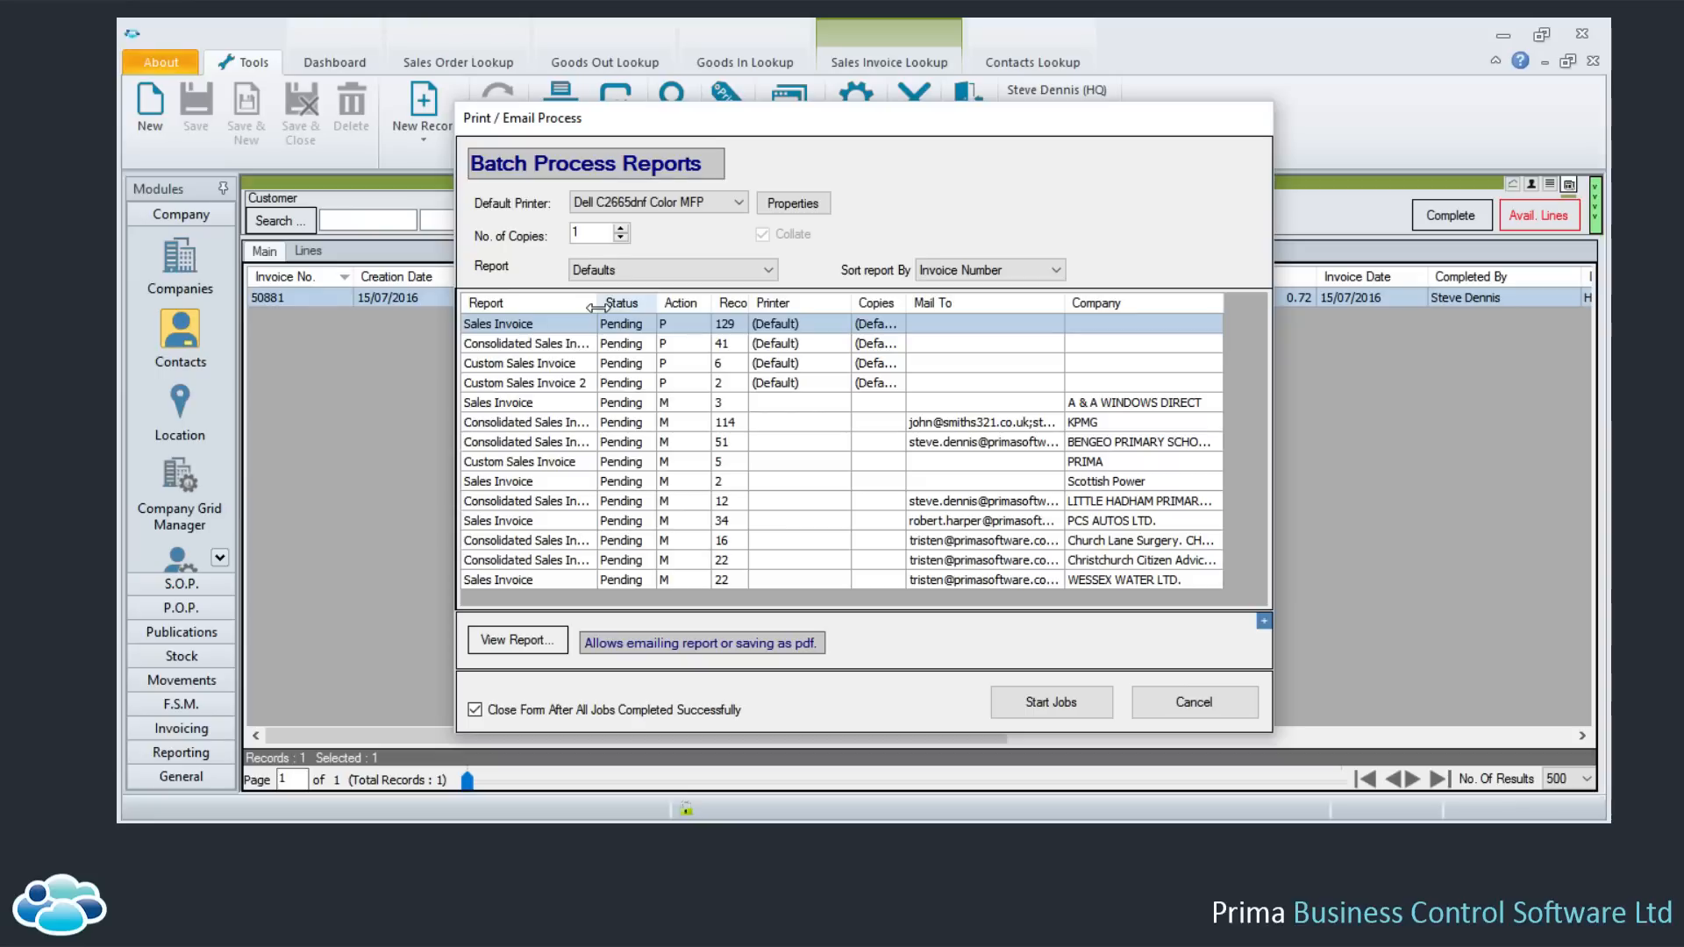
pyautogui.moveTo(597, 307); pyautogui.dragTo(661, 307)
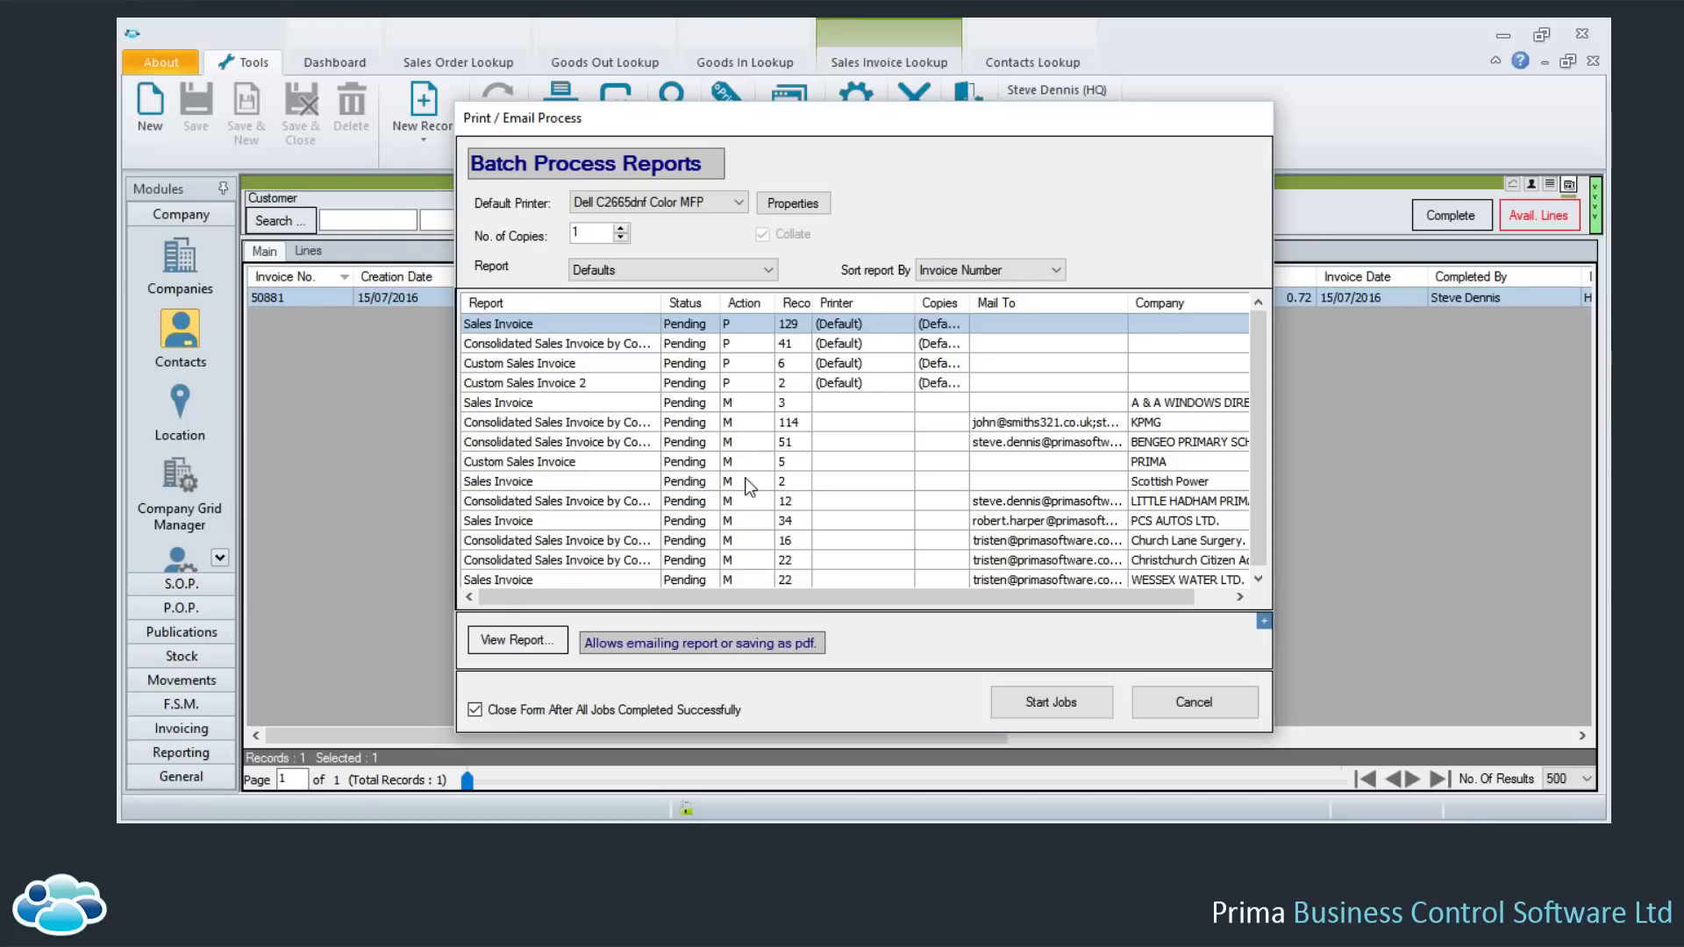
pyautogui.click(1186, 698)
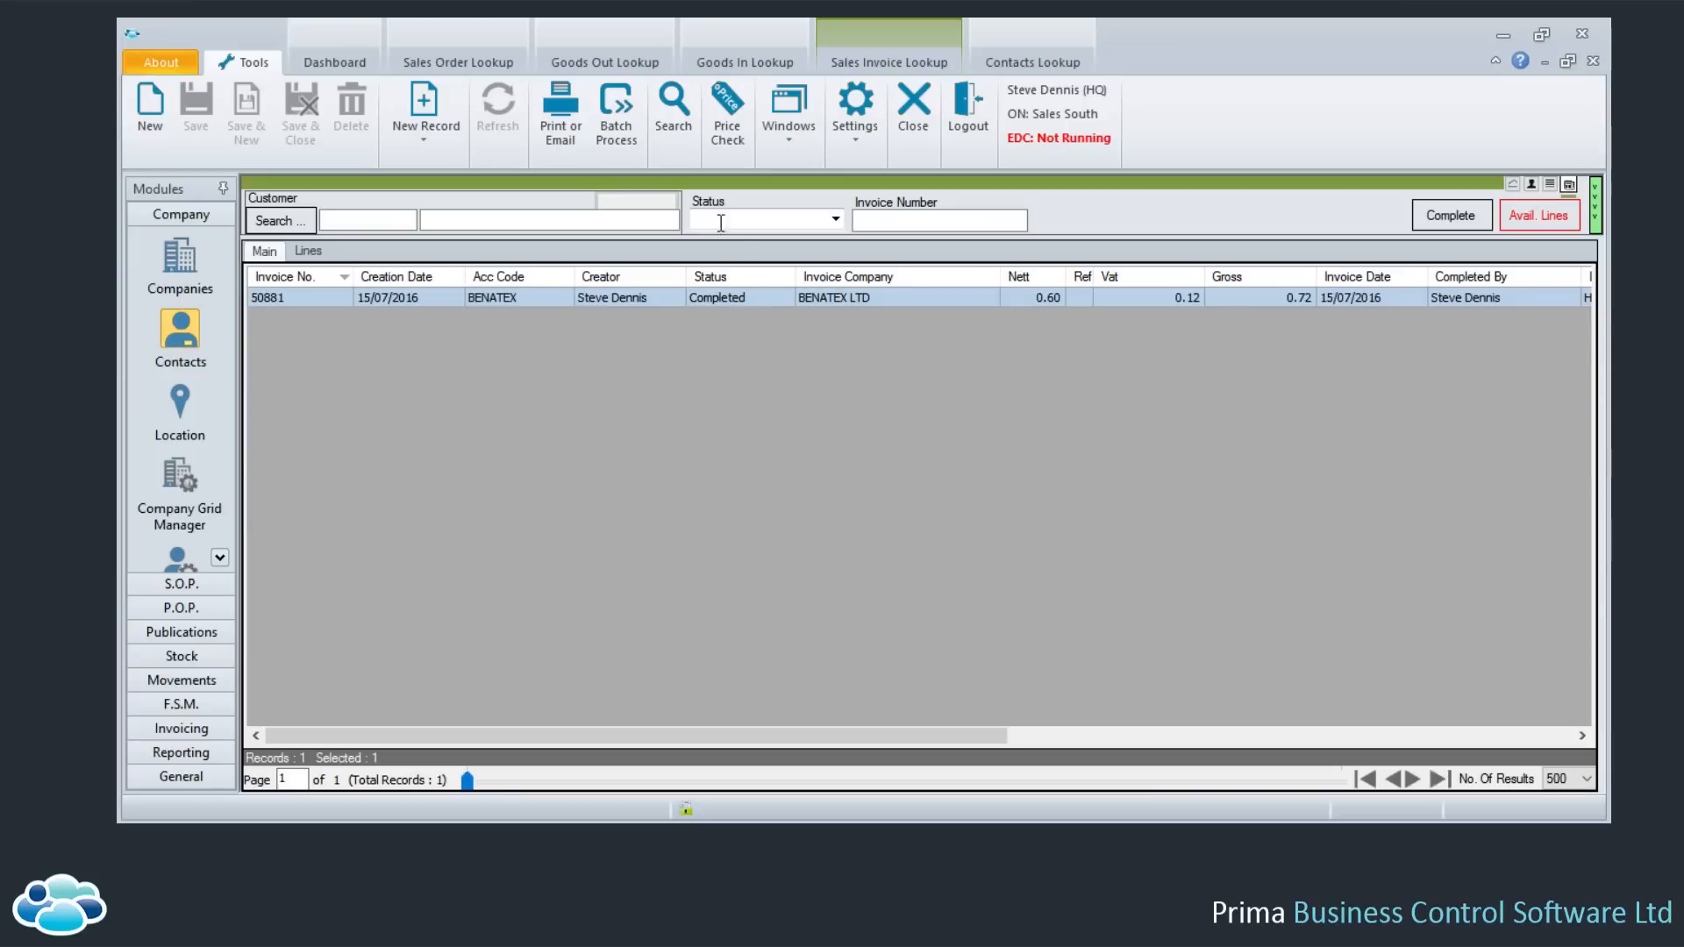
# Reopen the sales invoice batch process, widen the Report column to read the consolidated report names, and cancel without starting the jobs
pyautogui.click(628, 139)
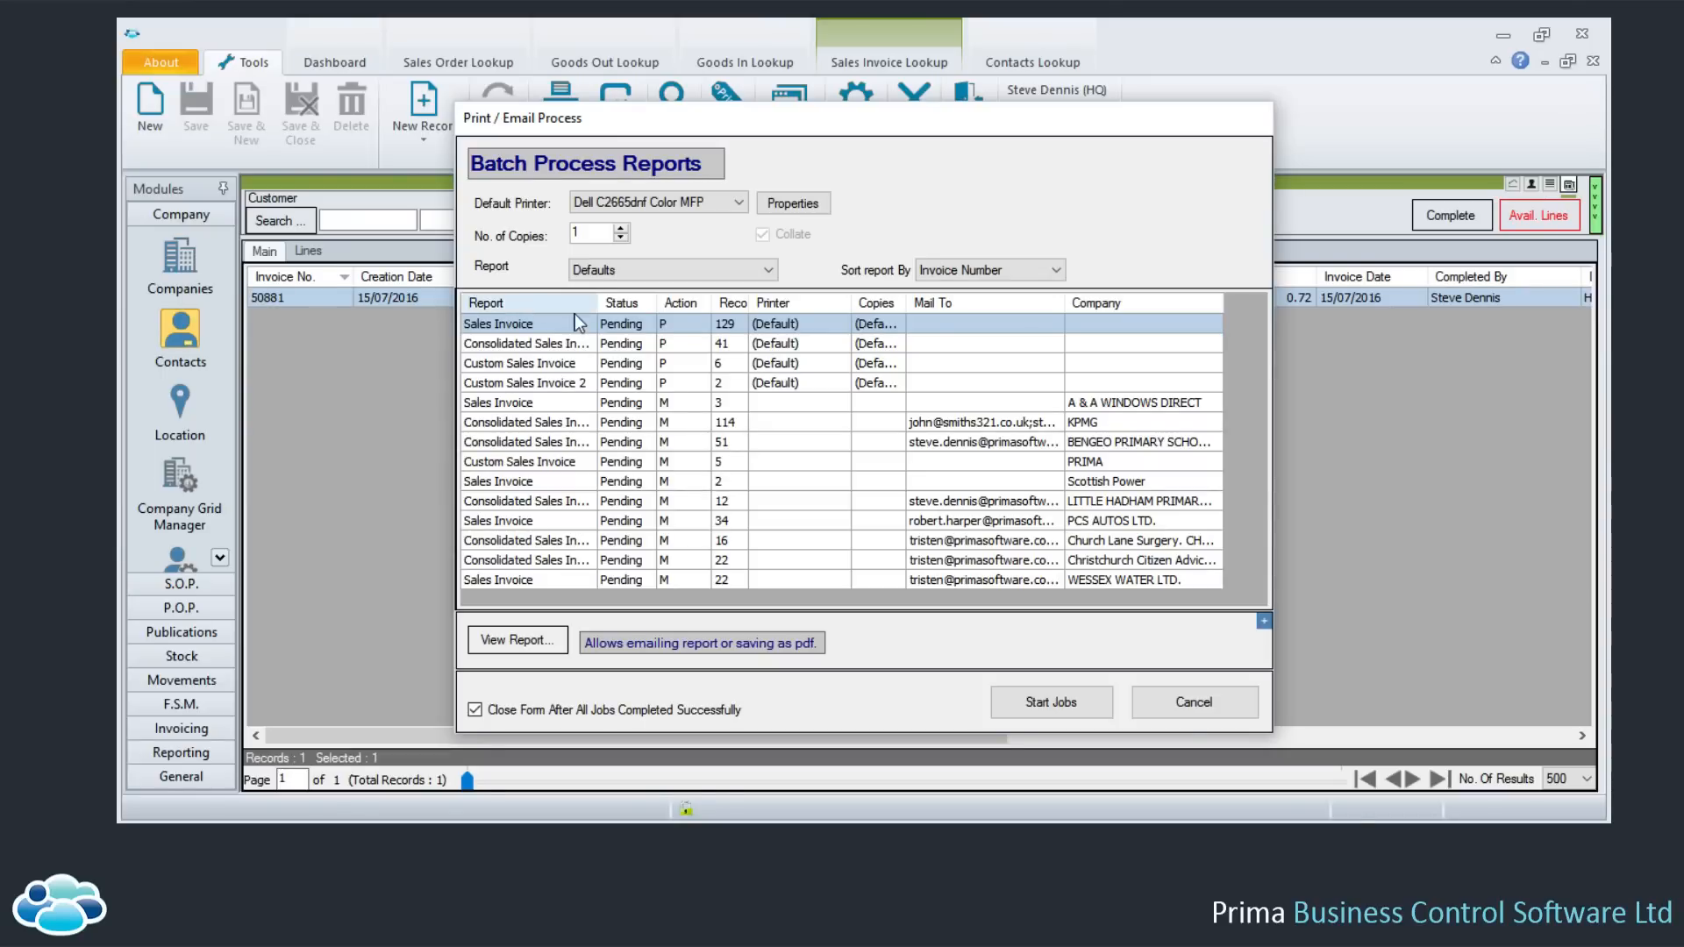
pyautogui.moveTo(592, 302); pyautogui.dragTo(657, 304)
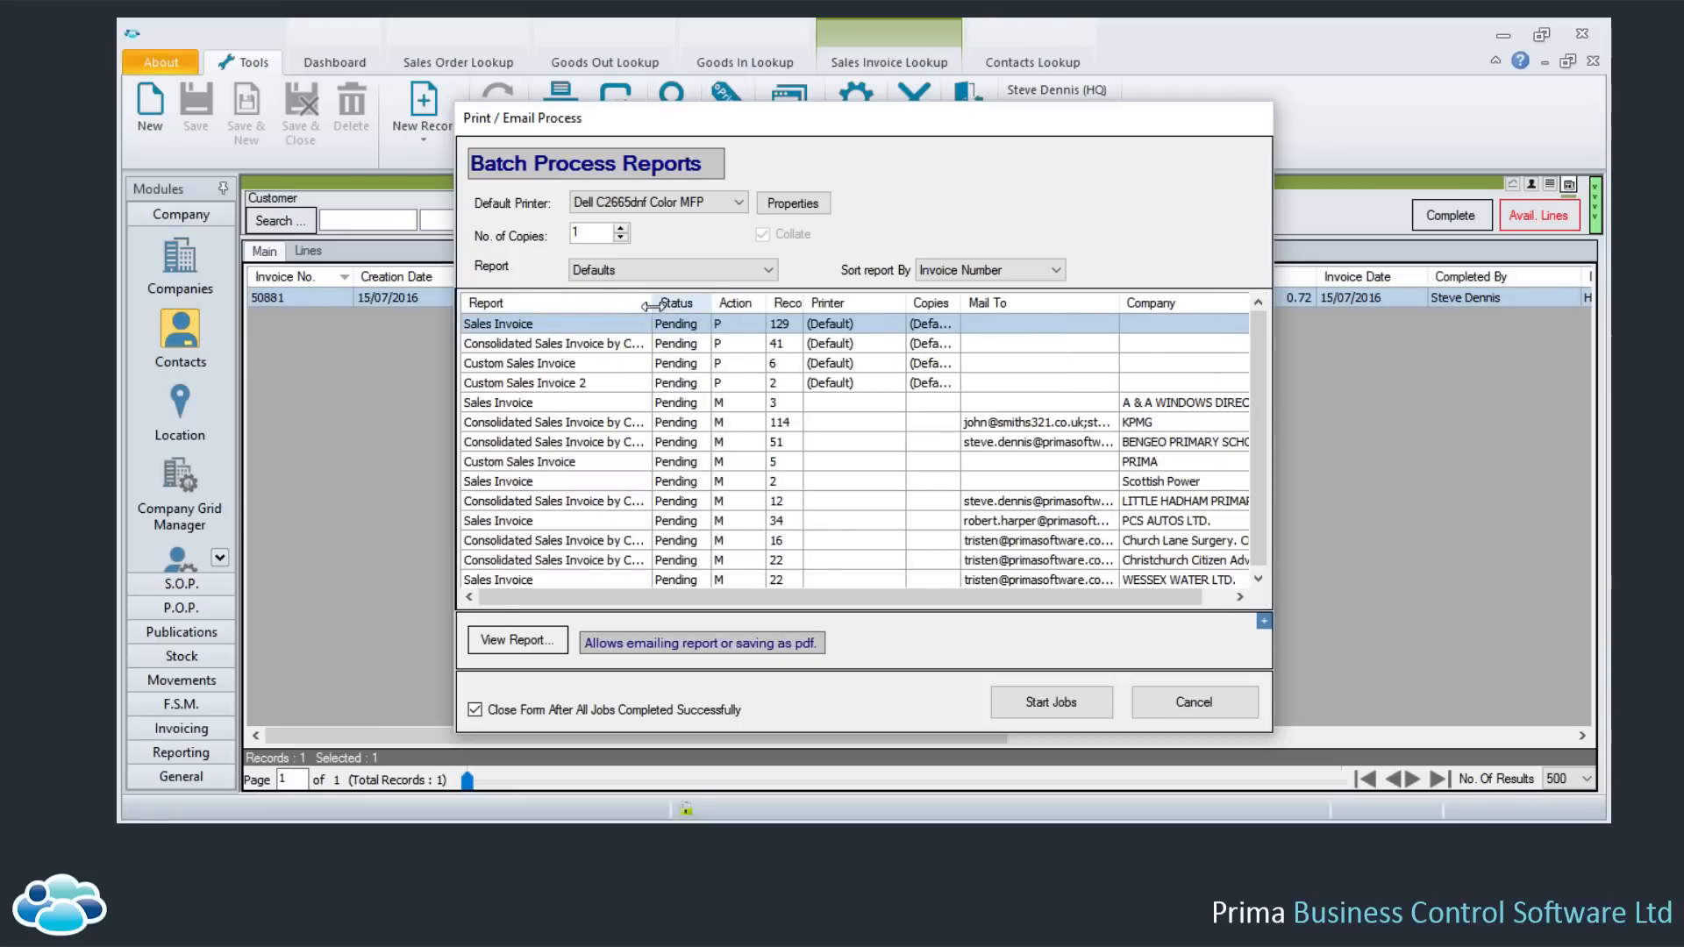
pyautogui.moveTo(652, 303); pyautogui.dragTo(680, 302)
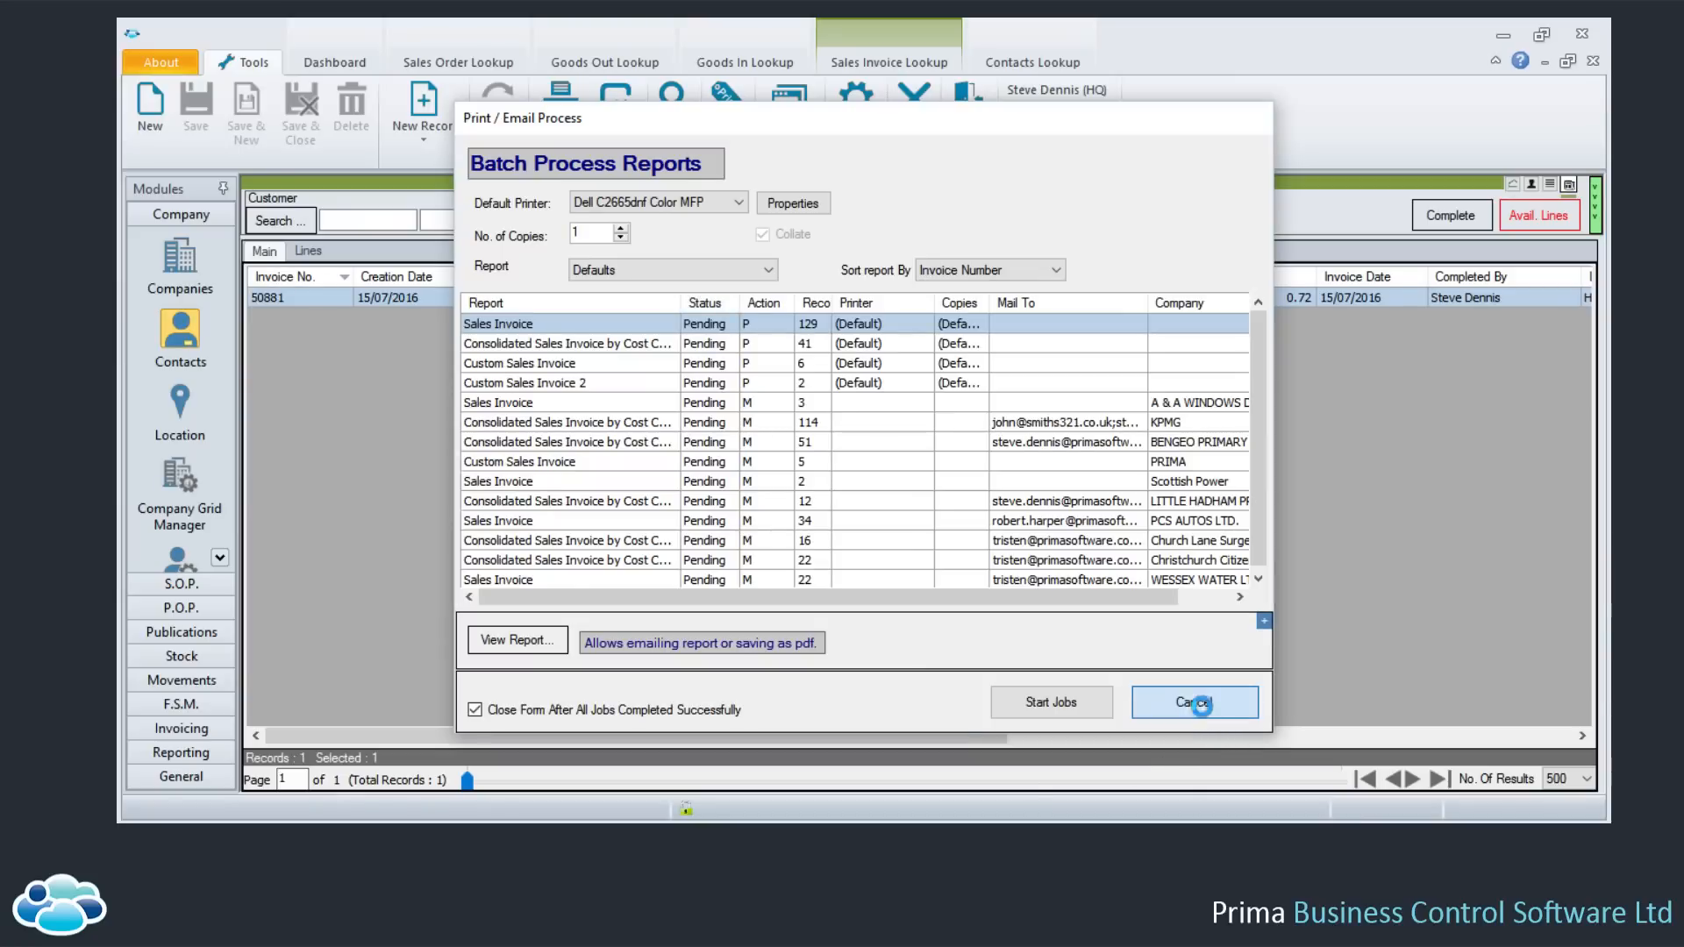
pyautogui.click(1194, 702)
# View the default reports in KPMG's main company details, cancel without changing them, and minimise the company window
pyautogui.moveTo(456, 837)
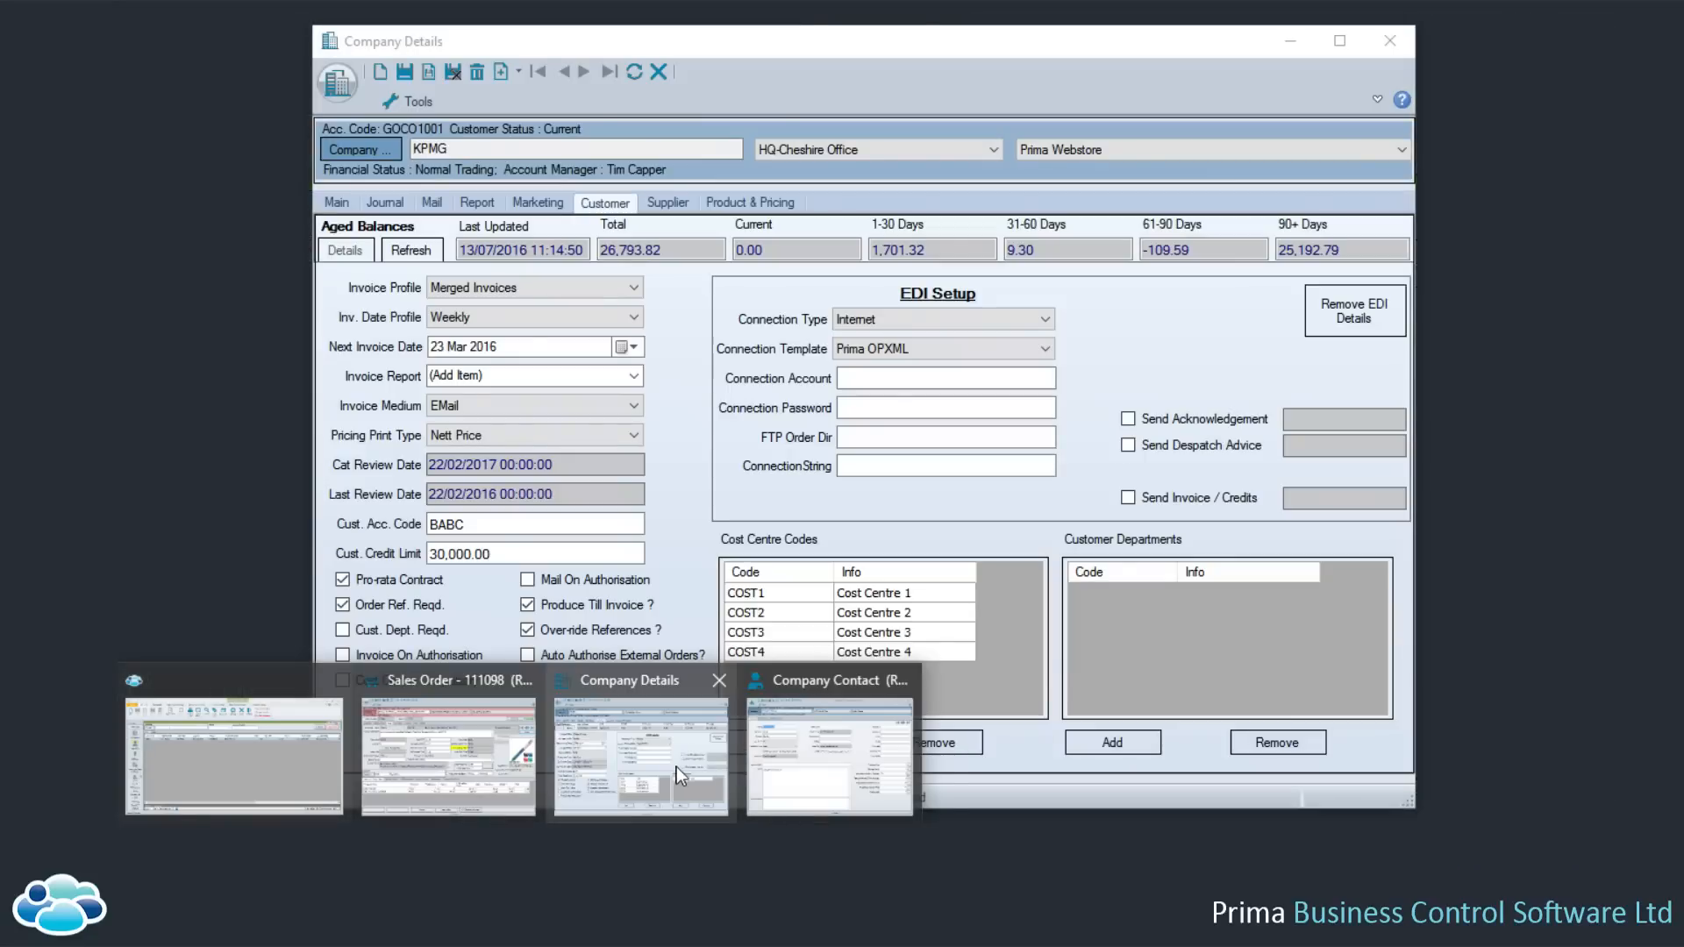
pyautogui.click(676, 766)
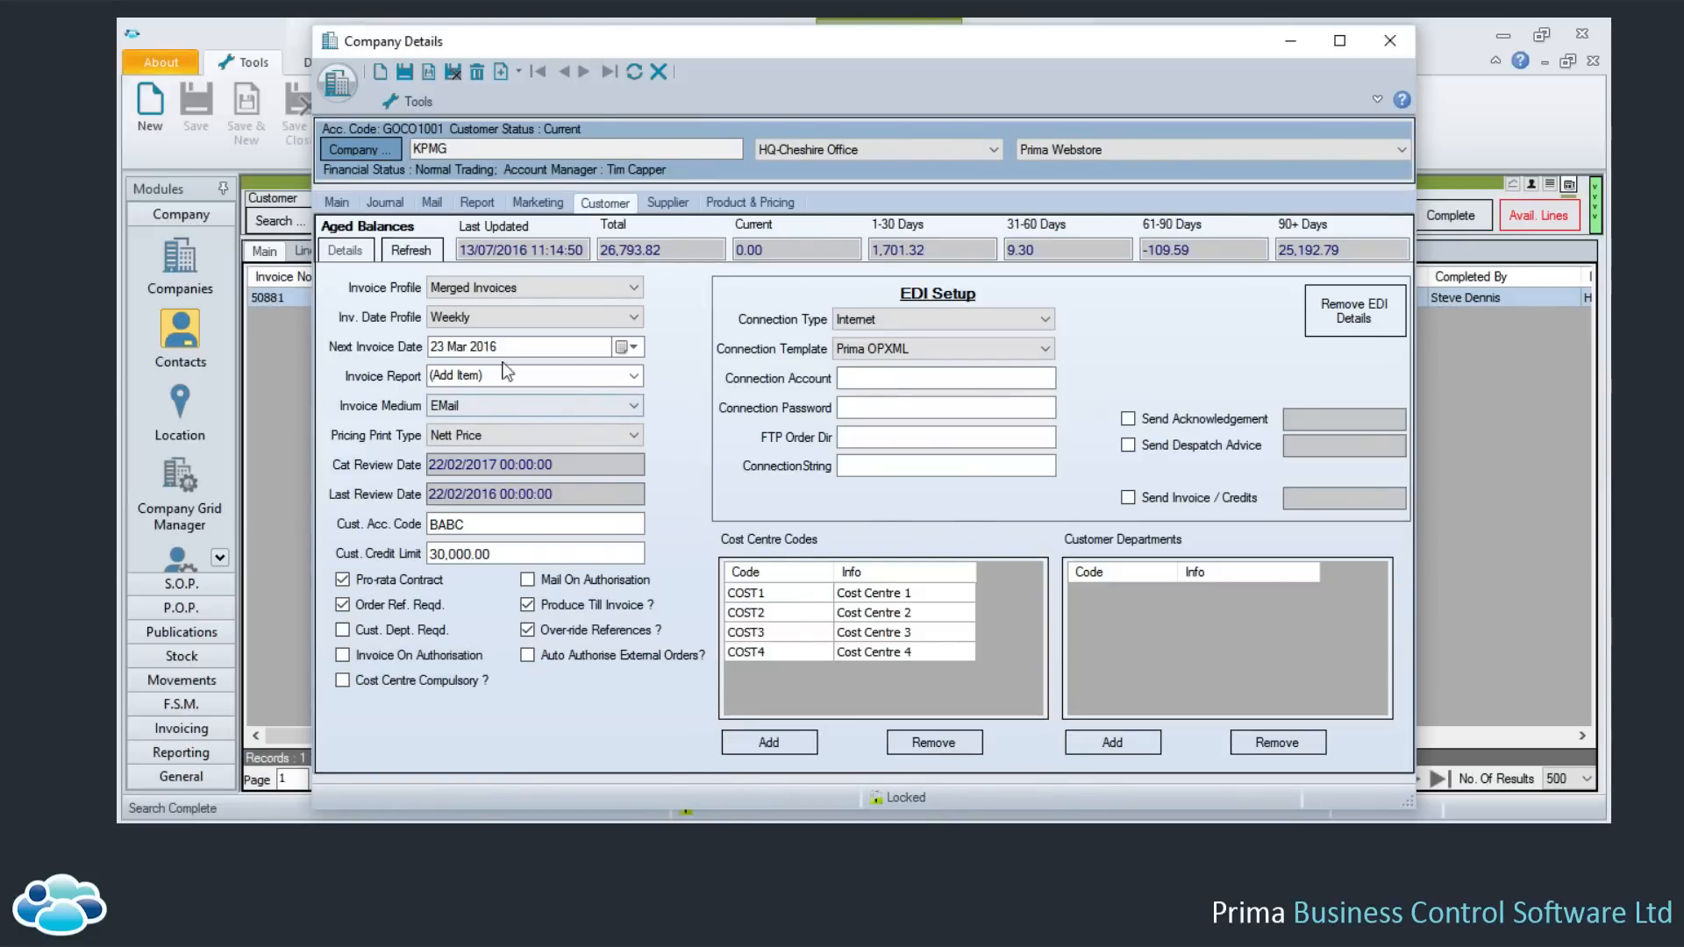
pyautogui.click(336, 204)
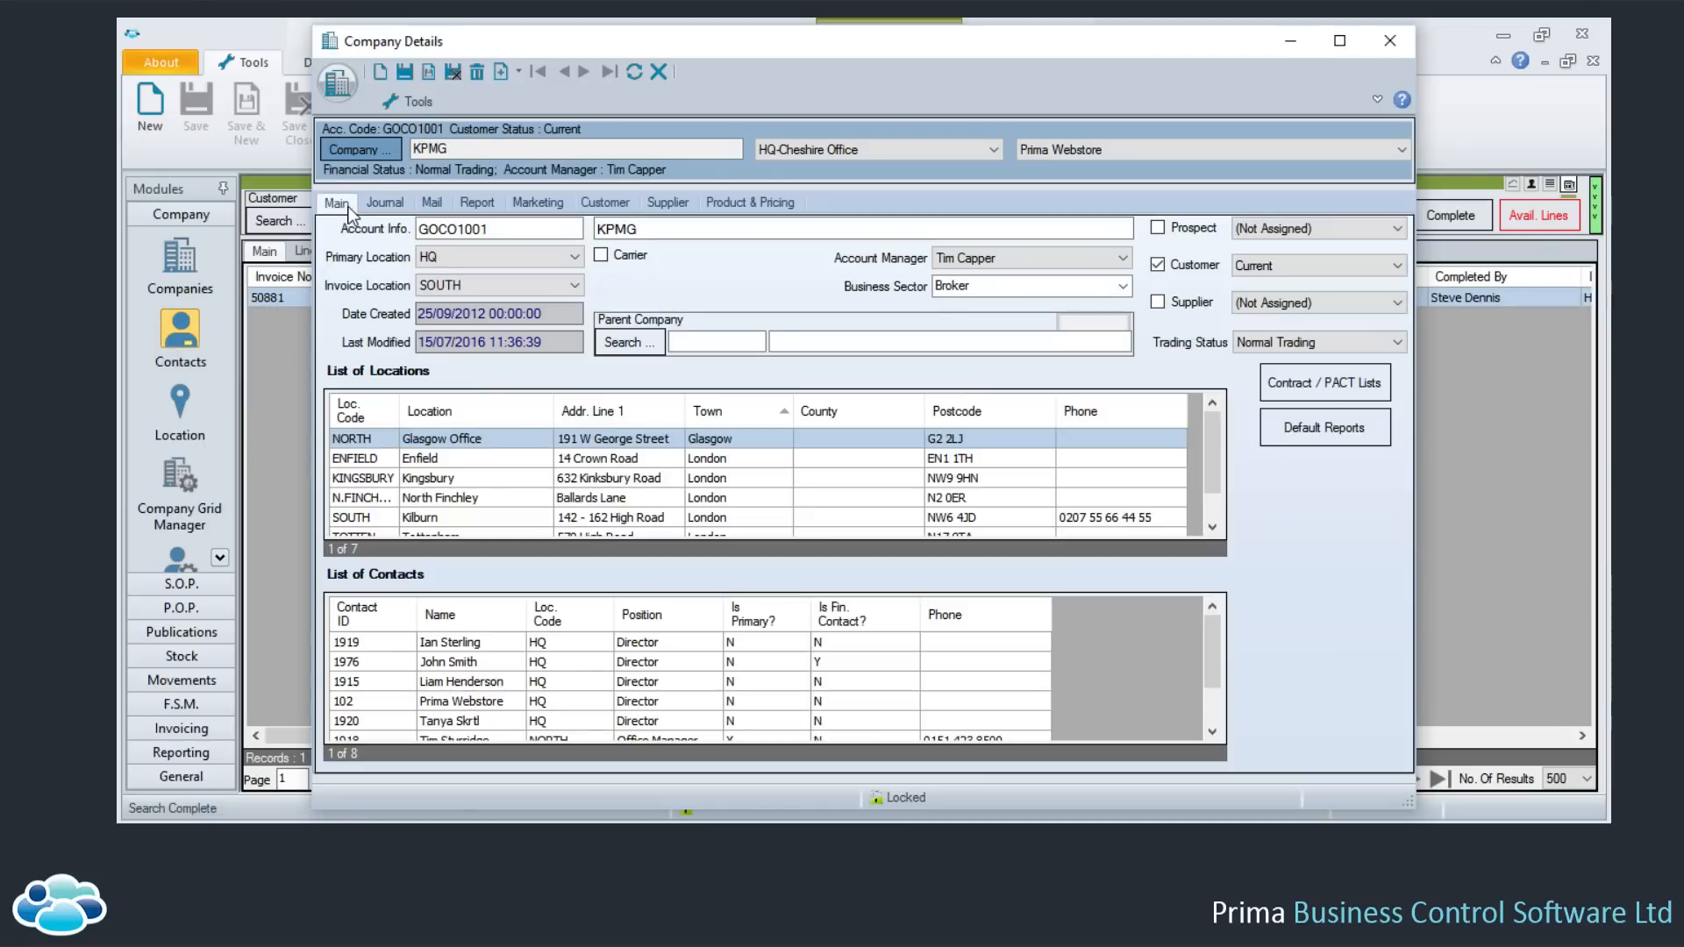
pyautogui.click(1316, 435)
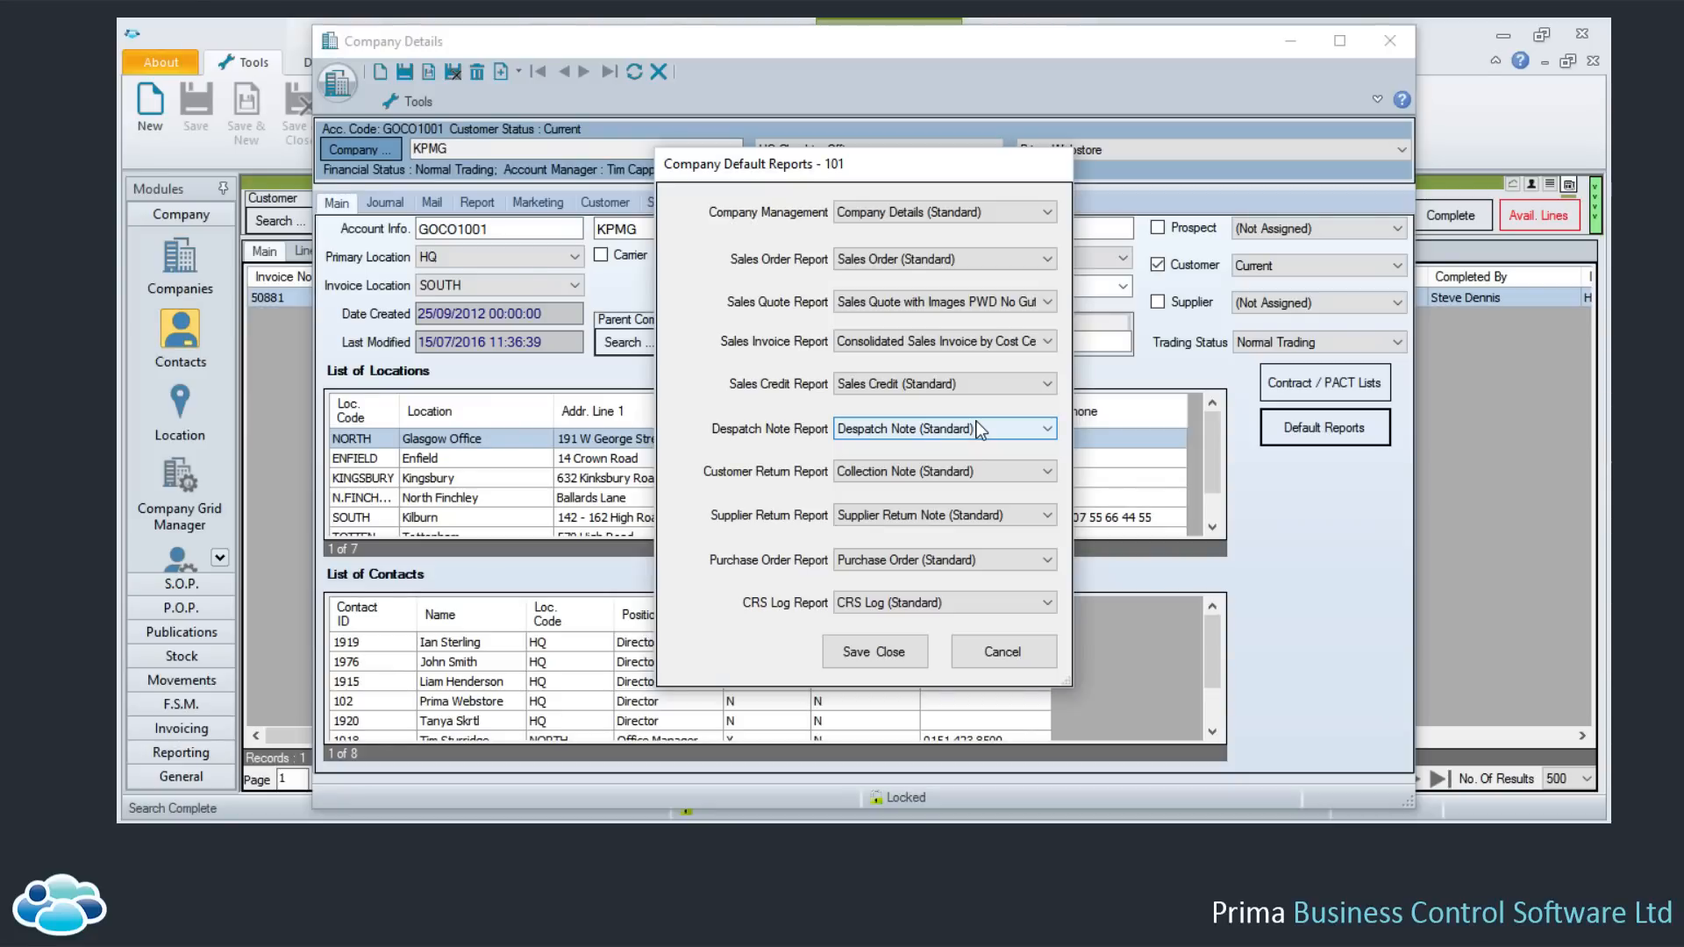
pyautogui.click(1002, 651)
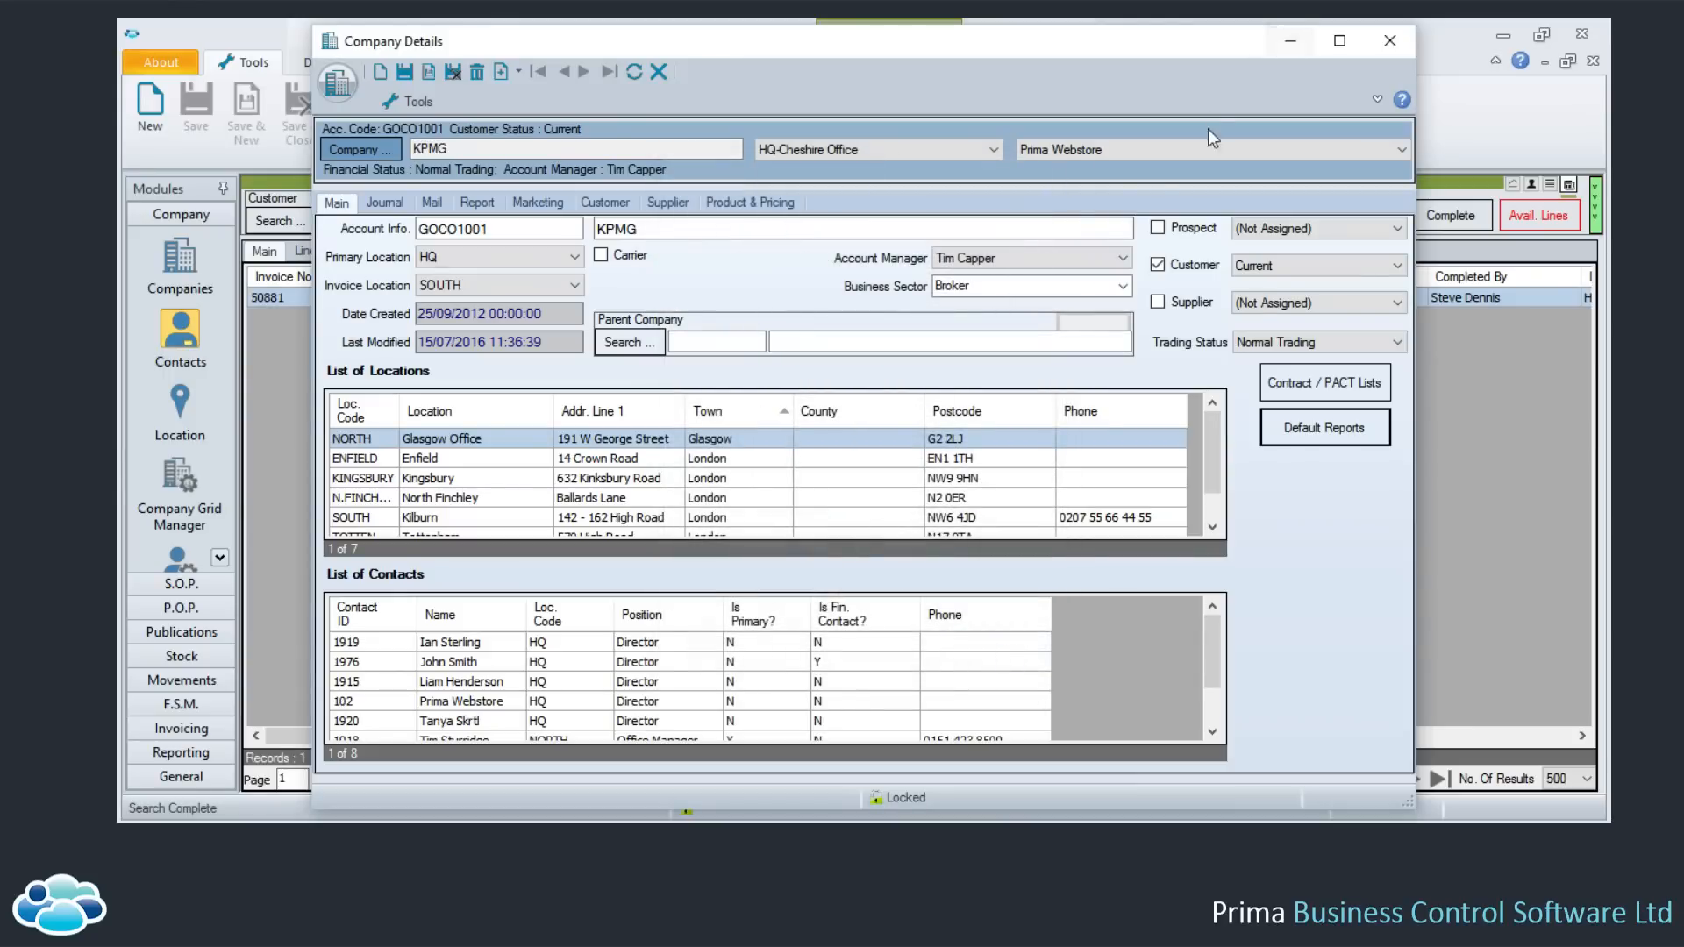
pyautogui.click(1284, 42)
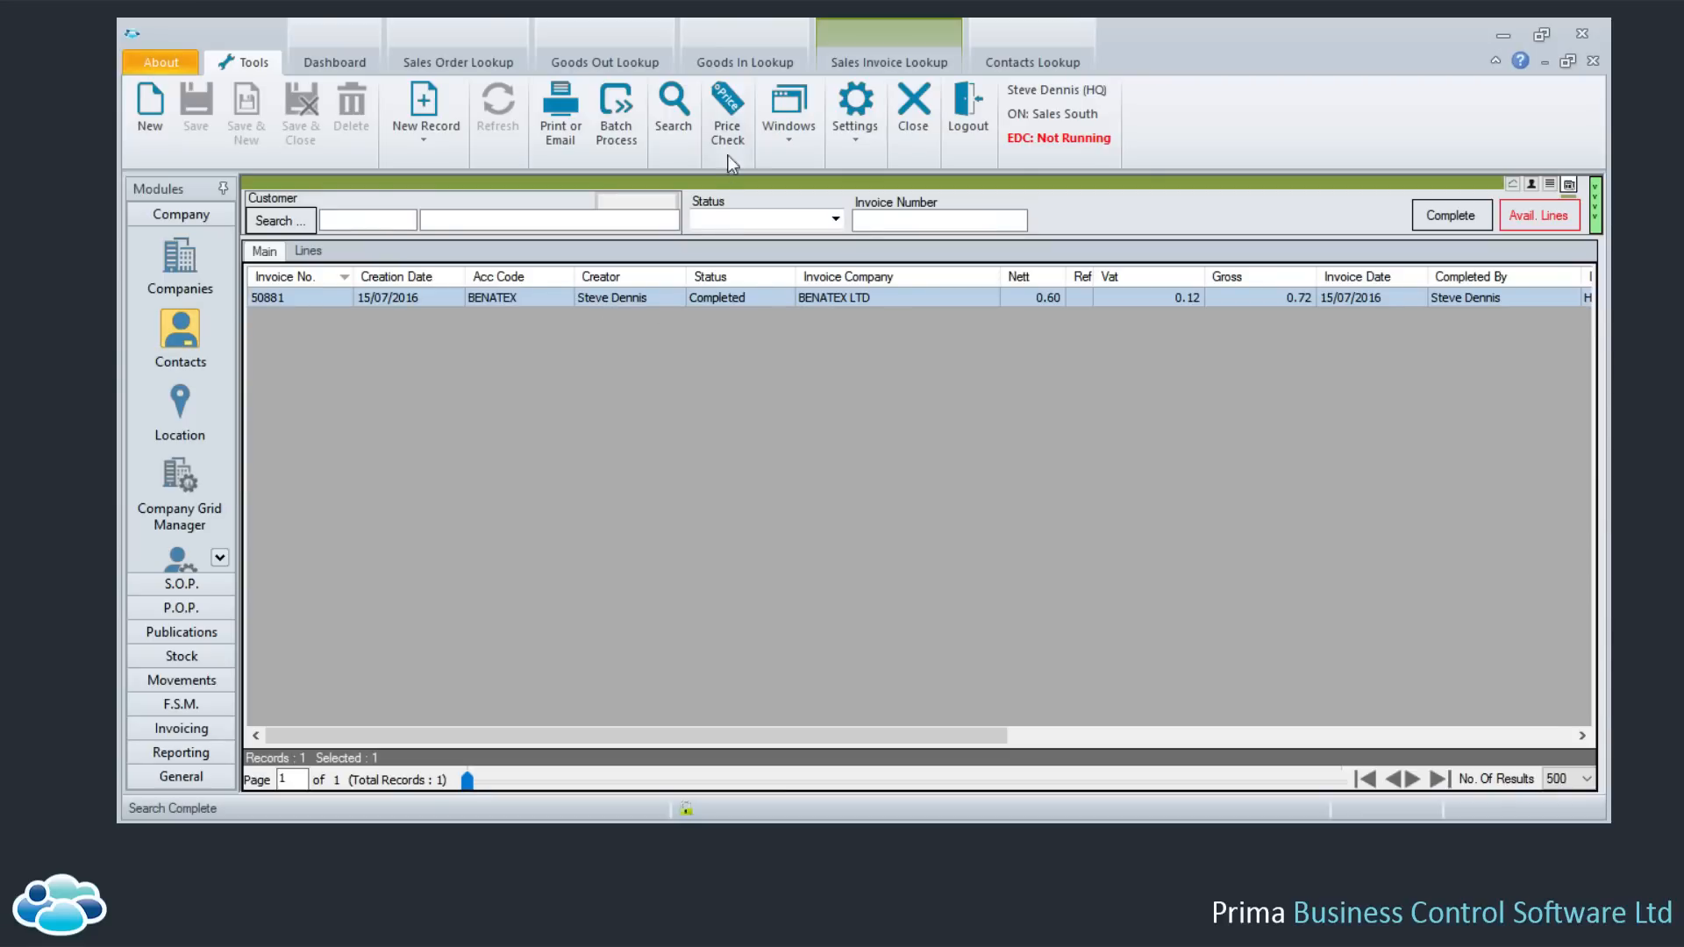
# Search the sales invoices with Printed set to Any and the invoice date range set to Not Specified
pyautogui.click(728, 180)
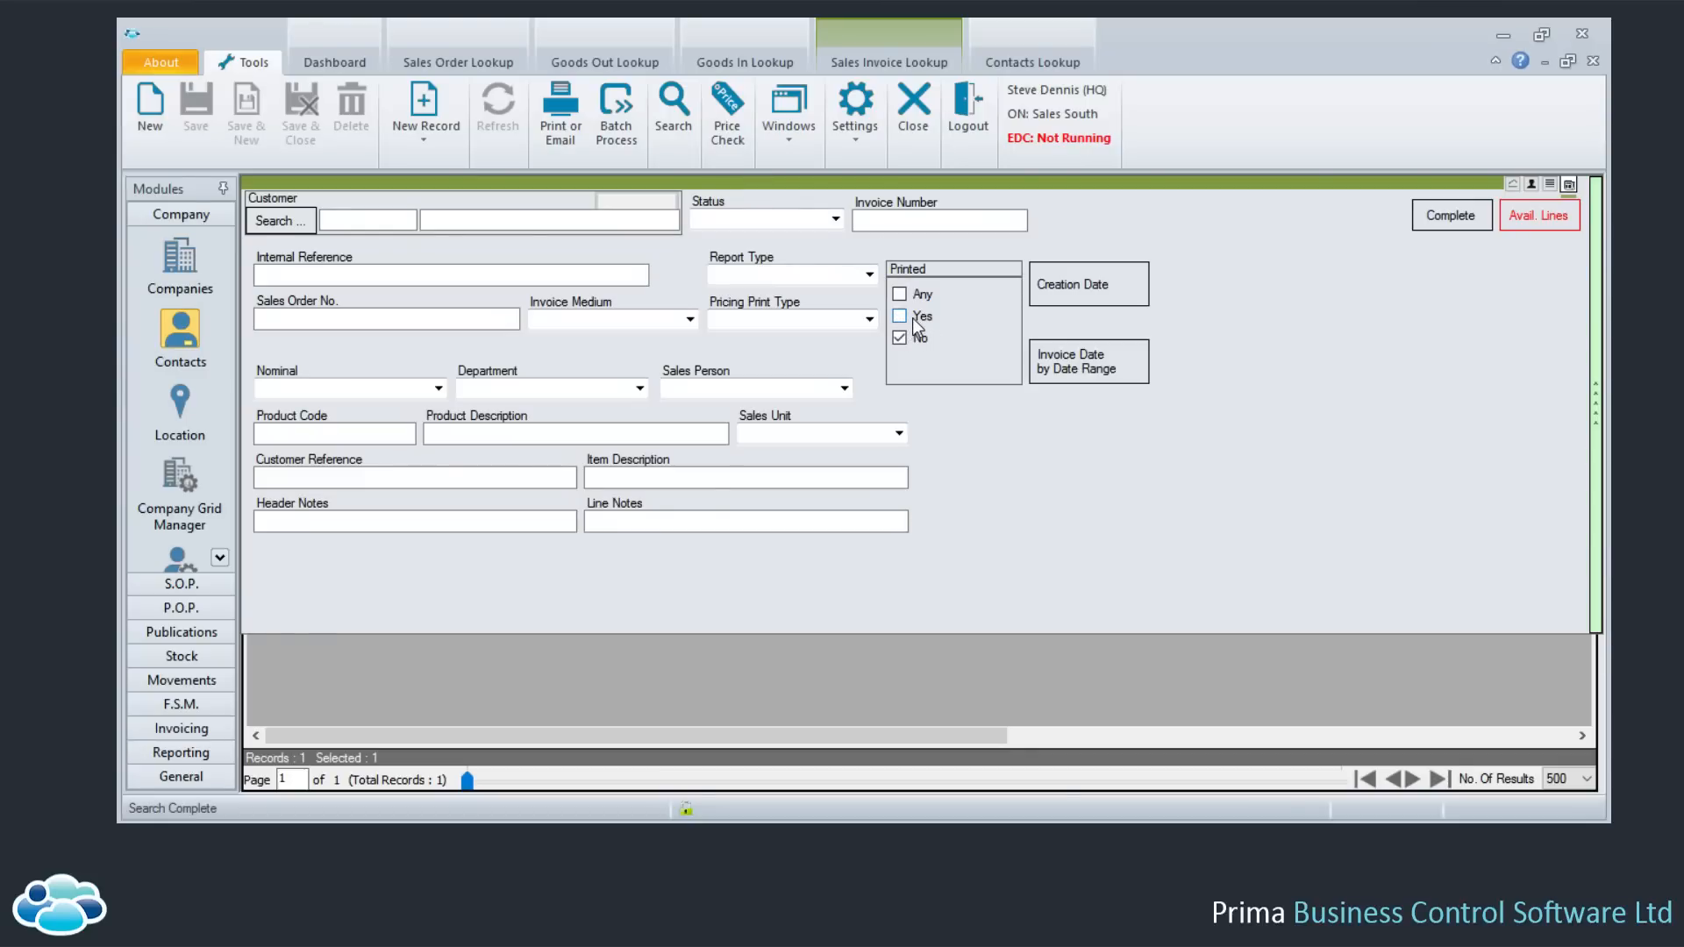
pyautogui.click(904, 295)
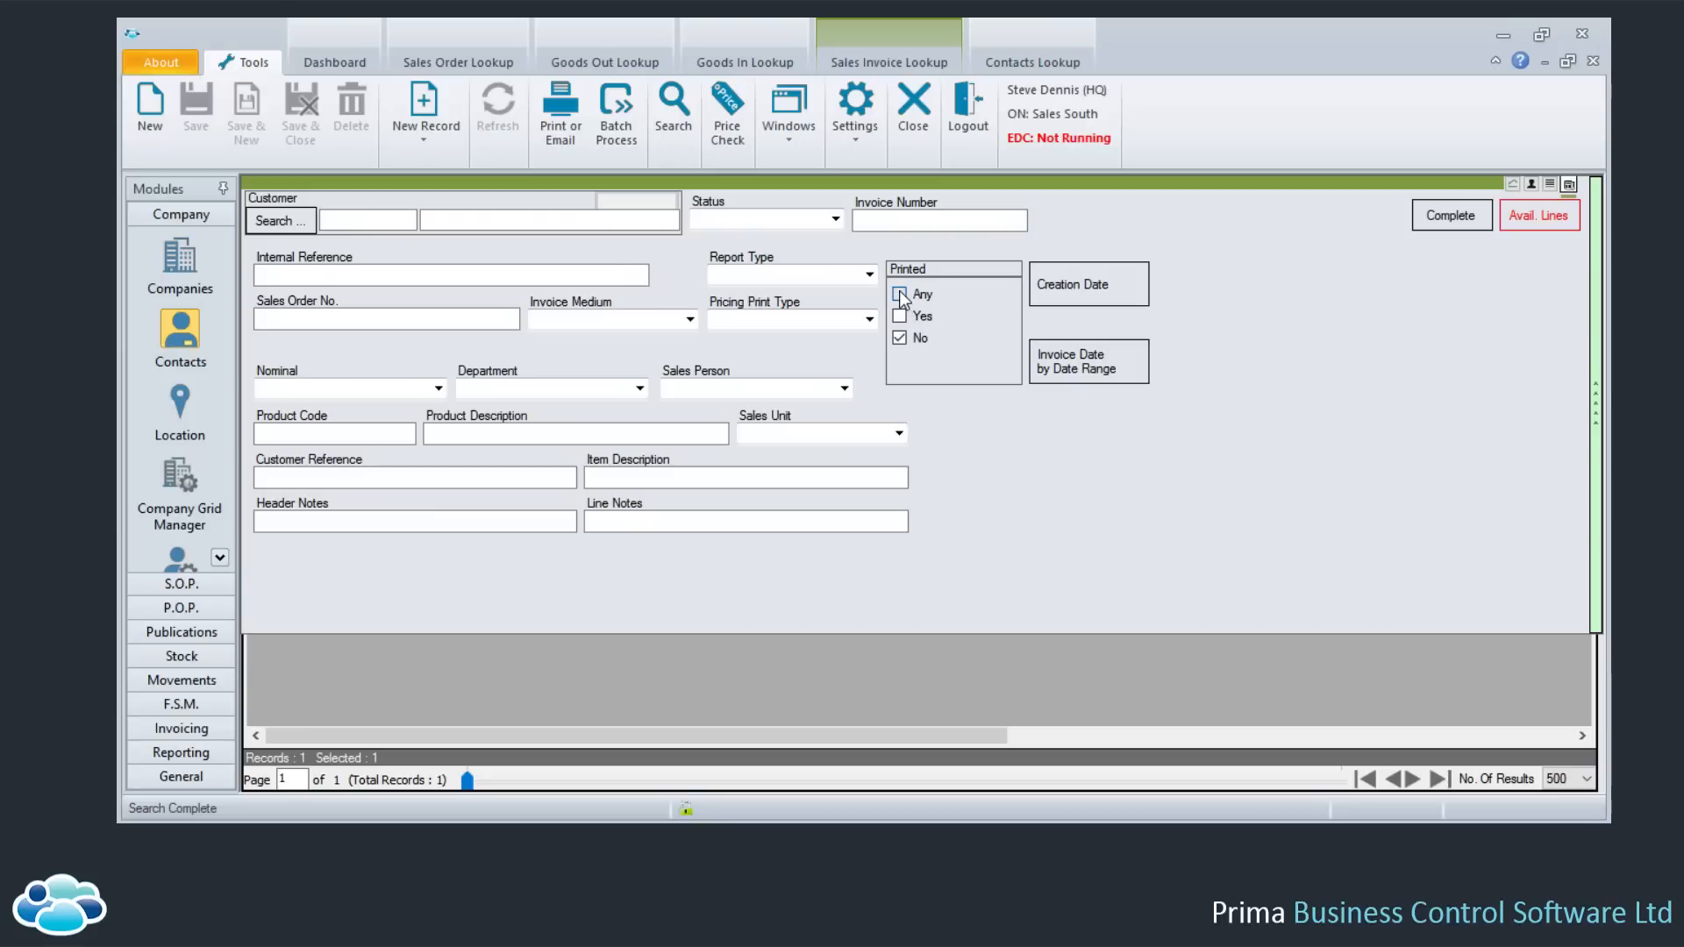
pyautogui.click(1043, 366)
pyautogui.click(1041, 398)
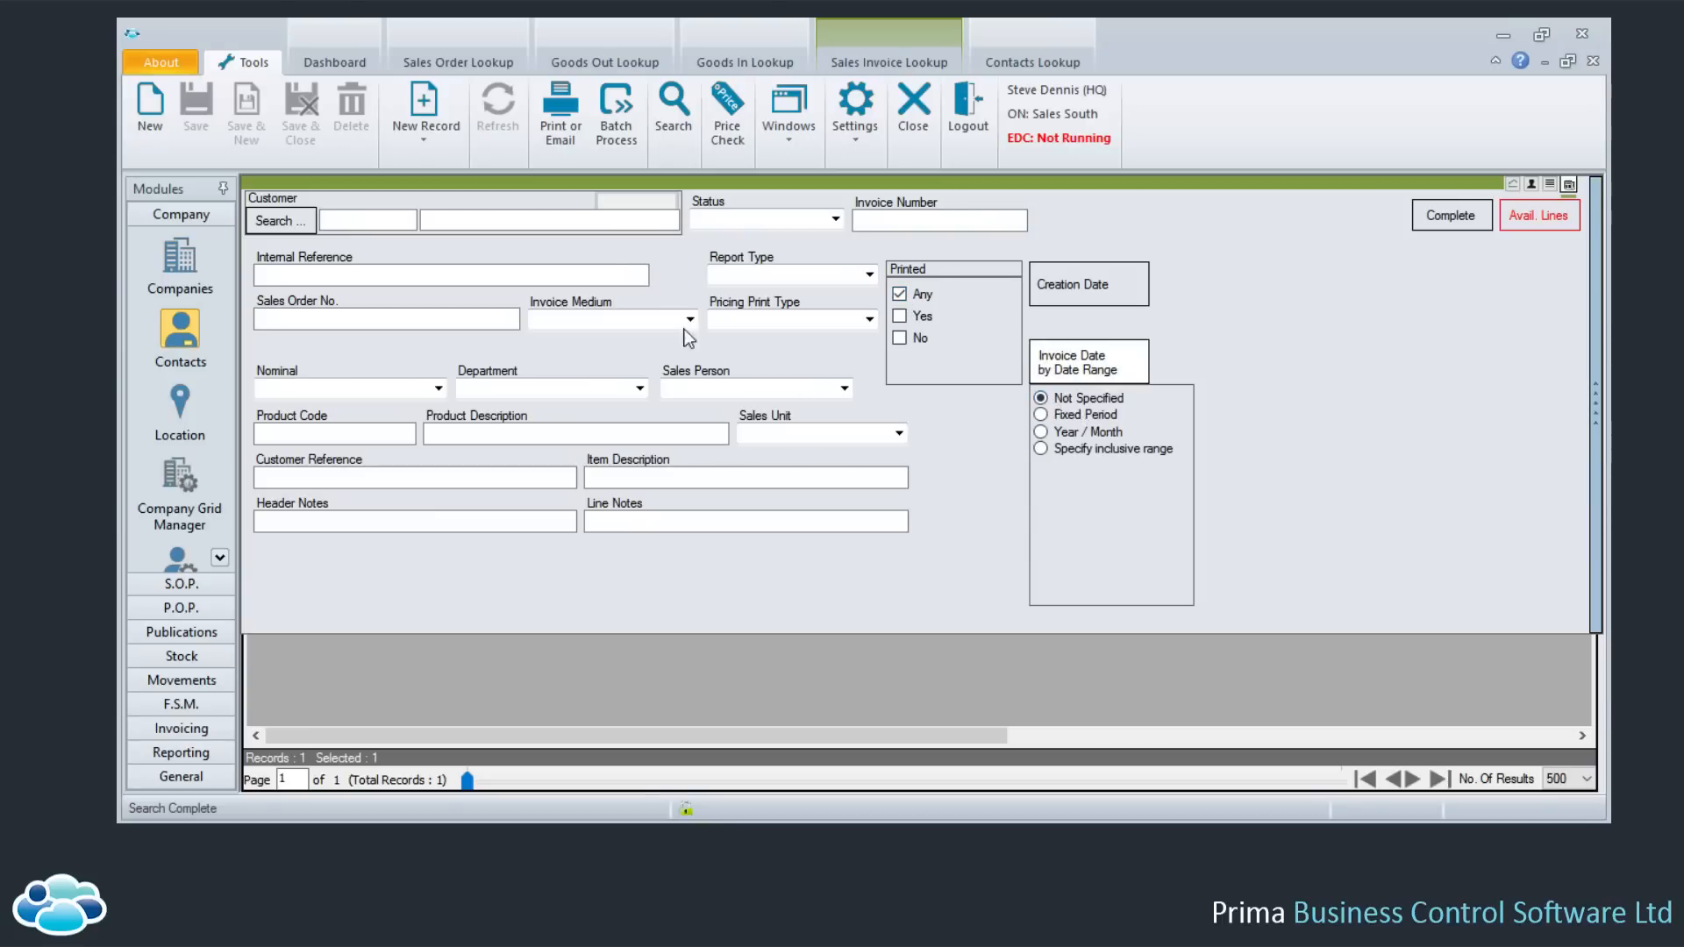
pyautogui.click(739, 211)
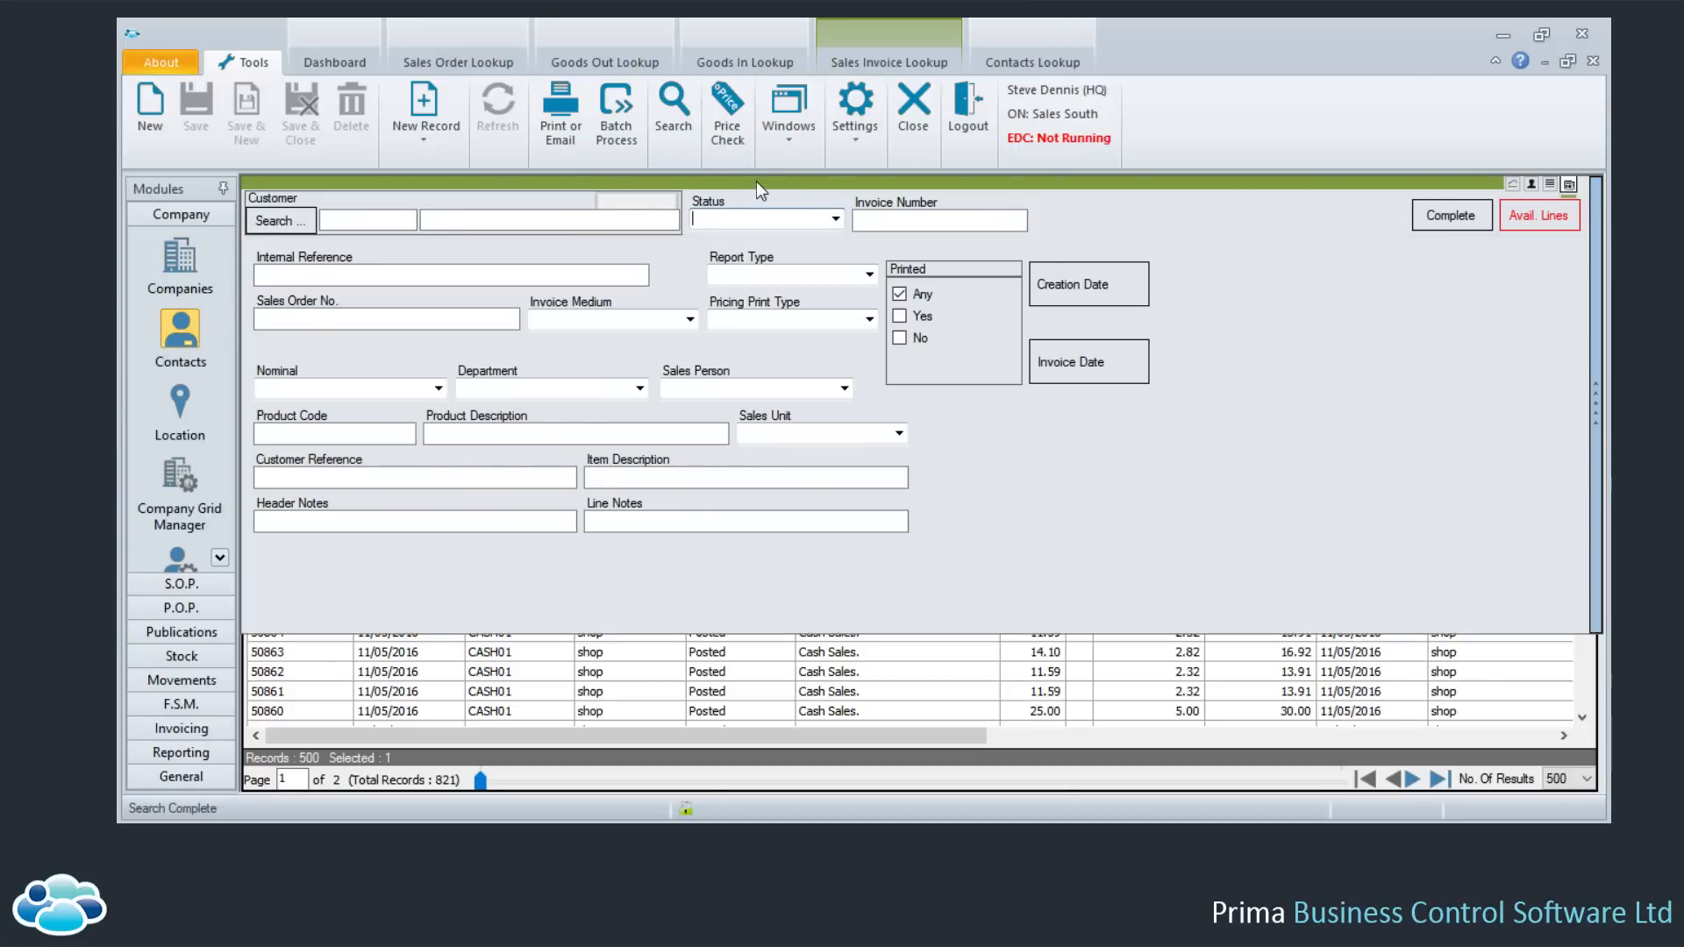
# Open the posted 4.60 nett Bengeo Primary School invoice of 28/06/2016, view its report options and header, and close it
pyautogui.click(756, 181)
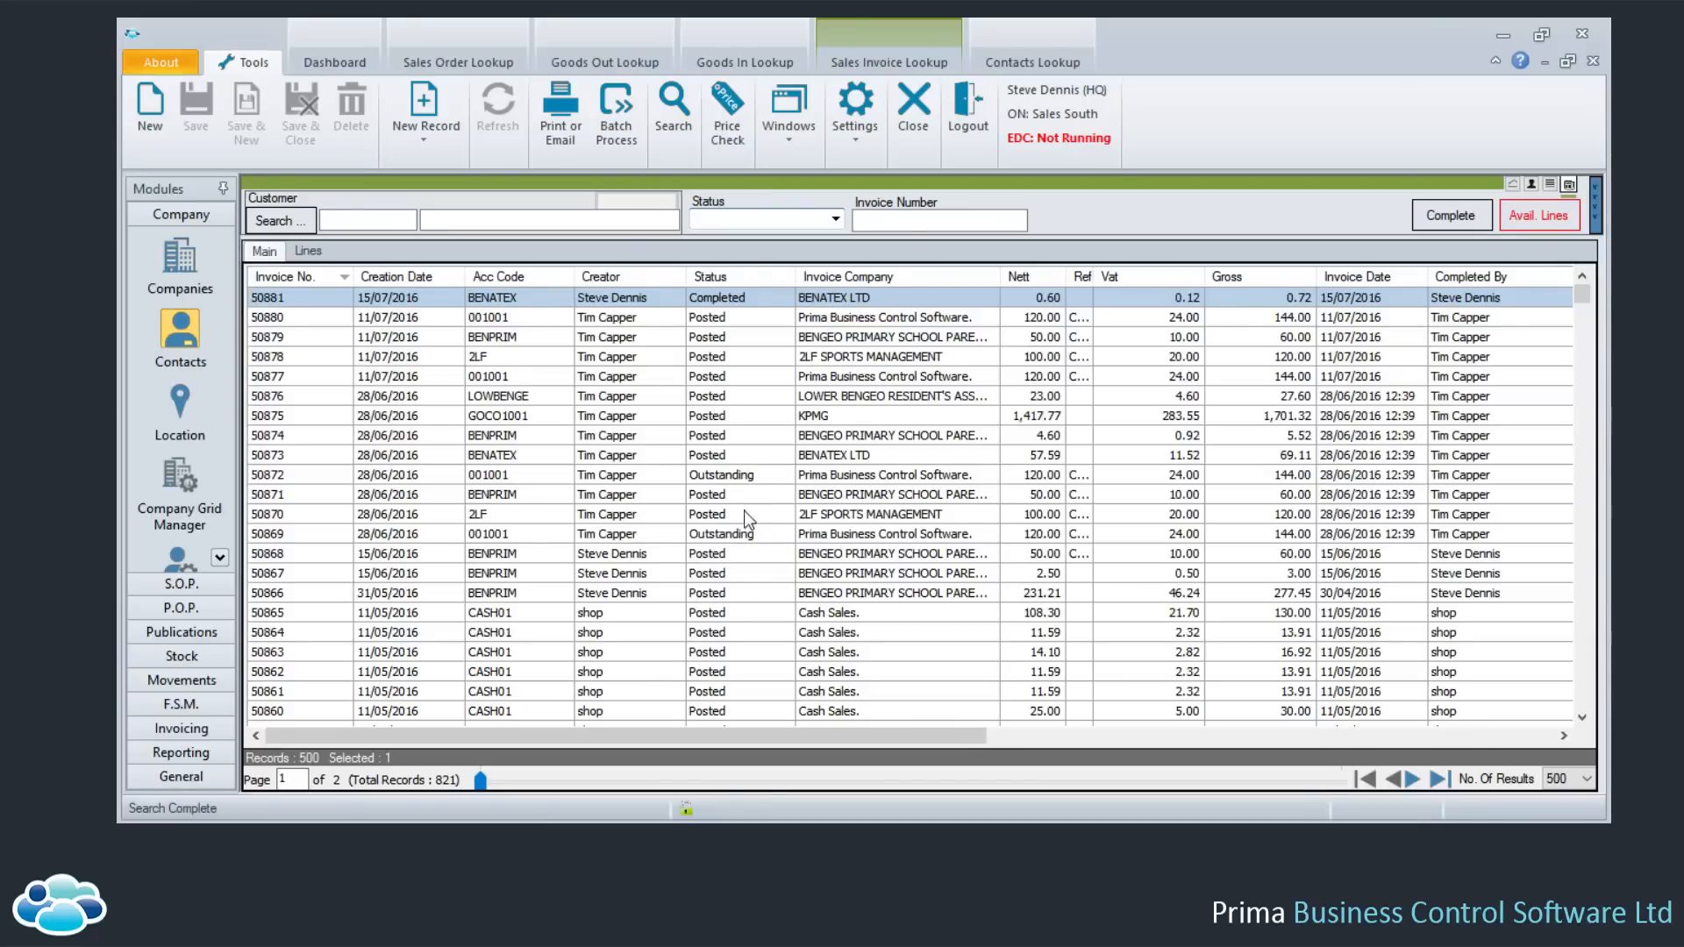
pyautogui.click(755, 436)
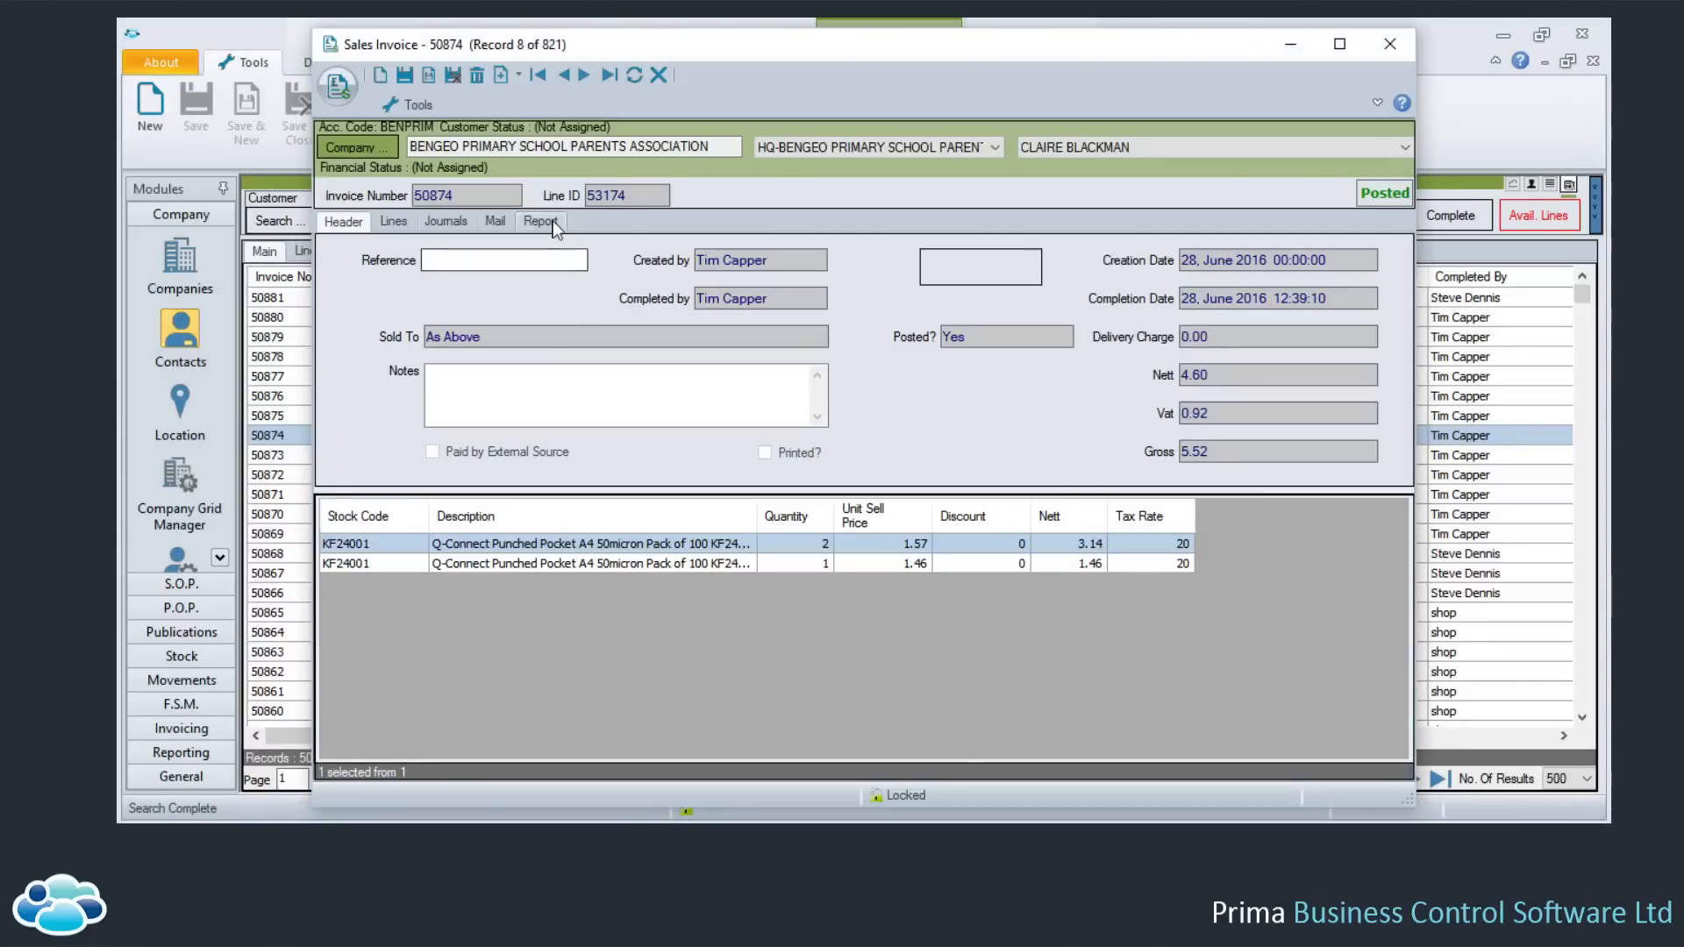
pyautogui.click(551, 223)
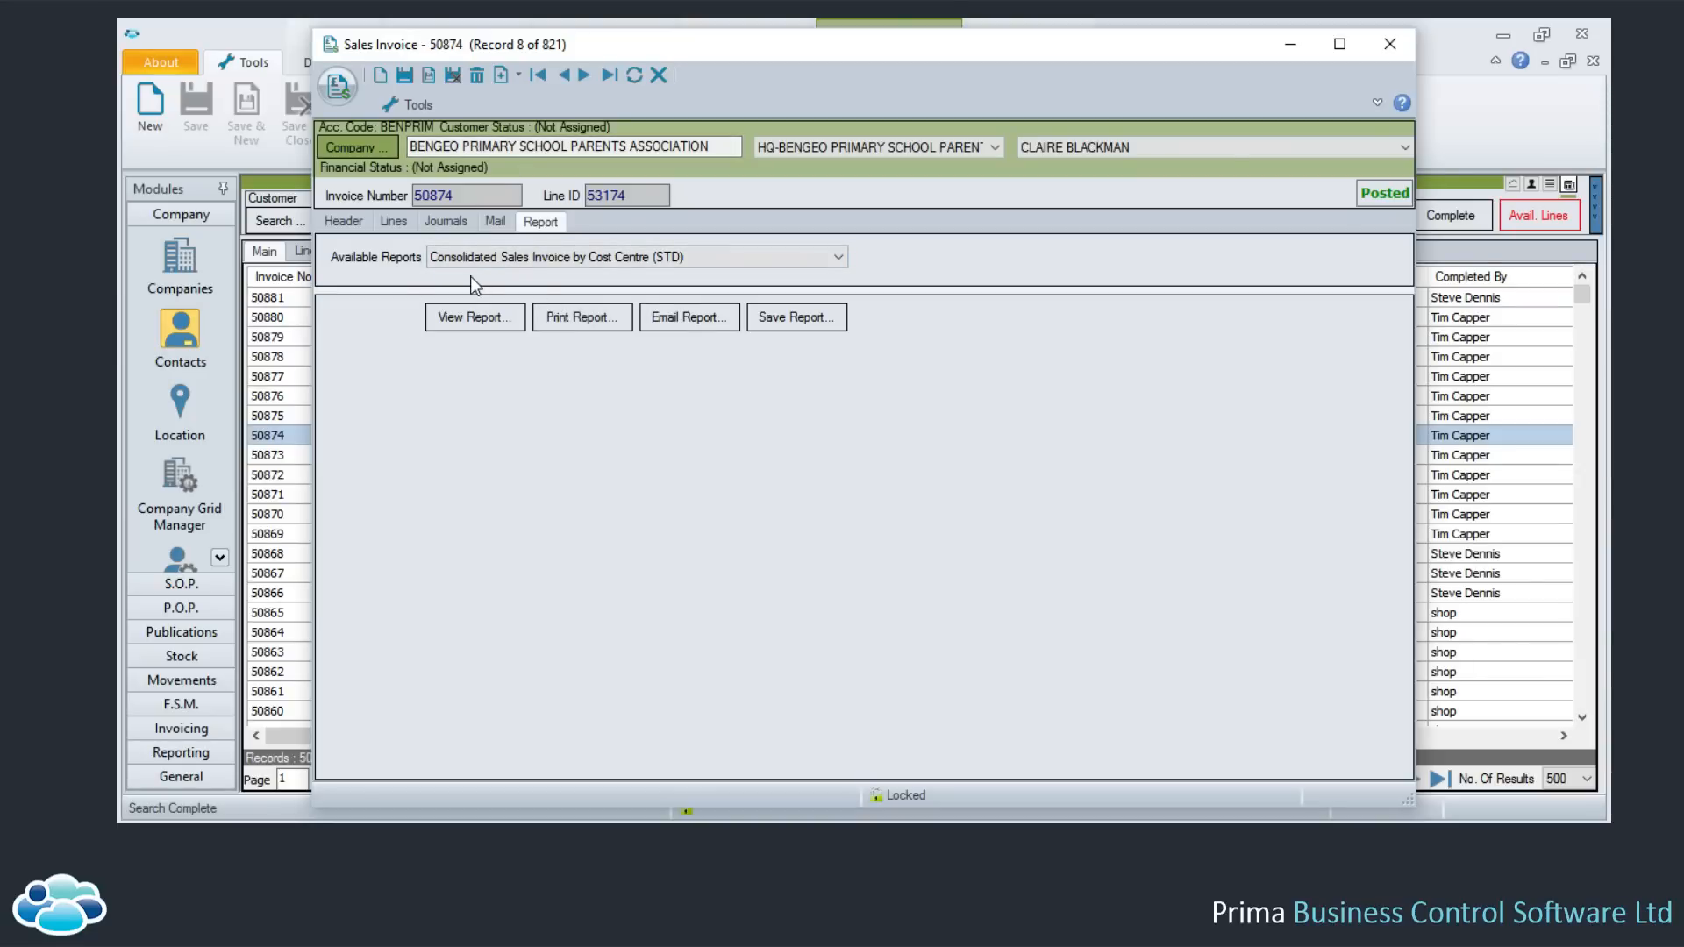
pyautogui.click(358, 223)
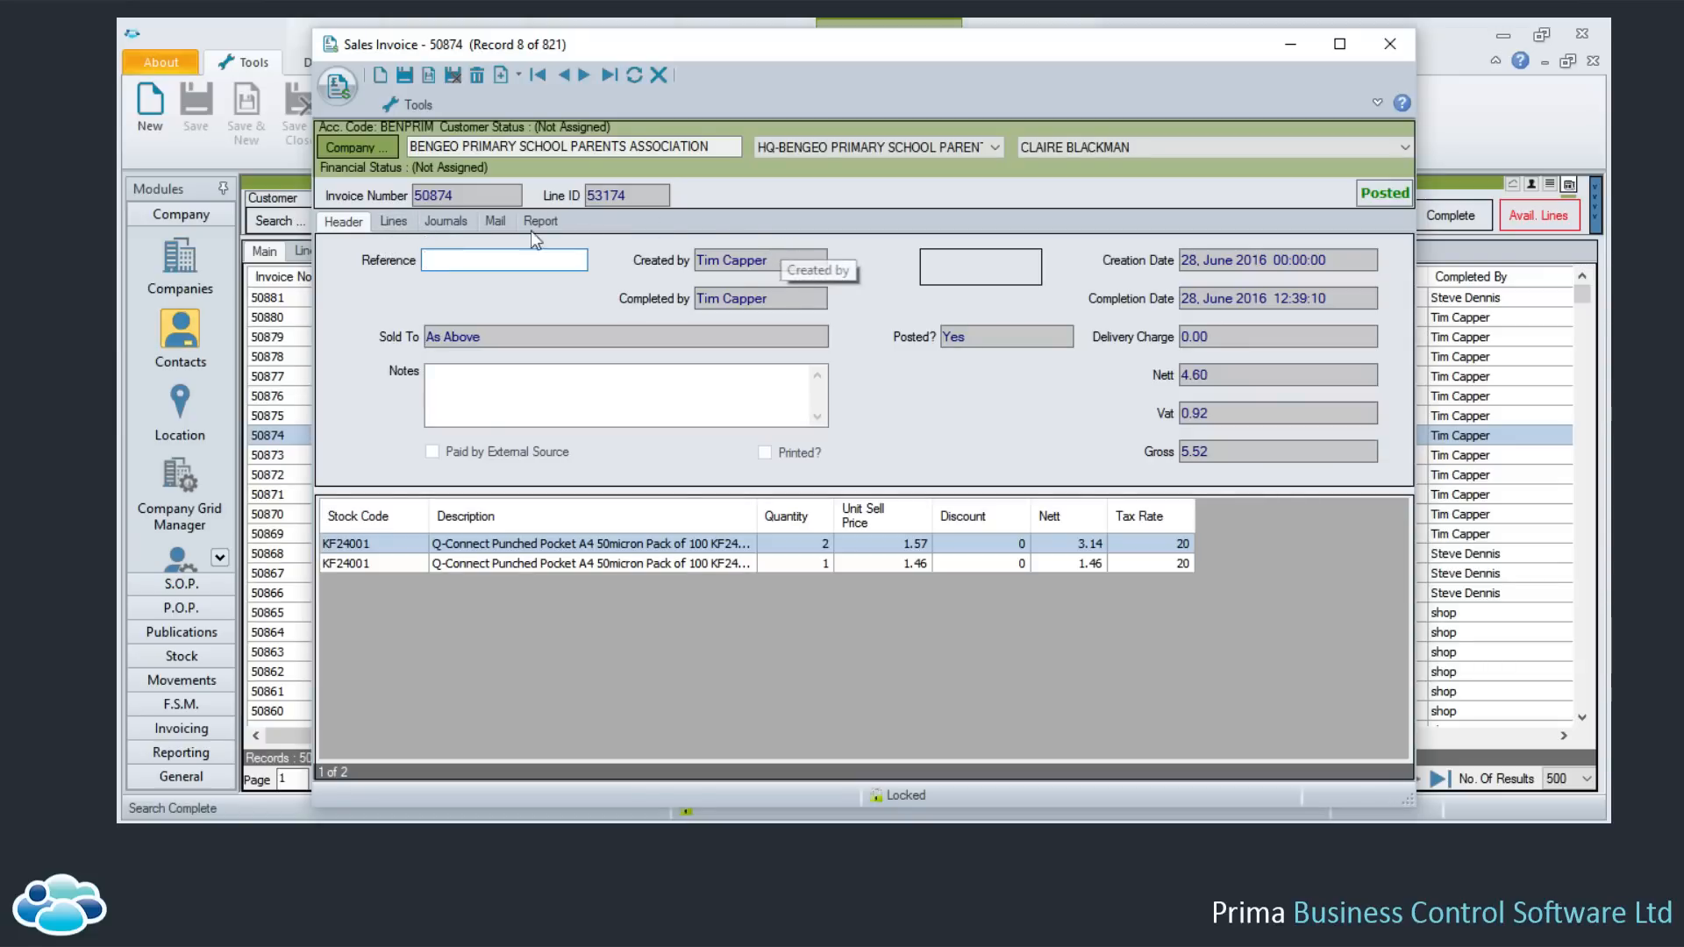
pyautogui.click(1391, 43)
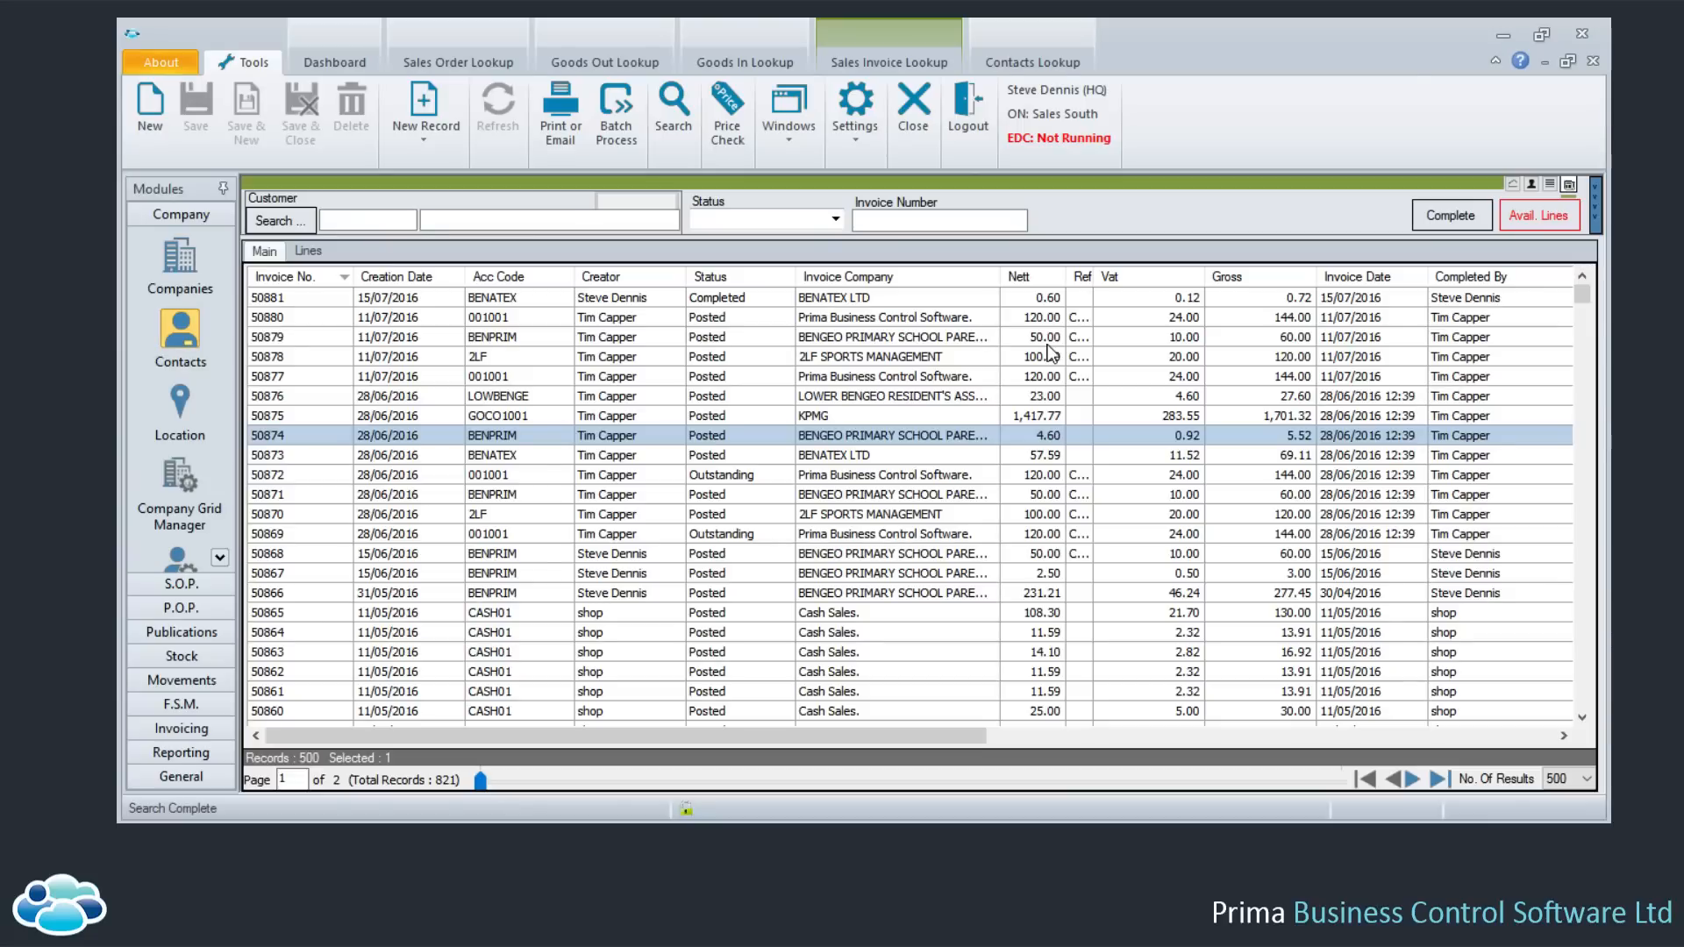
# Create a new sales invoice record for KPMG with the reference "delivery charge"
pyautogui.click(428, 132)
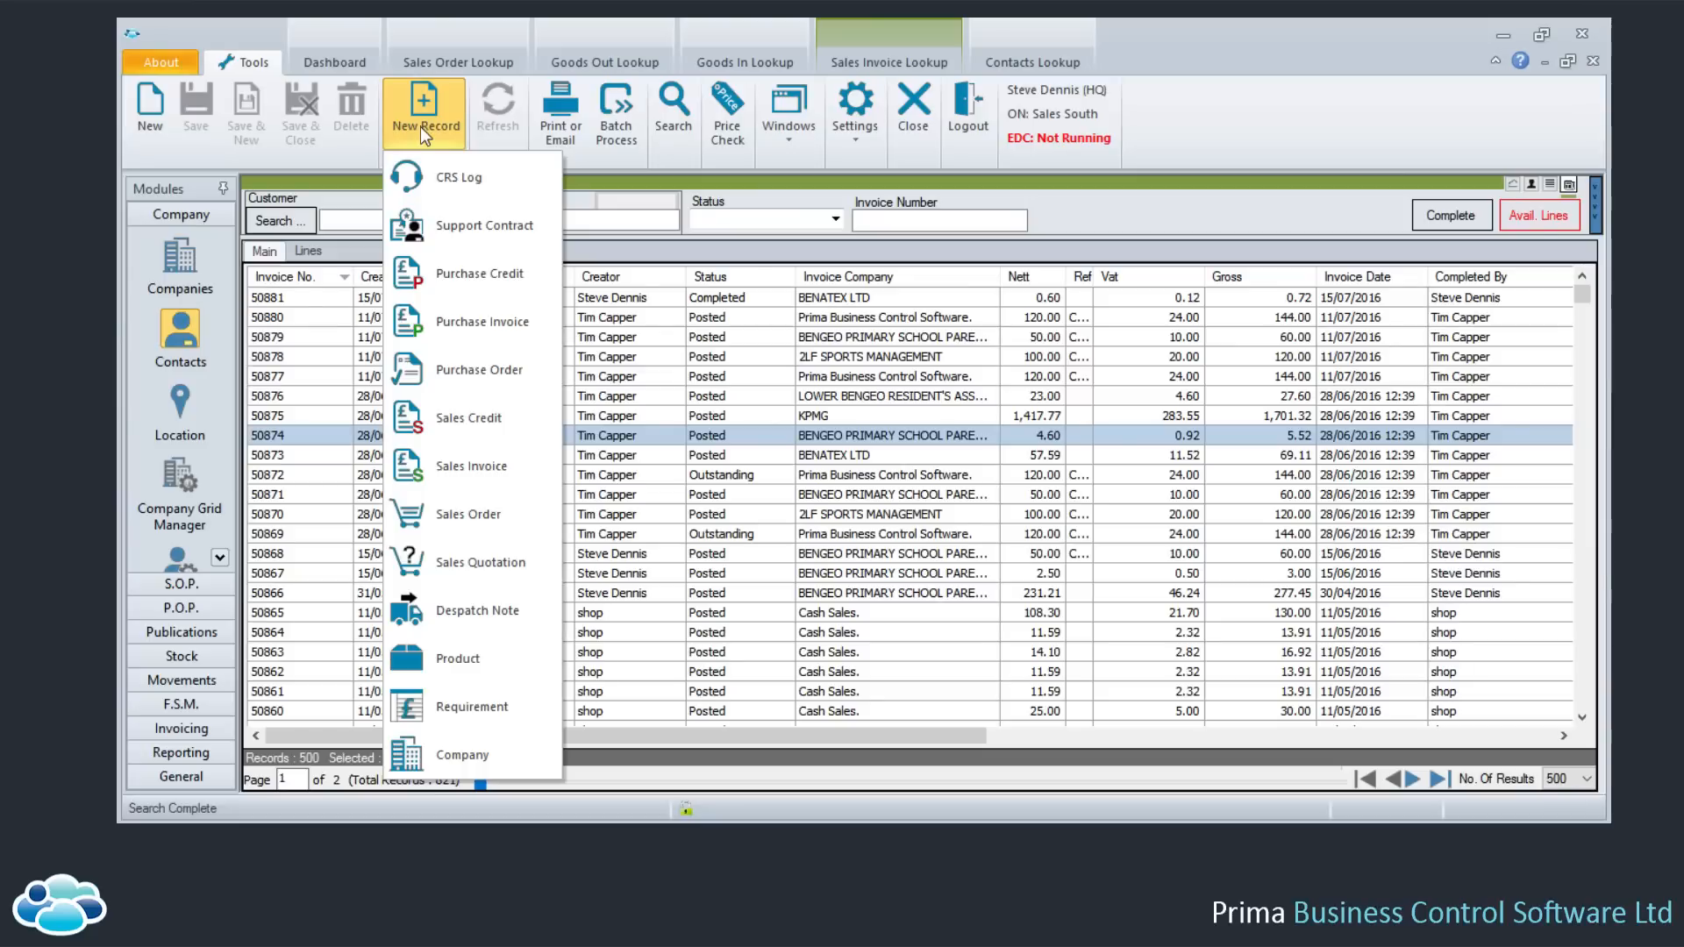
pyautogui.click(446, 474)
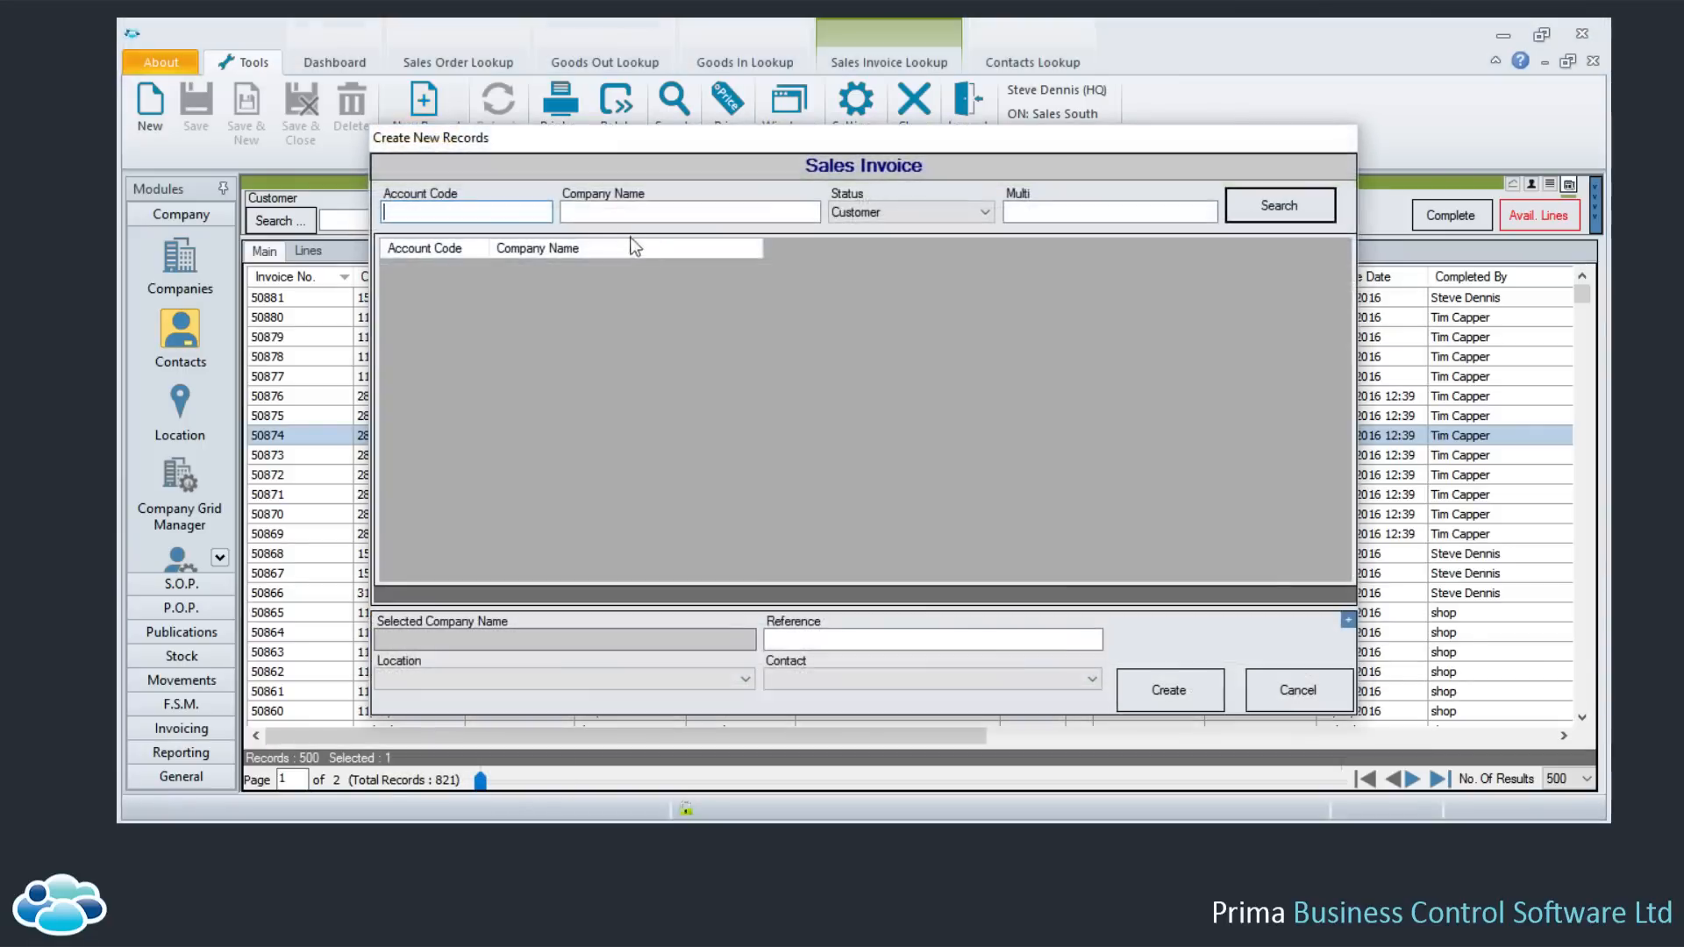
pyautogui.click(609, 214)
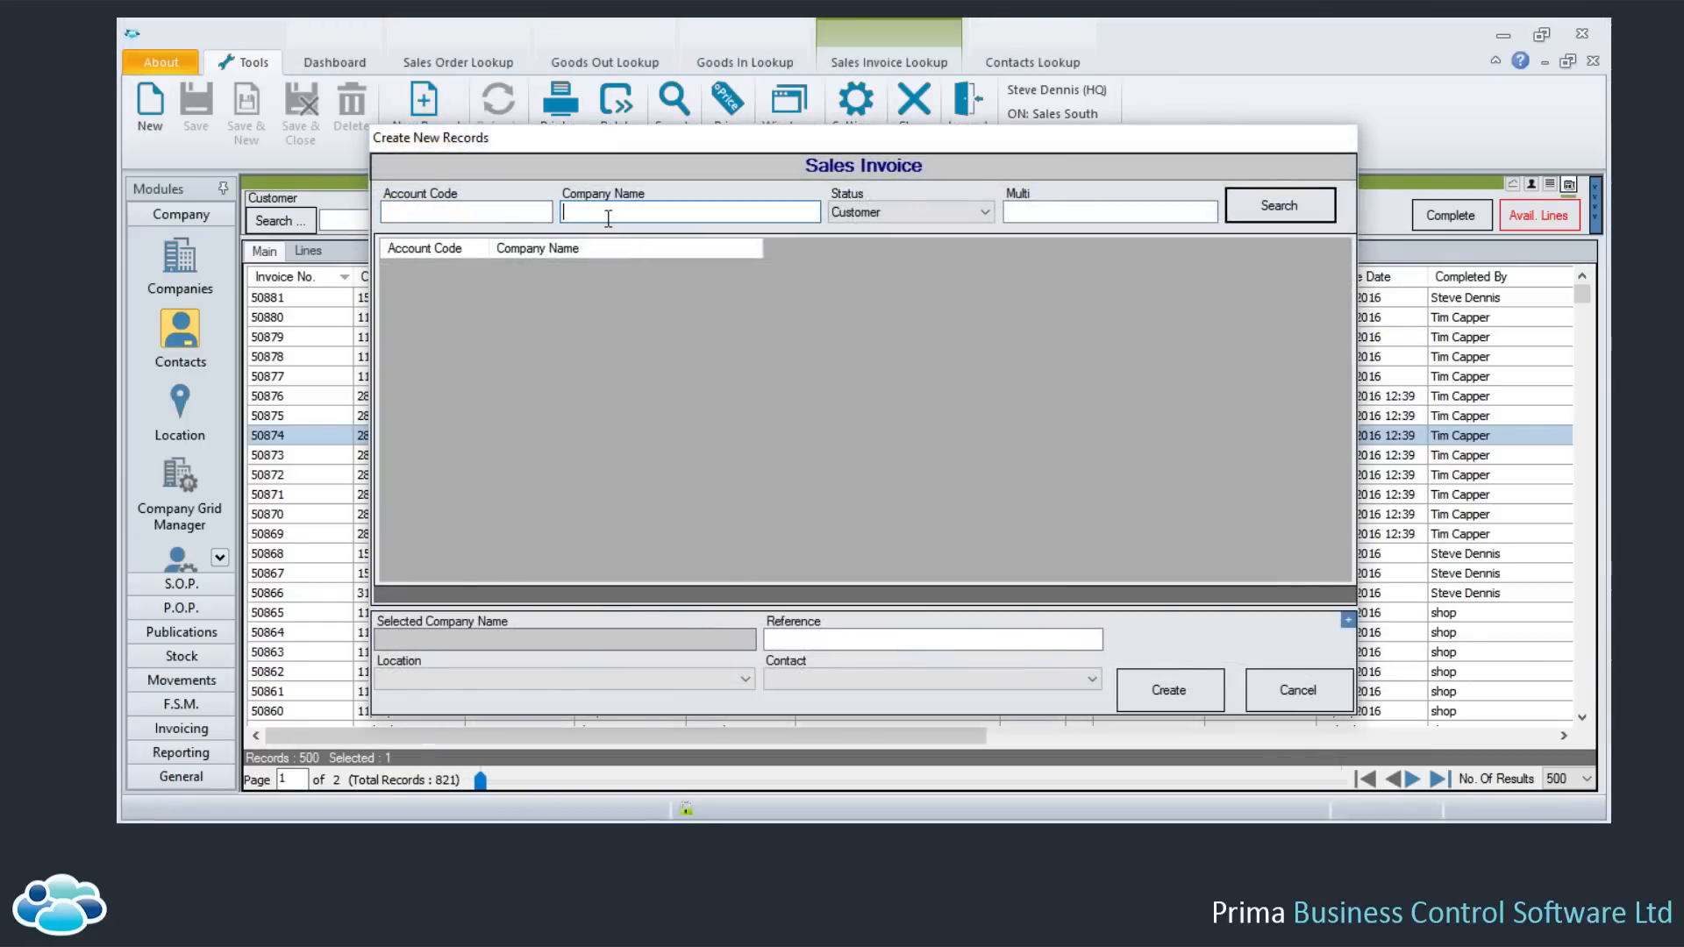
pyautogui.write('kpmg')
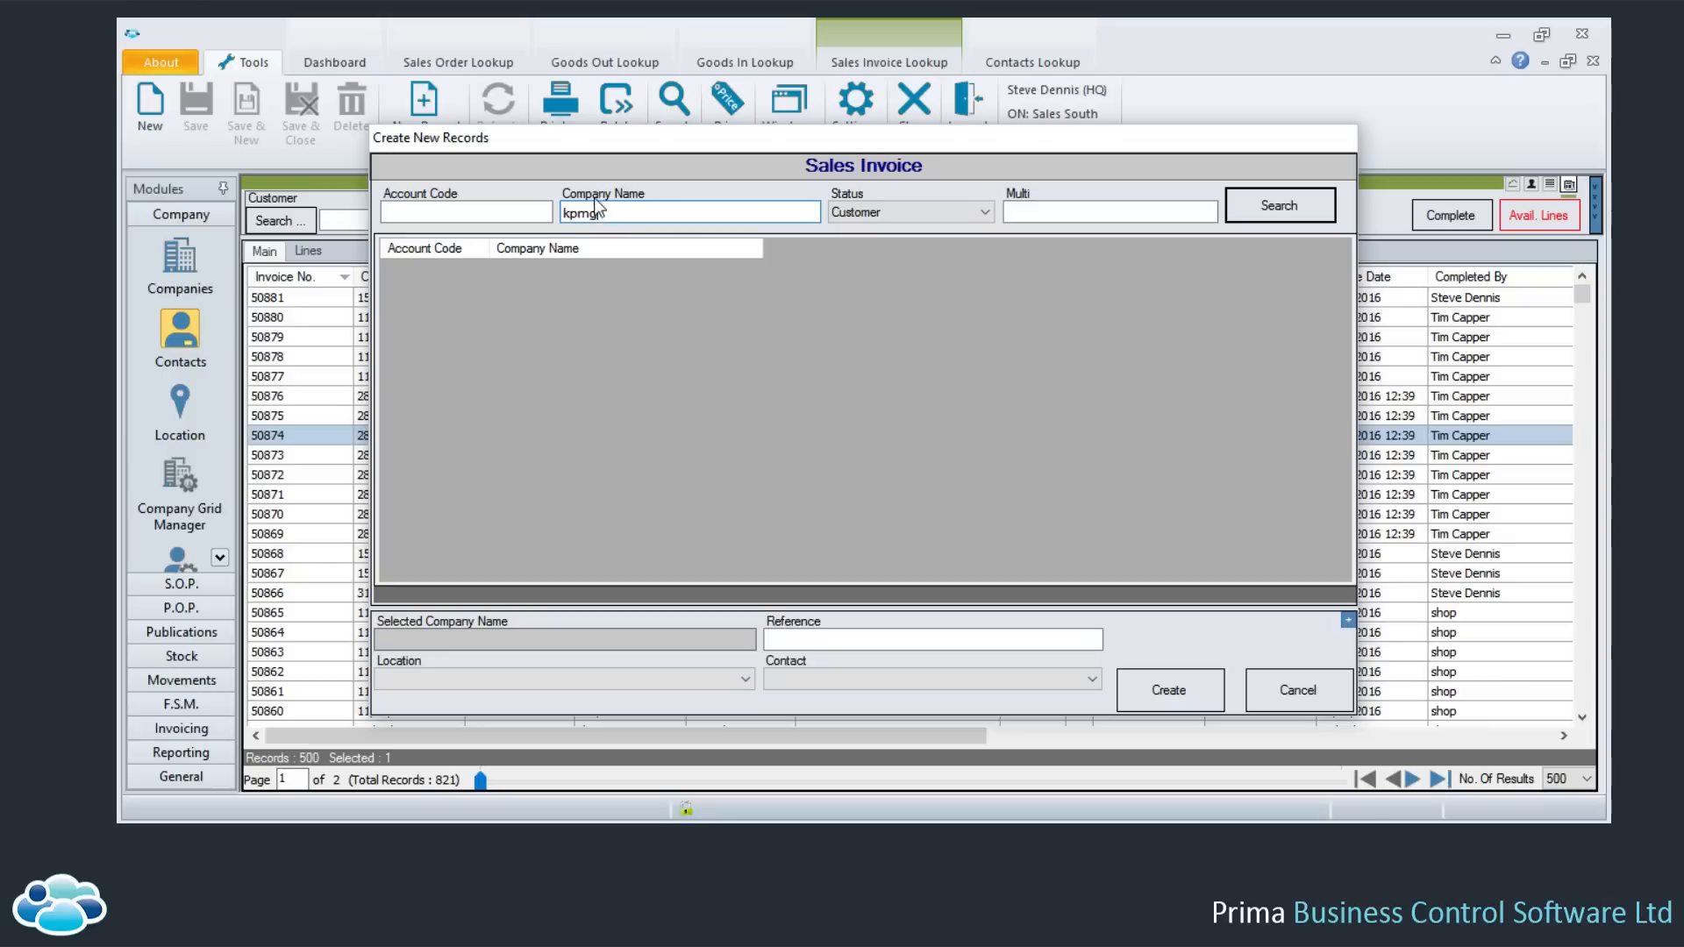
pyautogui.press('Return')
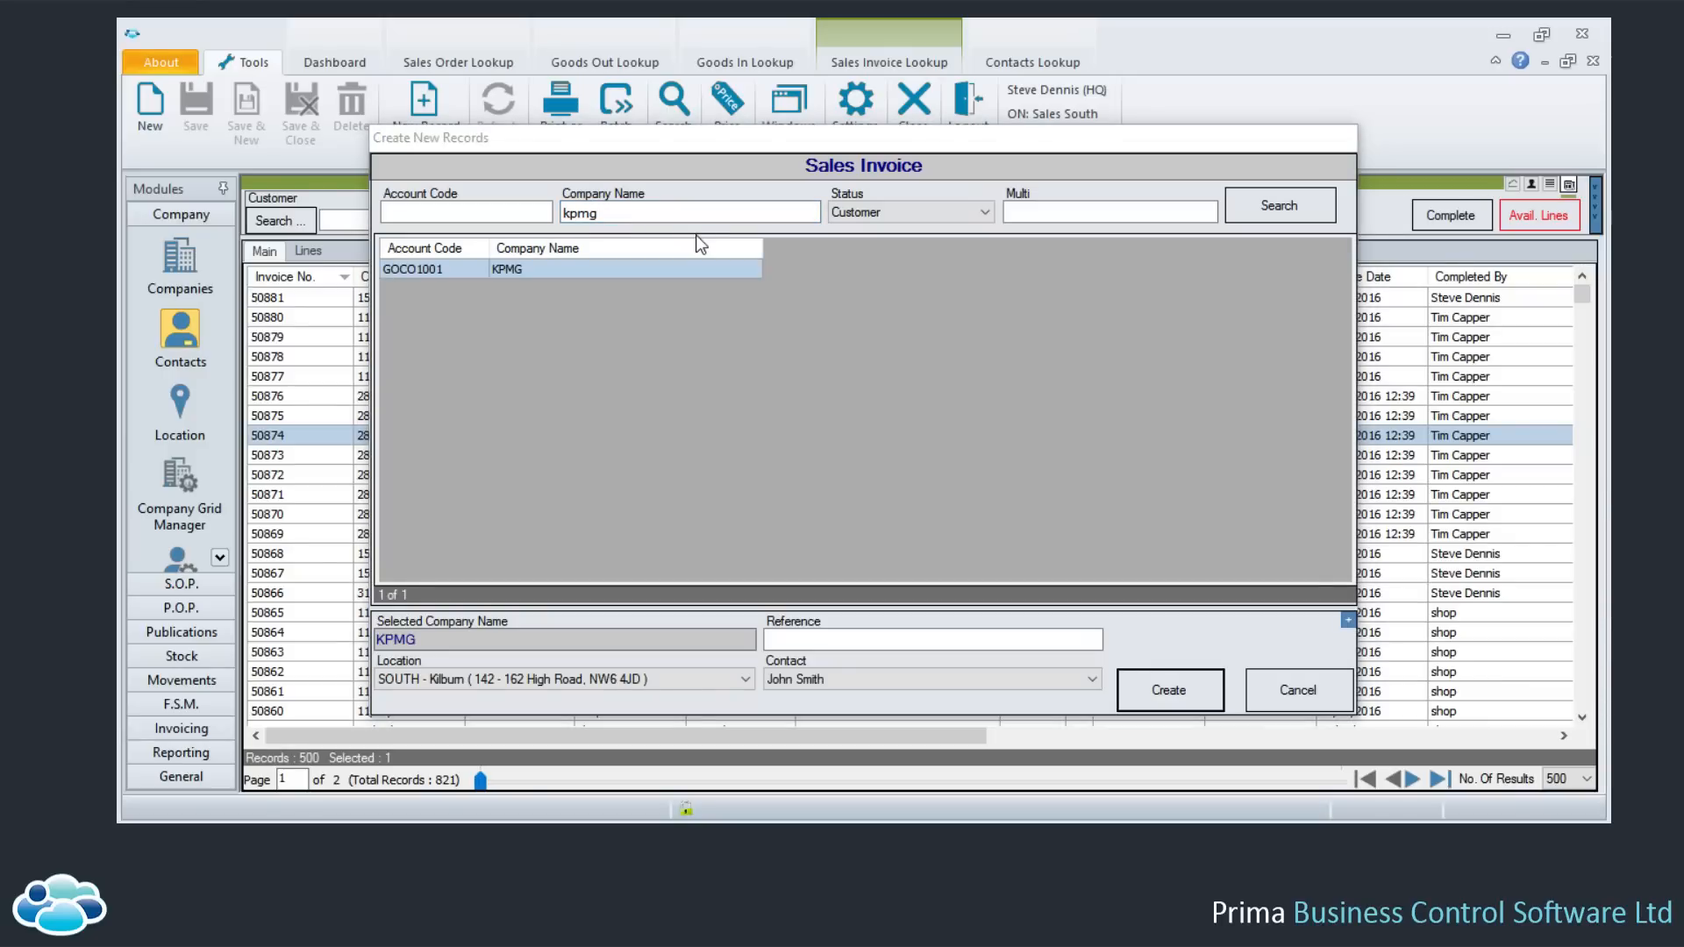
pyautogui.click(803, 638)
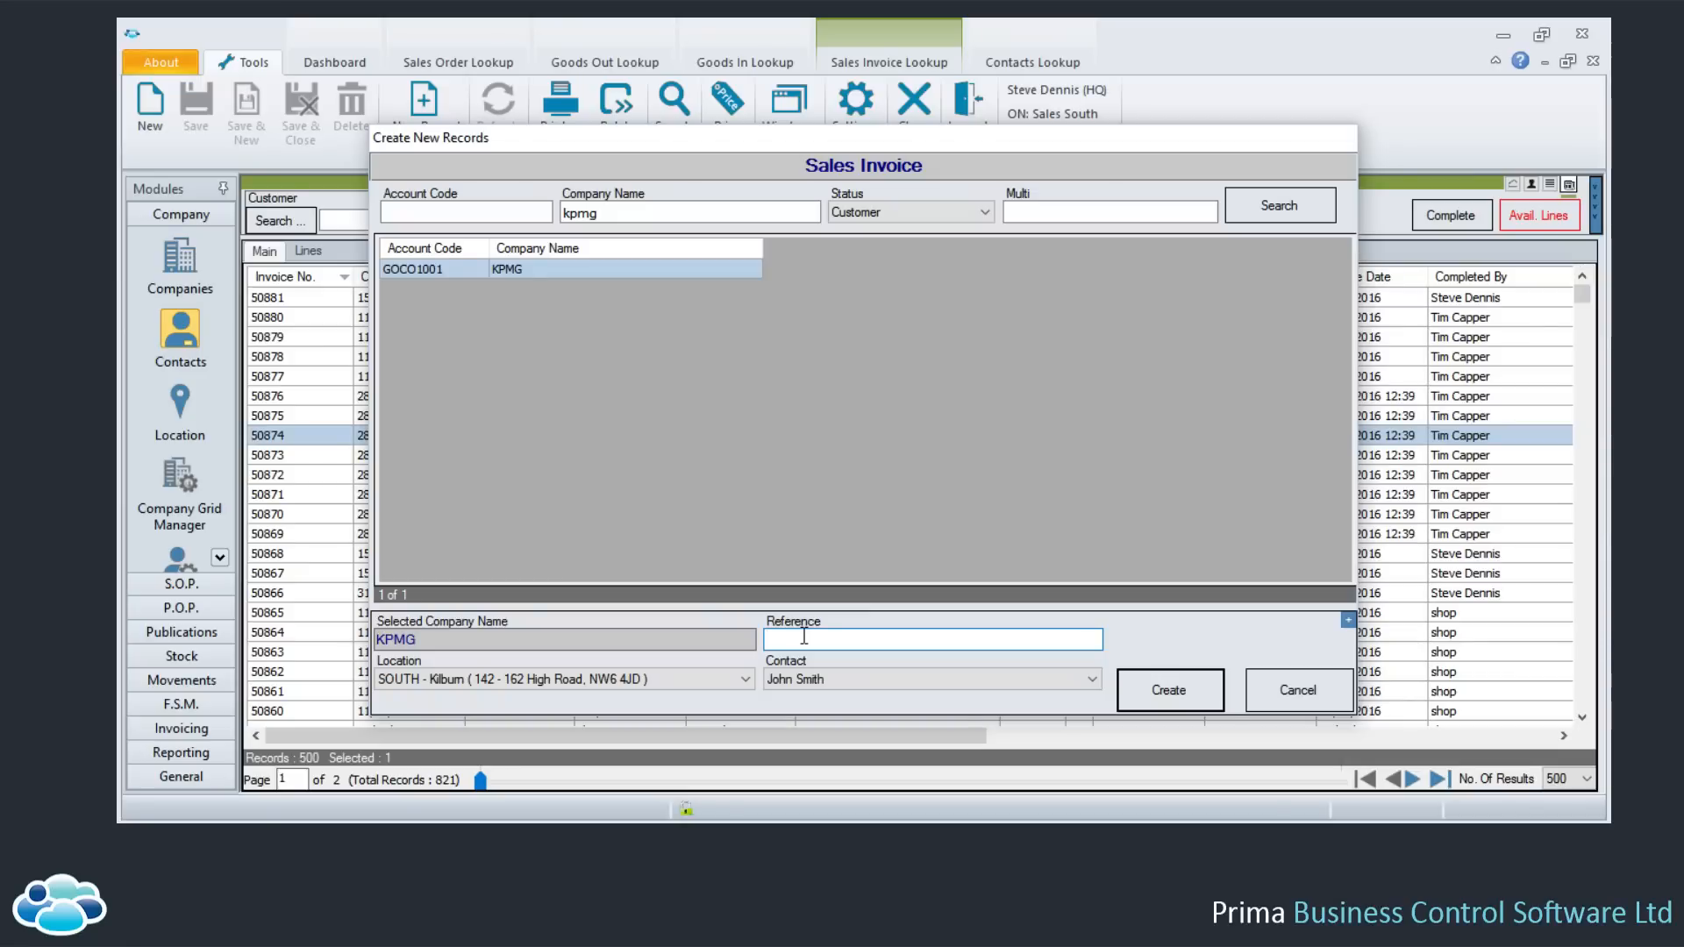
pyautogui.write('delivery charges')
pyautogui.press('BackSpace')
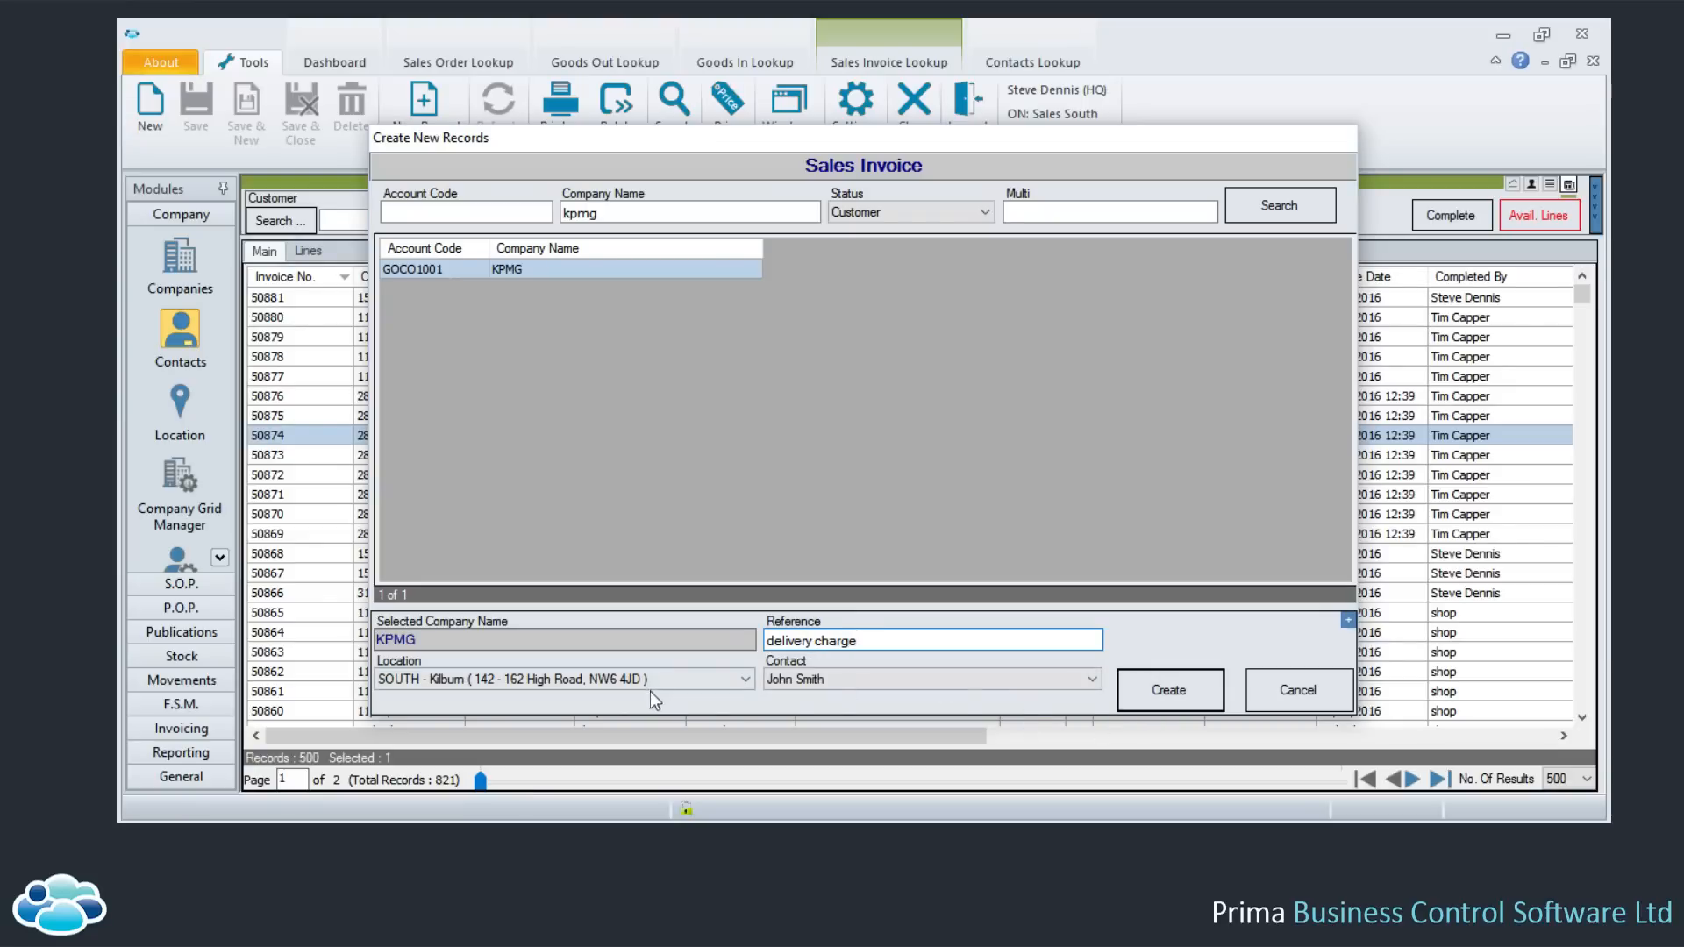
pyautogui.click(1161, 691)
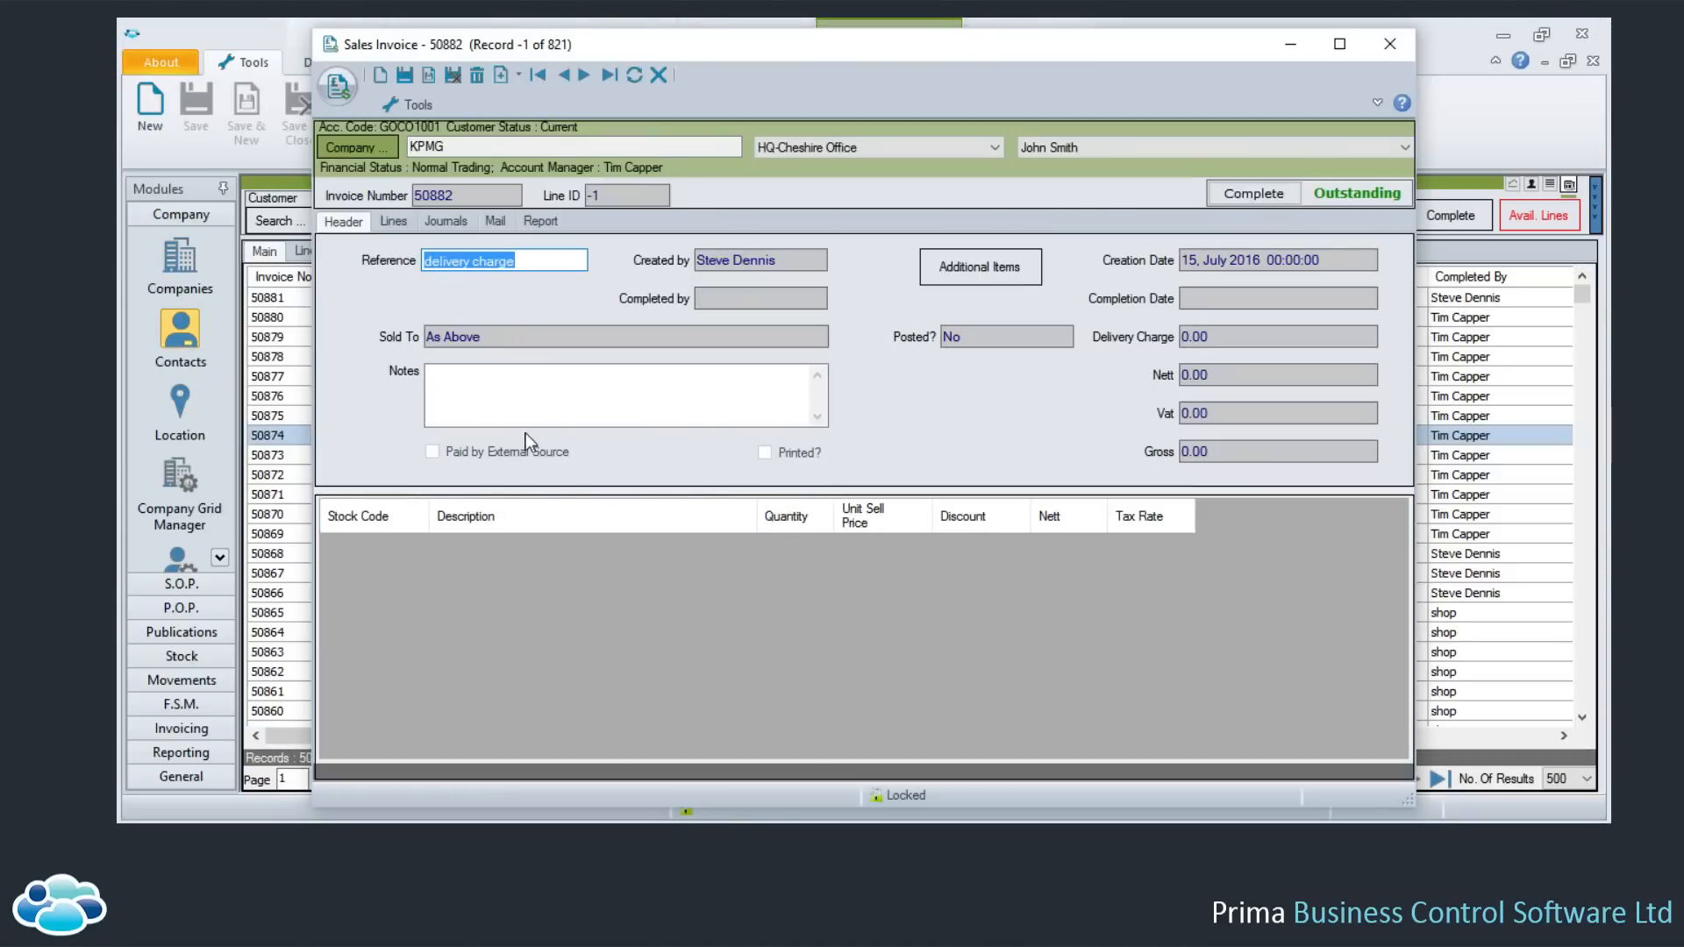
# Add an invoice line described as "Delivery charge to be added" with quantity 1 and a unit sell price of 12
pyautogui.click(394, 221)
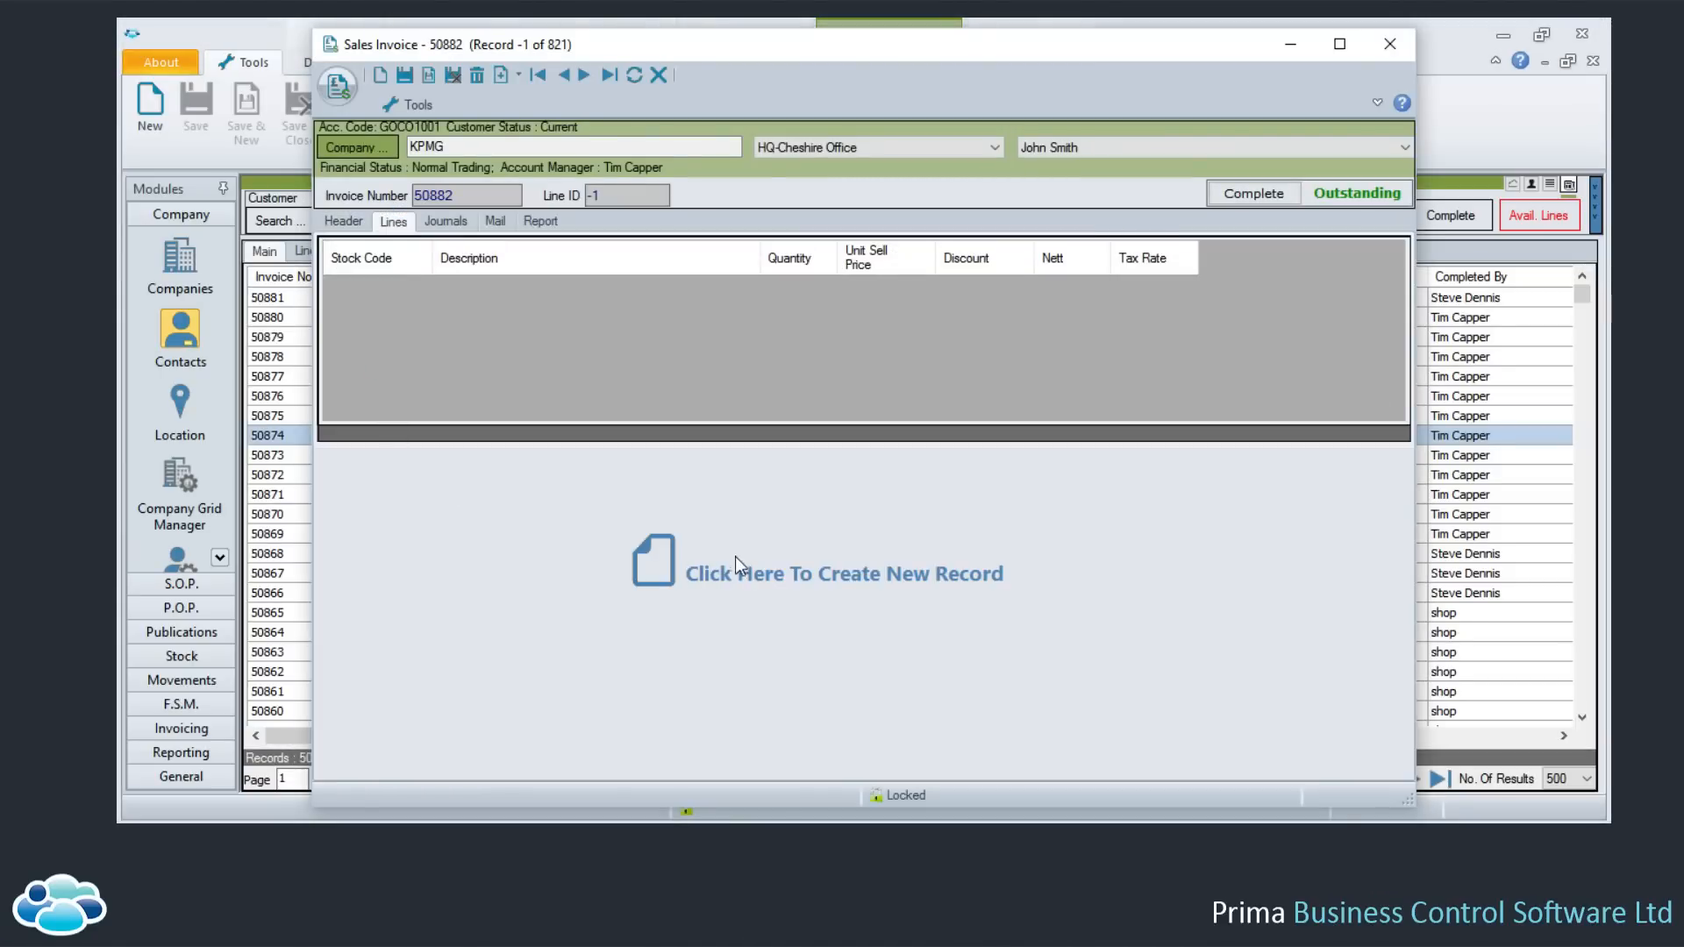
pyautogui.click(735, 565)
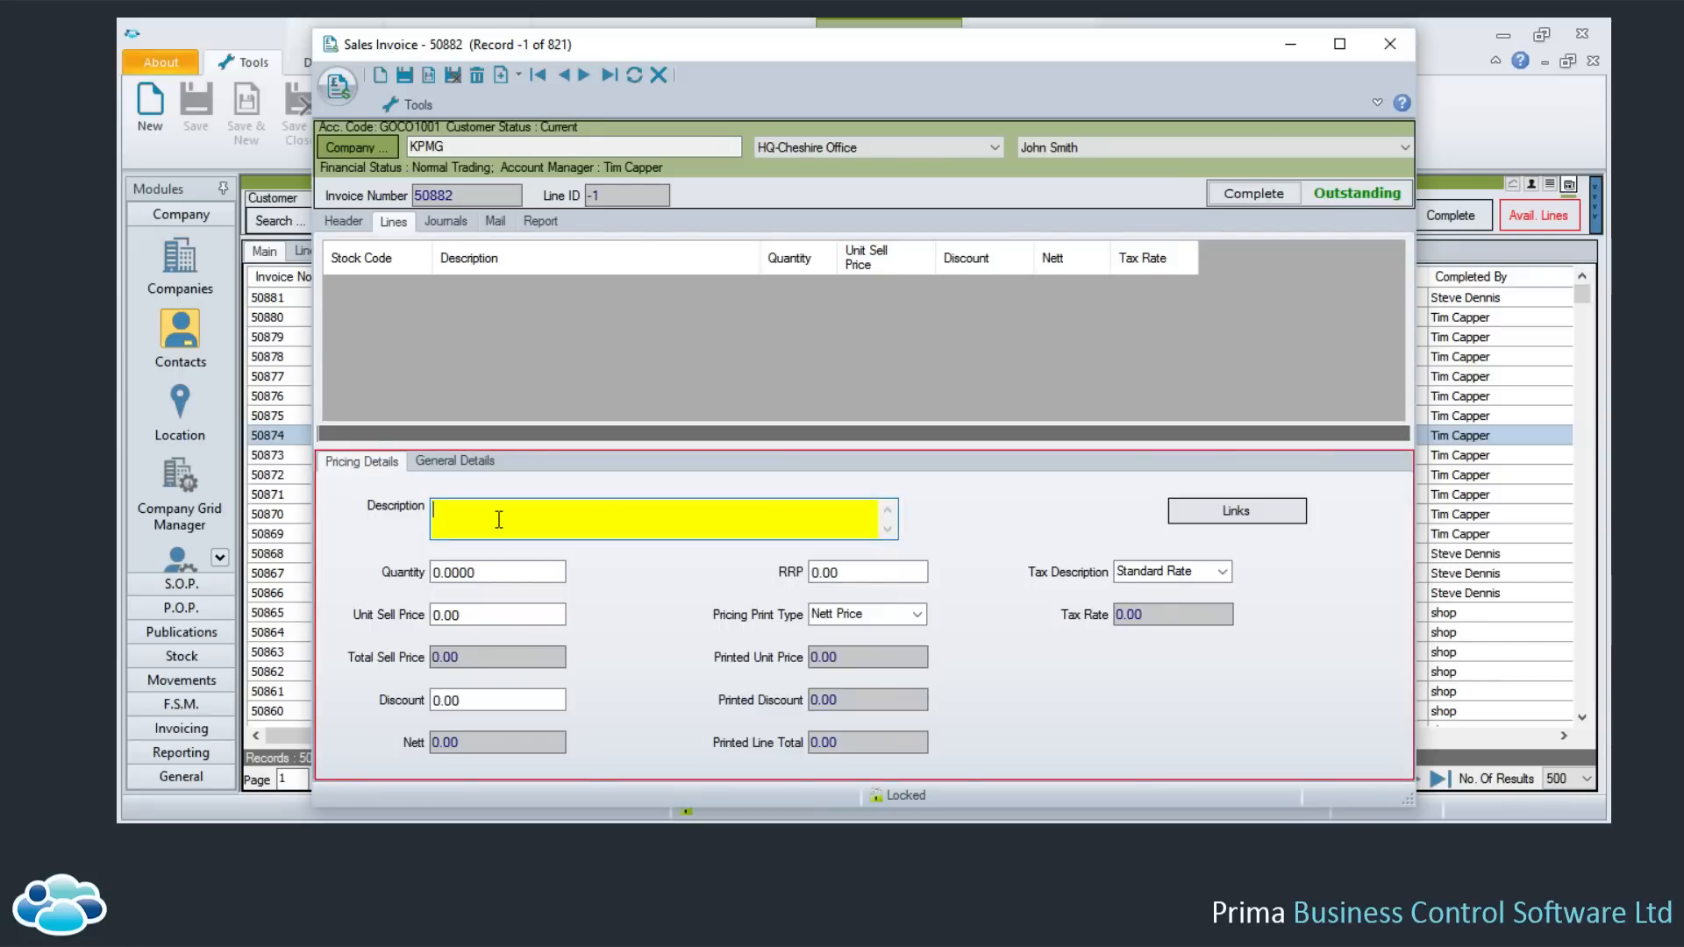
pyautogui.write('Delivery')
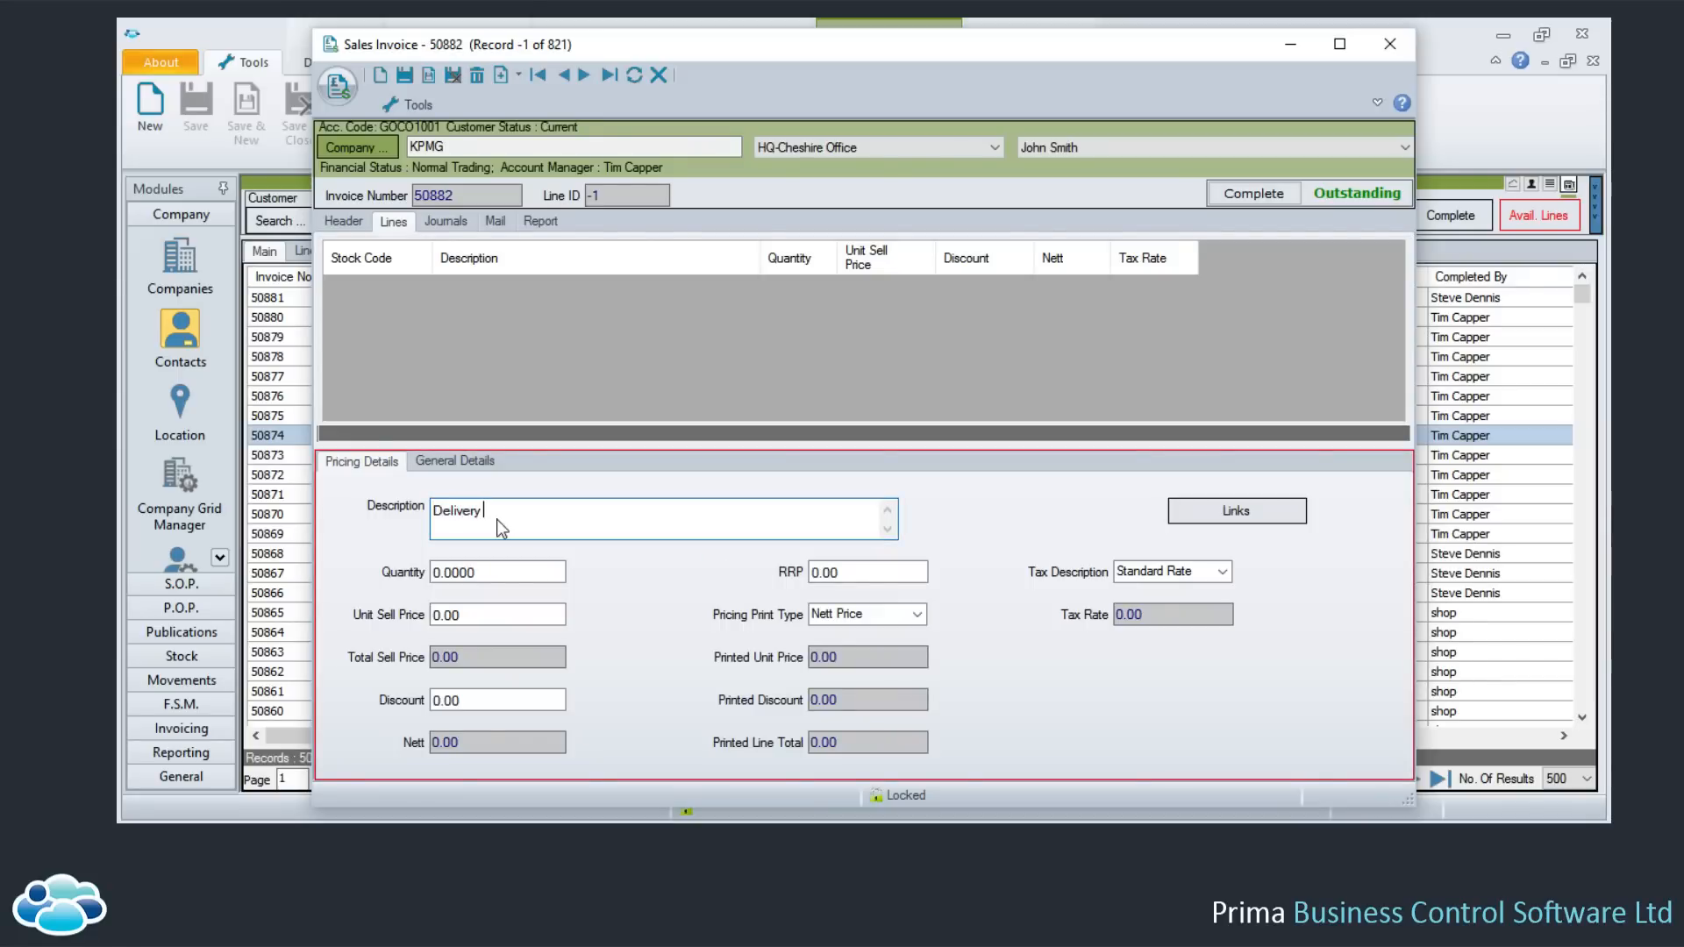
pyautogui.write(' charge to be added')
pyautogui.click(523, 574)
pyautogui.moveTo(523, 574); pyautogui.dragTo(297, 574)
pyautogui.write('1')
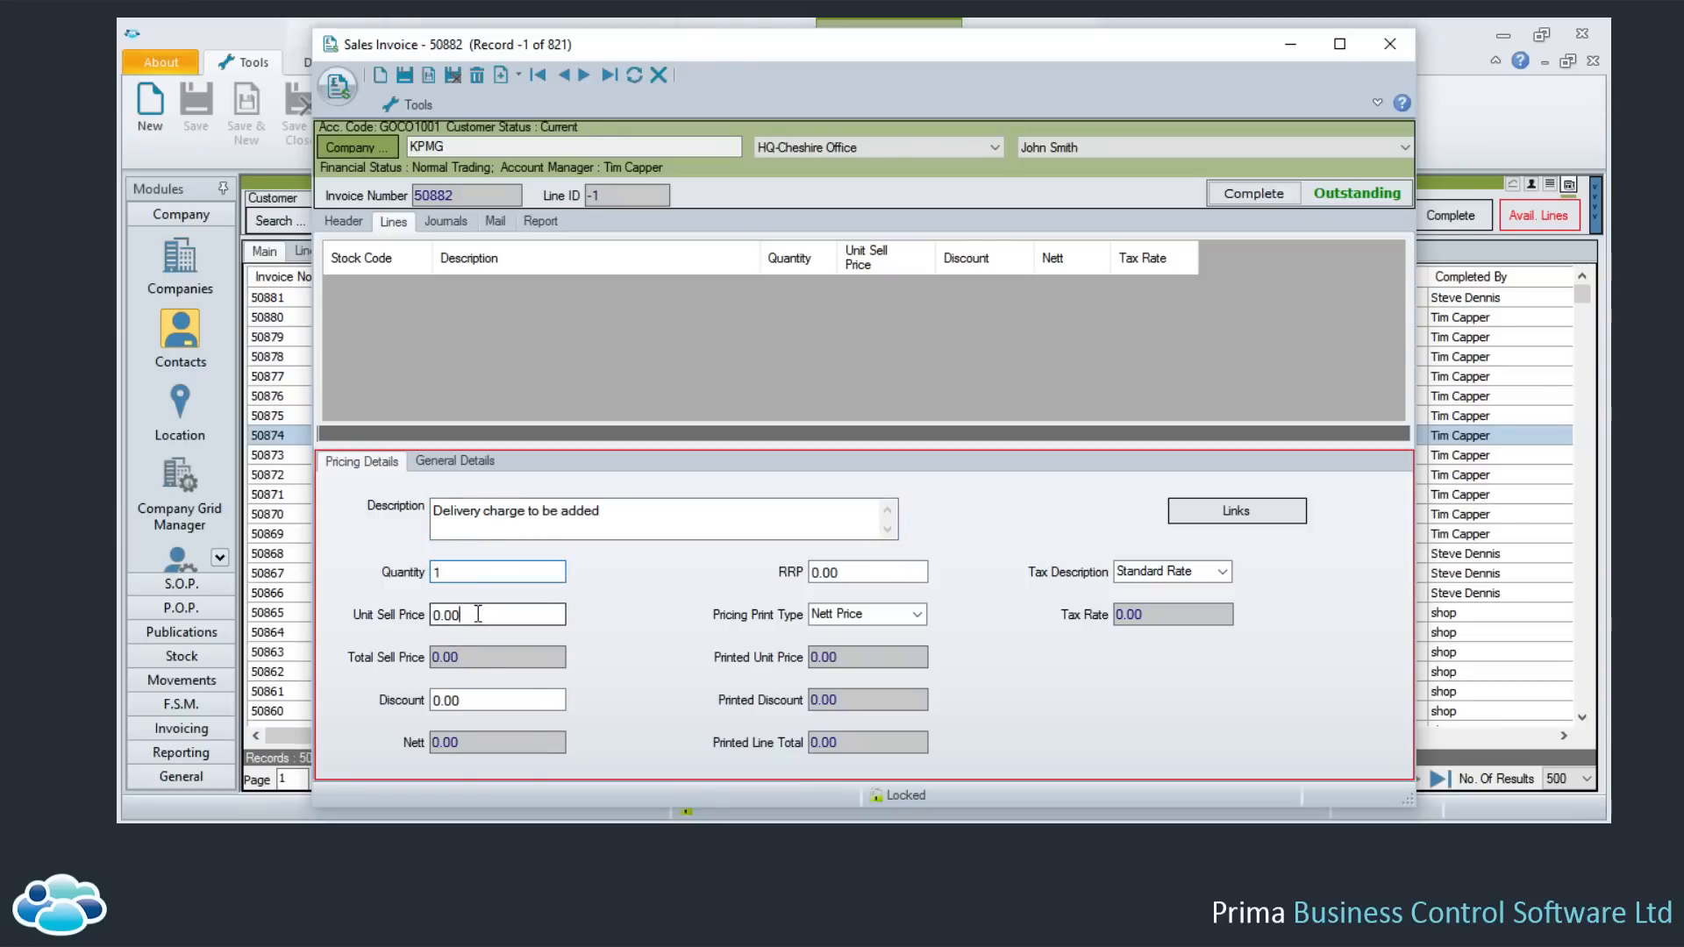
pyautogui.moveTo(478, 614); pyautogui.dragTo(399, 615)
pyautogui.write('12')
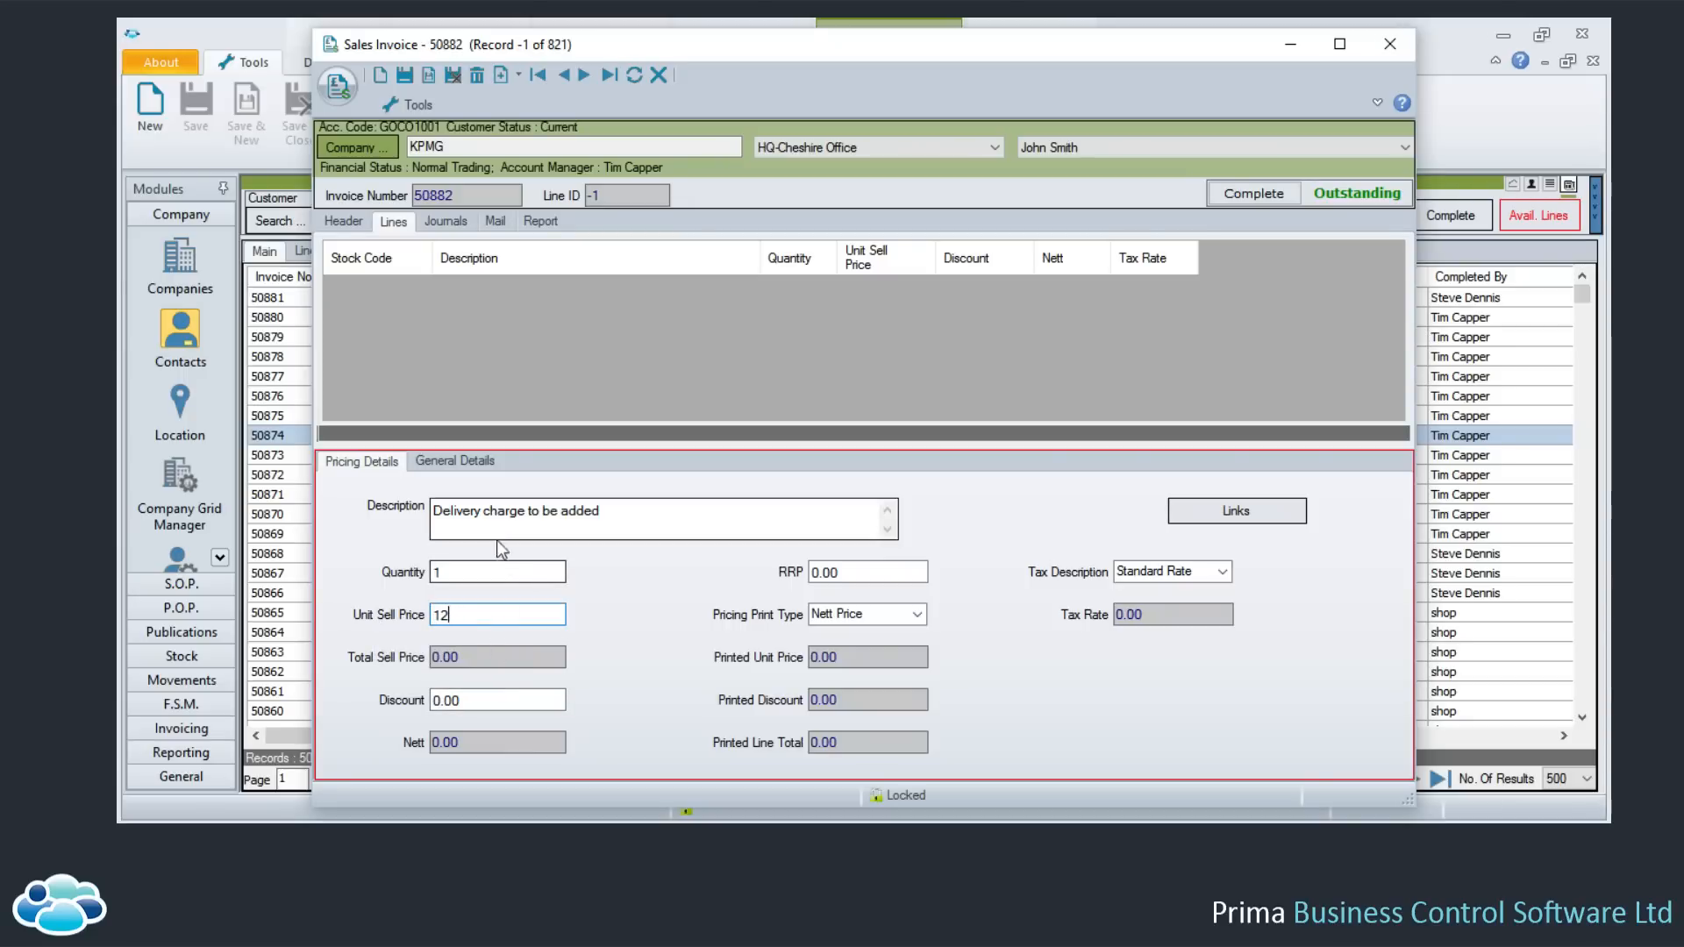
pyautogui.press('Return')
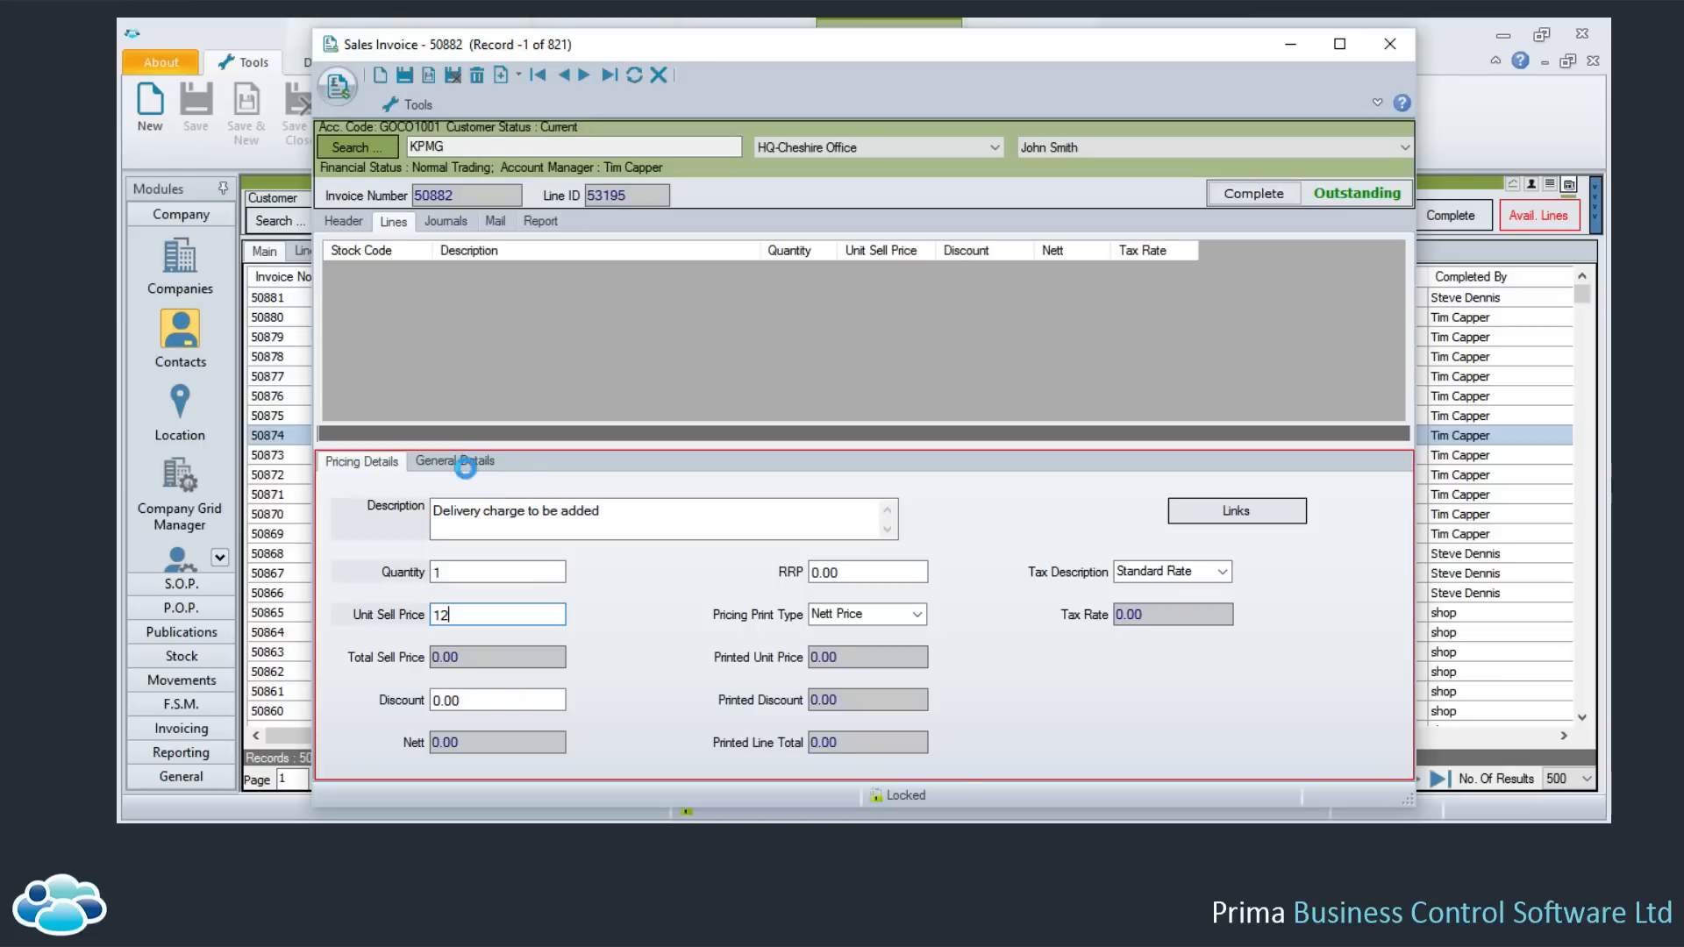
# Set the delivery line's nominal to Delivery, department to Office, cost centre to COST1 - Cost Centre 1, assign the sales person, and review its pricing
pyautogui.click(466, 474)
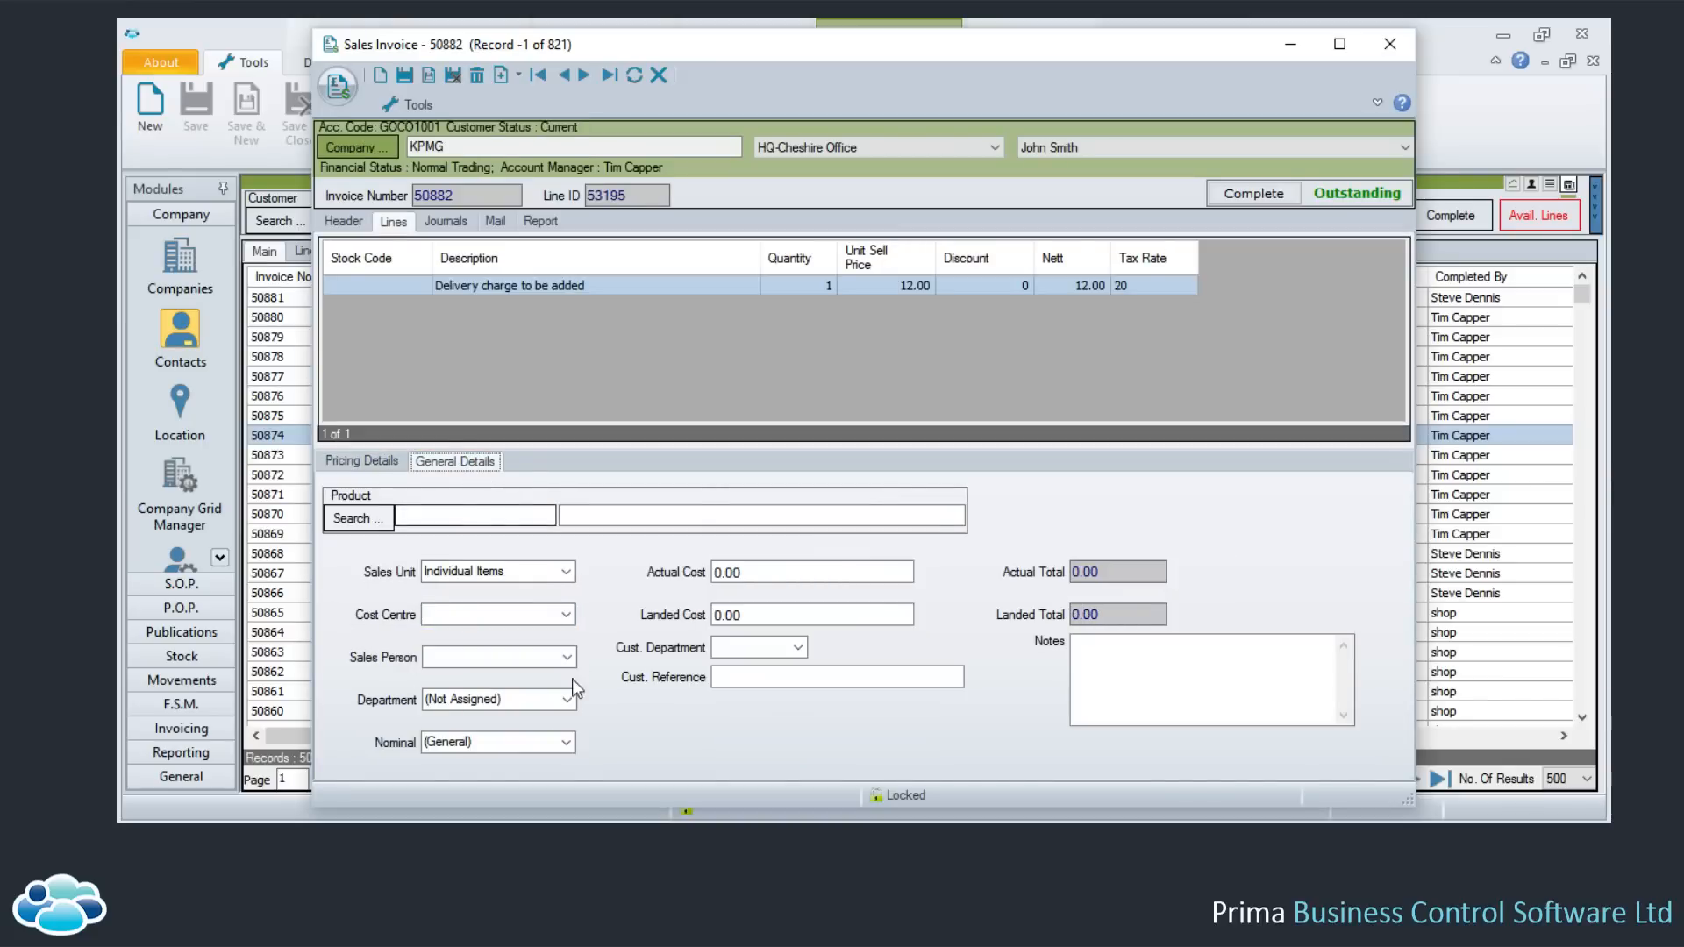
pyautogui.click(561, 742)
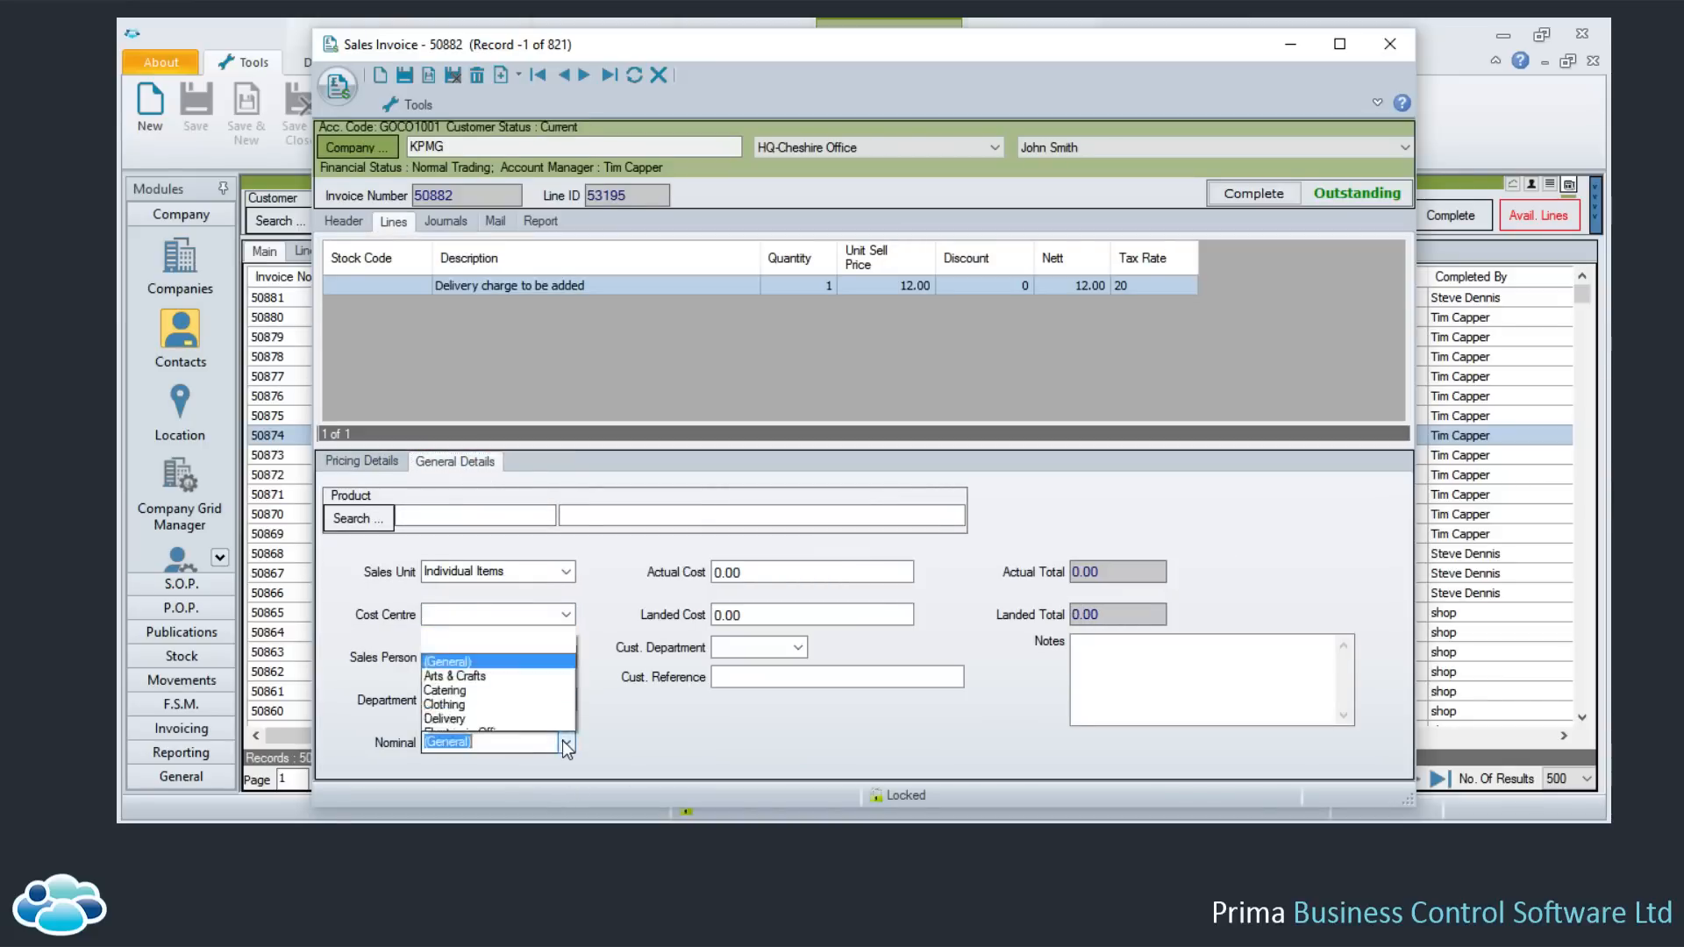
pyautogui.click(493, 524)
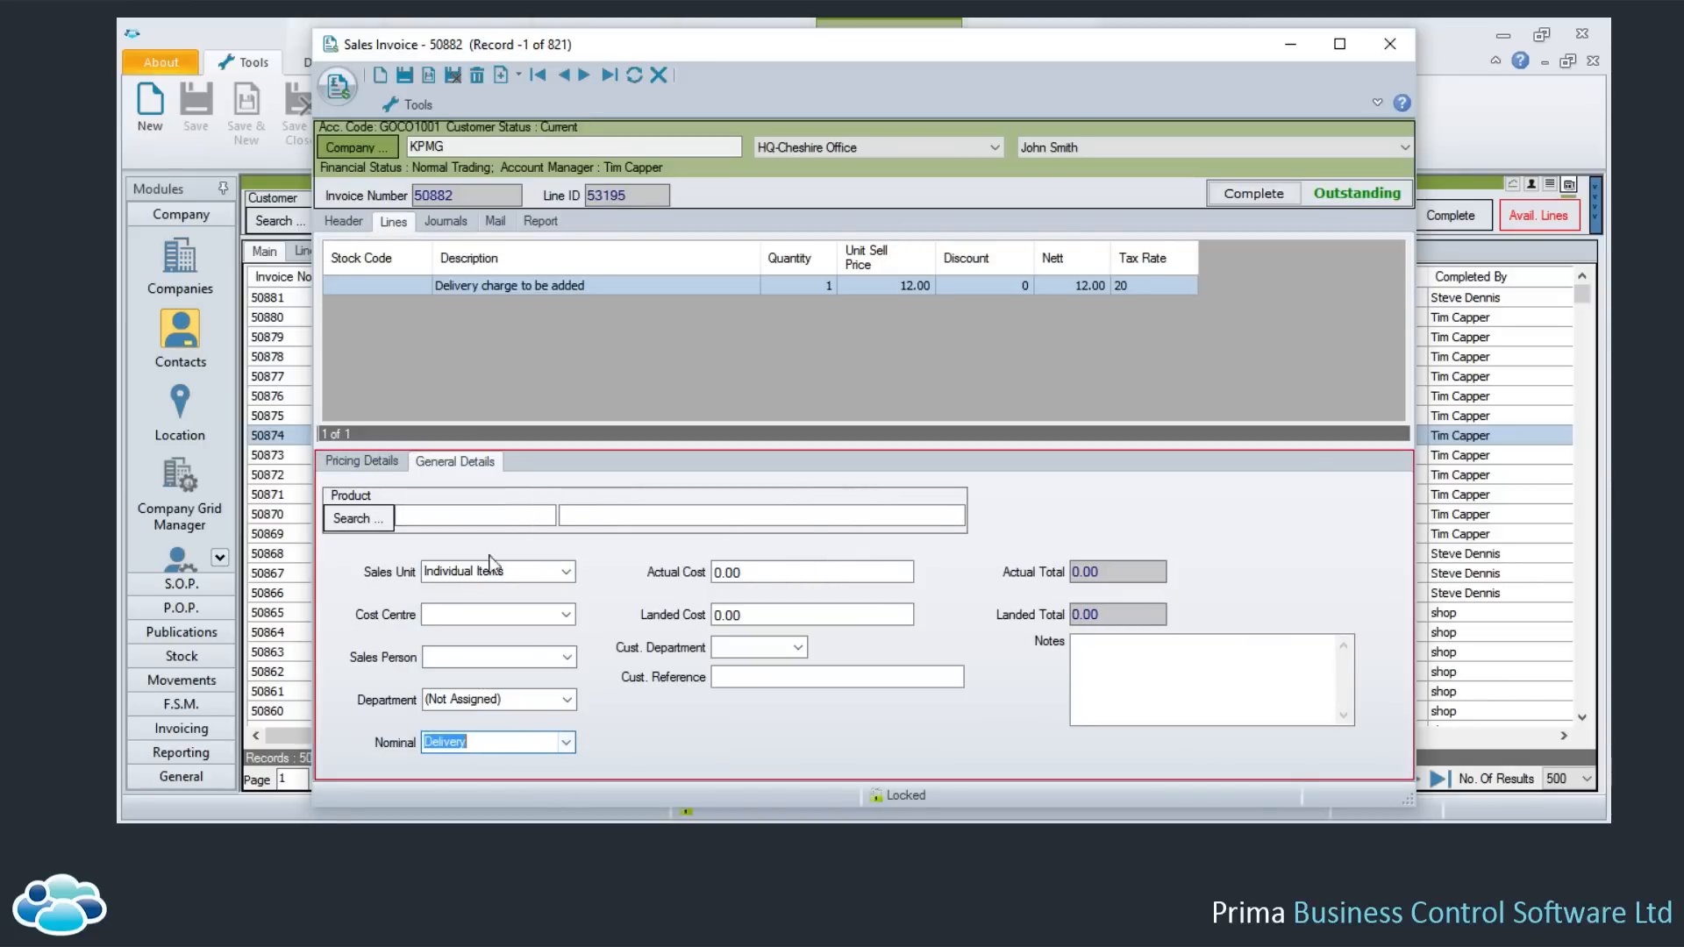
pyautogui.click(567, 700)
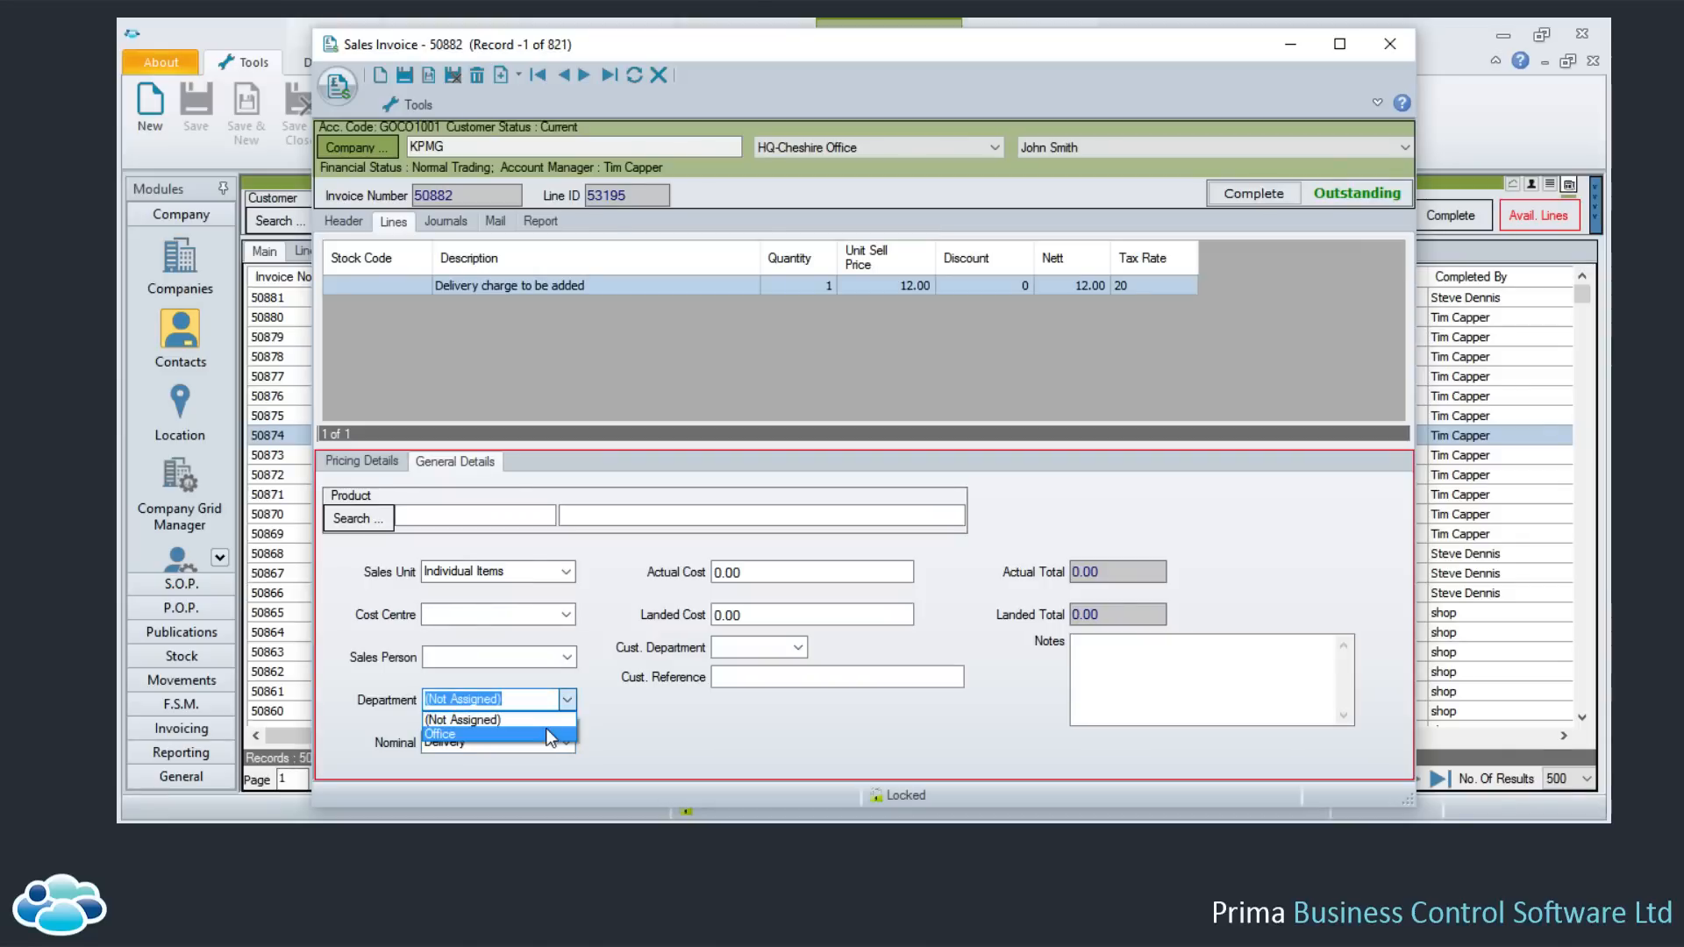
pyautogui.click(551, 727)
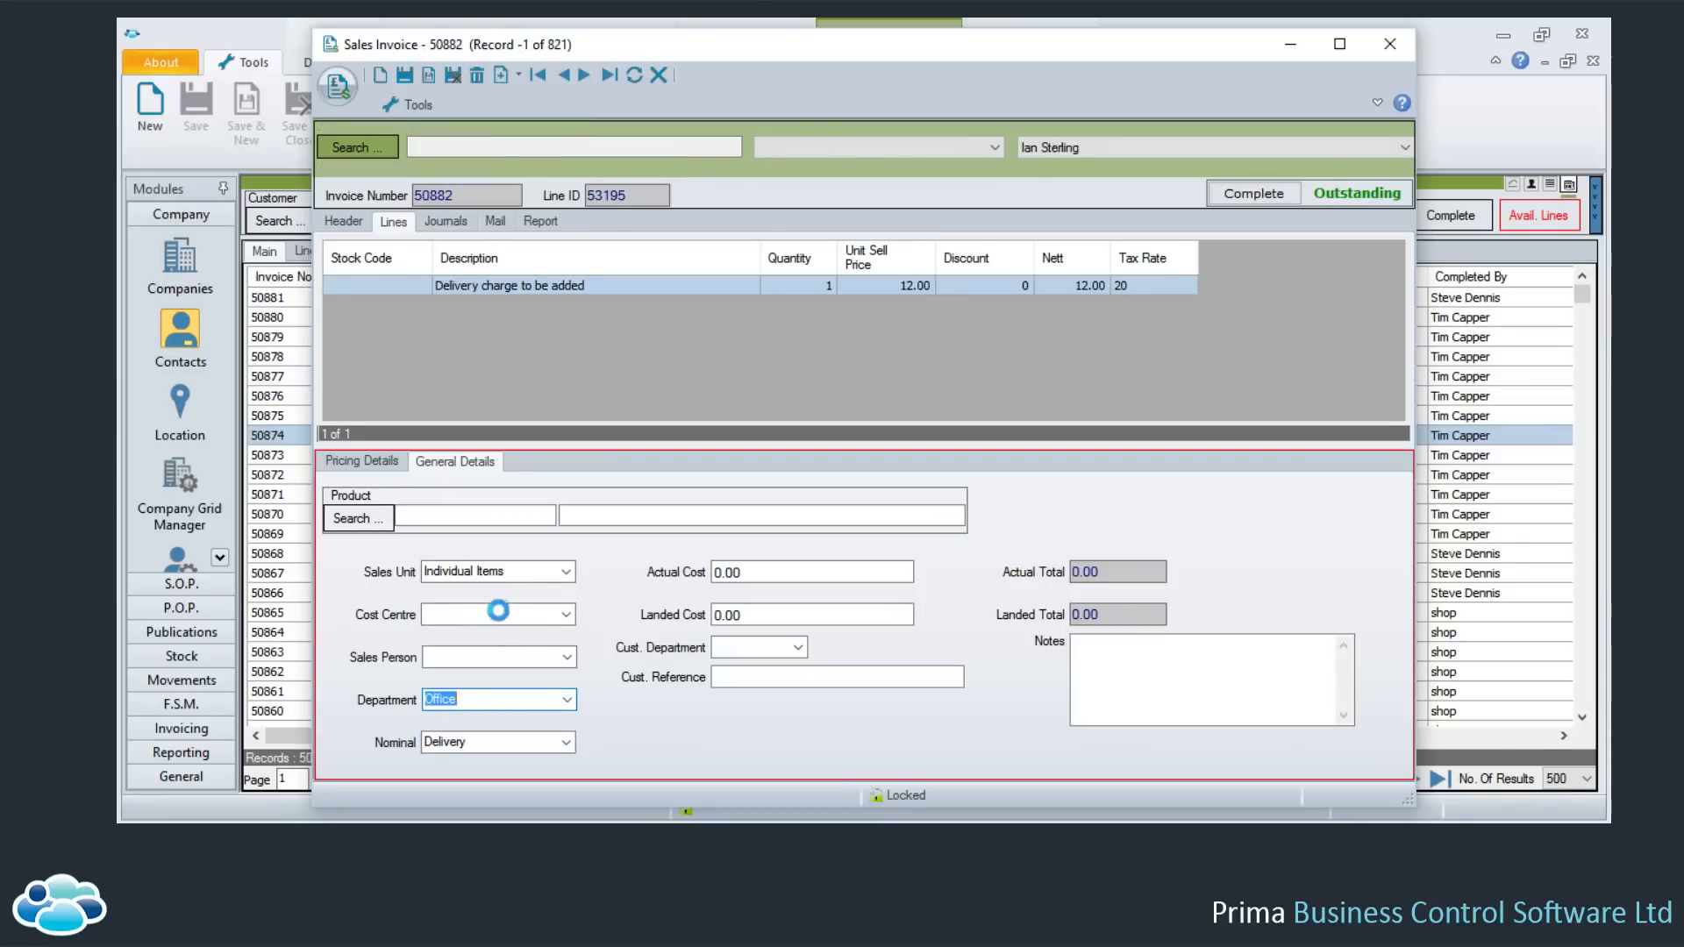
pyautogui.click(566, 614)
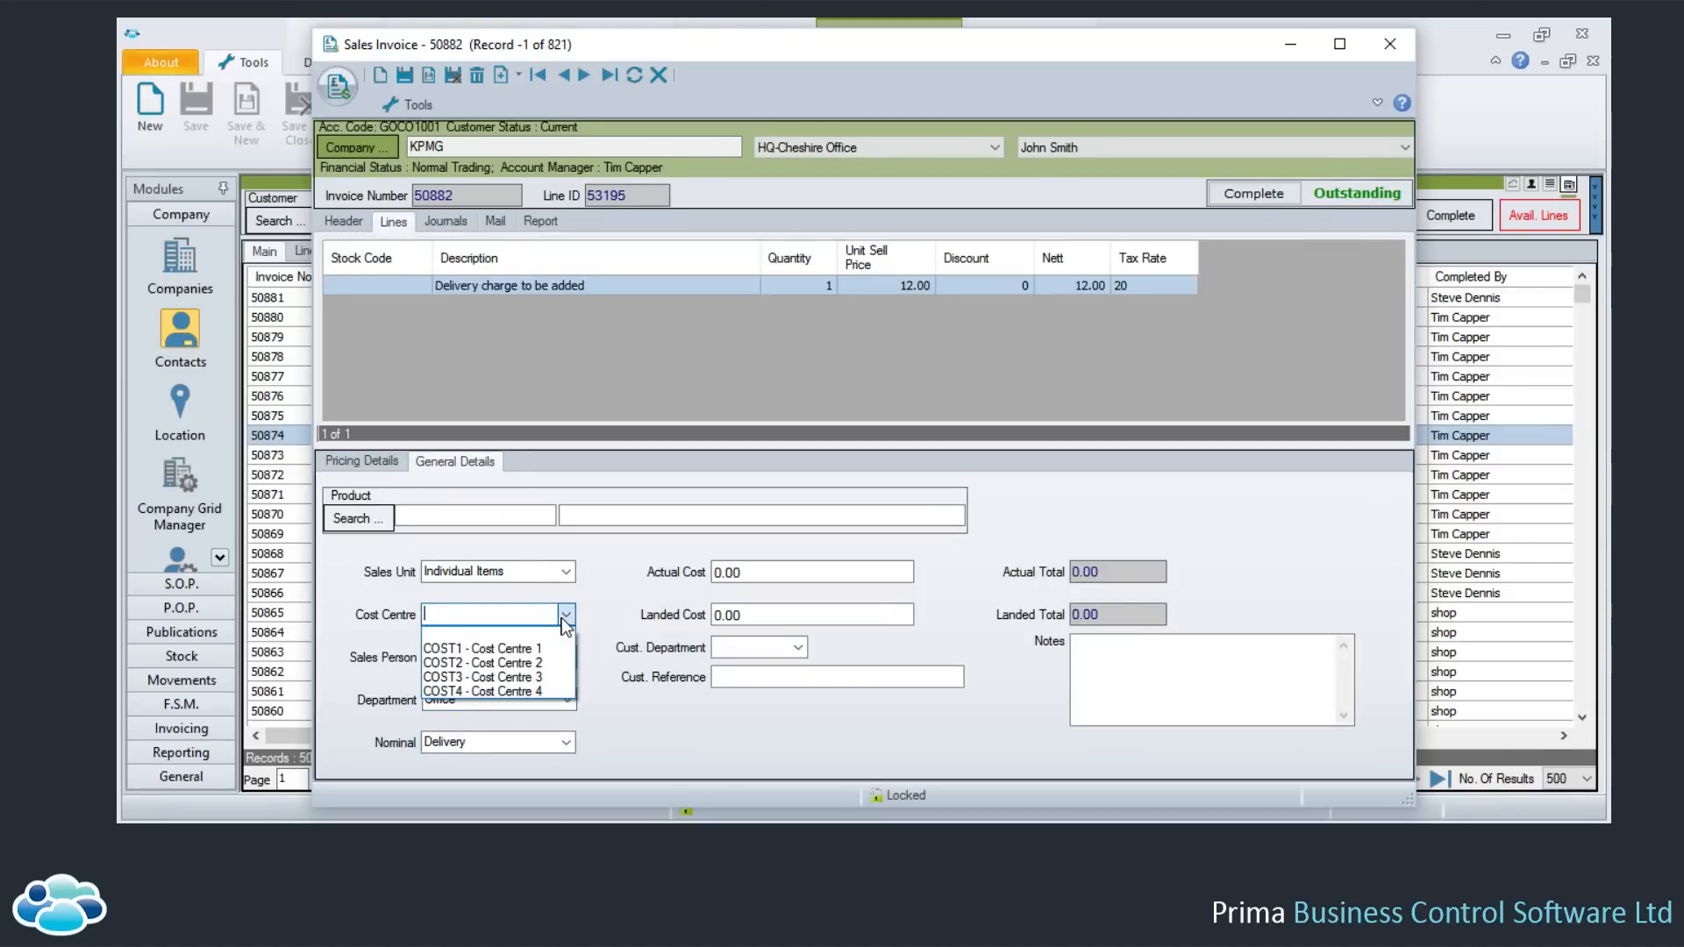
pyautogui.click(540, 643)
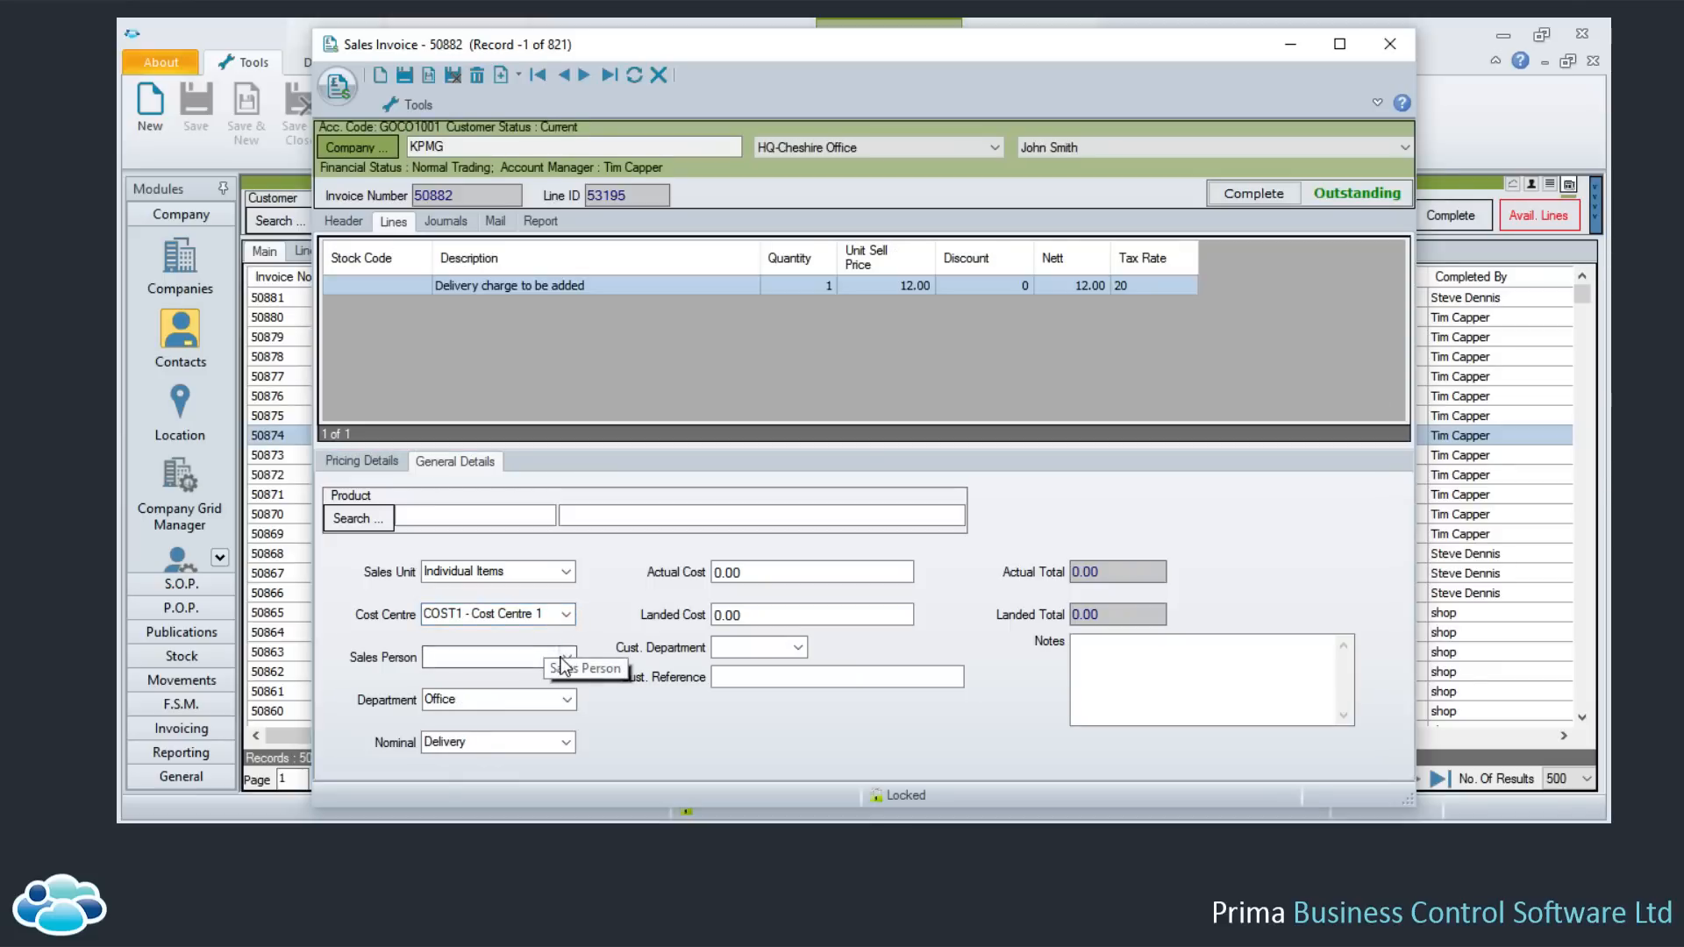
pyautogui.click(568, 658)
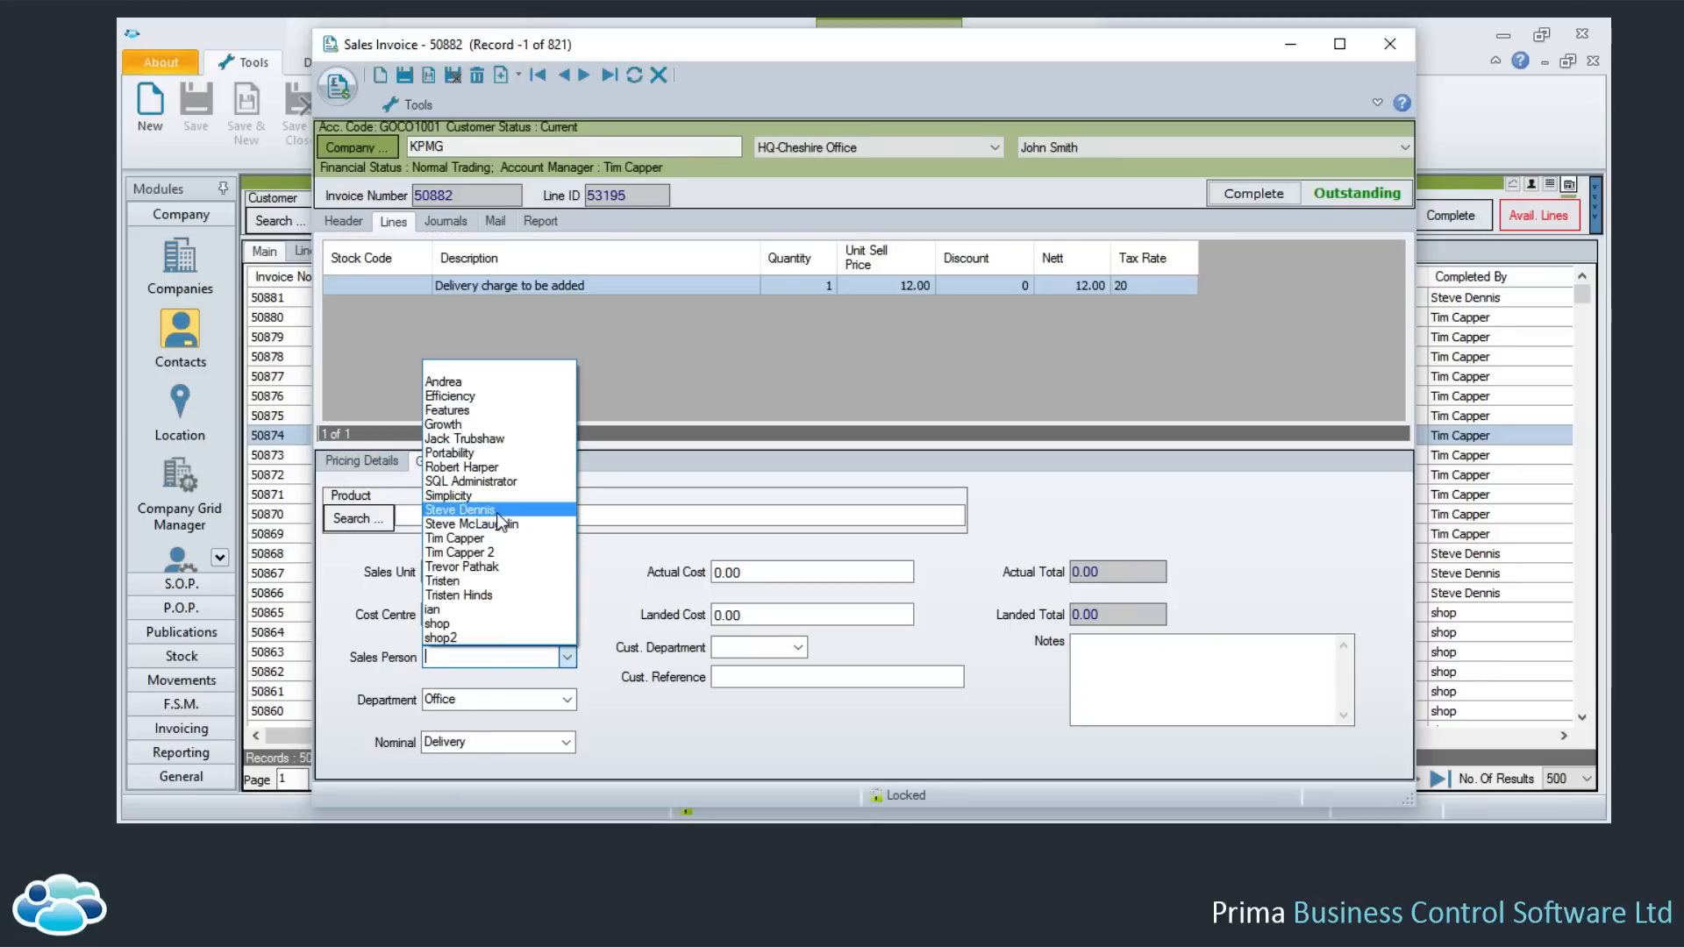
pyautogui.click(499, 514)
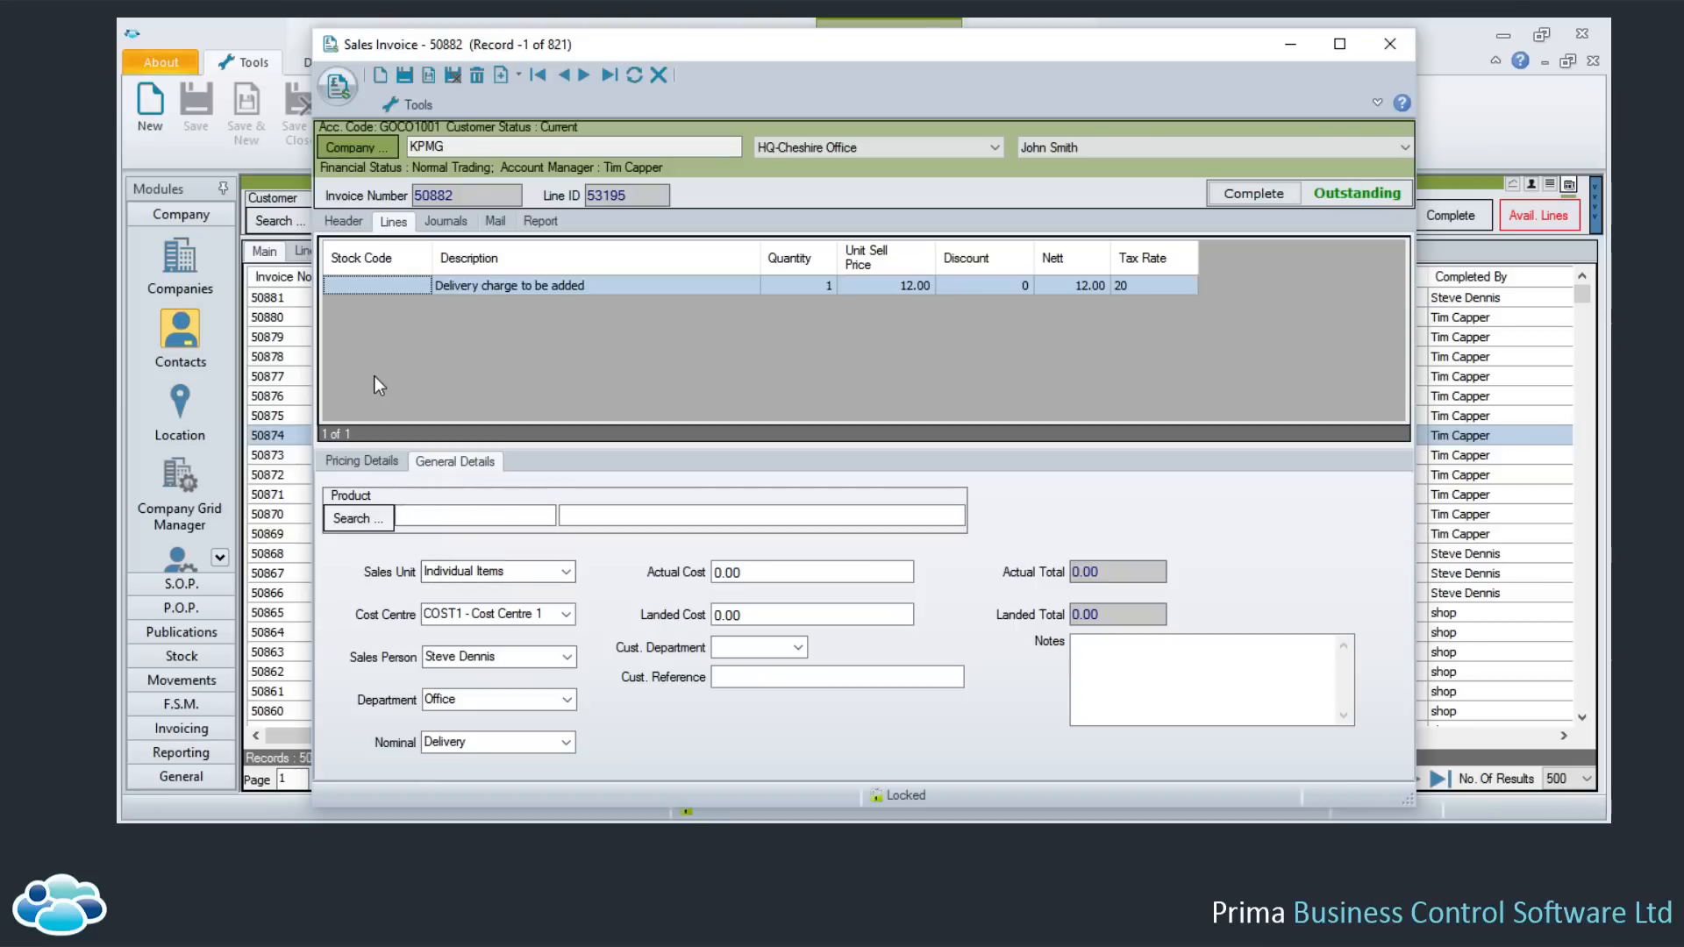
pyautogui.click(343, 462)
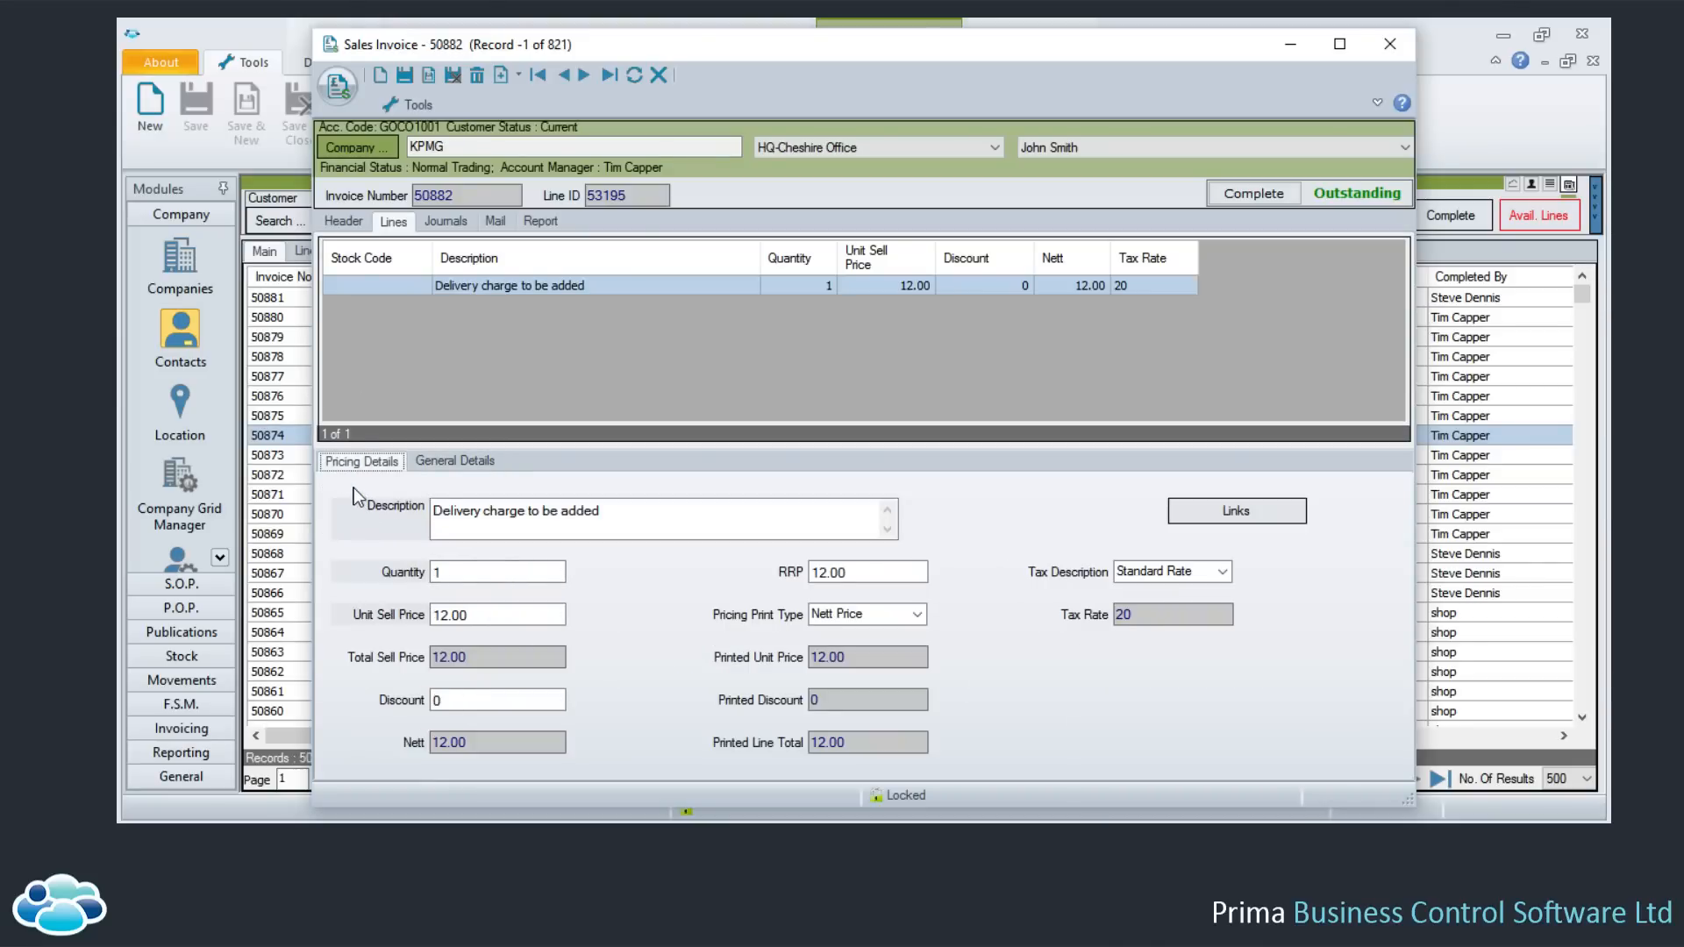
pyautogui.click(386, 338)
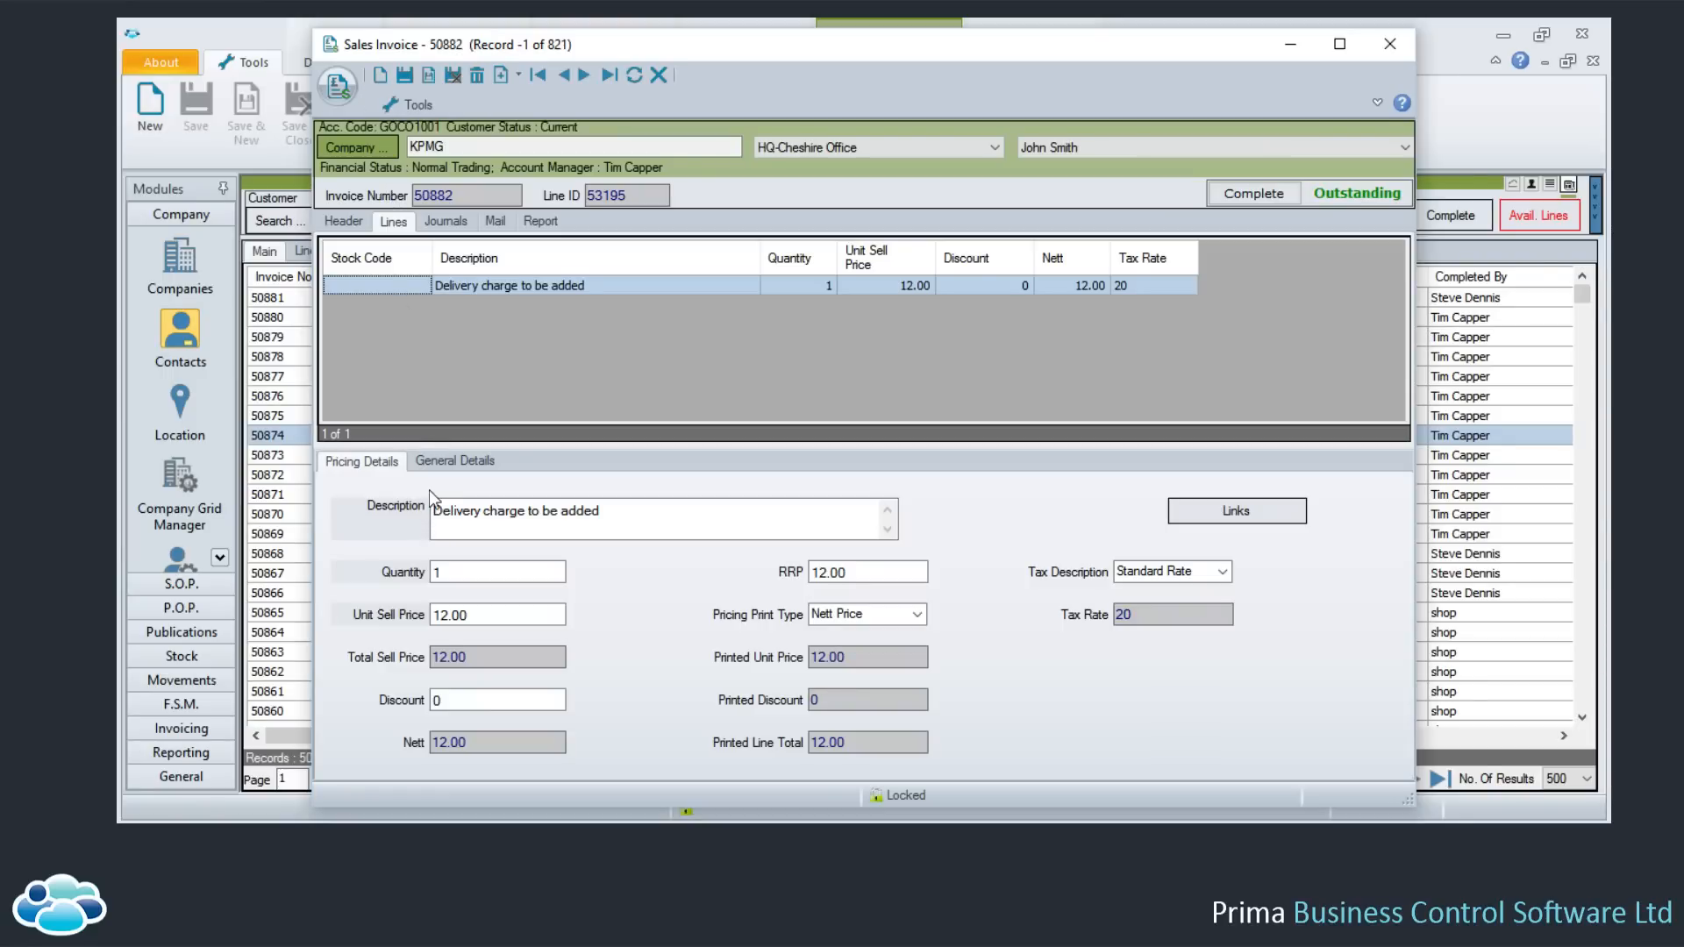
# Check the KPMG invoice header and complete the invoice, viewing its report options before closing it
pyautogui.click(334, 226)
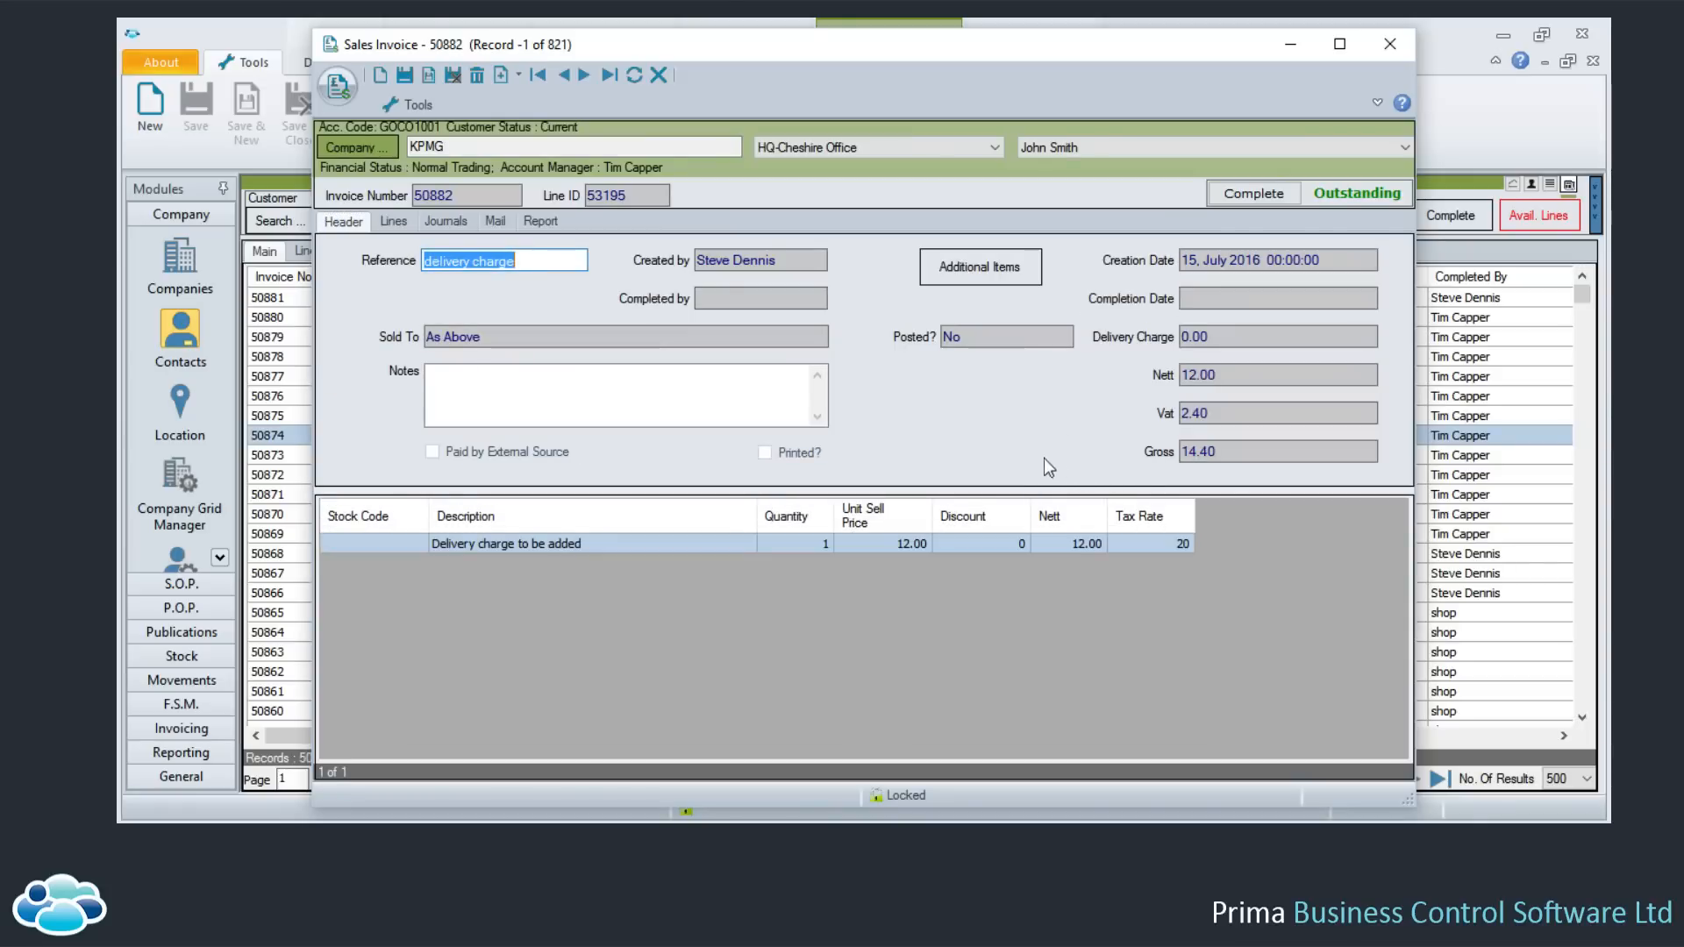
pyautogui.click(1239, 191)
pyautogui.click(816, 446)
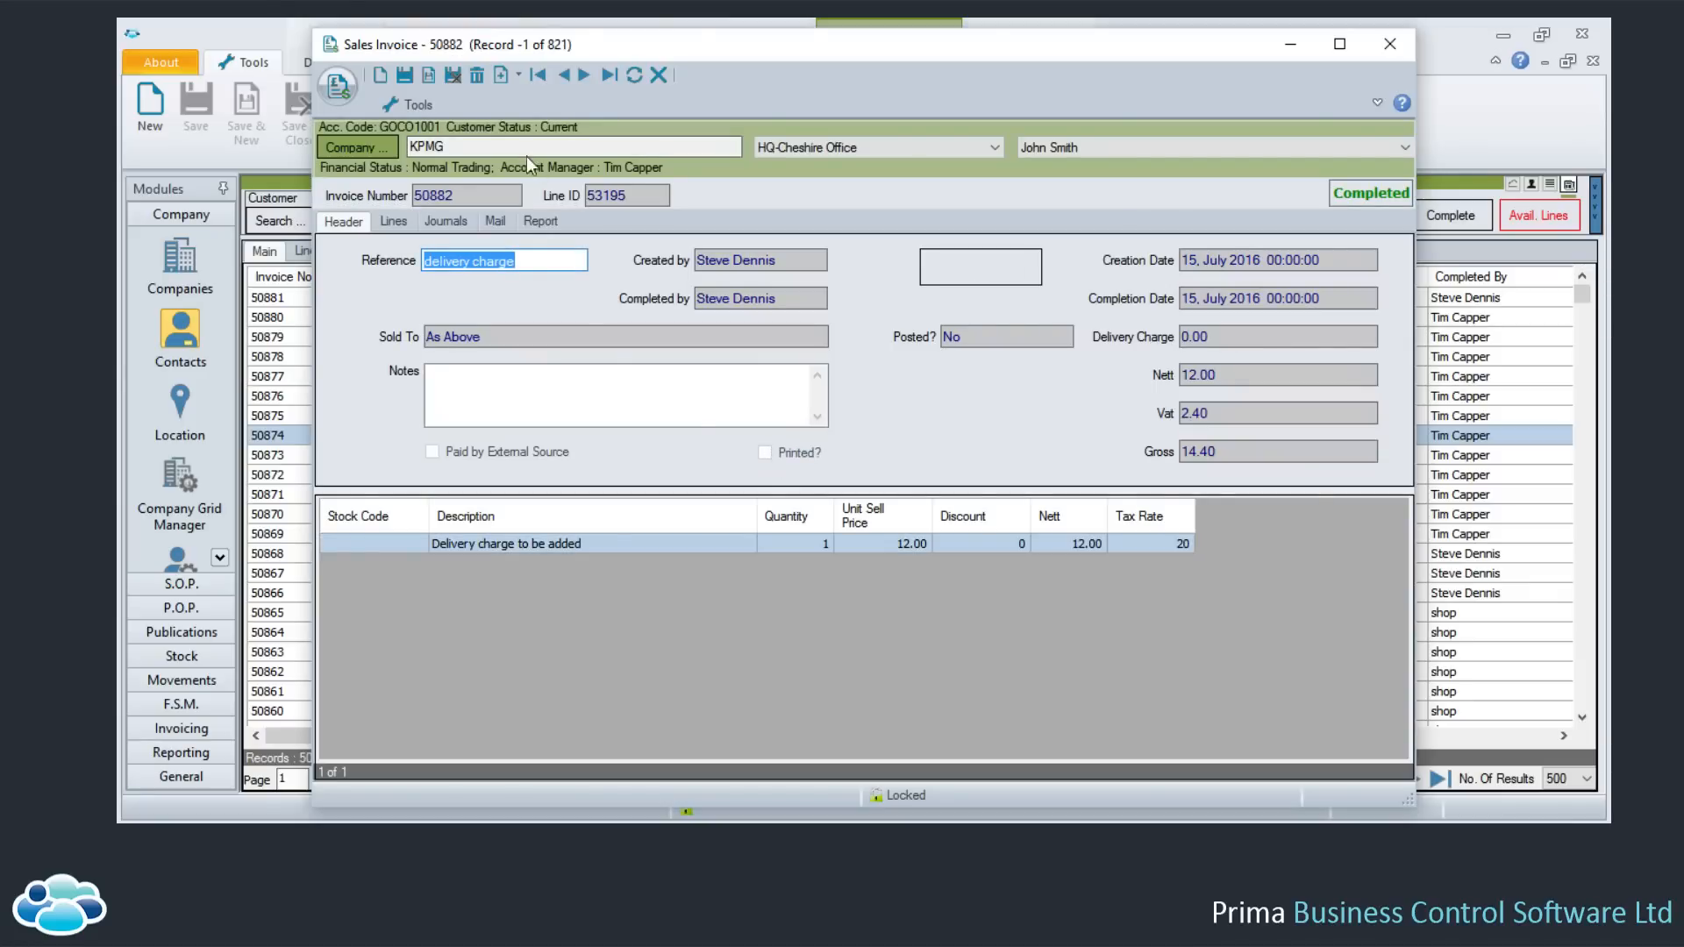
pyautogui.click(540, 218)
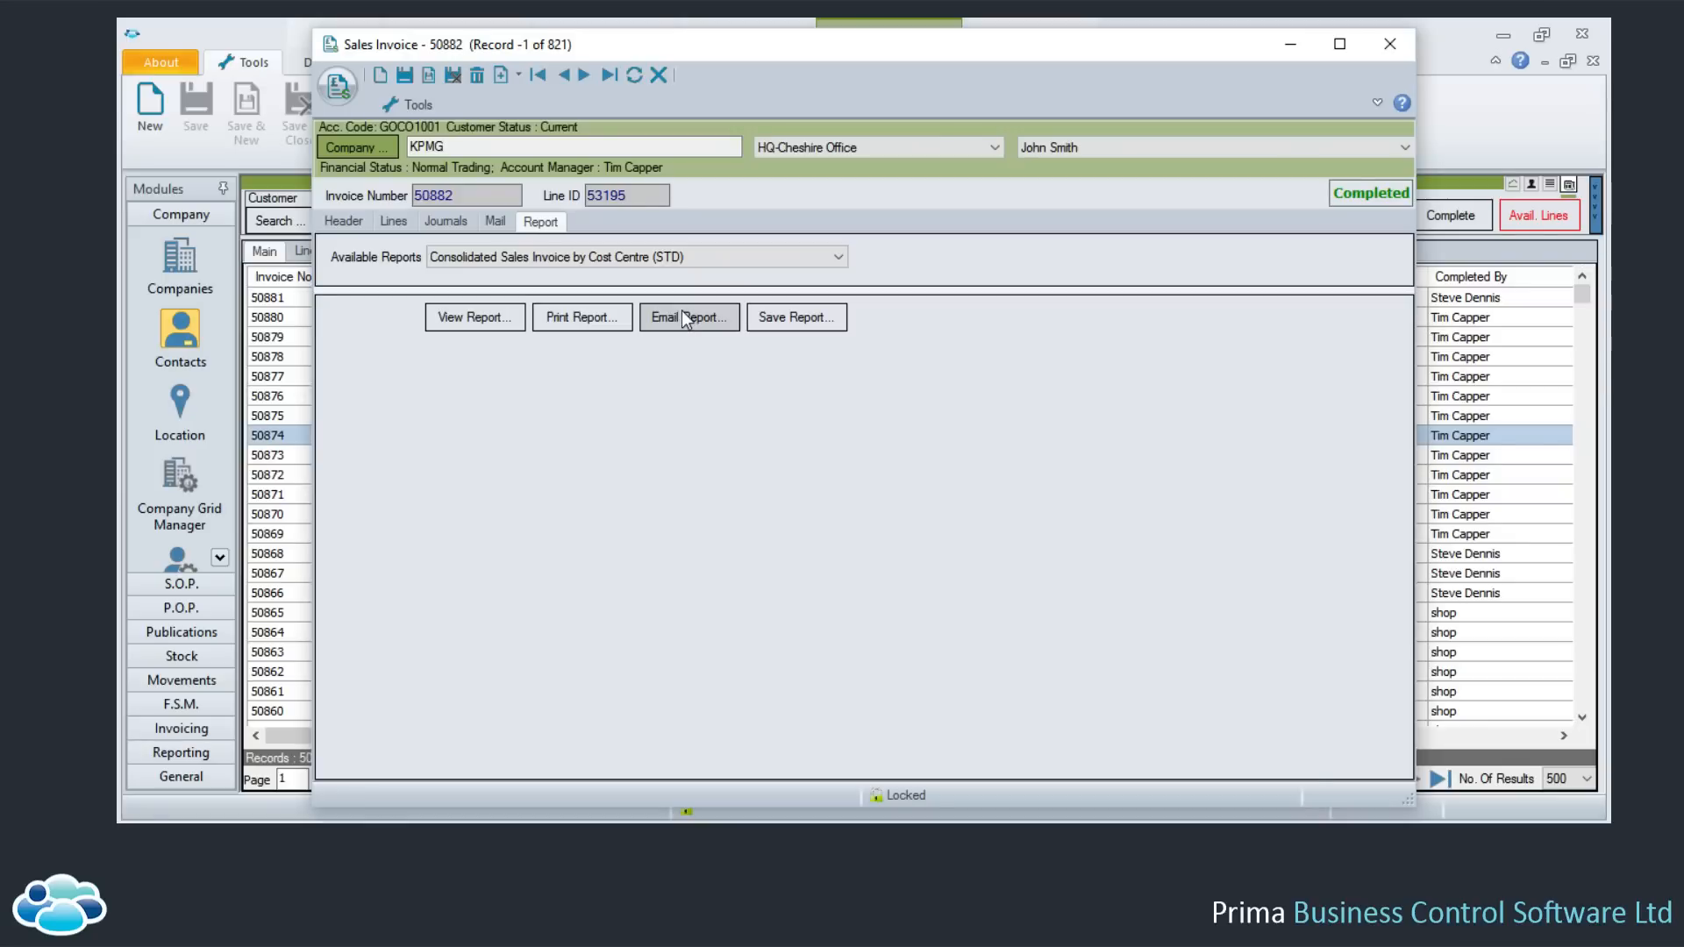
pyautogui.click(1380, 49)
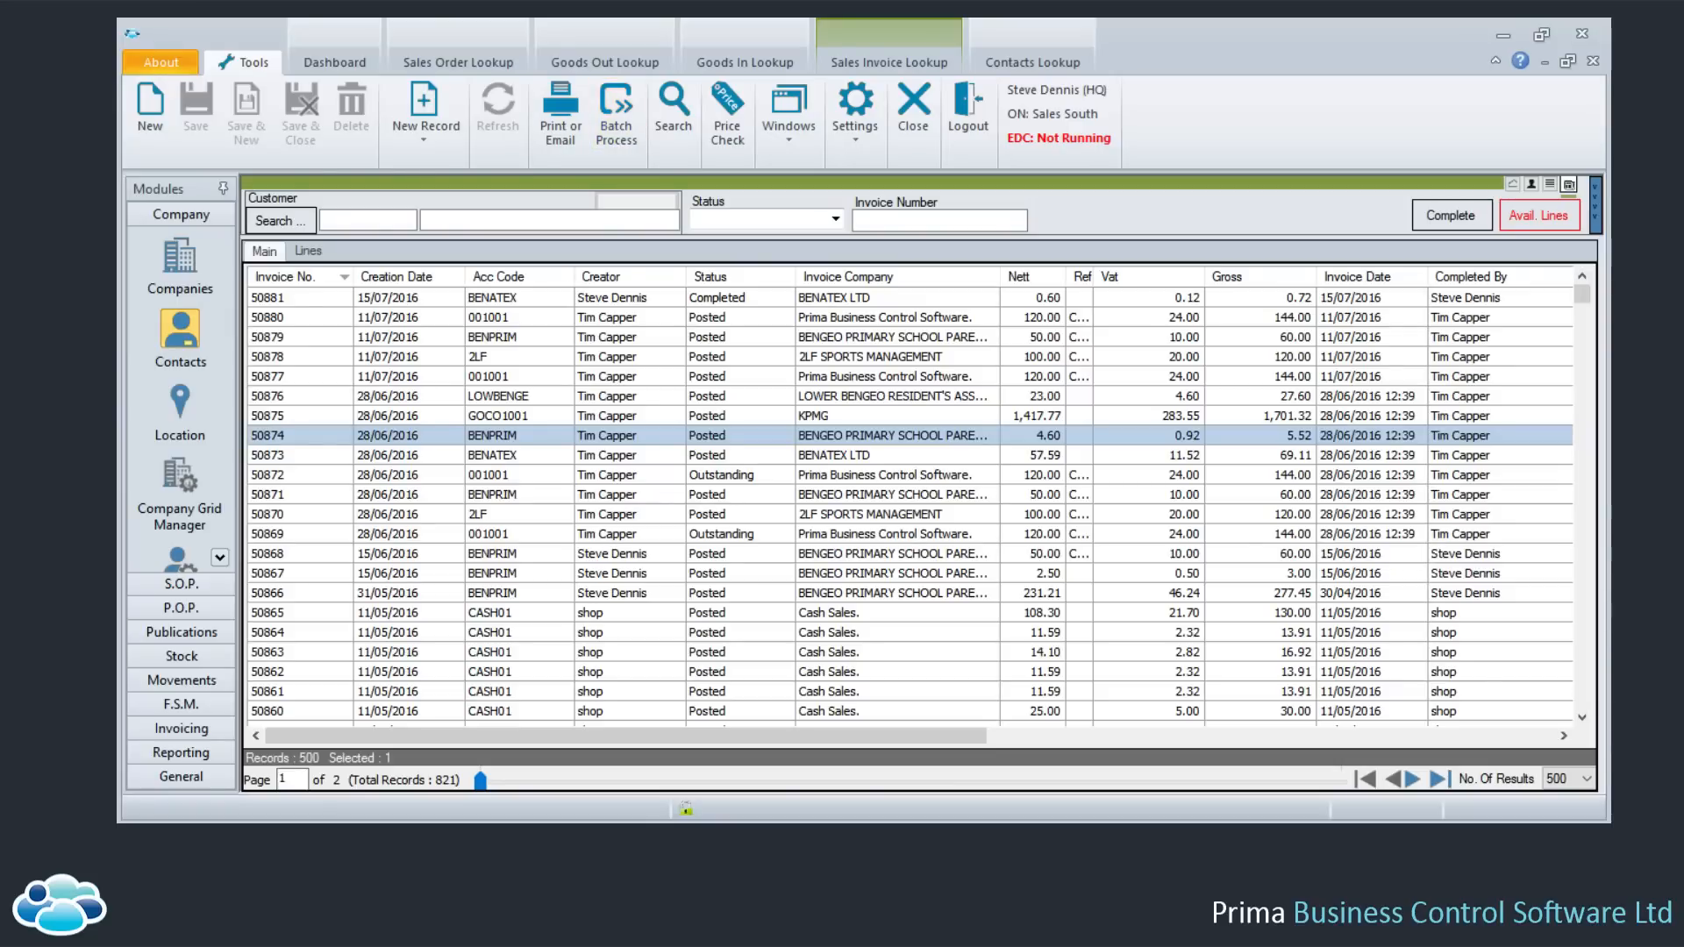
# View the Sales Credit Lookup in the Invoicing module and return to the Sales Invoice Lookup
pyautogui.click(170, 732)
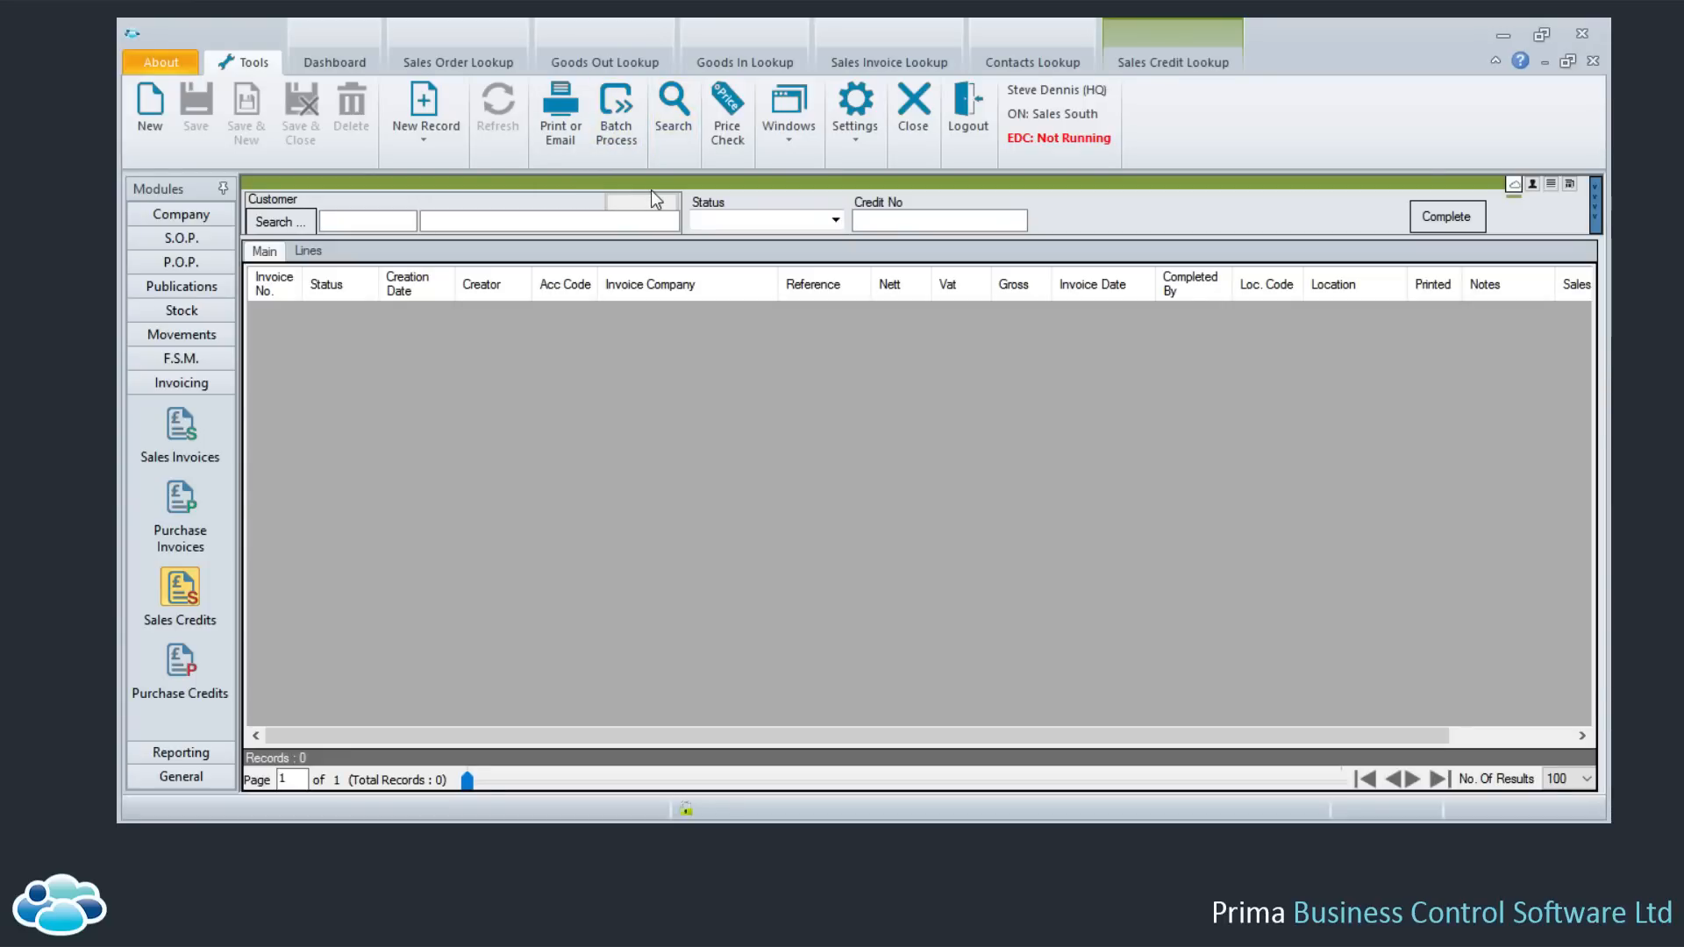
pyautogui.click(183, 430)
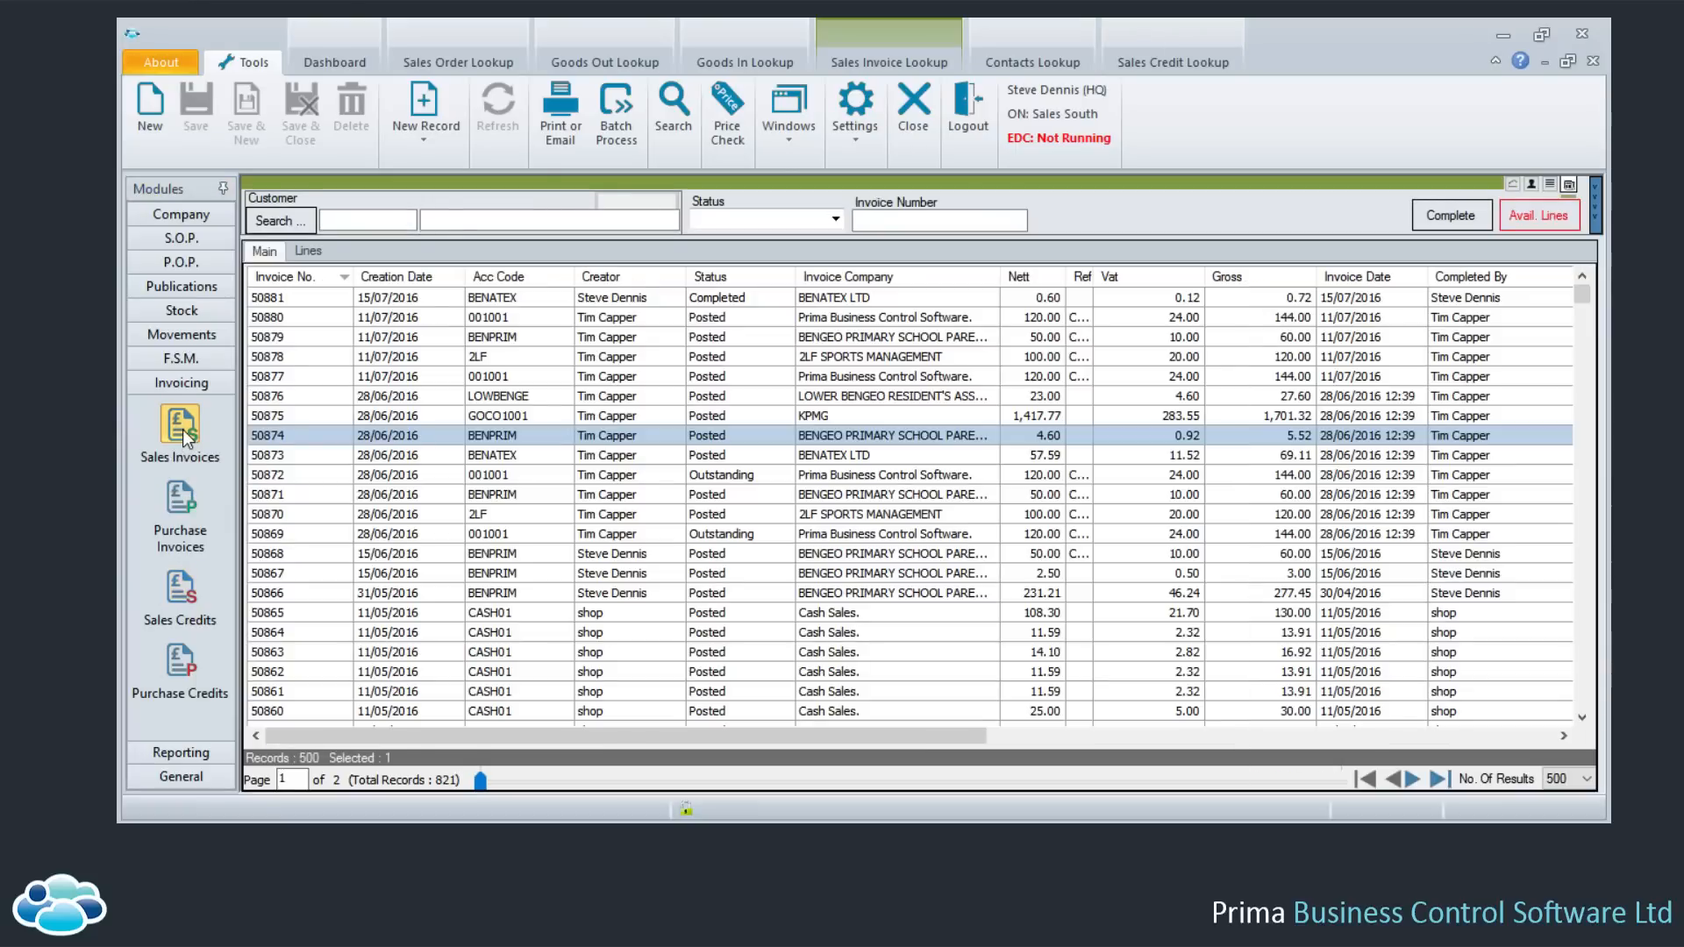